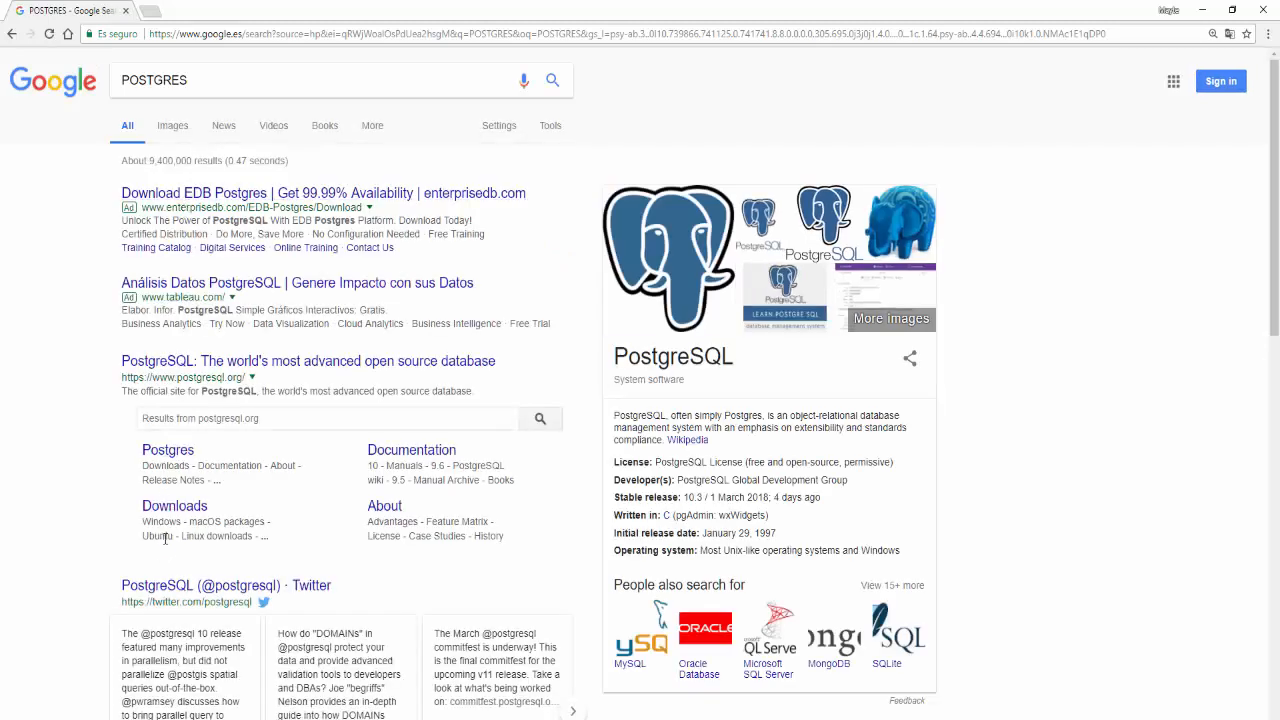
# - Open the postgresql.org Downloads sitelink from the Google results for POSTGRES
pyautogui.scroll(-1, 165, 538)
pyautogui.scroll(1, 163, 528)
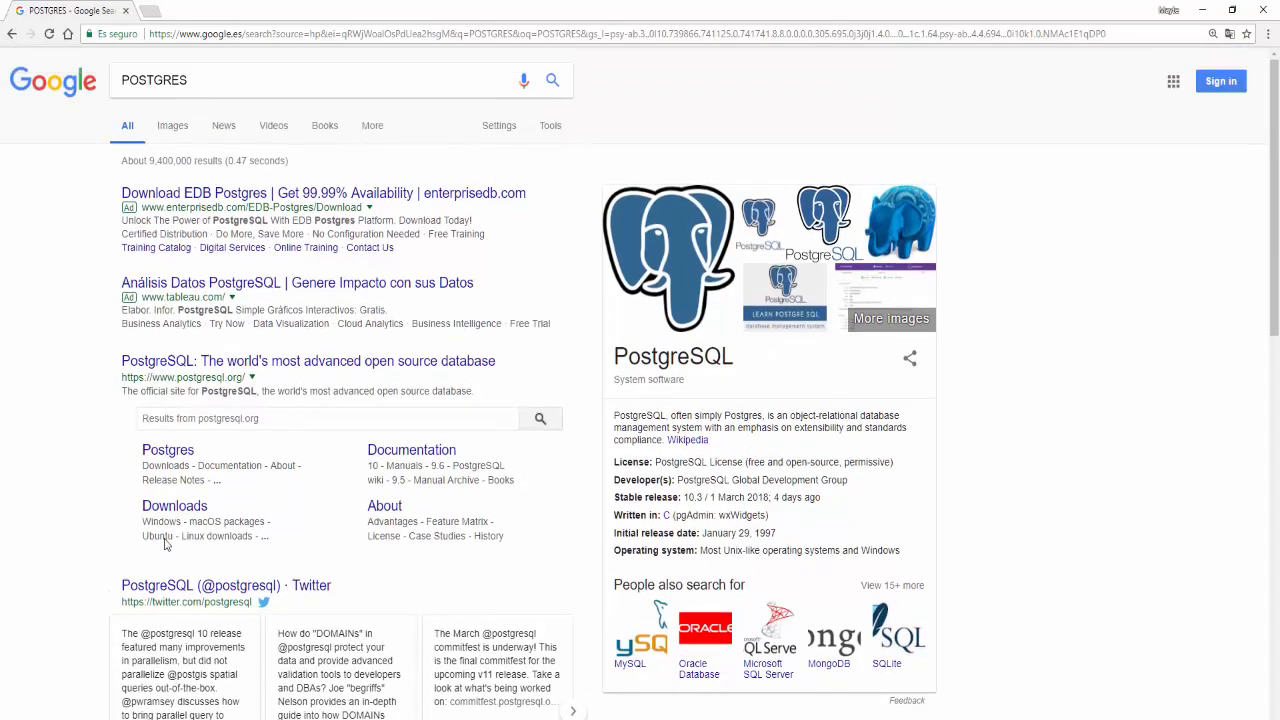
pyautogui.click(256, 82)
pyautogui.press('Escape')
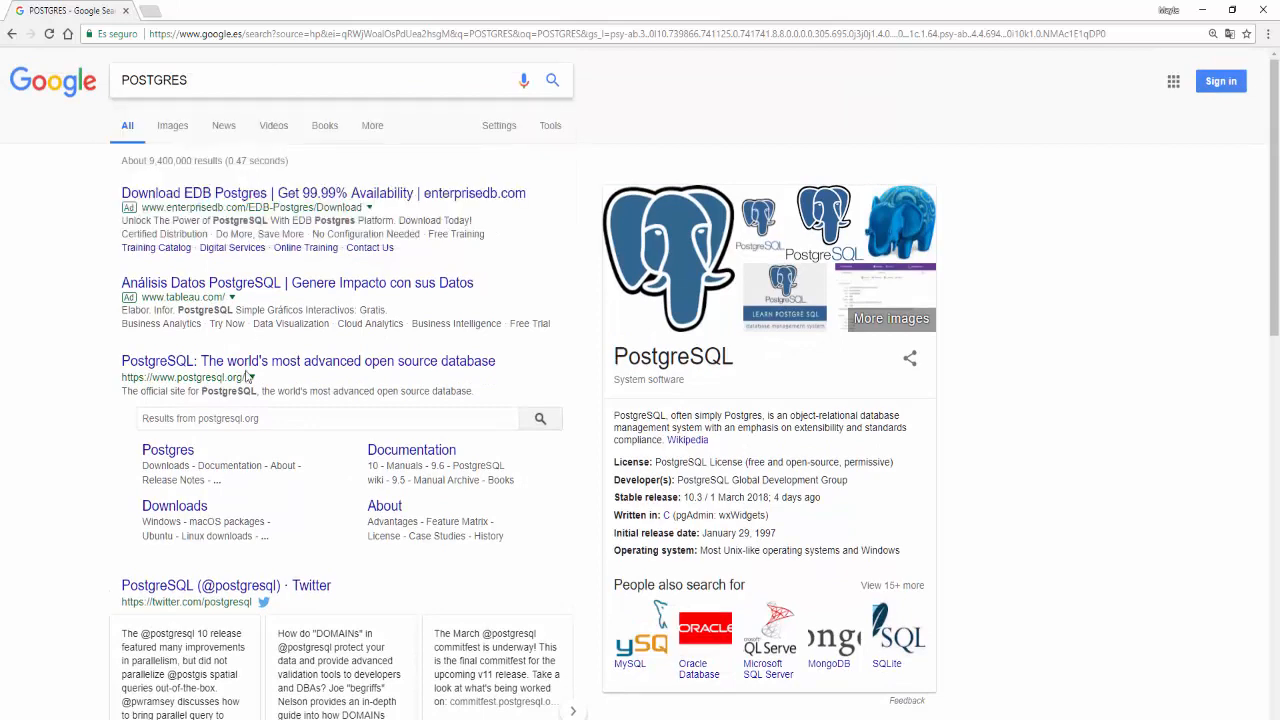
pyautogui.click(189, 515)
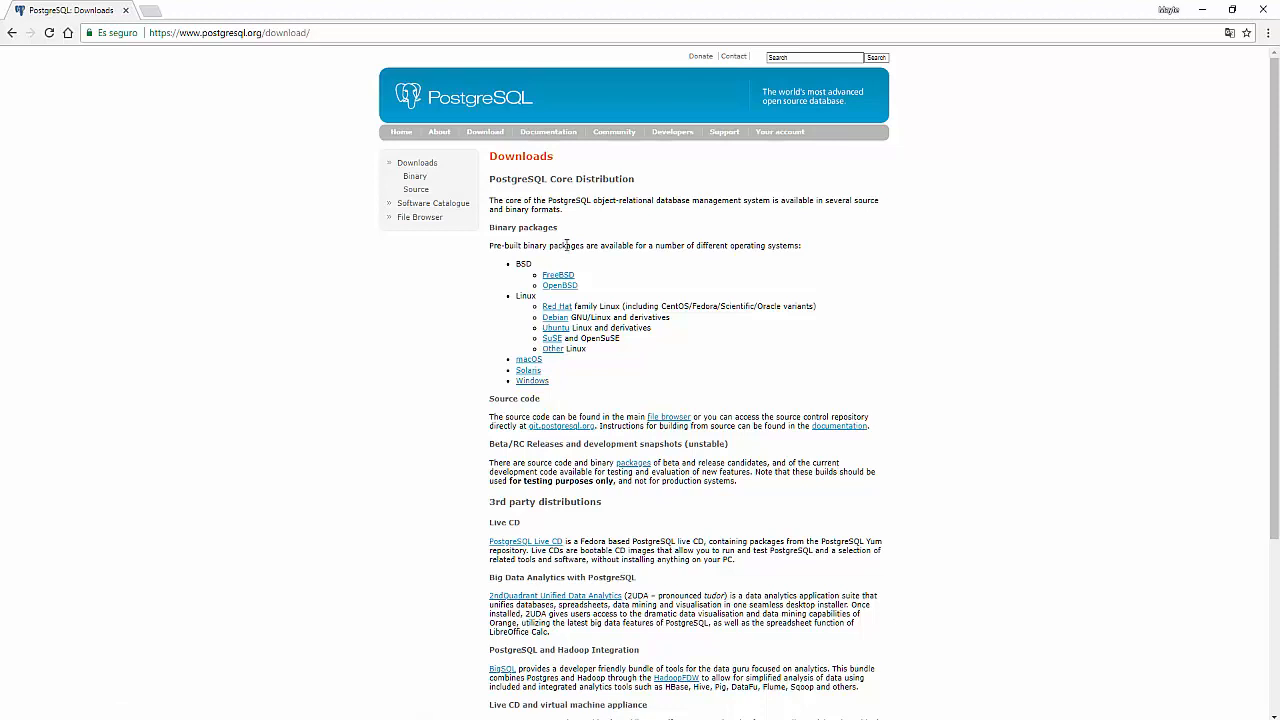
# - Open the Windows installers page, then EnterpriseDB's interactive installer download page
pyautogui.click(532, 381)
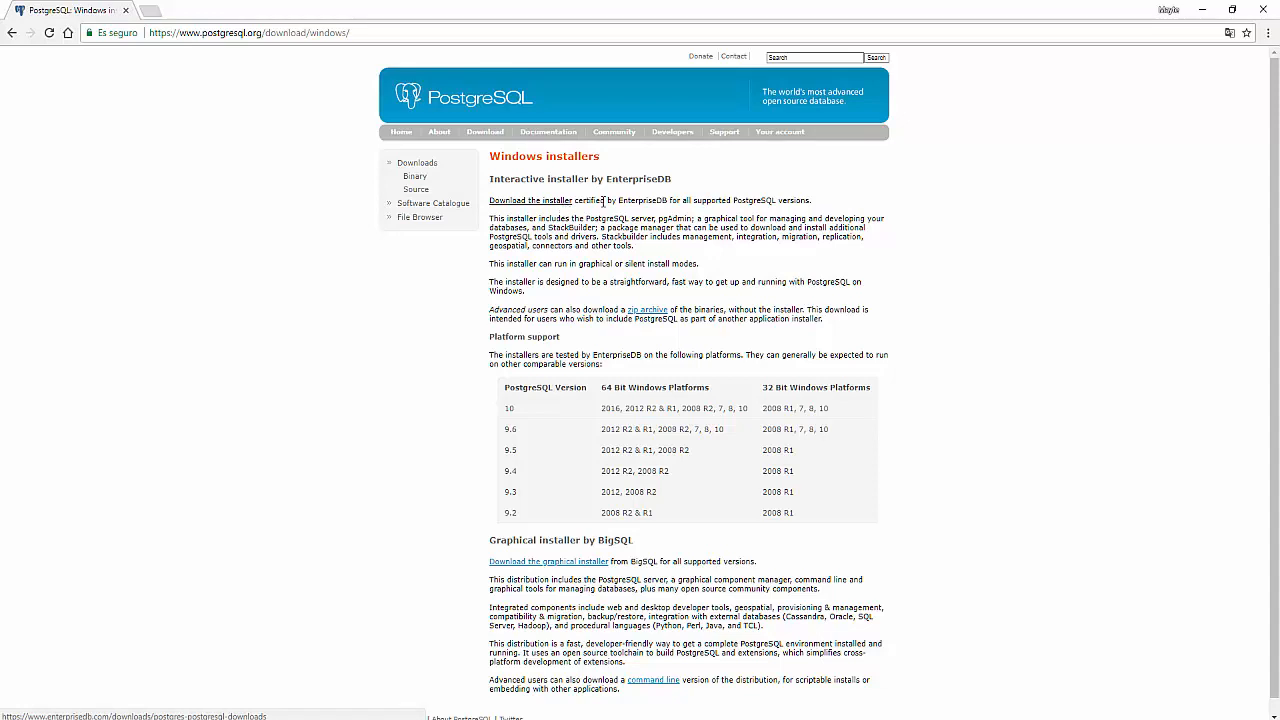
pyautogui.doubleClick(620, 200)
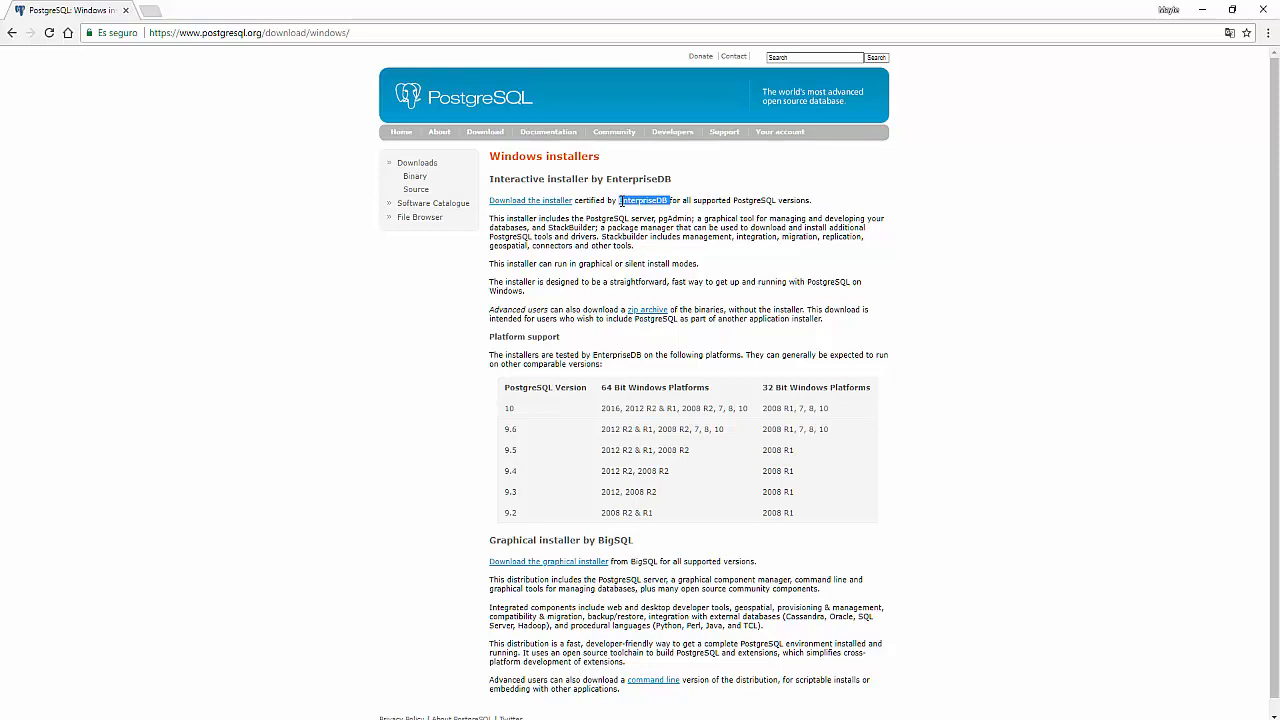
pyautogui.click(569, 204)
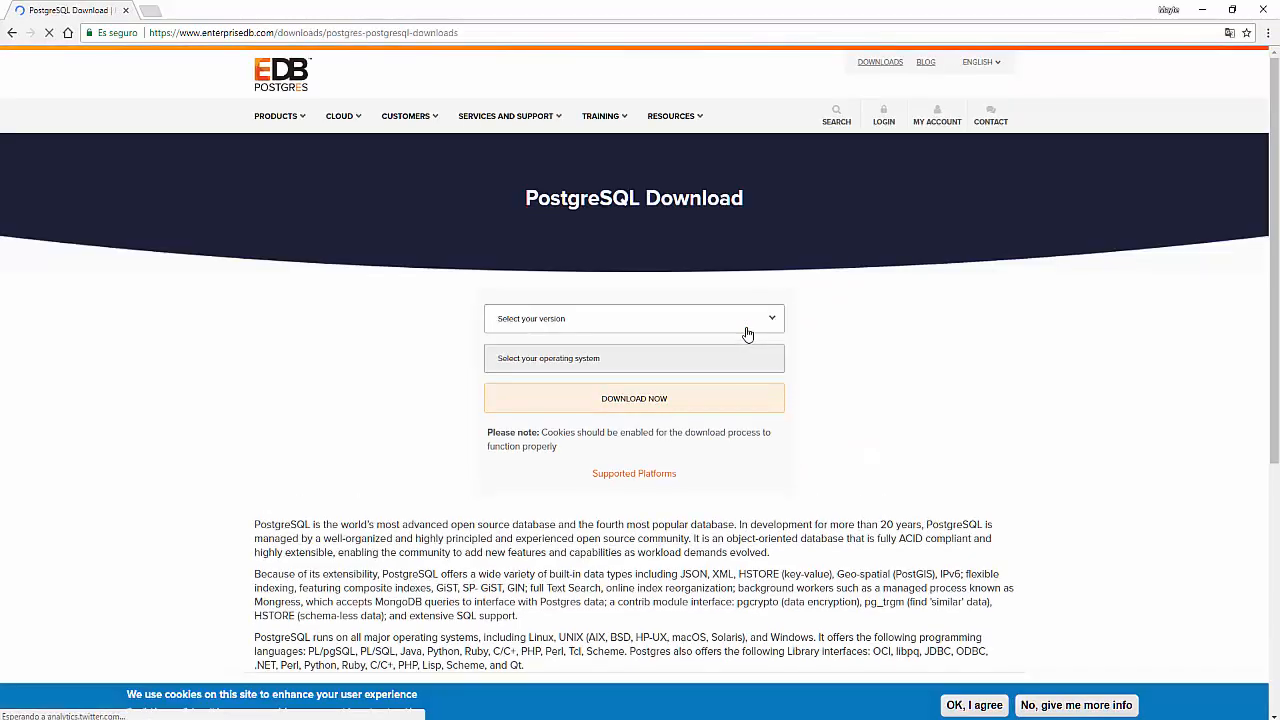
# - Choose PostgreSQL 10.3 and Windows x86-64, then start downloading the installer
pyautogui.click(748, 331)
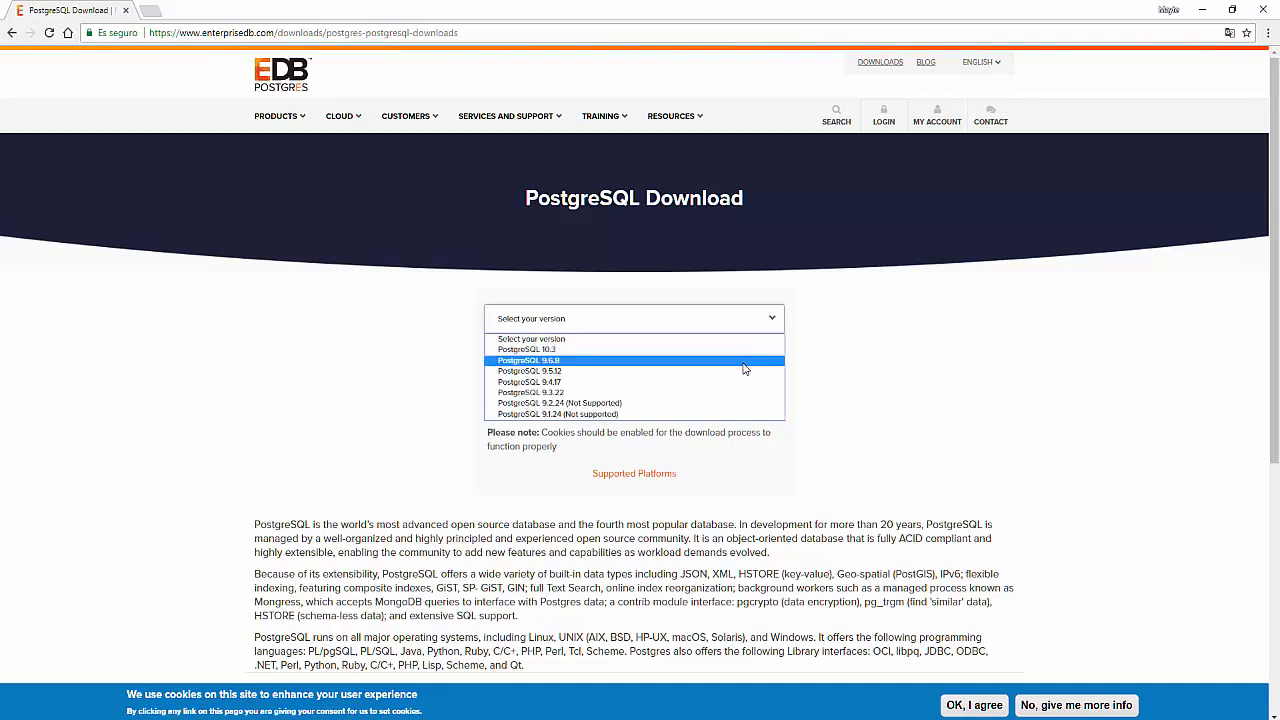
pyautogui.click(753, 350)
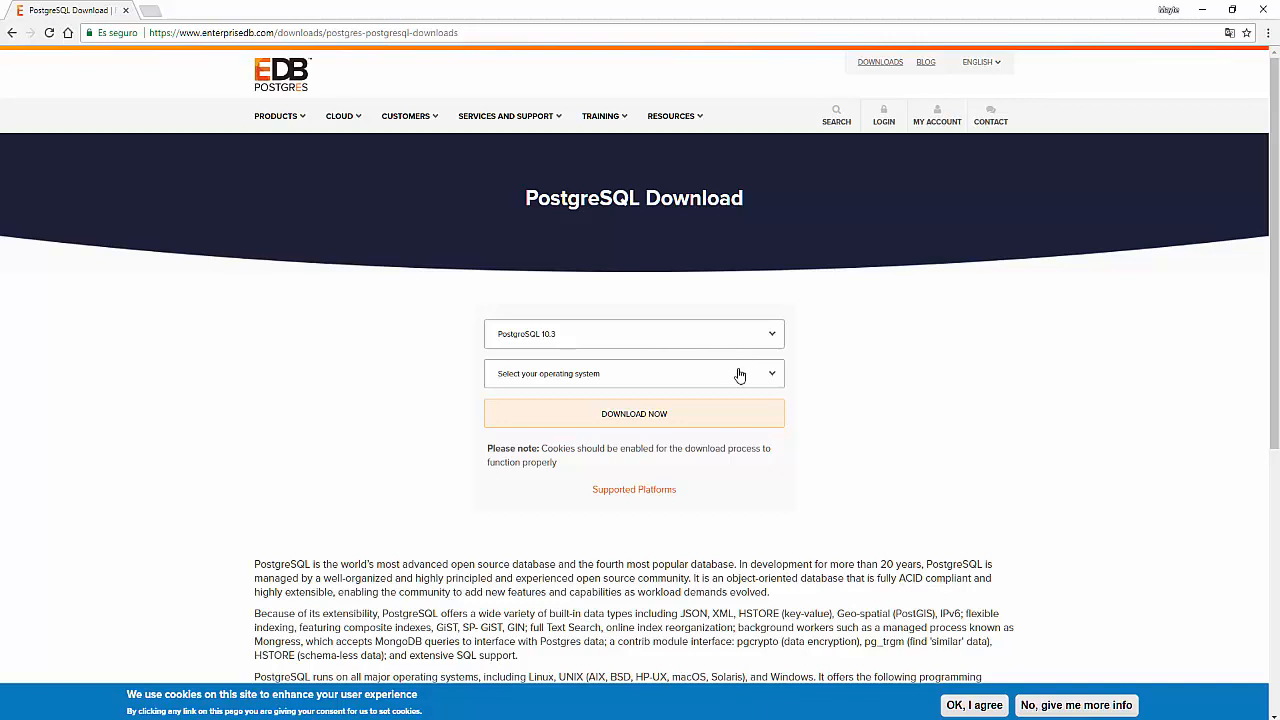
pyautogui.click(740, 375)
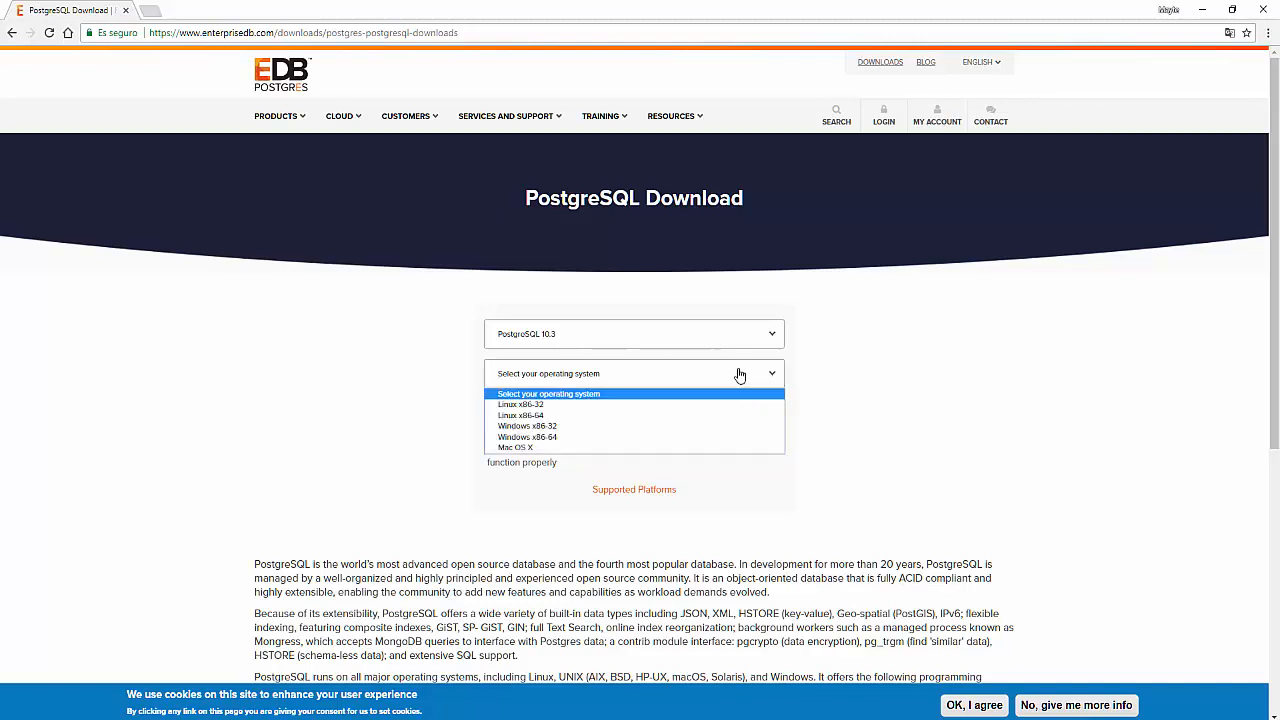
pyautogui.click(715, 442)
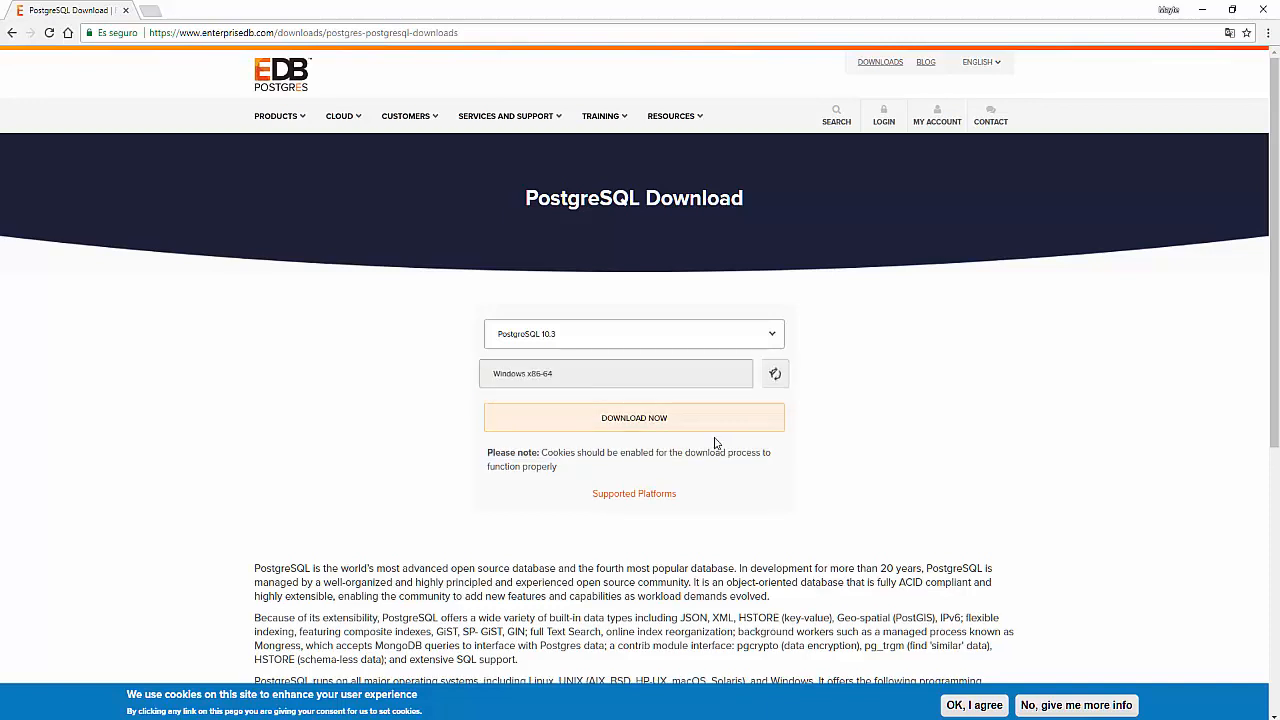
pyautogui.click(719, 428)
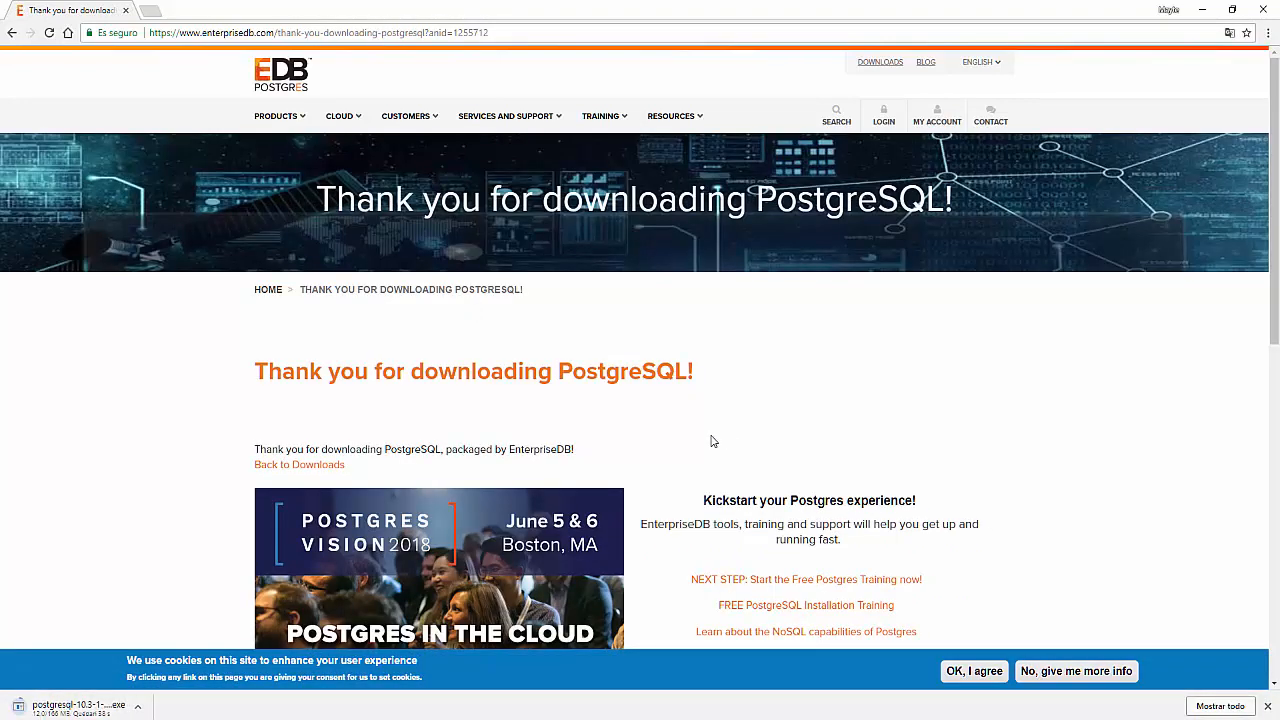
pyautogui.scroll(-1, 712, 441)
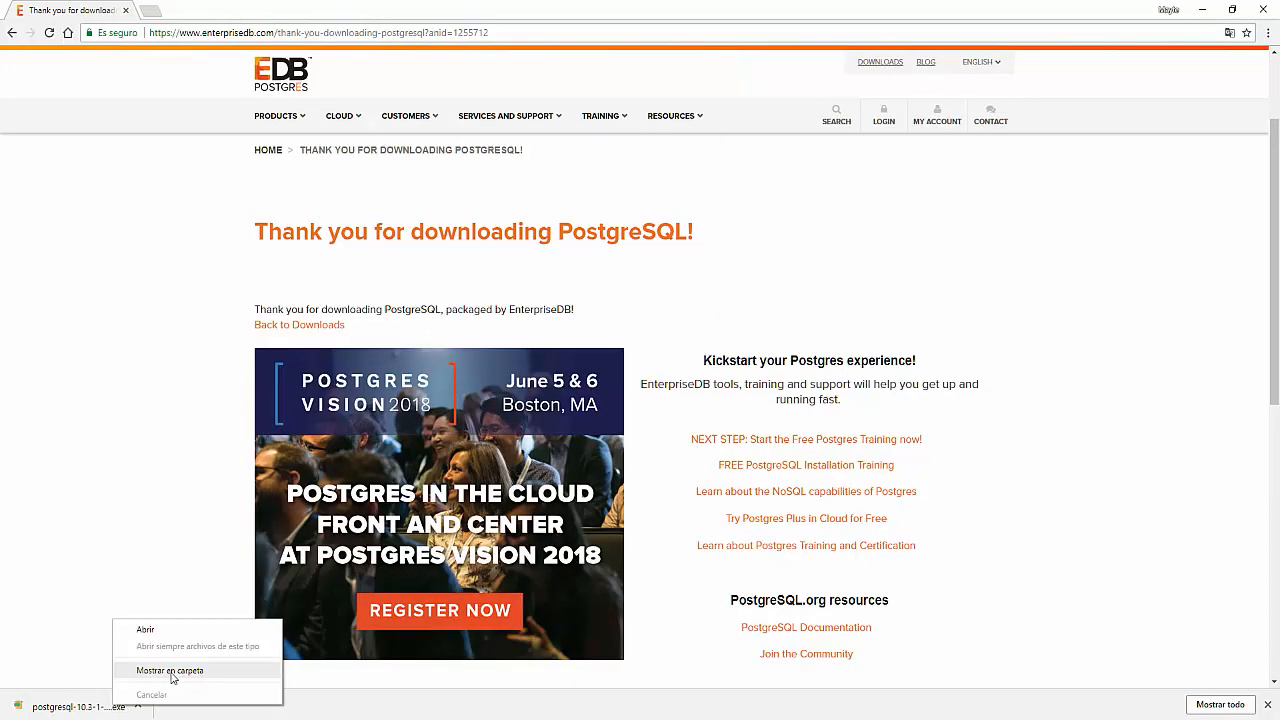
# - Run postgresql-10.3-1-windows-x64.exe as administrator from its folder, then minimize Explorer
pyautogui.click(170, 676)
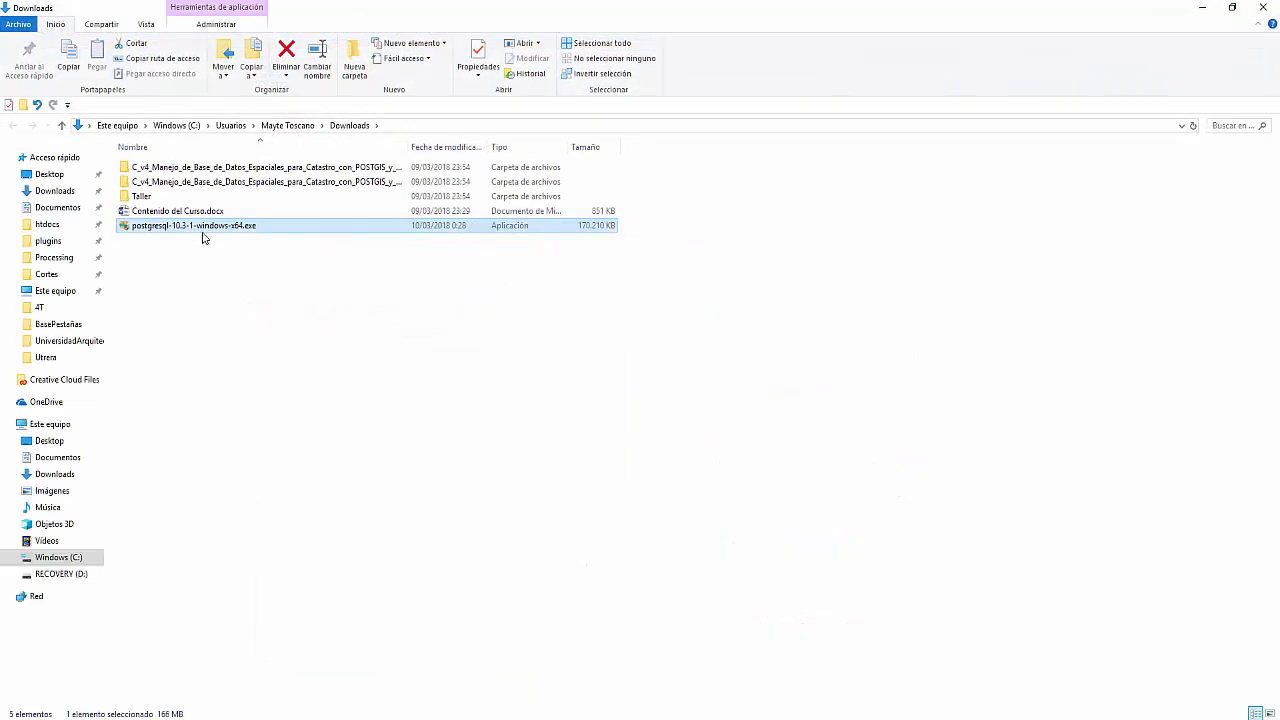
pyautogui.doubleClick(203, 231)
pyautogui.rightClick(205, 228)
pyautogui.click(255, 247)
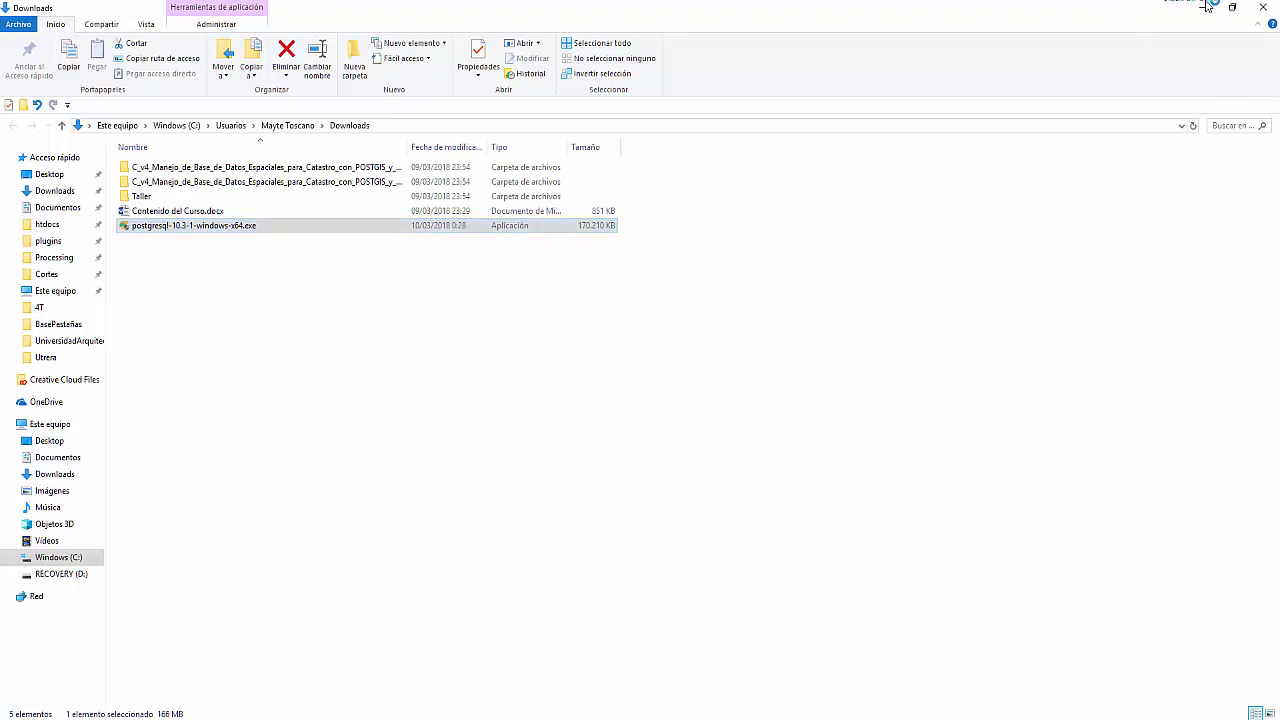
pyautogui.click(1205, 9)
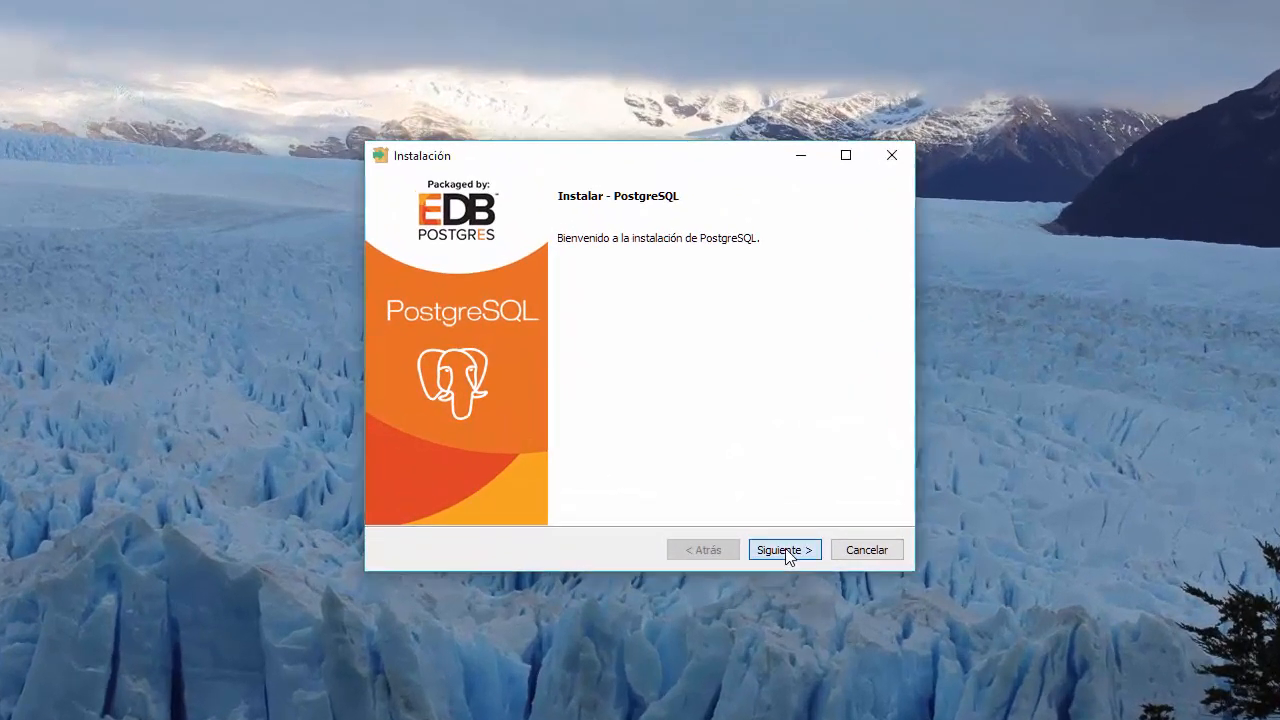
# - Pass the welcome page and accept C:\Program Files\PostgreSQL\10 as the install directory
pyautogui.click(756, 522)
pyautogui.click(722, 550)
pyautogui.click(778, 554)
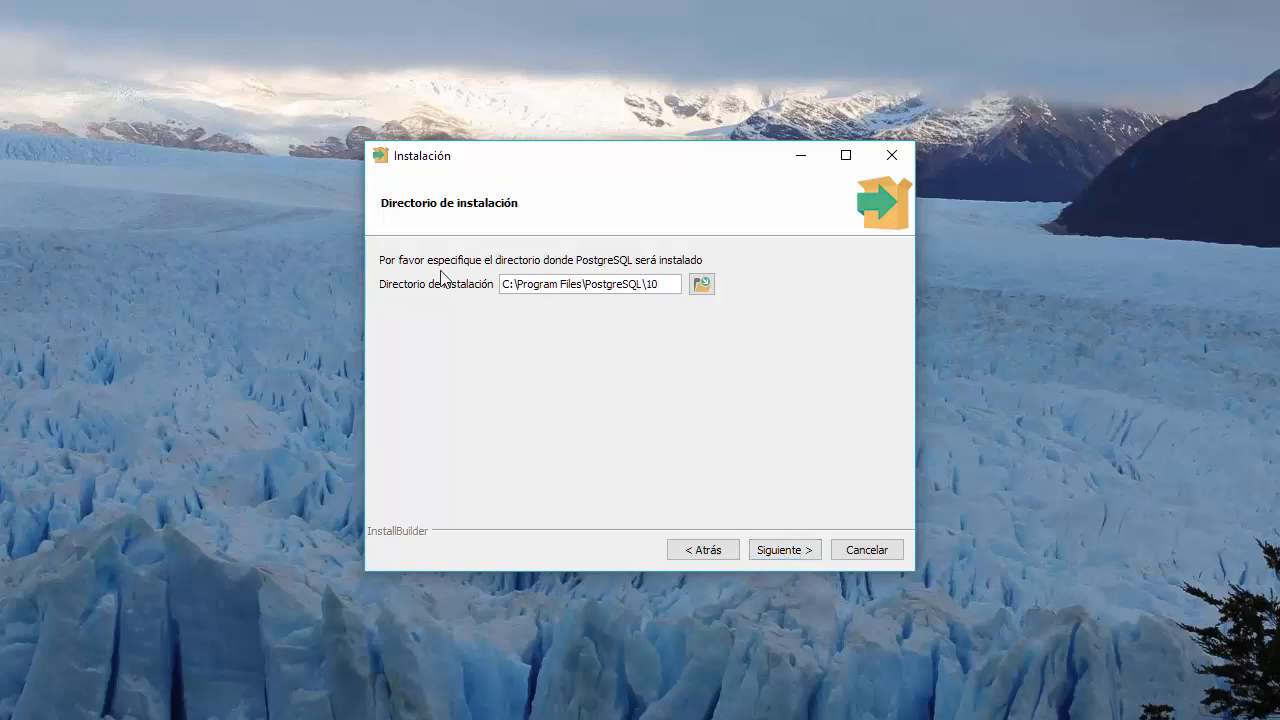
pyautogui.moveTo(503, 285); pyautogui.dragTo(659, 295)
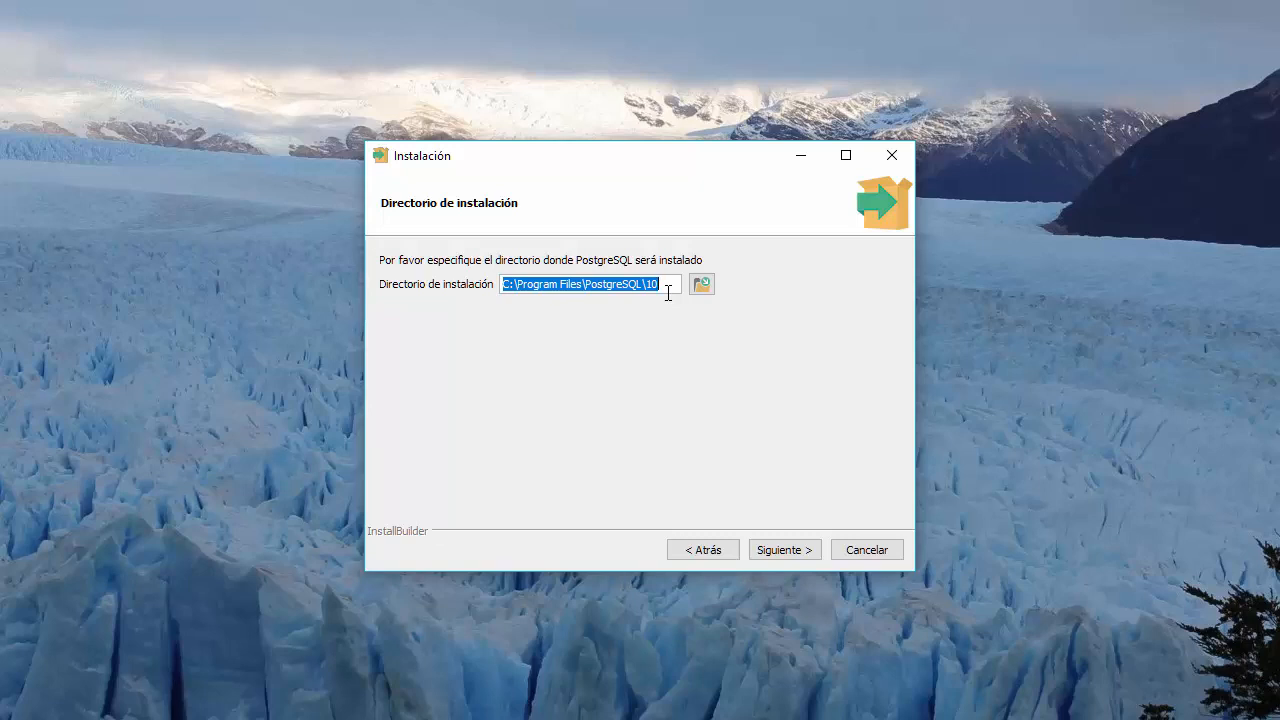
pyautogui.click(661, 283)
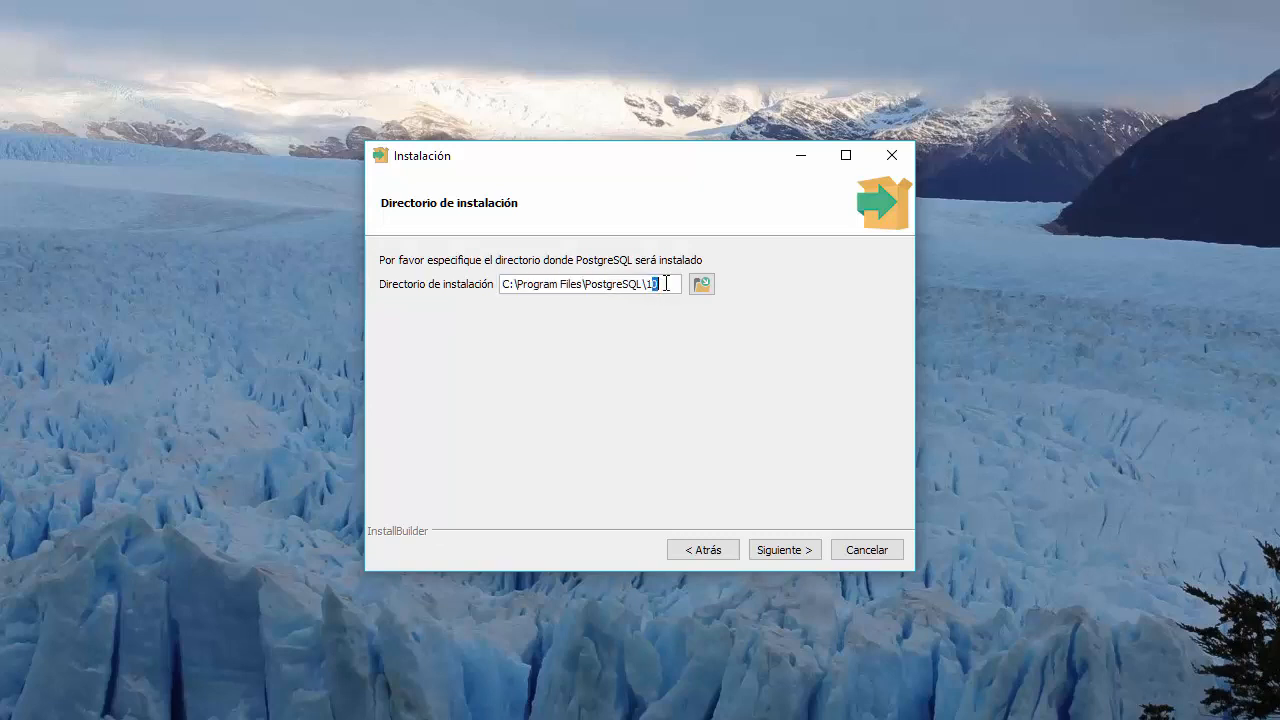
pyautogui.doubleClick(660, 284)
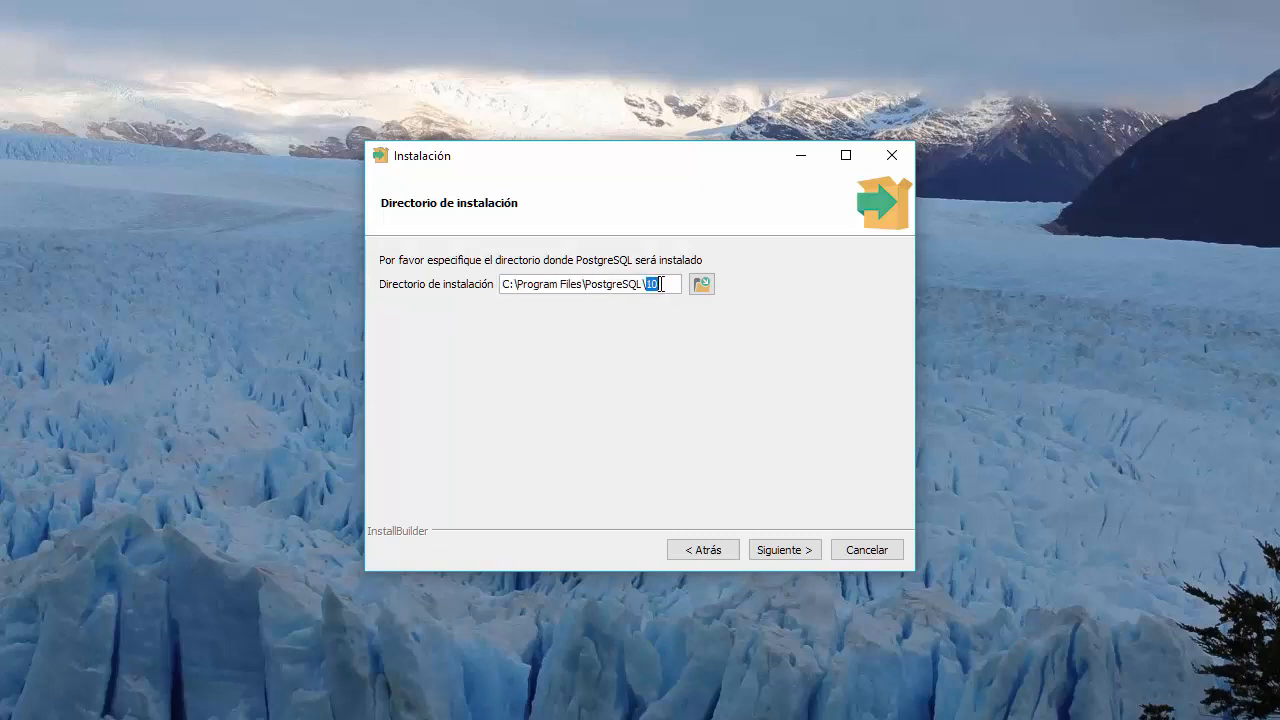
pyautogui.click(808, 555)
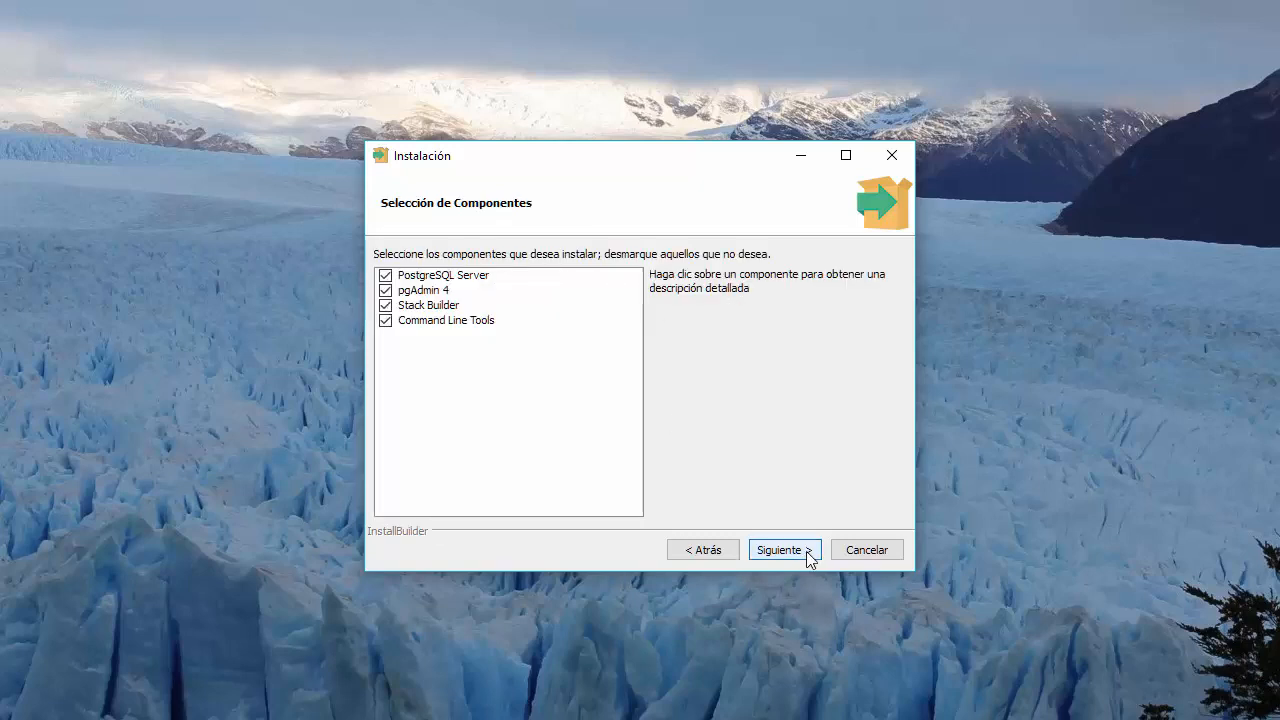
# - Review the Server, pgAdmin 4, Stack Builder and Command Line Tools components, keeping all, and accept the default data directory
pyautogui.click(478, 281)
pyautogui.click(479, 292)
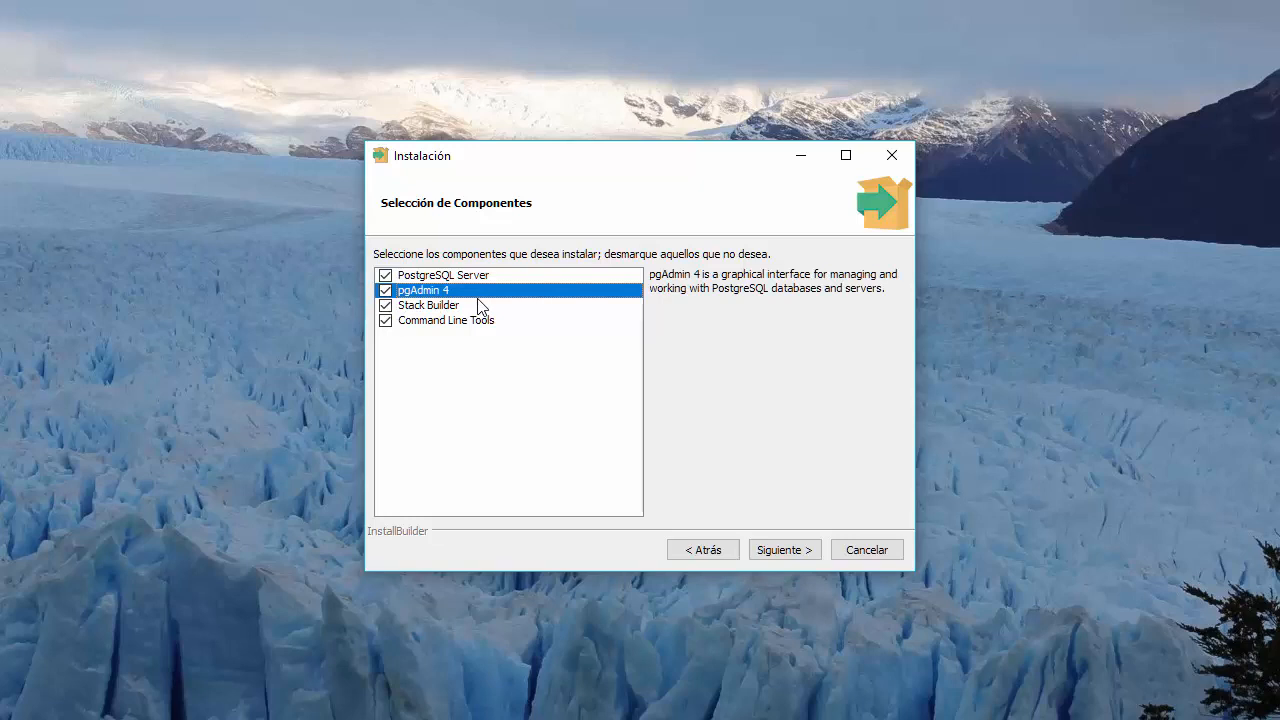
pyautogui.click(446, 306)
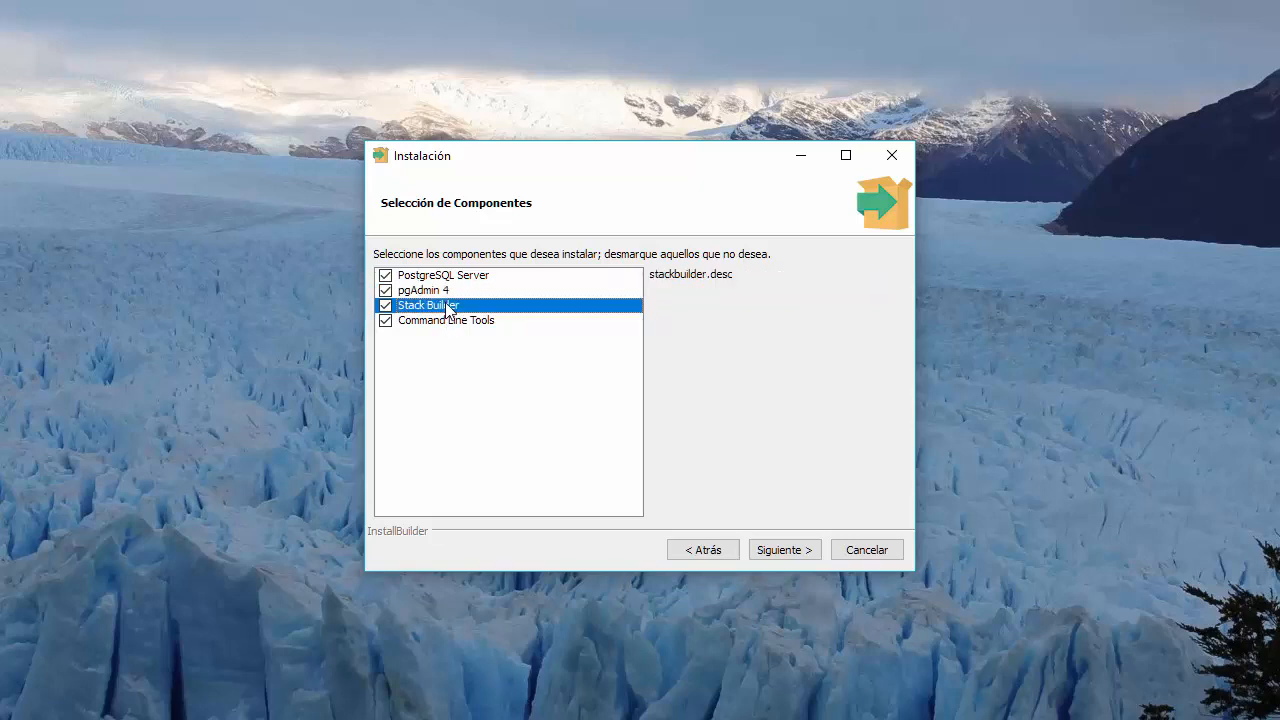
pyautogui.press('Down')
pyautogui.click(771, 551)
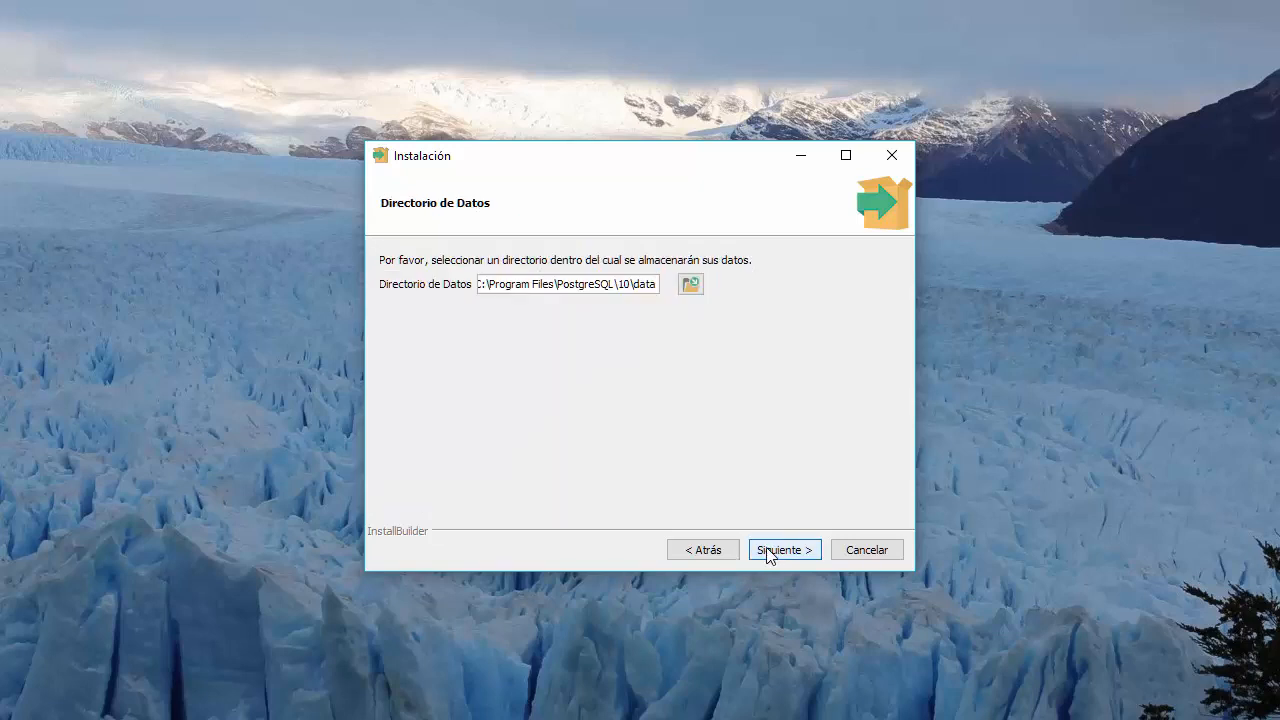
pyautogui.click(776, 553)
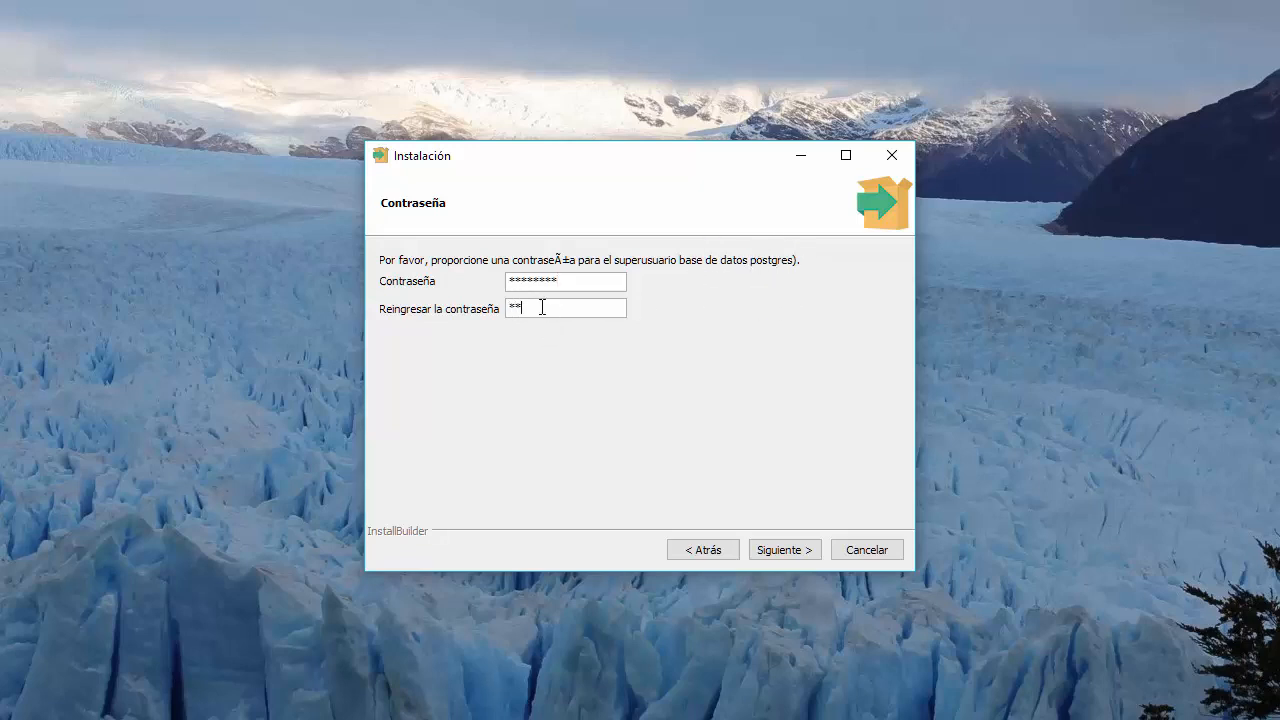
# - Finish confirming the superuser password and keep port 5432
pyautogui.write('******')
pyautogui.click(806, 558)
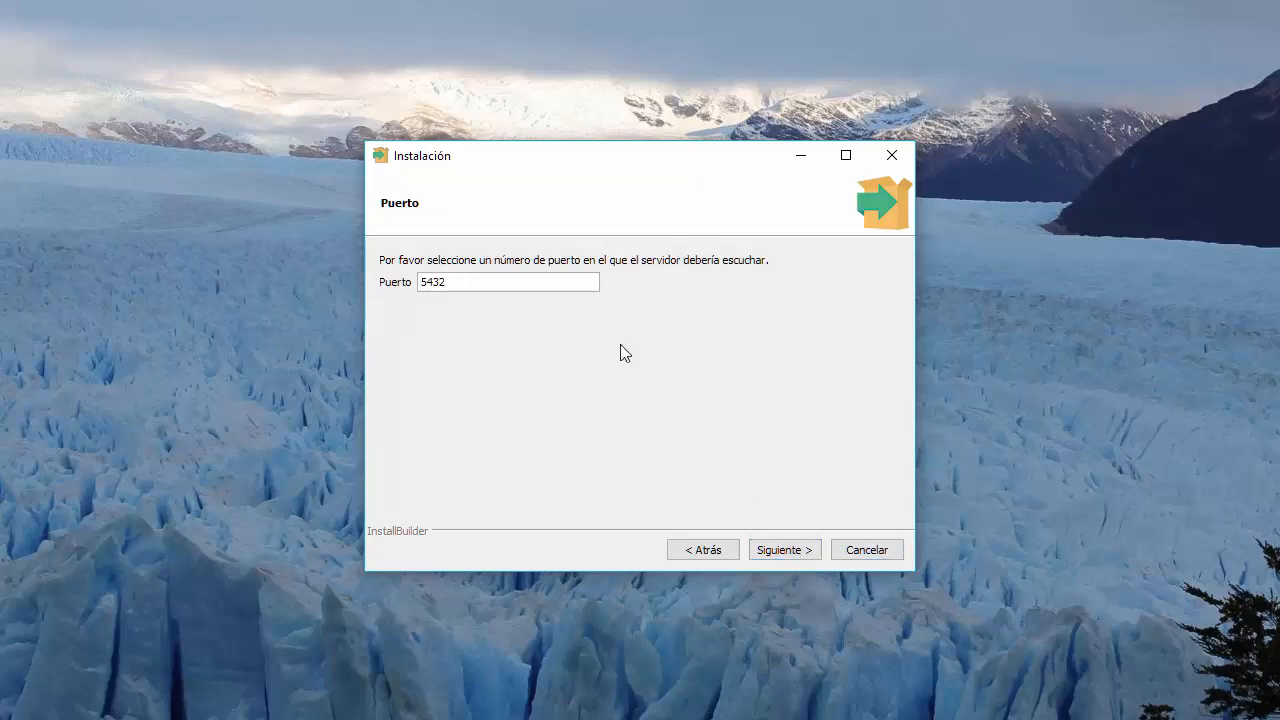
pyautogui.moveTo(479, 279); pyautogui.dragTo(367, 279)
pyautogui.click(757, 552)
pyautogui.doubleClick(428, 285)
pyautogui.click(526, 336)
pyautogui.click(776, 545)
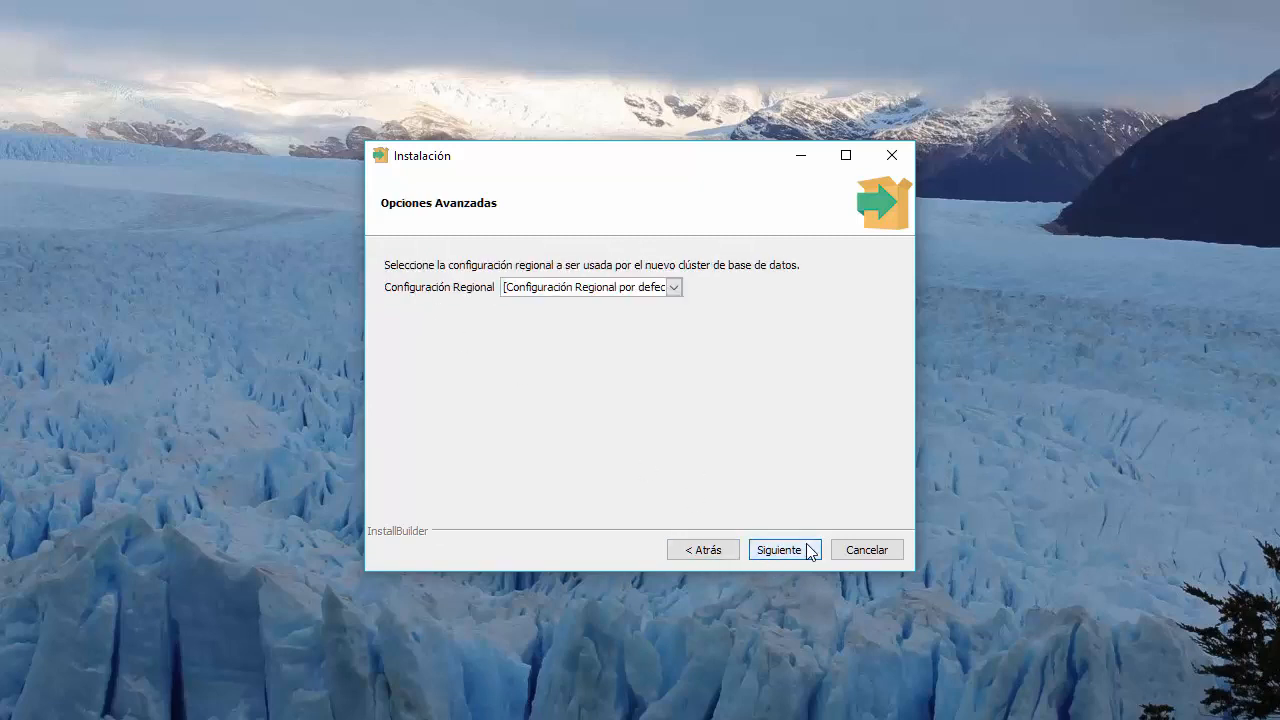
# - Pick Spanish, Spain as the cluster locale and continue to the settings summary
pyautogui.click(640, 298)
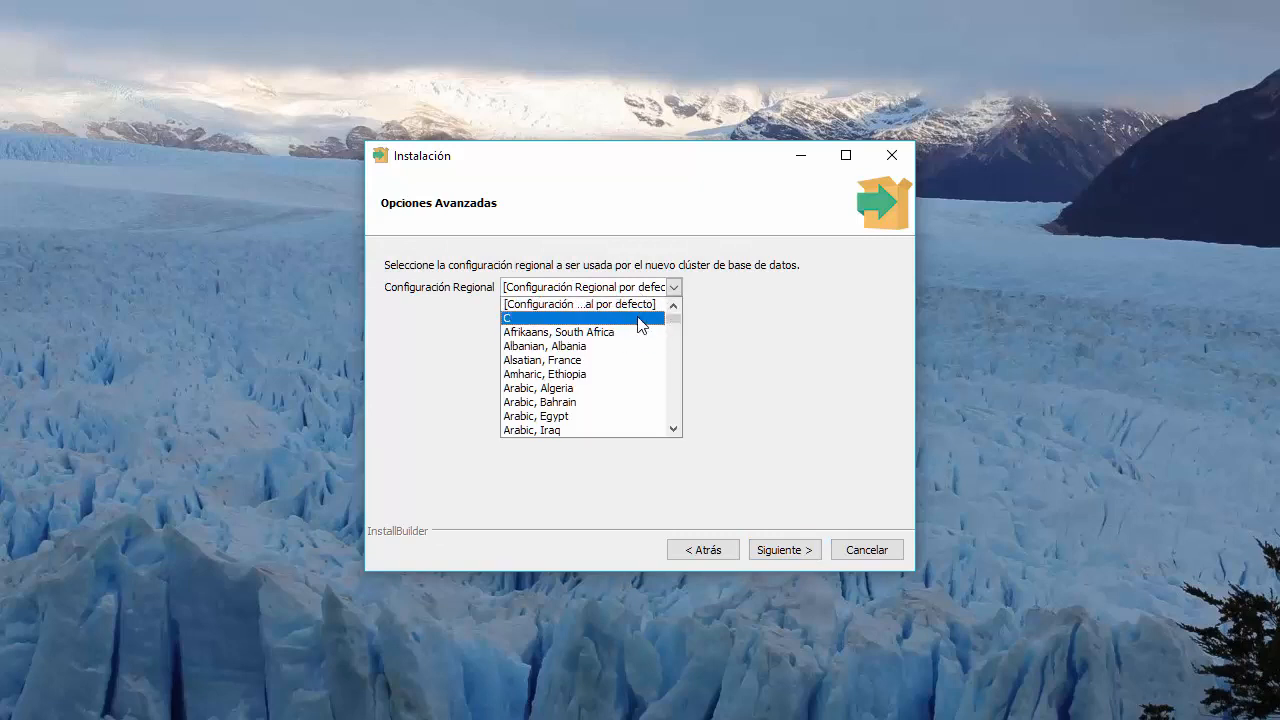
pyautogui.scroll(-2, 622, 380)
pyautogui.scroll(-15, 620, 381)
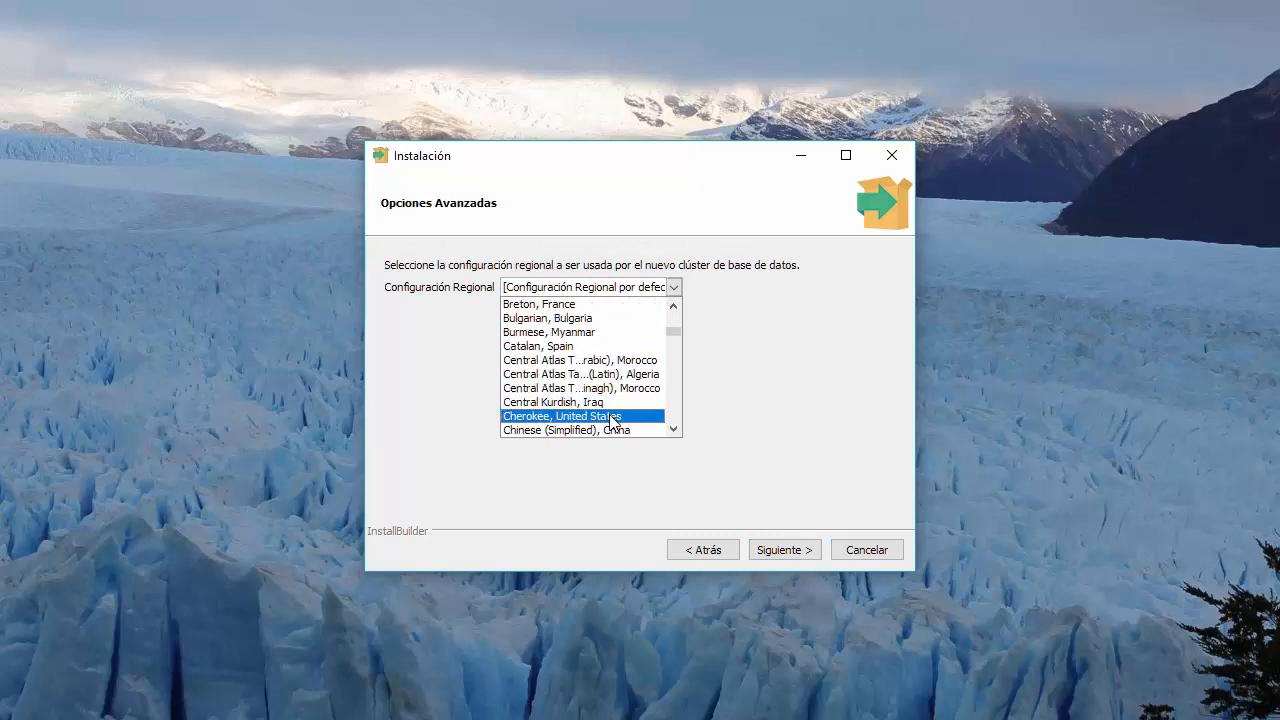
pyautogui.scroll(-20, 616, 332)
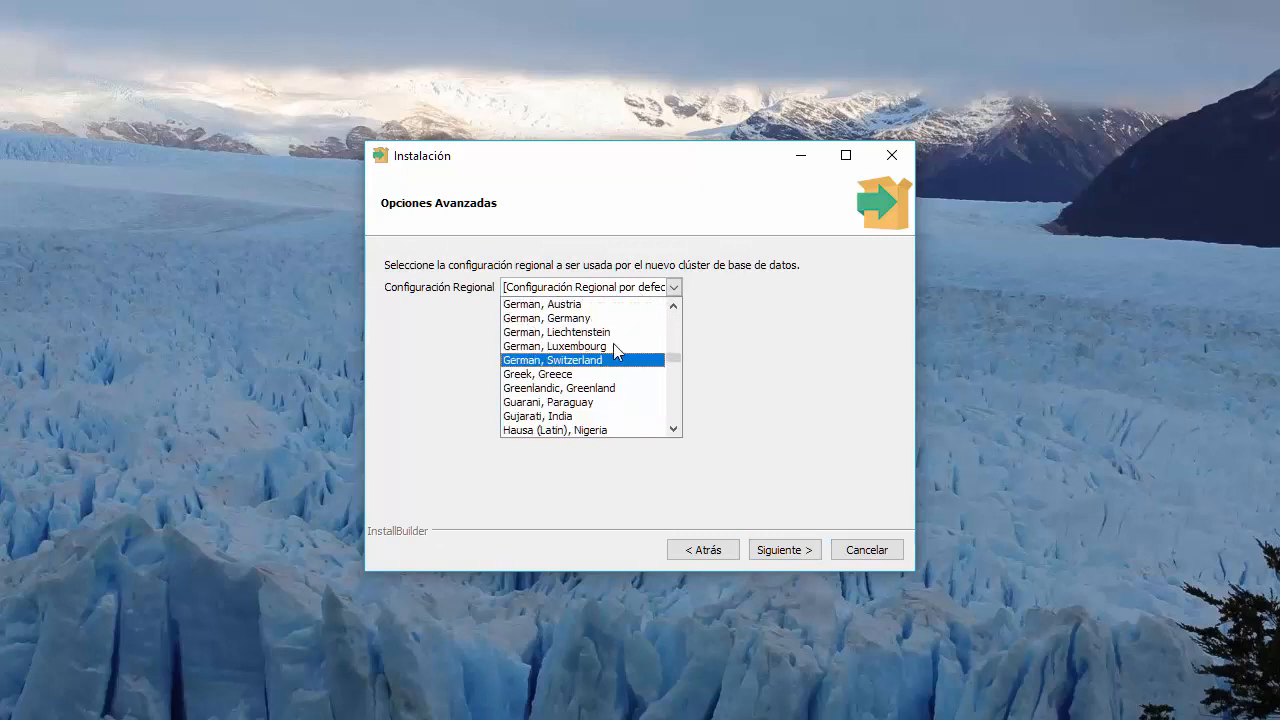
pyautogui.scroll(-20, 613, 369)
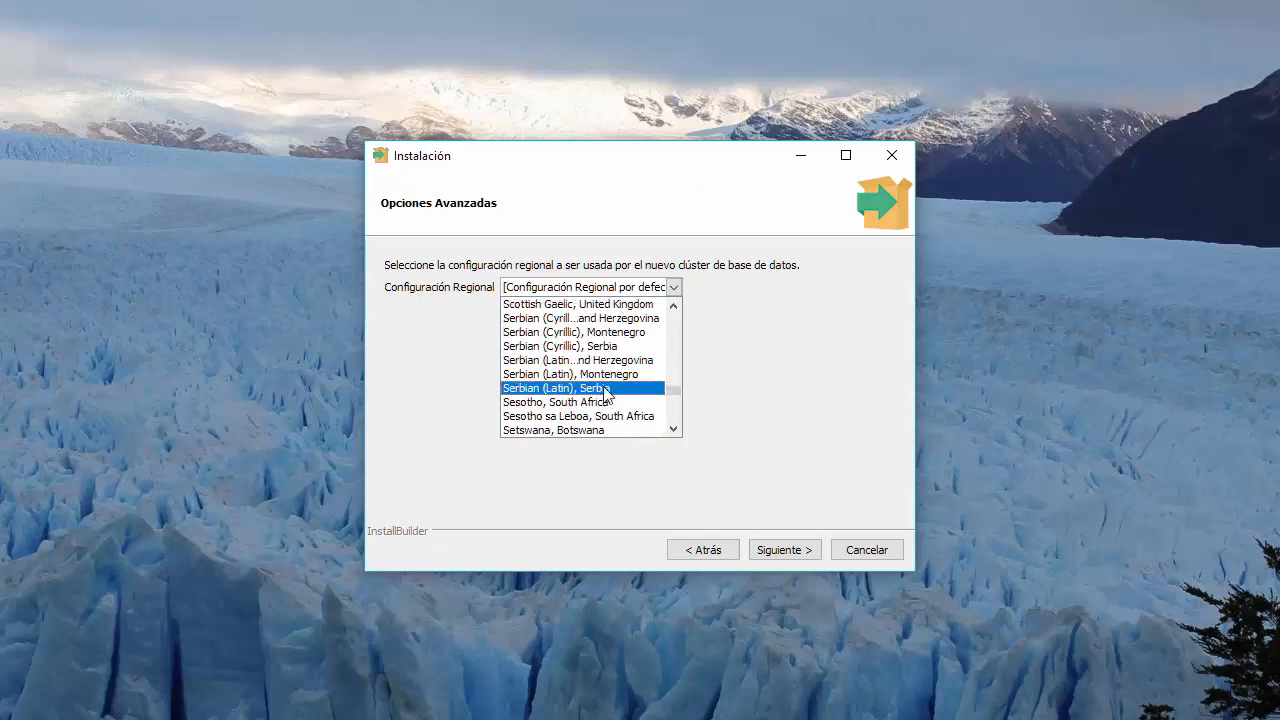
pyautogui.scroll(-2, 603, 385)
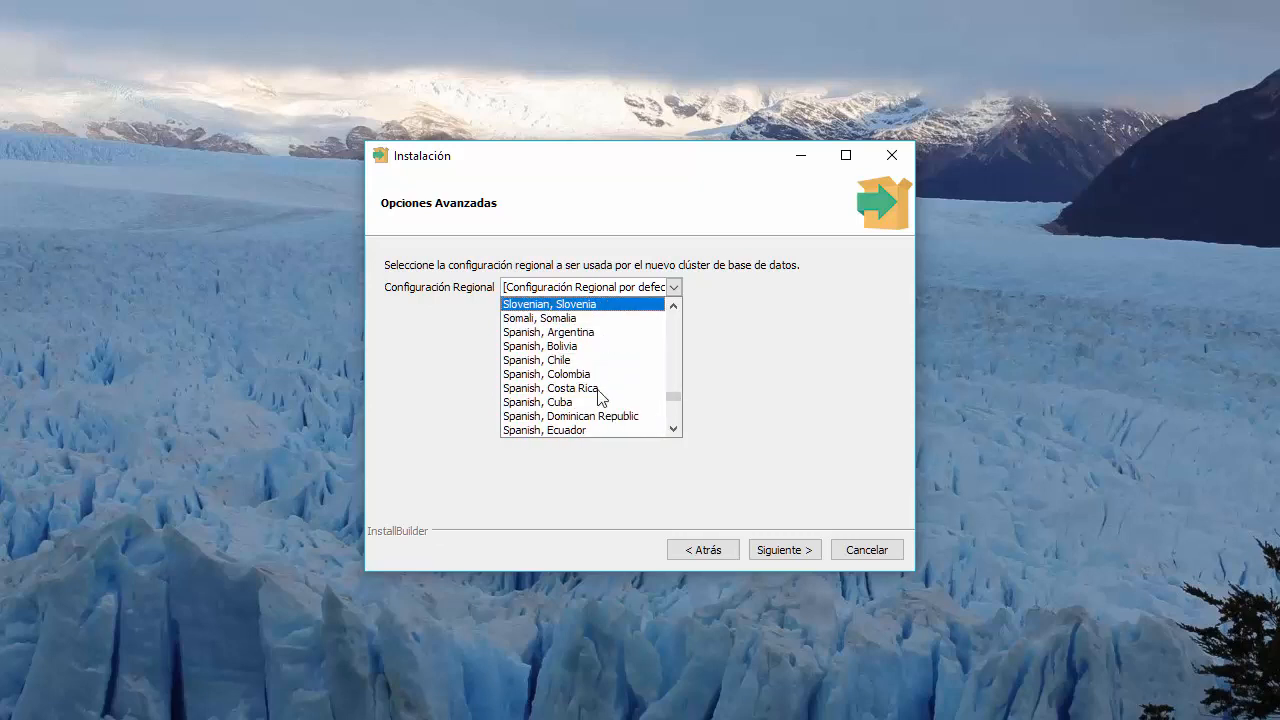
pyautogui.scroll(-2, 600, 383)
pyautogui.scroll(-2, 598, 381)
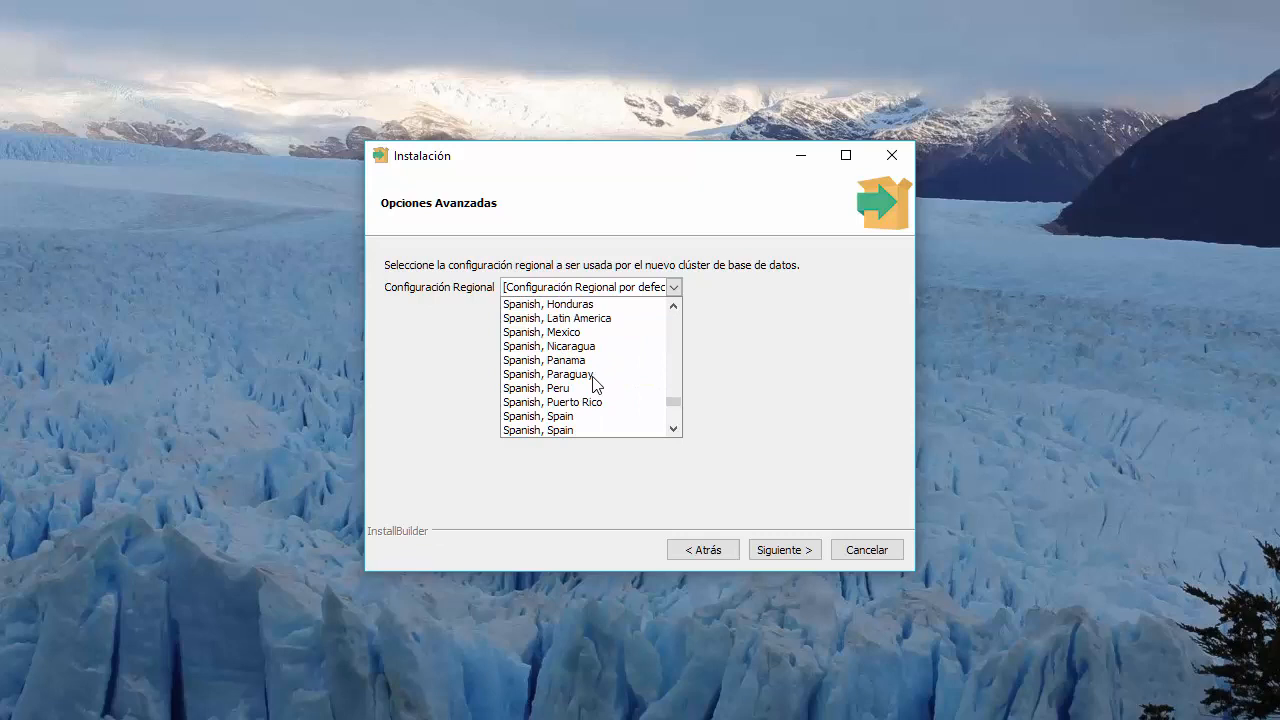
pyautogui.click(582, 416)
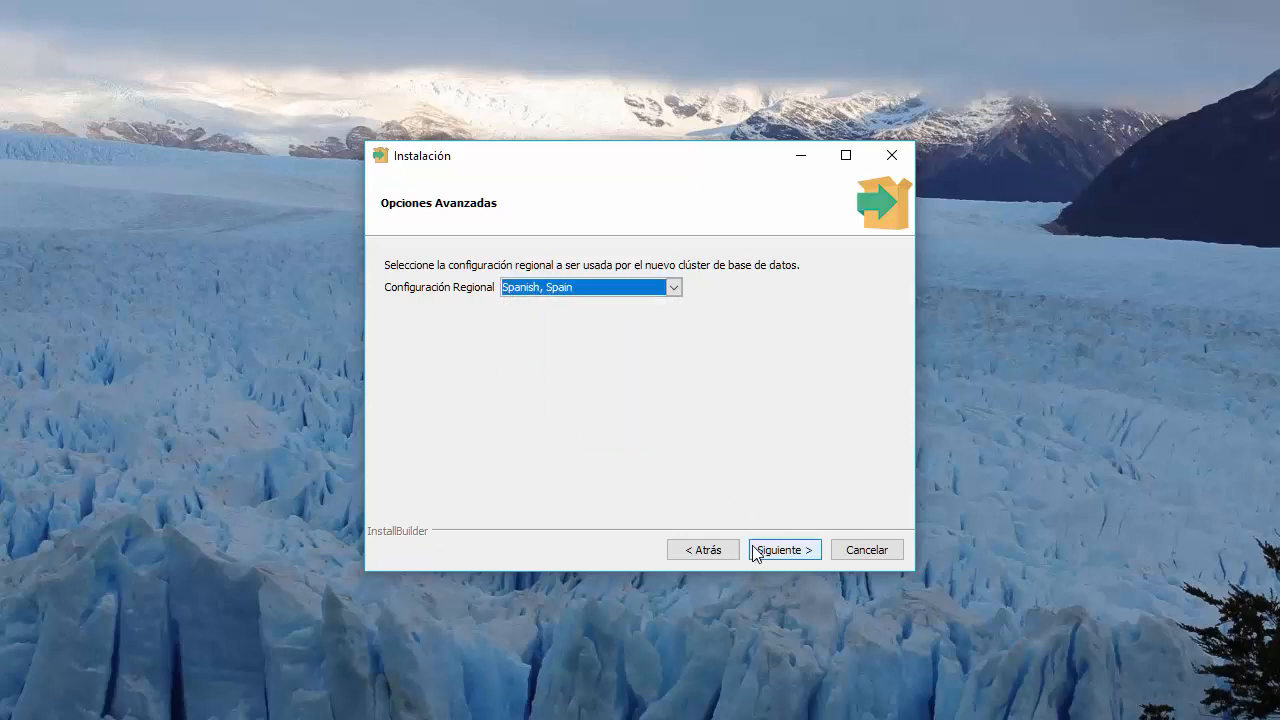
pyautogui.click(755, 551)
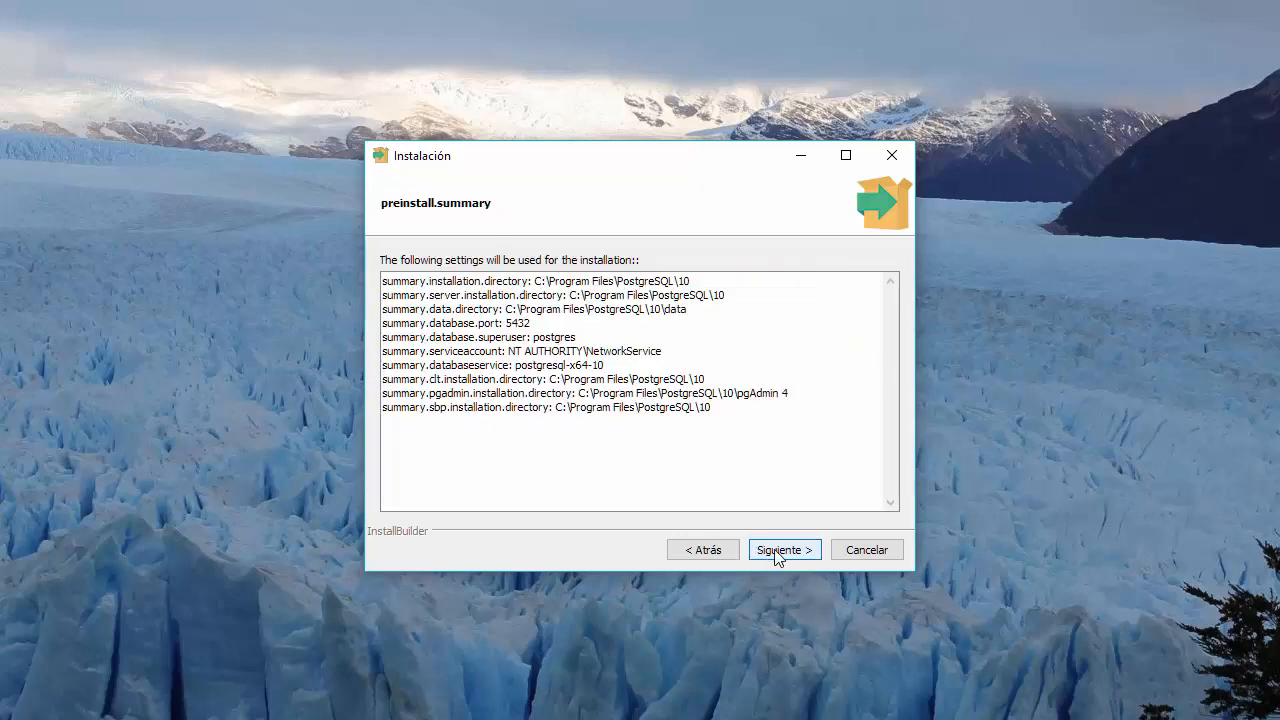
# - Accept the summary and install PostgreSQL, leaving Stack Builder set to launch
pyautogui.click(777, 552)
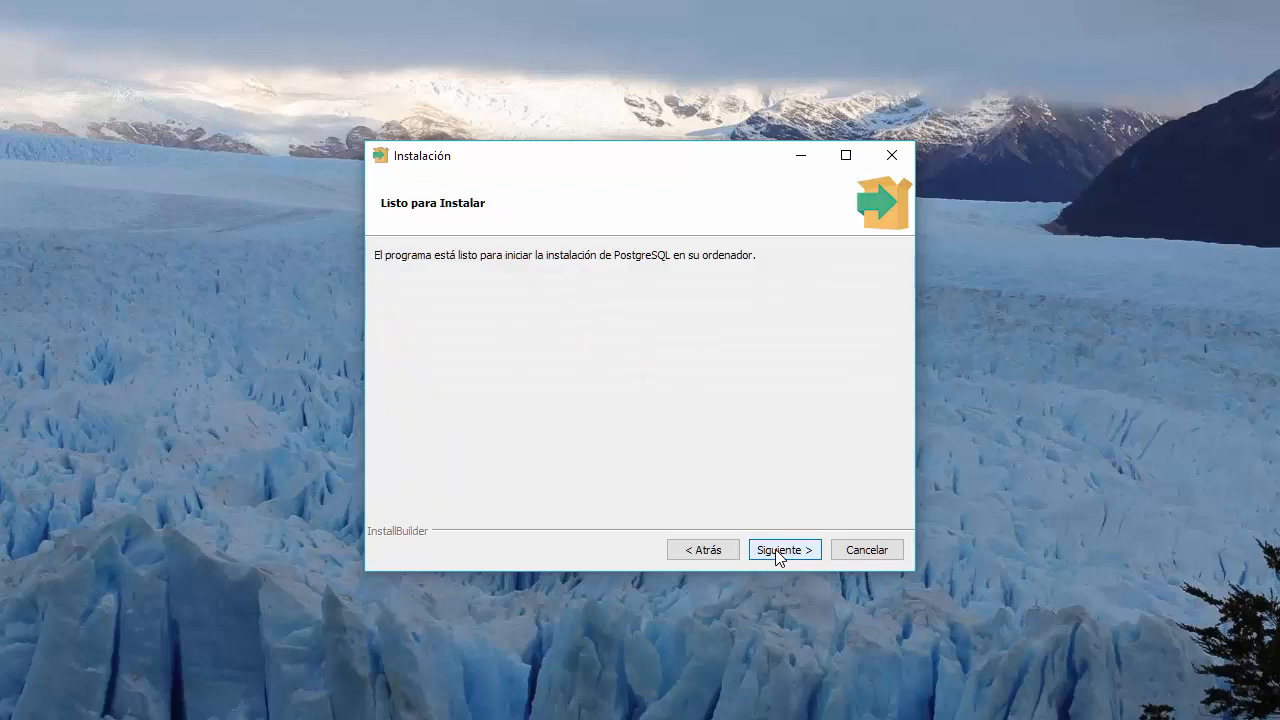
pyautogui.click(776, 551)
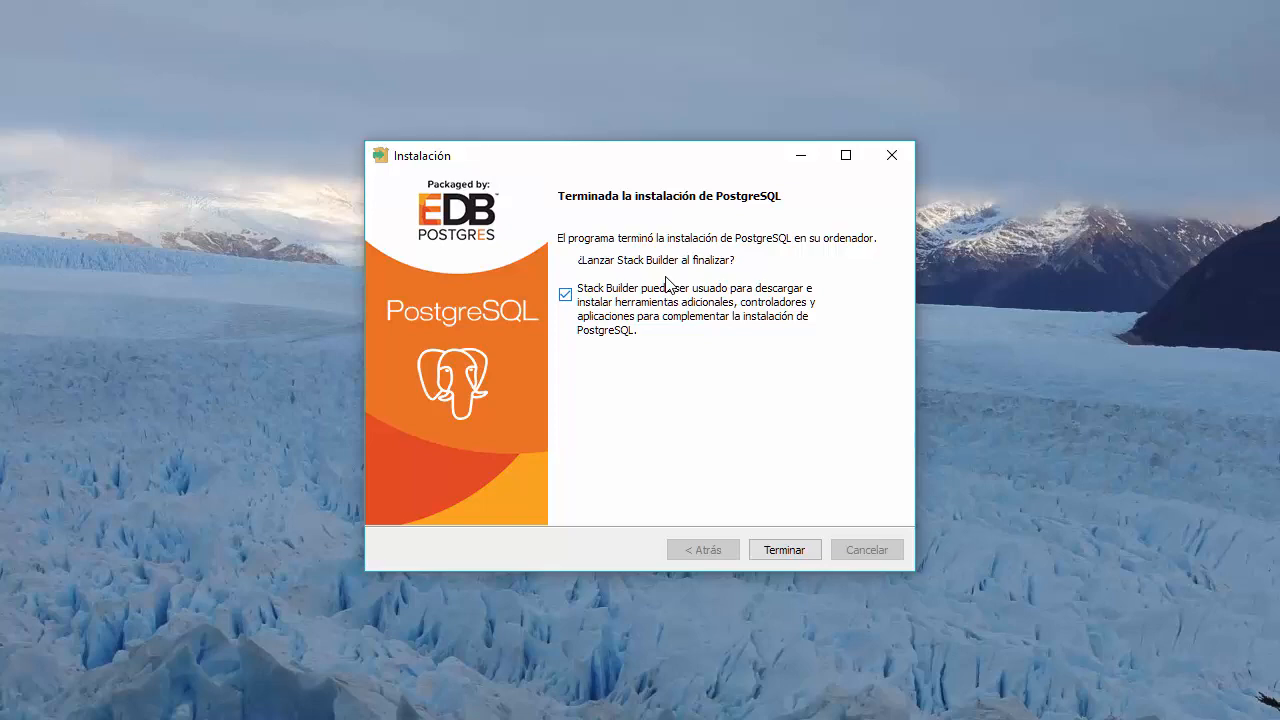
# - Close the finished installer, then cancel and confirm exiting the Stack Builder 4.1.0 wizard
pyautogui.click(784, 547)
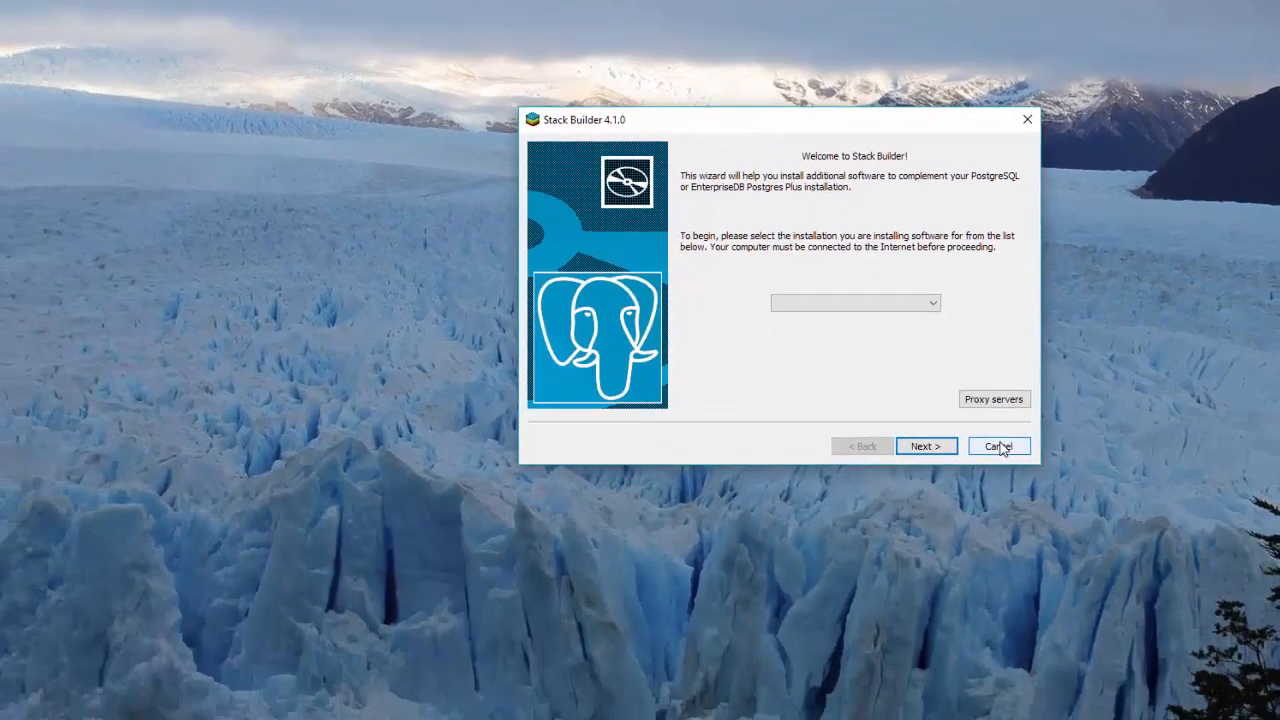
pyautogui.click(962, 634)
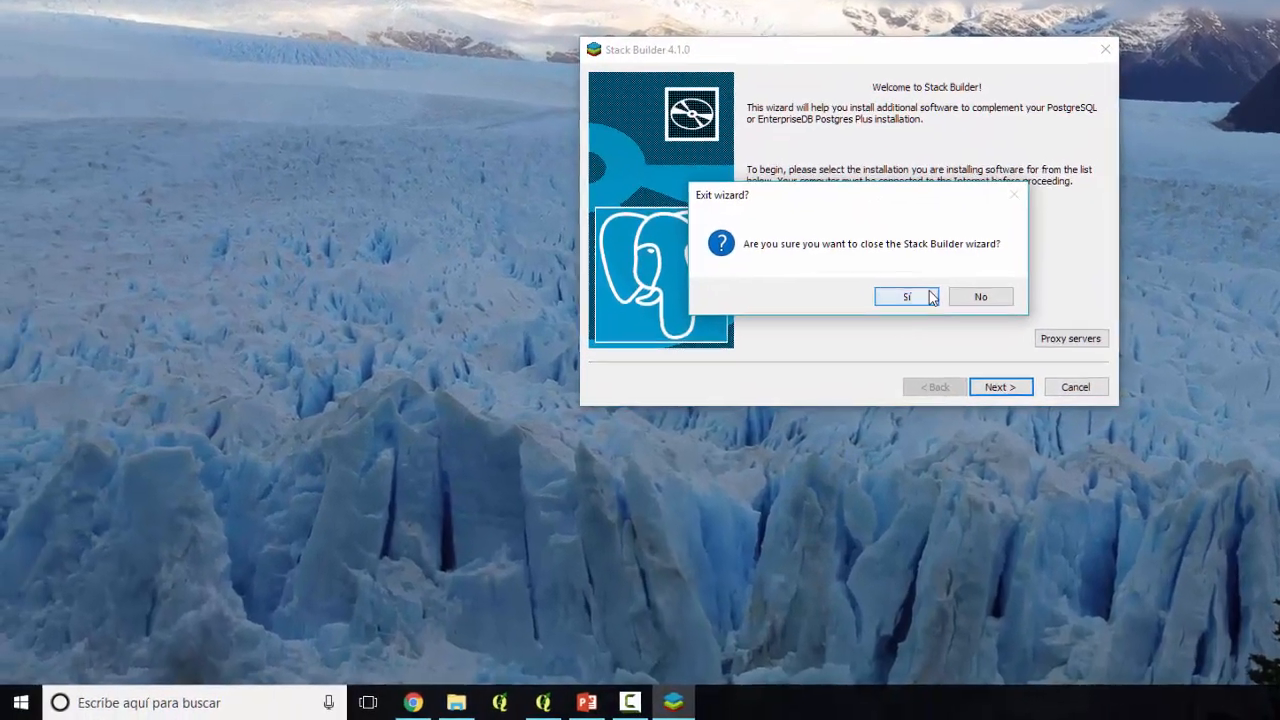
pyautogui.click(848, 324)
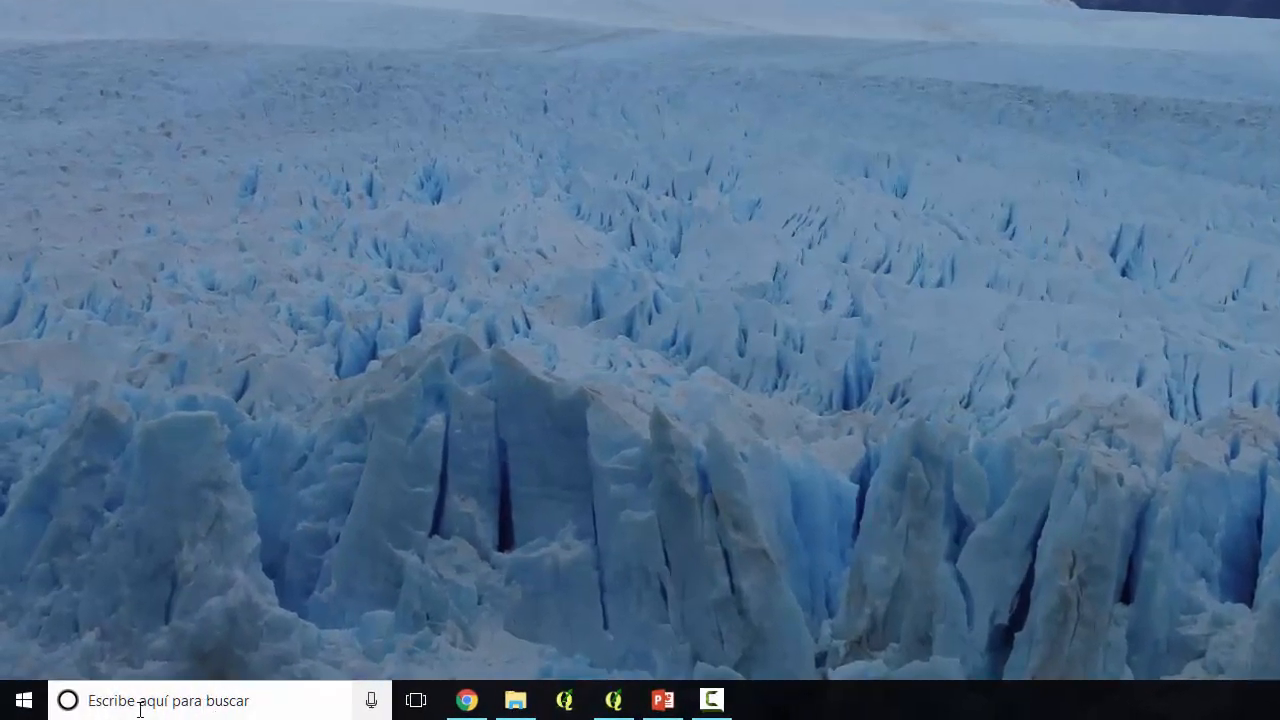
# - Reopen Application Stack Builder from the PostgreSQL 10 group in the Start menu
pyautogui.click(28, 706)
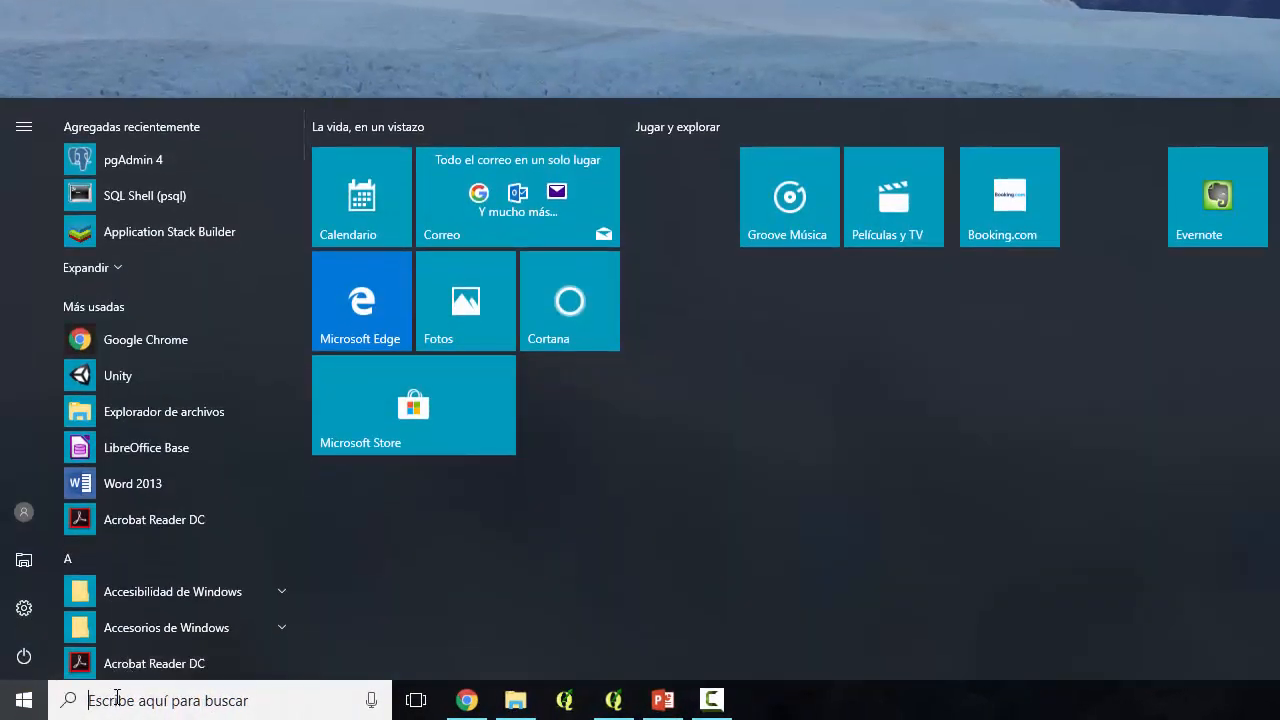
pyautogui.scroll(-3, 184, 452)
pyautogui.scroll(-10, 186, 453)
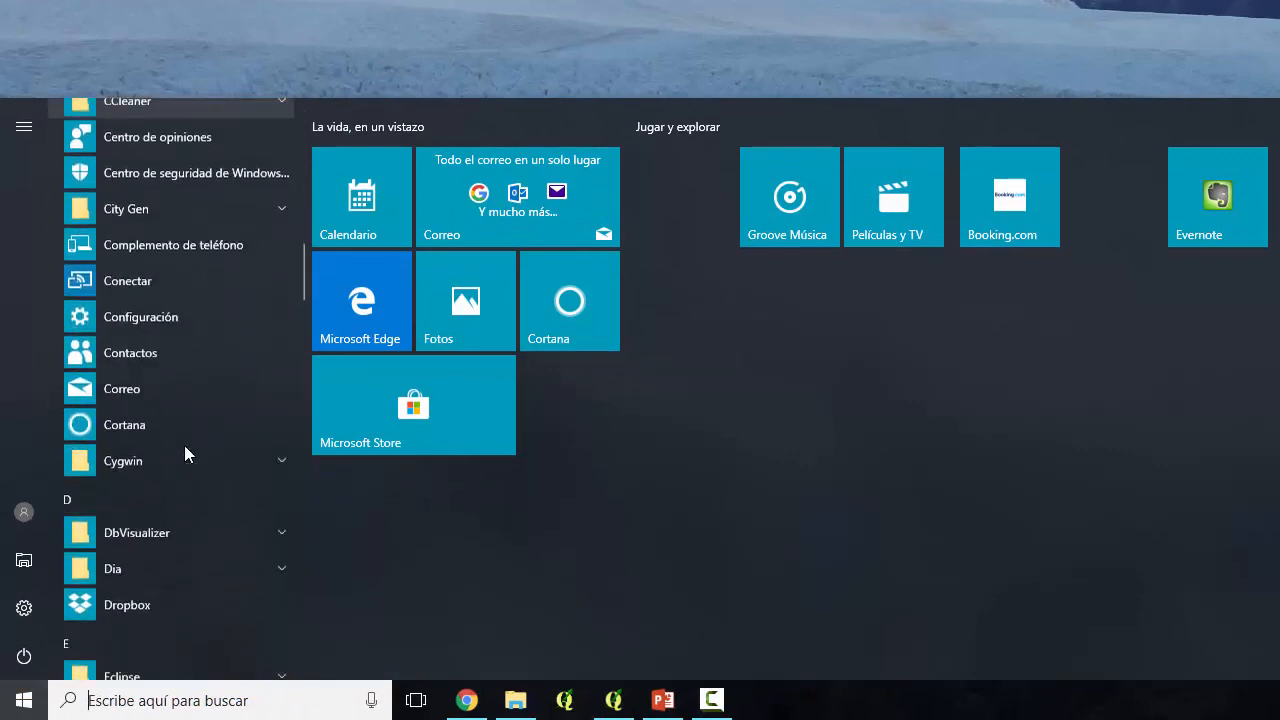
pyautogui.scroll(-15, 184, 453)
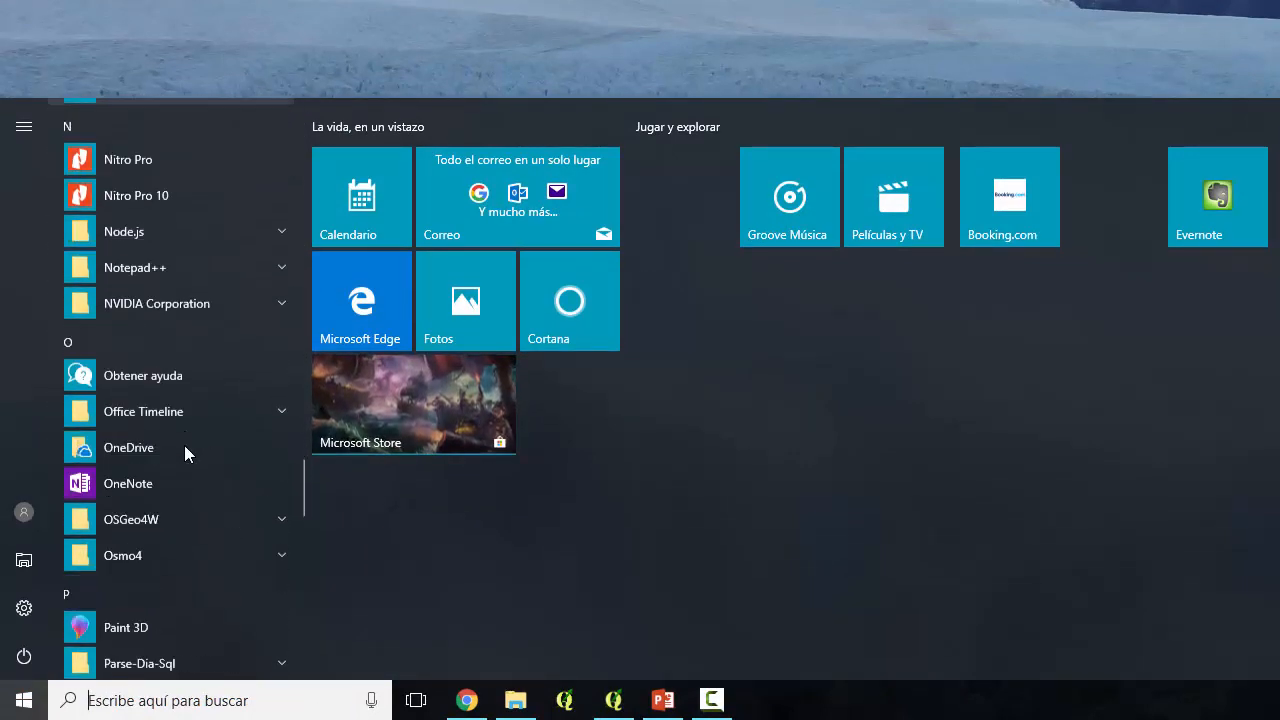
pyautogui.scroll(-5, 184, 445)
pyautogui.scroll(4, 184, 445)
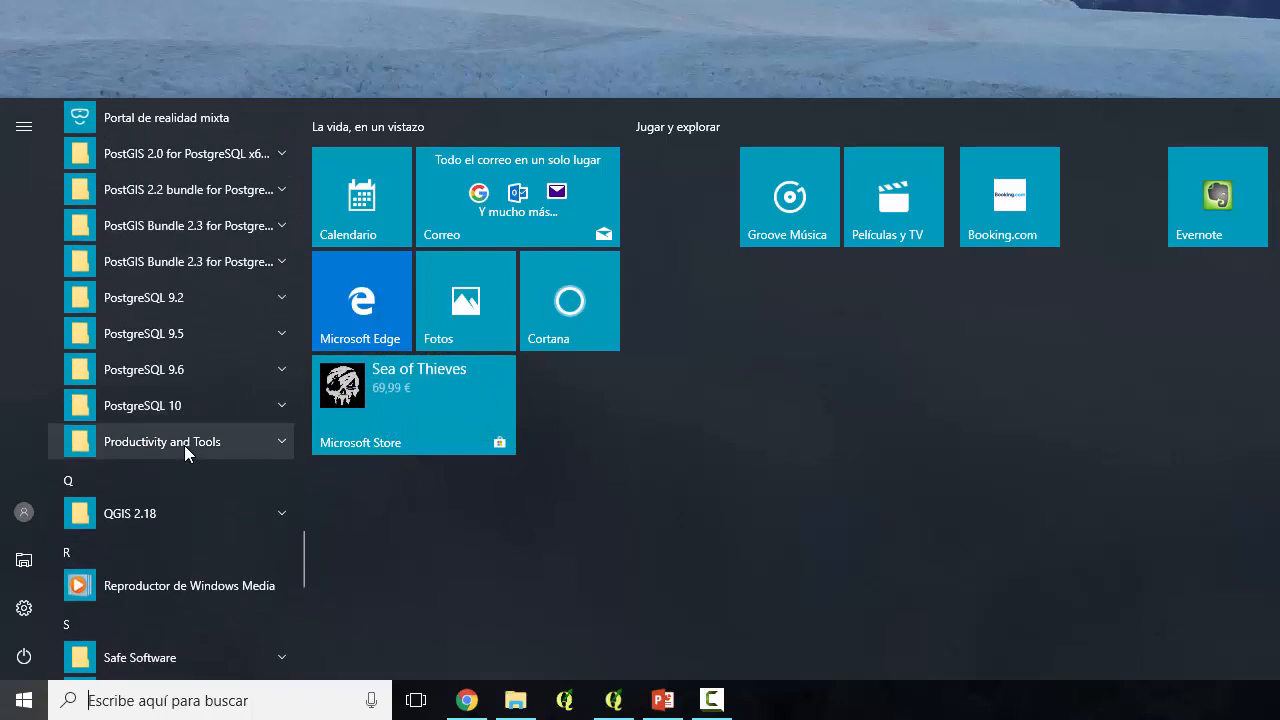
pyautogui.click(188, 405)
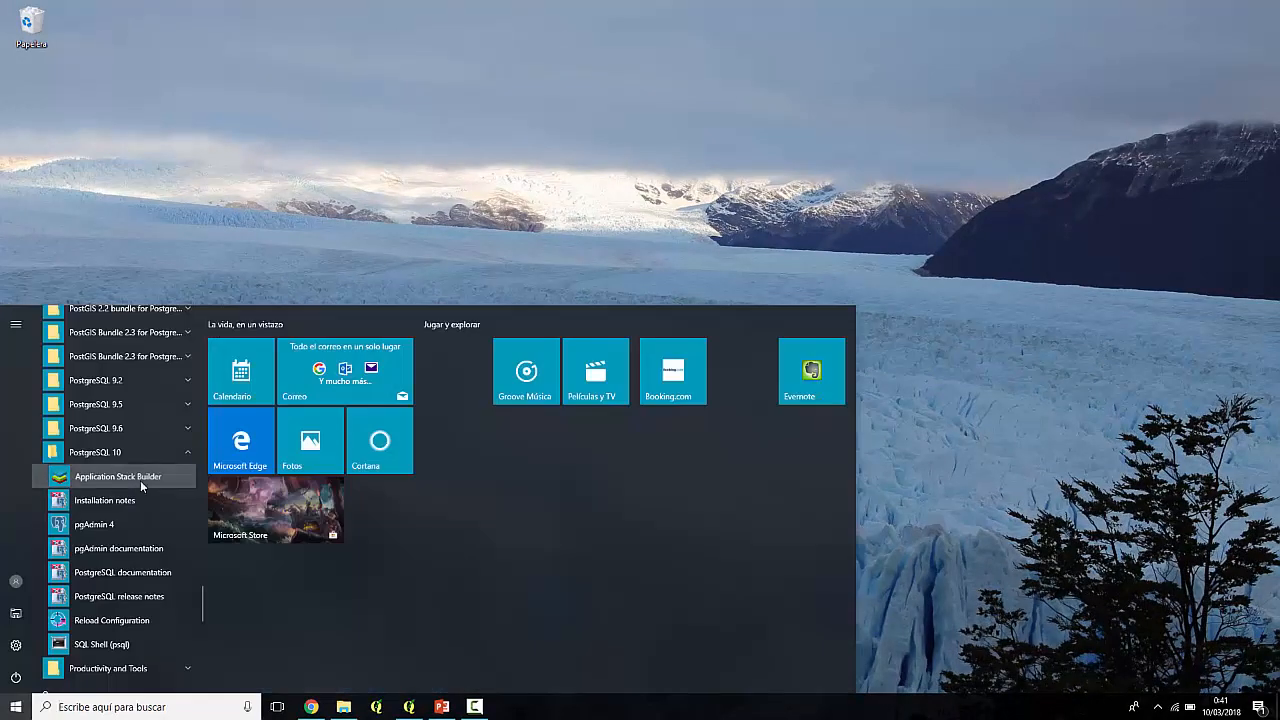
pyautogui.click(118, 477)
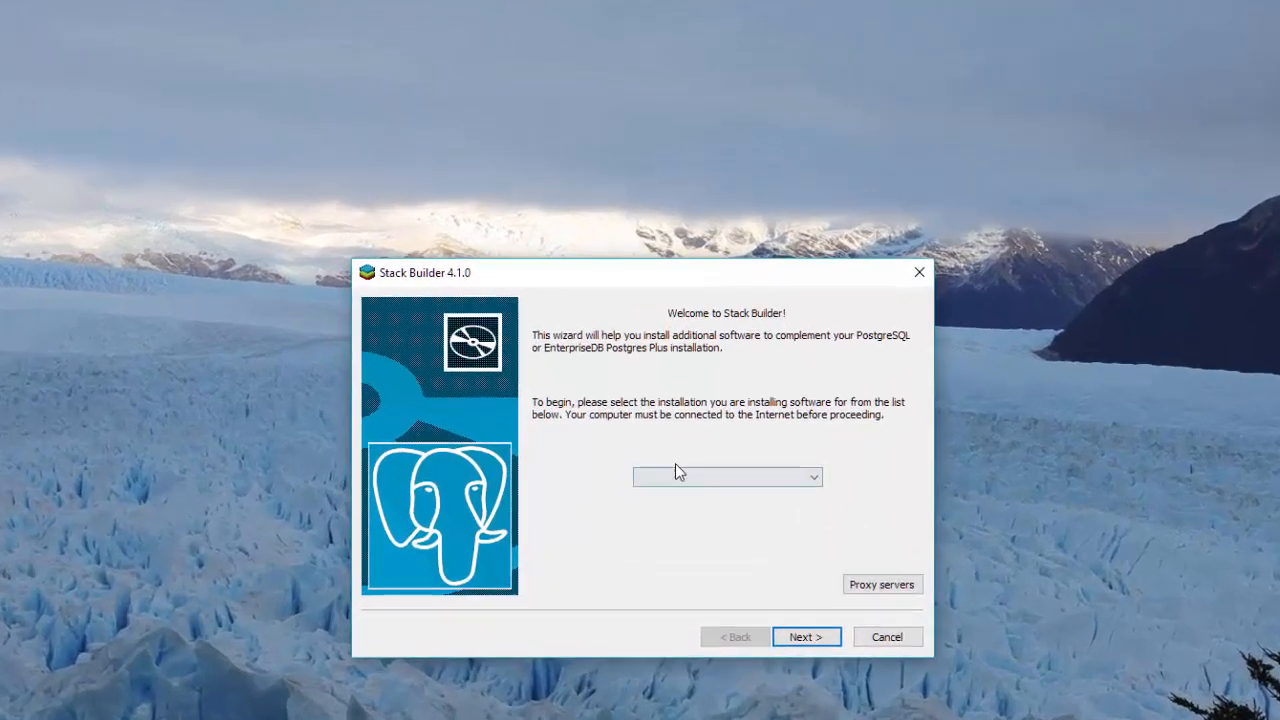
# - Choose the PostgreSQL 10 (x64) installation on port 5432 and load the application categories
pyautogui.click(674, 358)
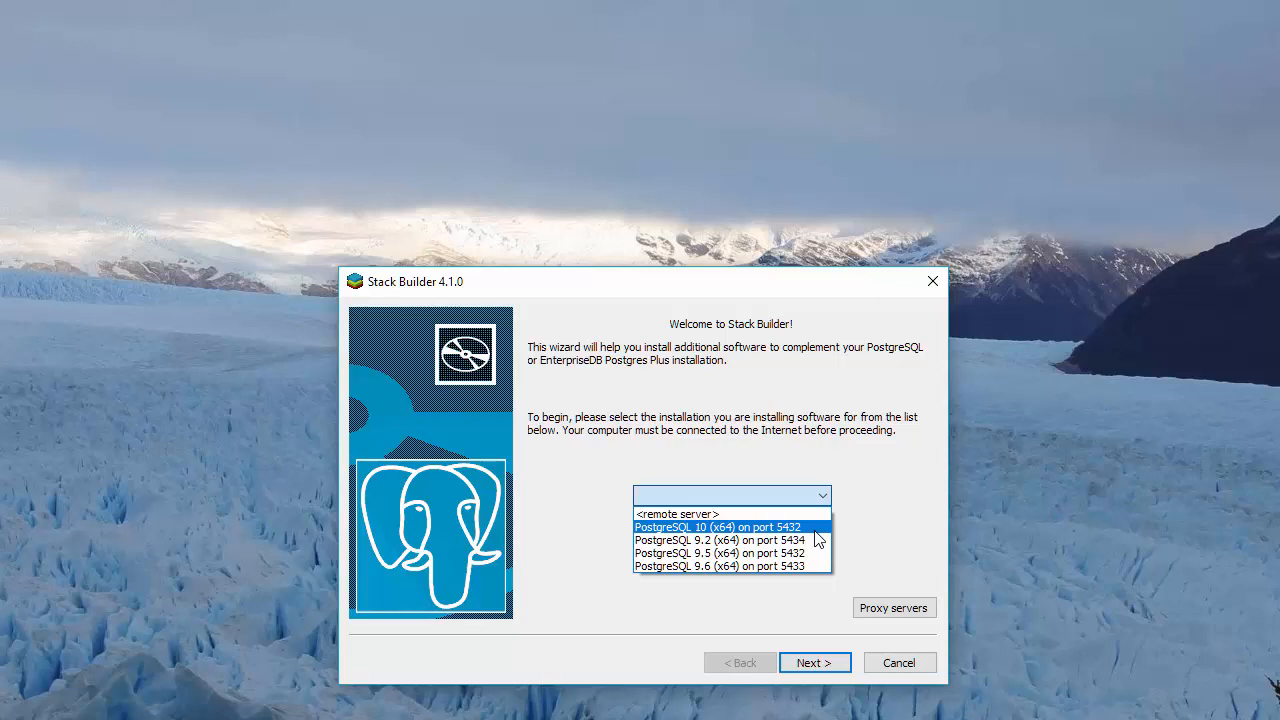
pyautogui.click(818, 527)
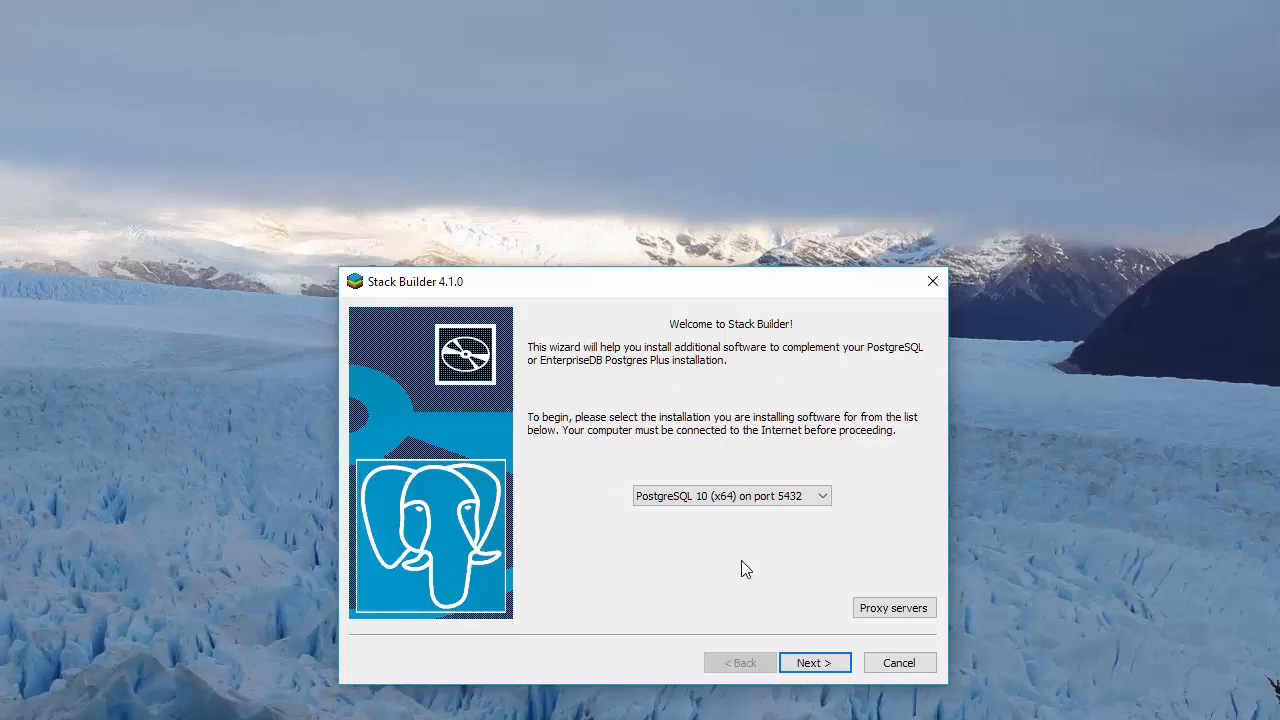
pyautogui.click(812, 660)
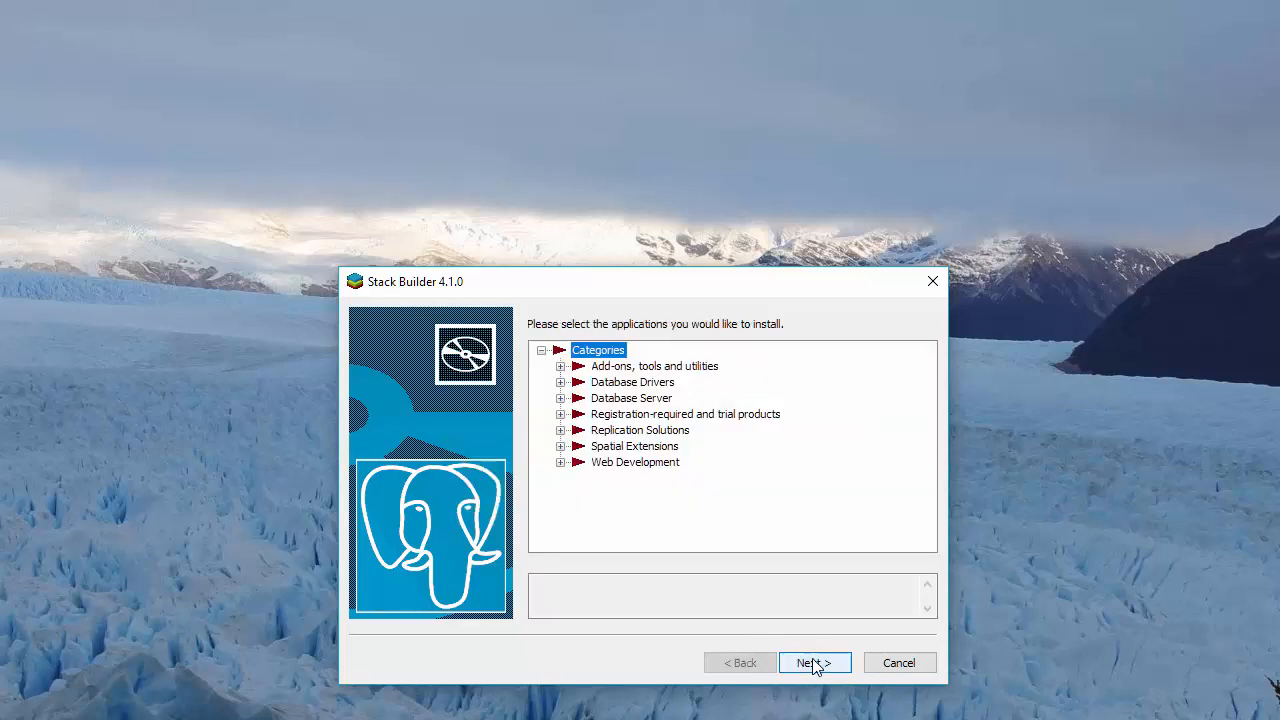
# - Expand, then collapse, the Add-ons, Database Drivers and Database Server categories
pyautogui.click(560, 366)
pyautogui.click(560, 430)
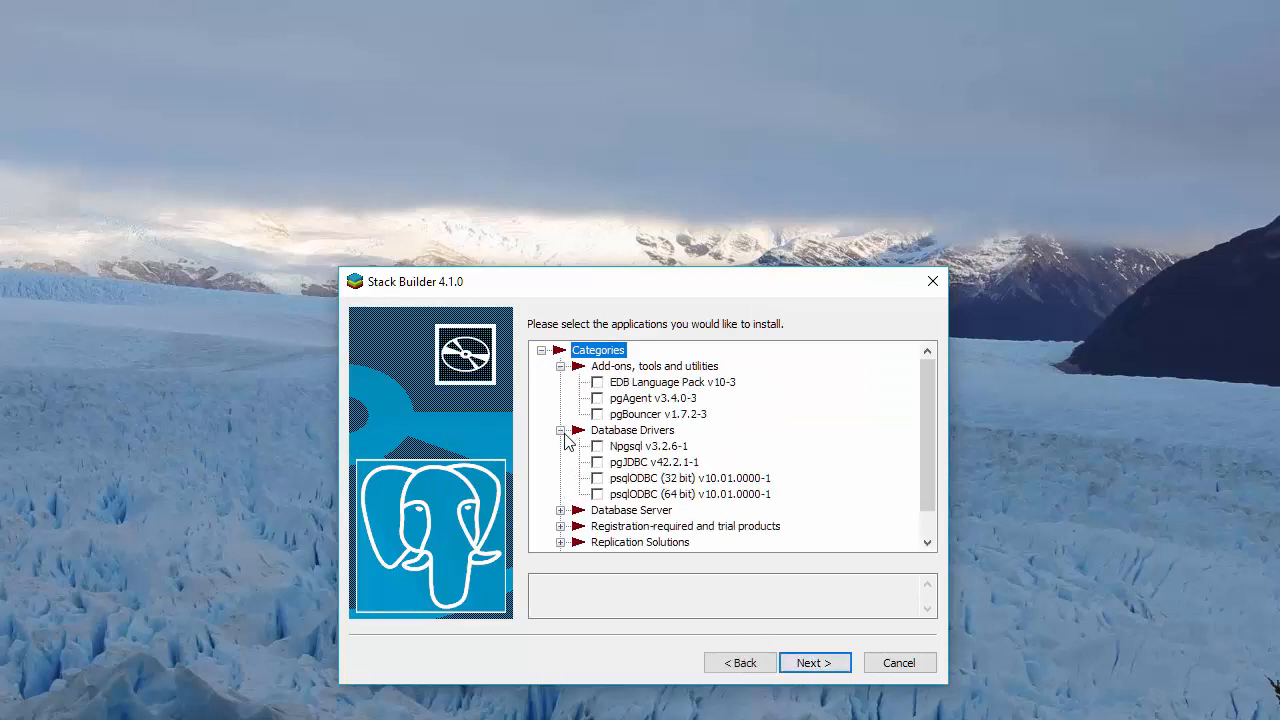
pyautogui.scroll(-1, 570, 480)
pyautogui.click(560, 478)
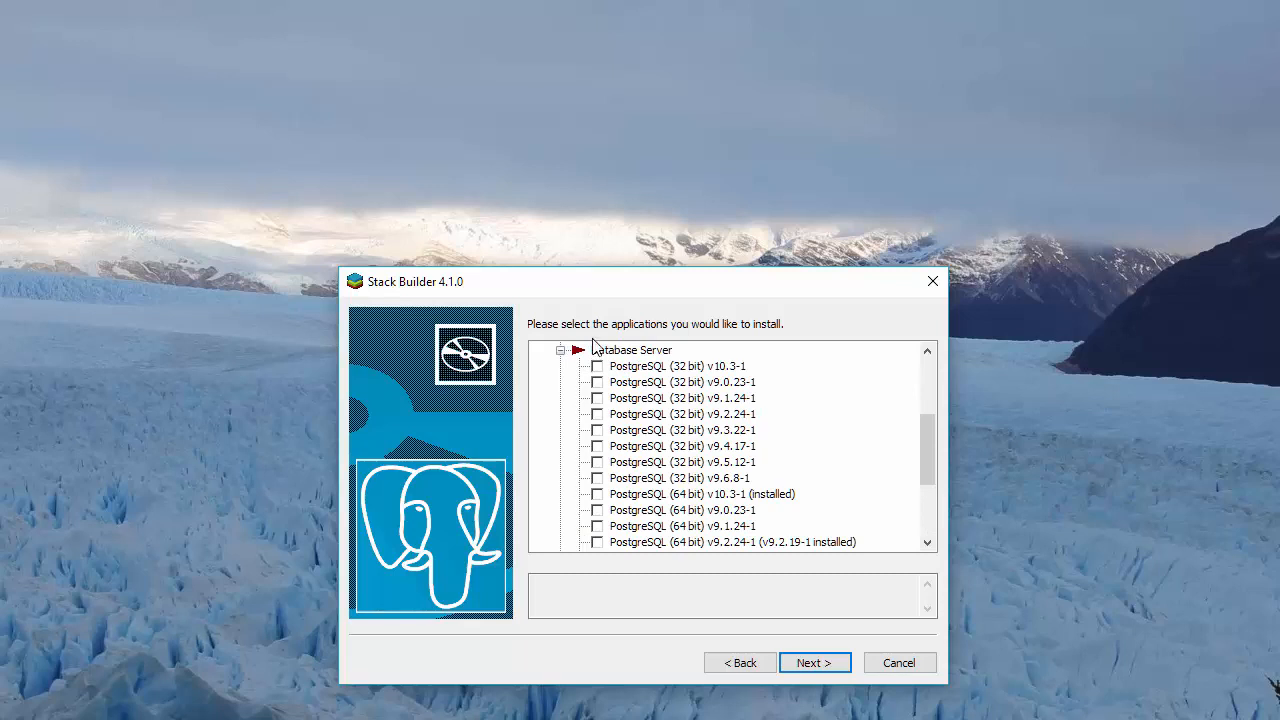
pyautogui.scroll(4, 592, 468)
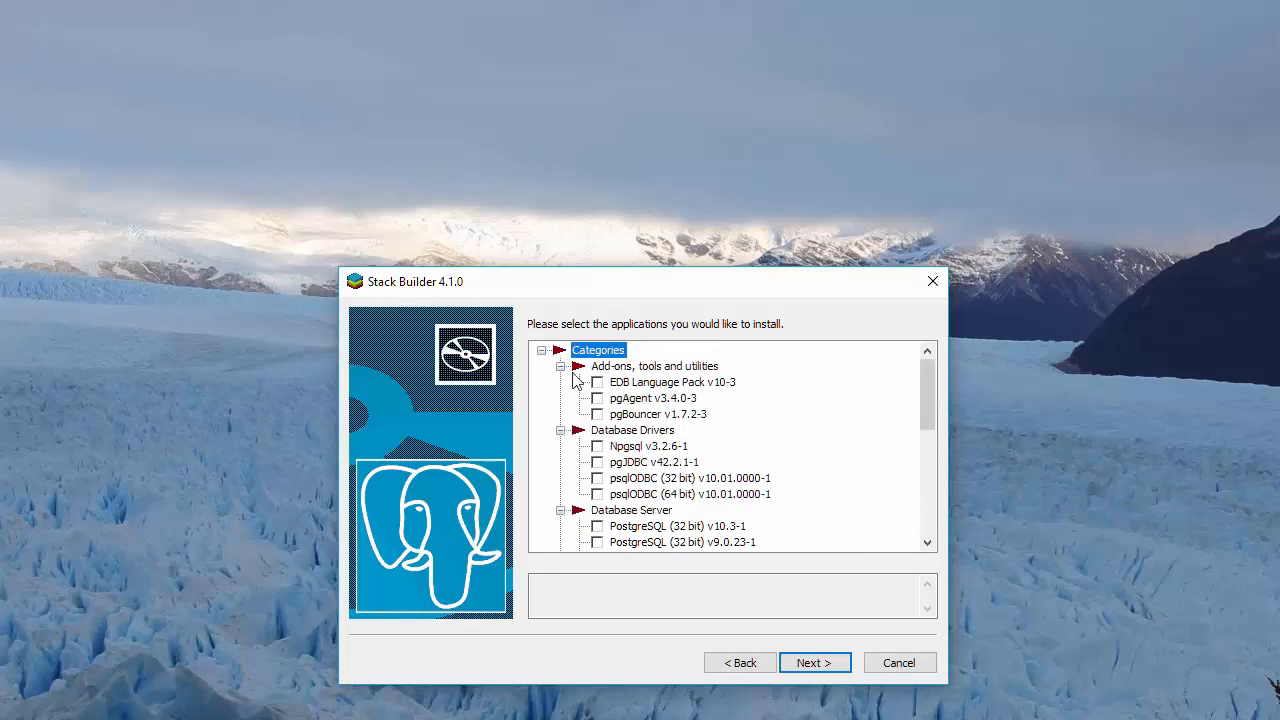
pyautogui.click(561, 367)
pyautogui.click(561, 383)
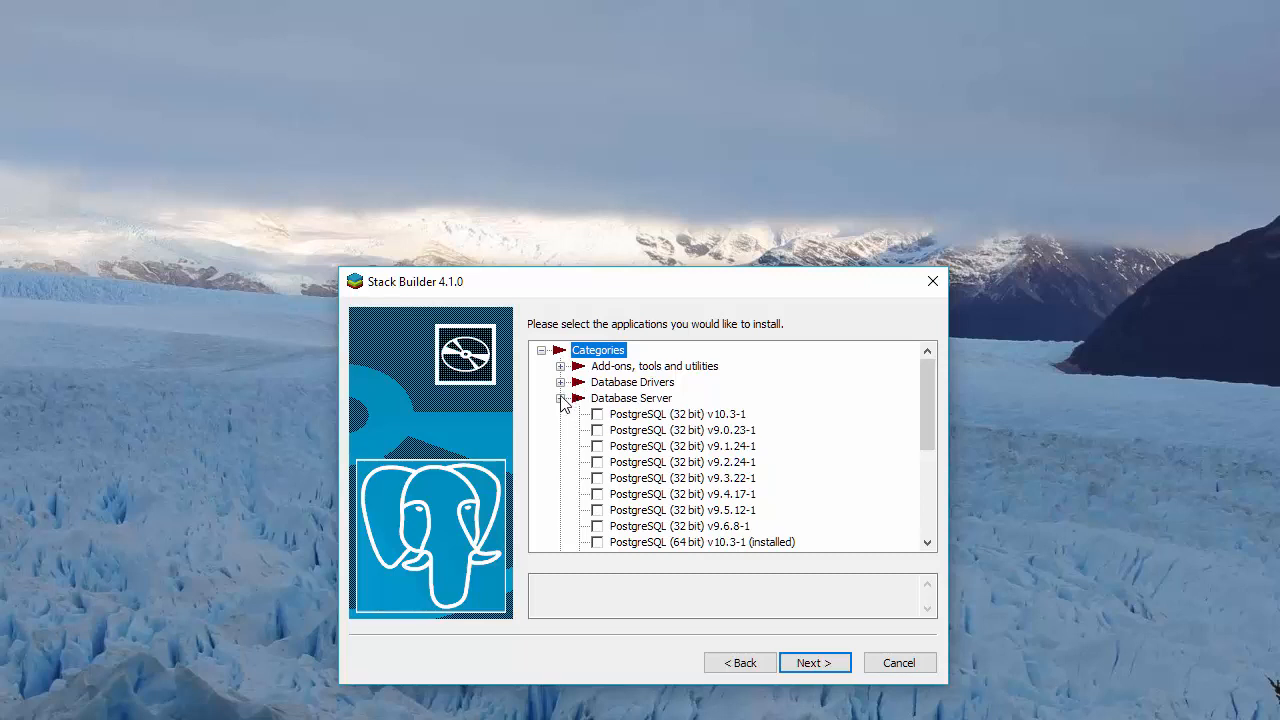
pyautogui.click(561, 399)
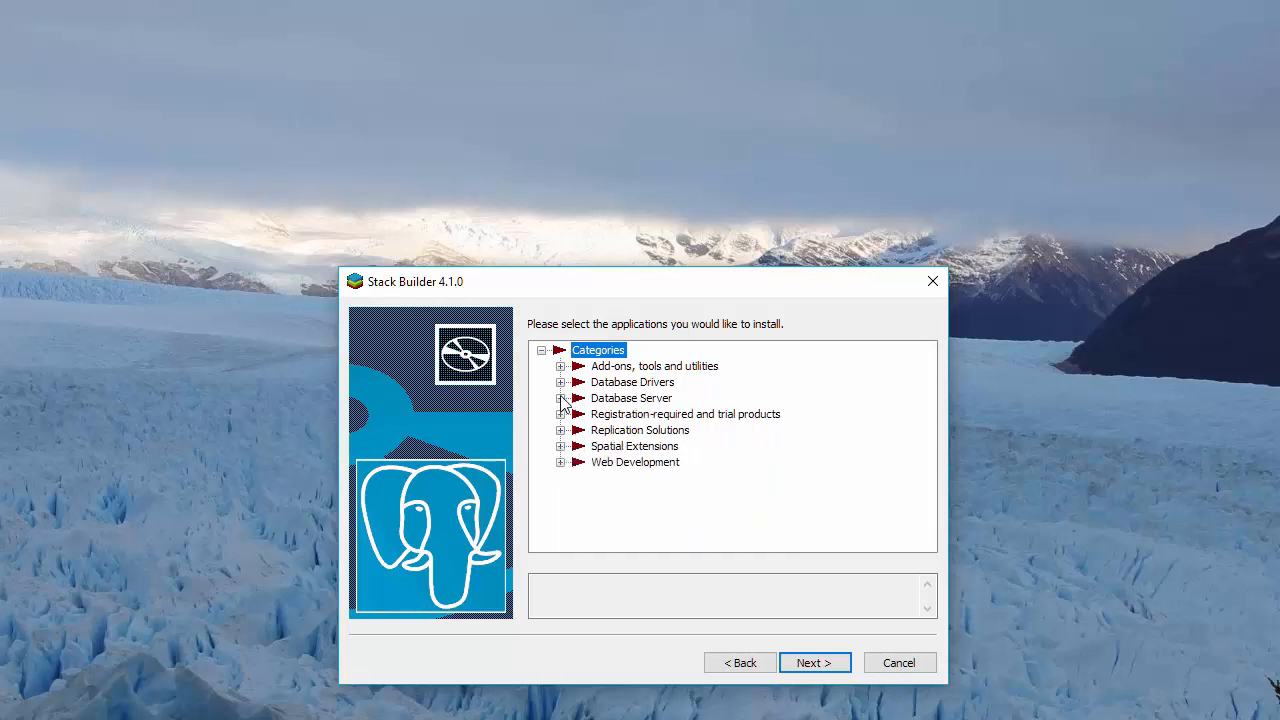
# - Under Spatial Extensions, review the 32-bit PostGIS 2.4 Bundle and tick the 64-bit bundle
pyautogui.click(562, 447)
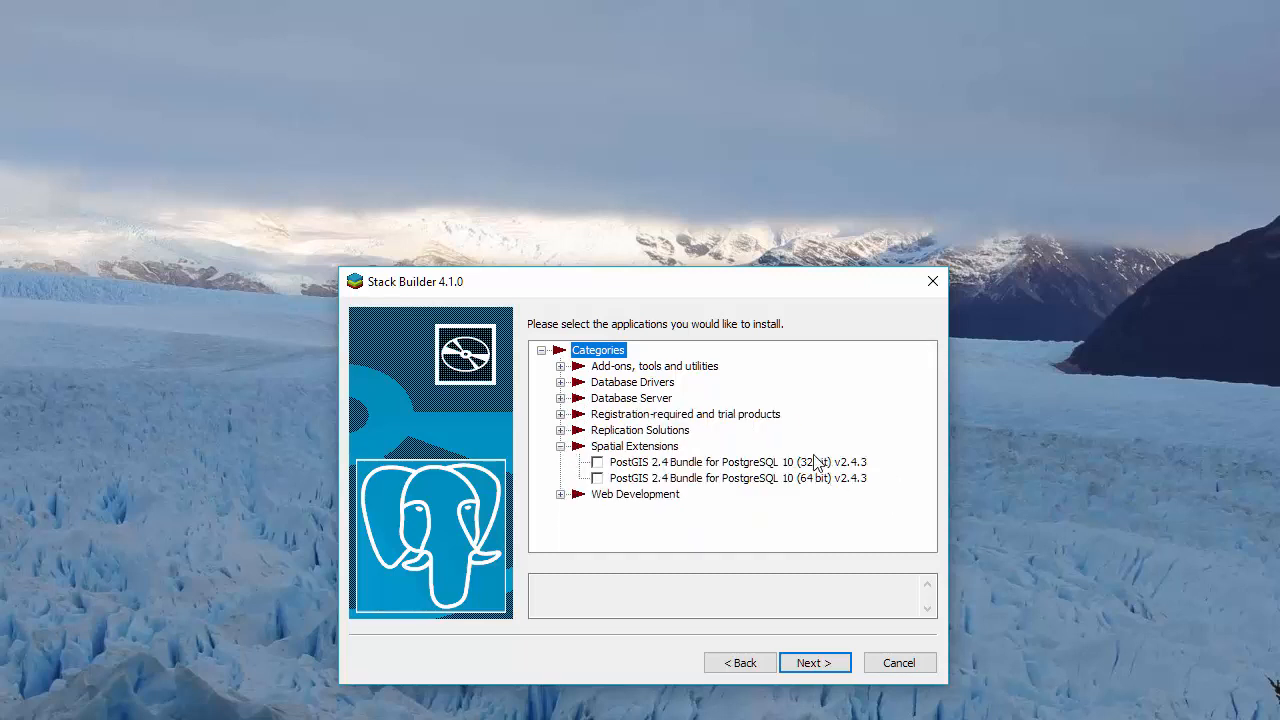
pyautogui.click(664, 463)
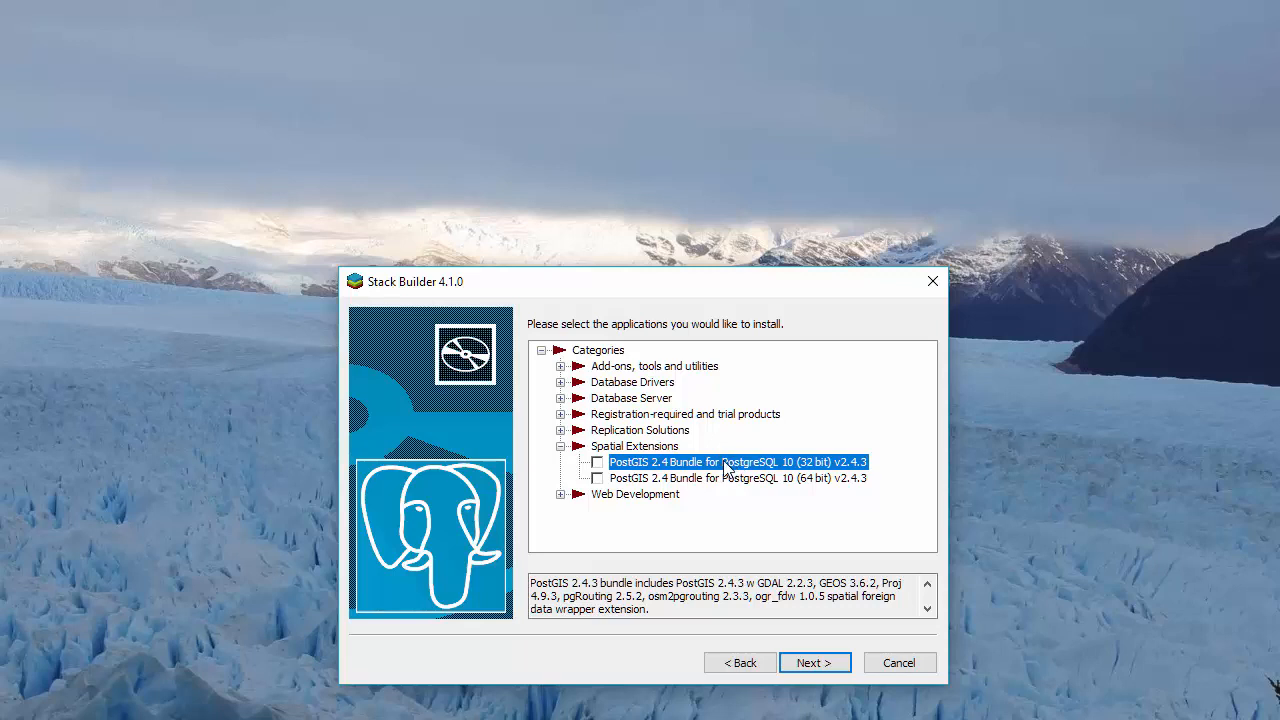
pyautogui.click(597, 478)
# - Download the 64-bit PostGIS 2.4 Bundle to the default directory and start its installer
pyautogui.click(812, 663)
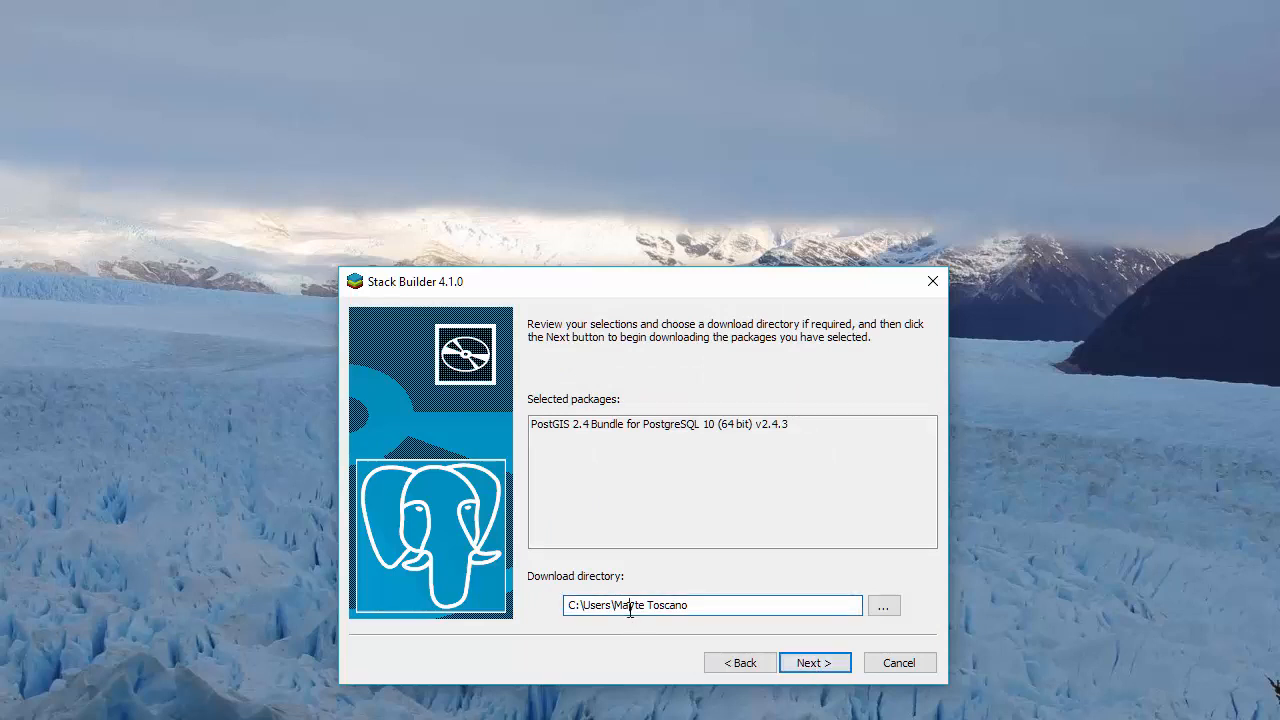
pyautogui.moveTo(572, 605); pyautogui.dragTo(811, 605)
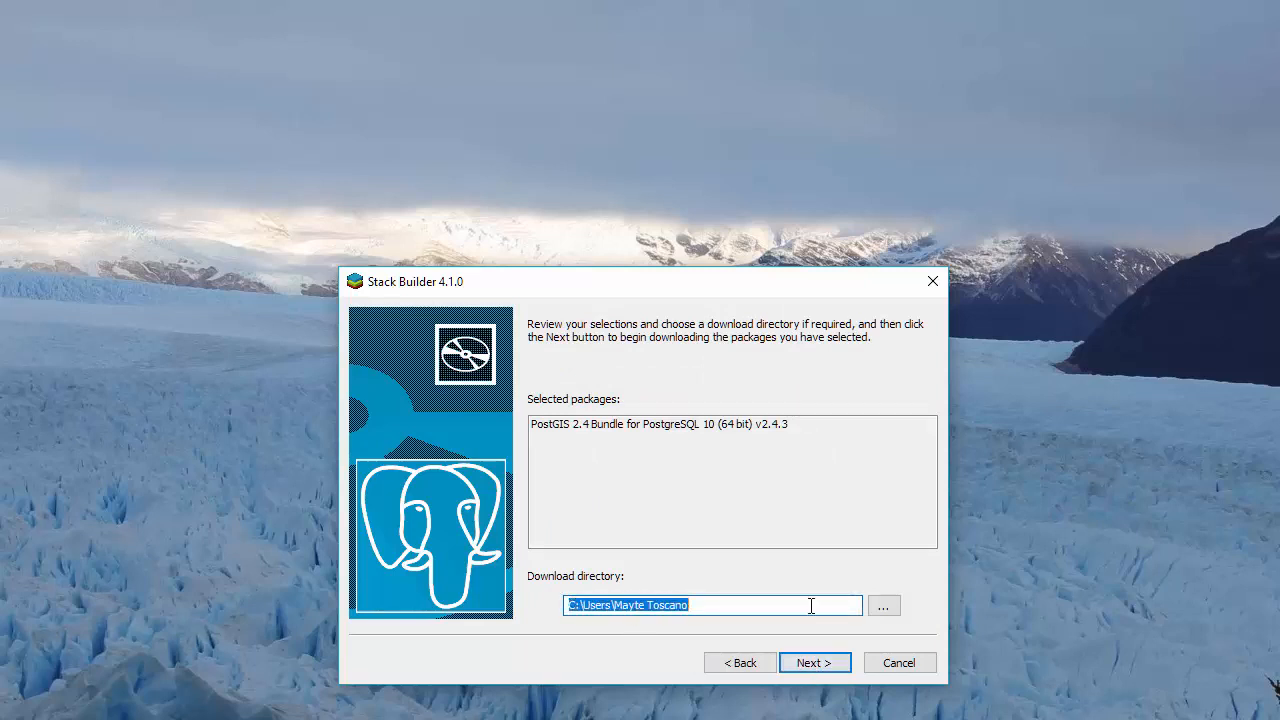
pyautogui.click(813, 666)
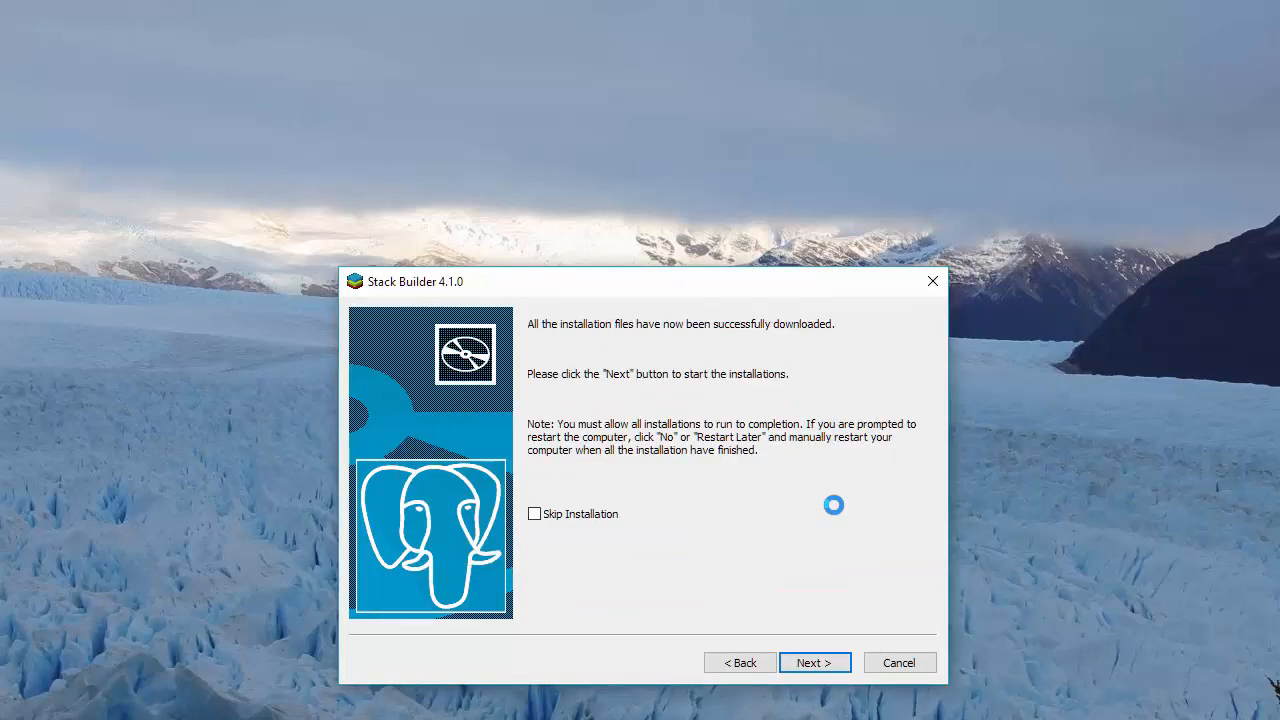
pyautogui.click(810, 666)
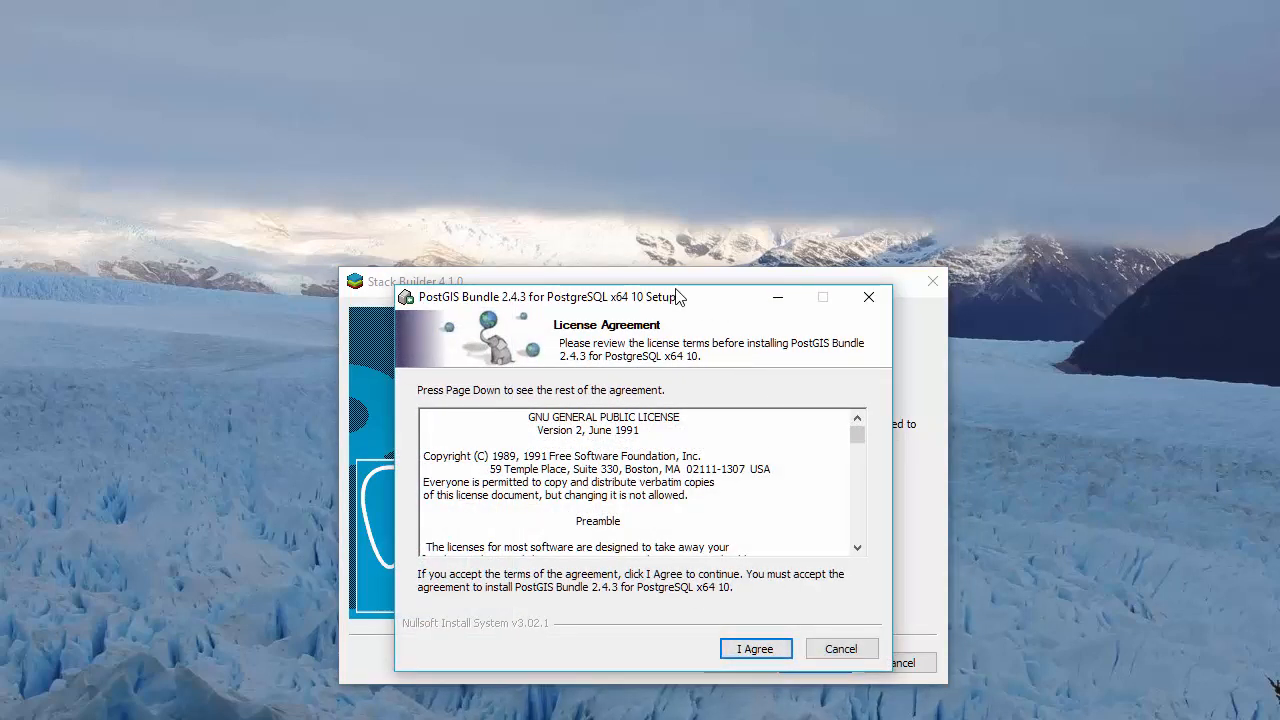
# - Accept the PostGIS license and keep both PostGIS and Create spatial database components selected
pyautogui.moveTo(677, 296); pyautogui.dragTo(573, 136)
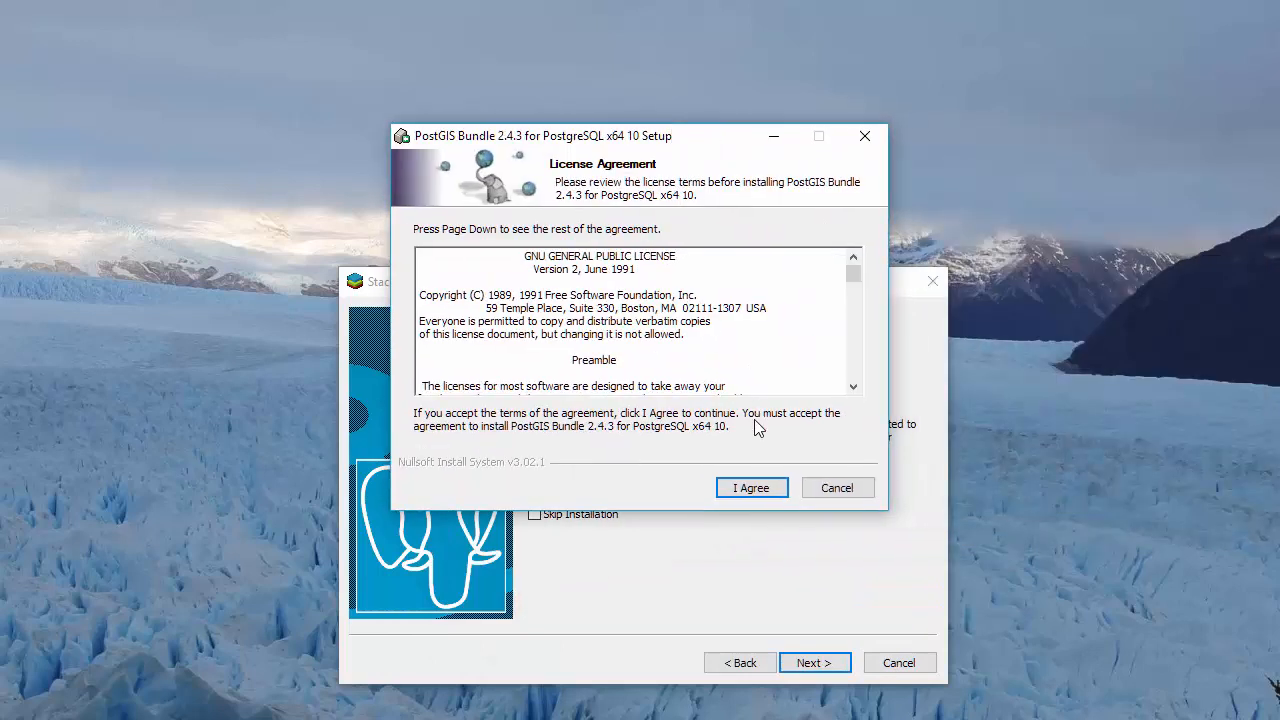
pyautogui.click(751, 490)
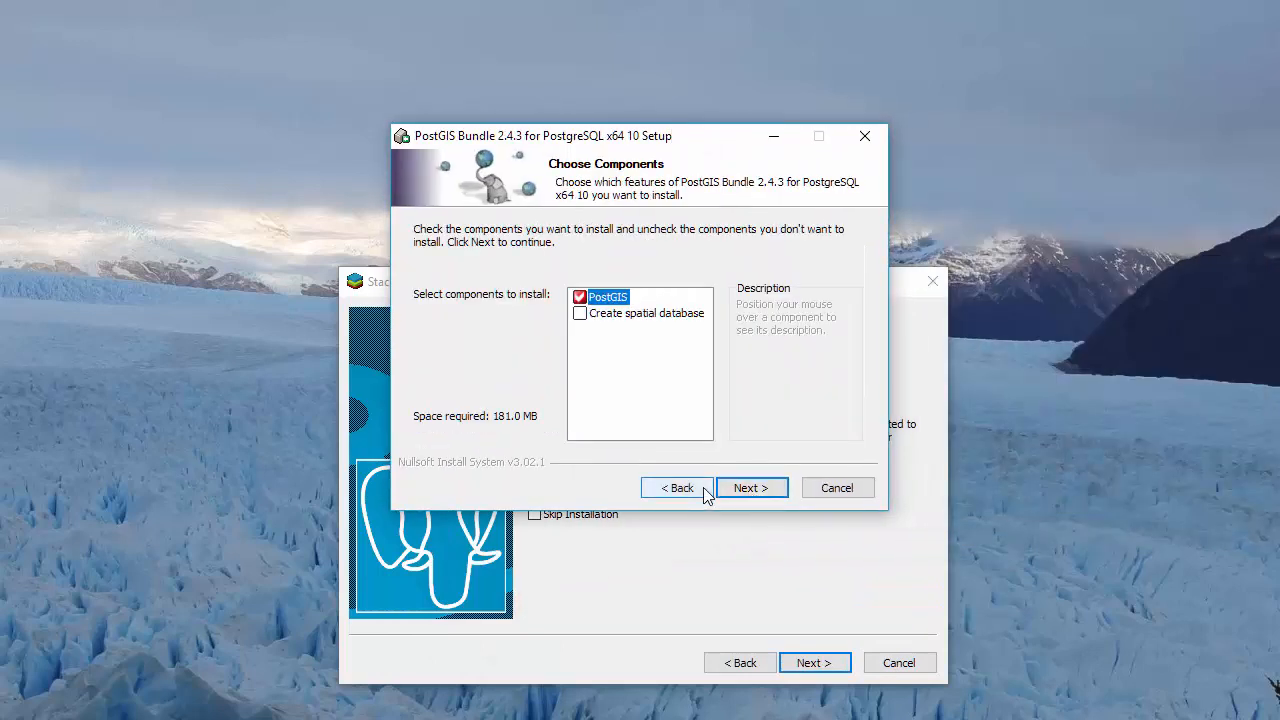
pyautogui.click(650, 314)
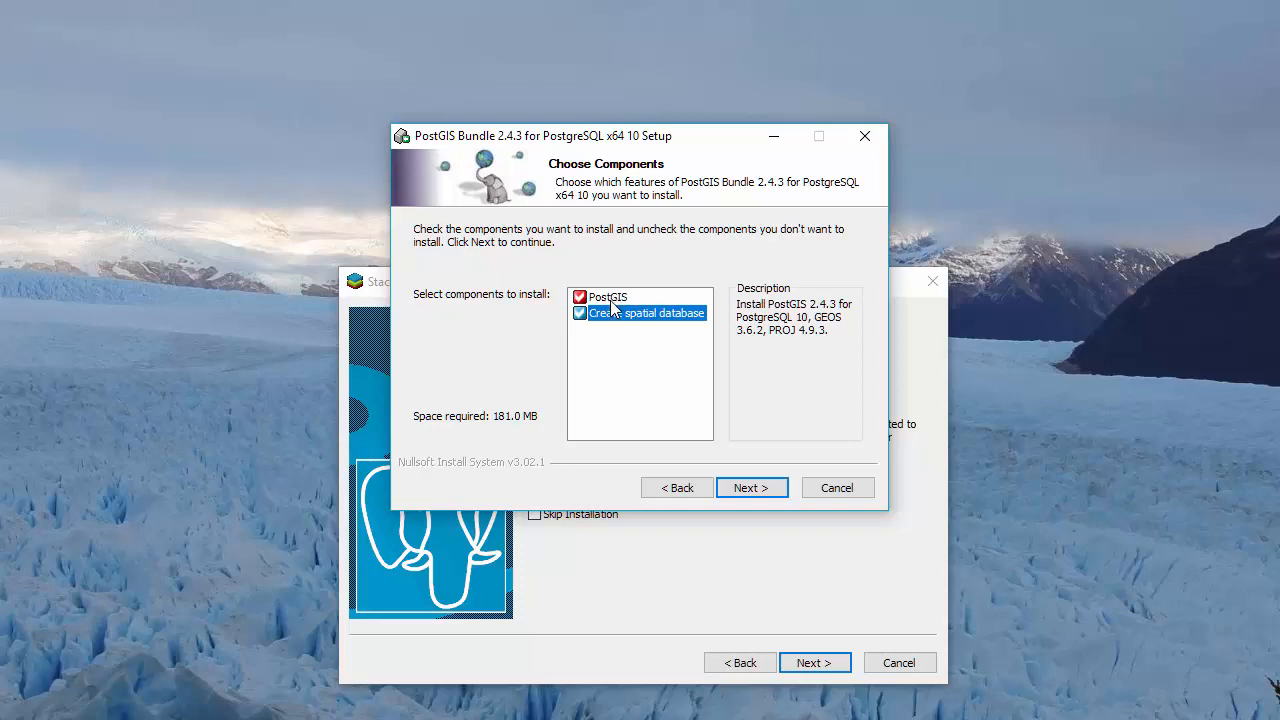
pyautogui.click(612, 298)
pyautogui.click(614, 316)
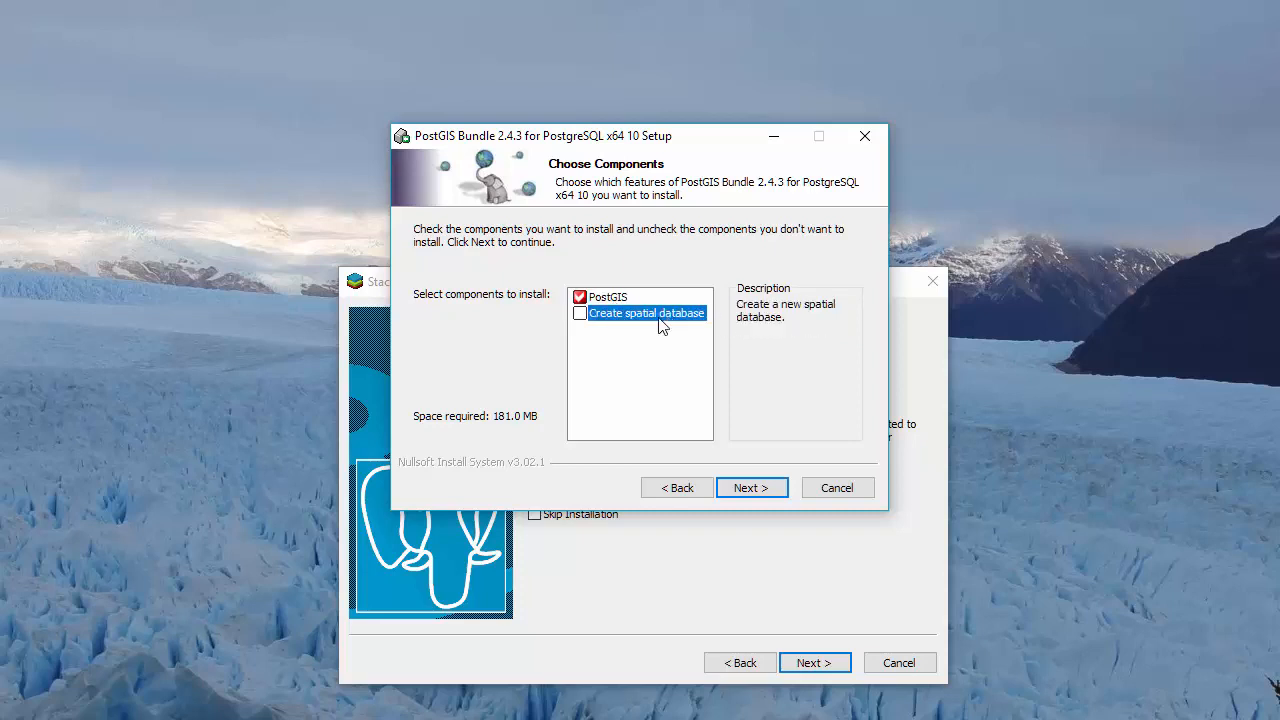
pyautogui.click(583, 315)
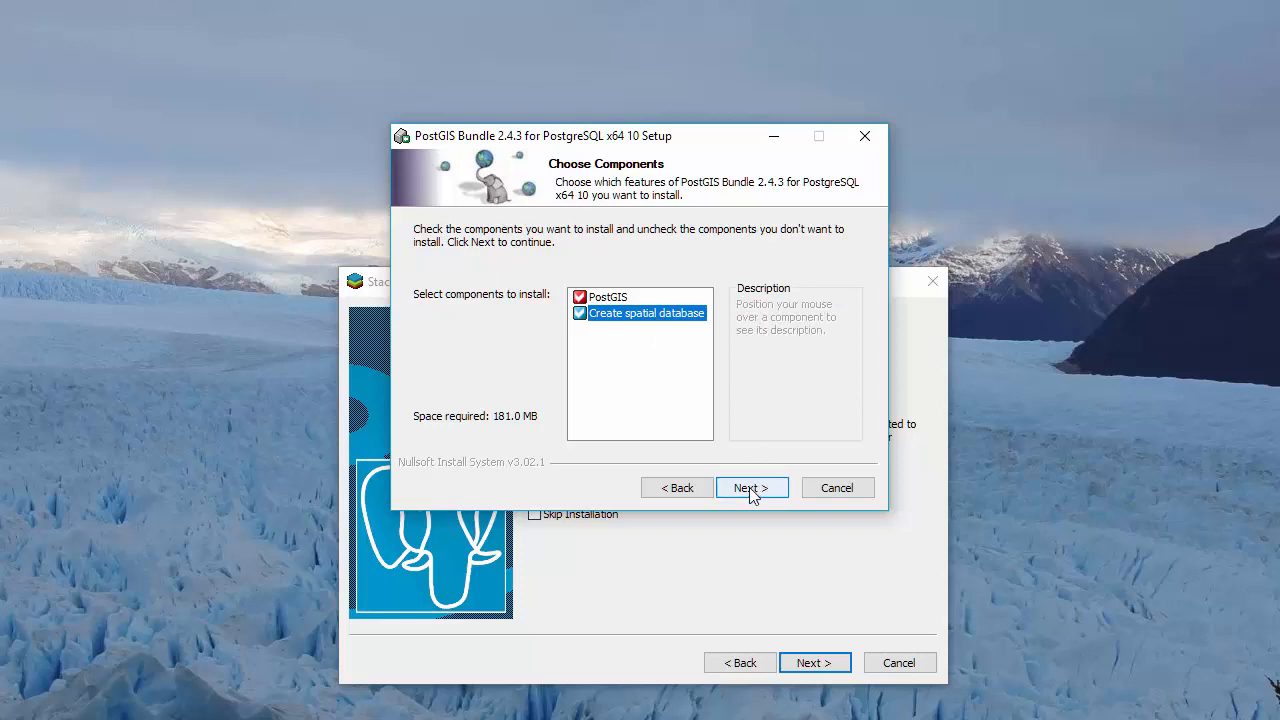
pyautogui.click(751, 488)
pyautogui.click(752, 490)
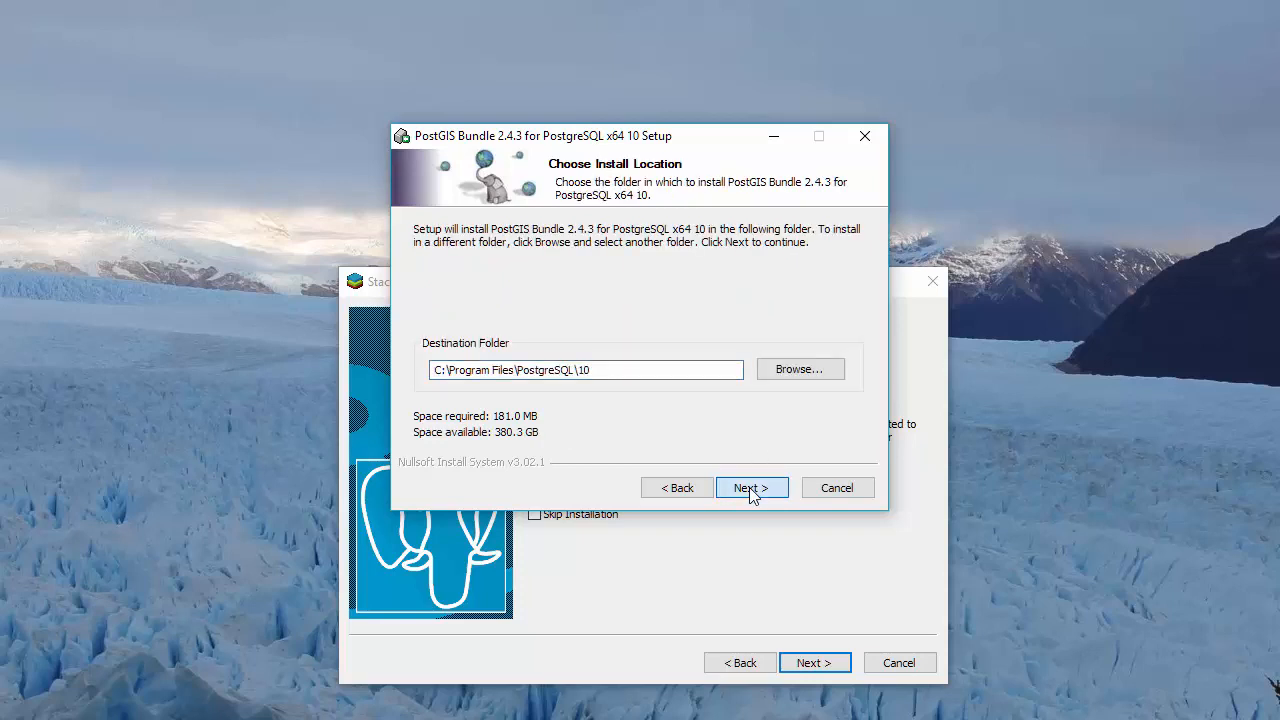
# - Enter the postgres superuser password on port 5432 in the database connection settings
pyautogui.click(752, 488)
pyautogui.click(523, 280)
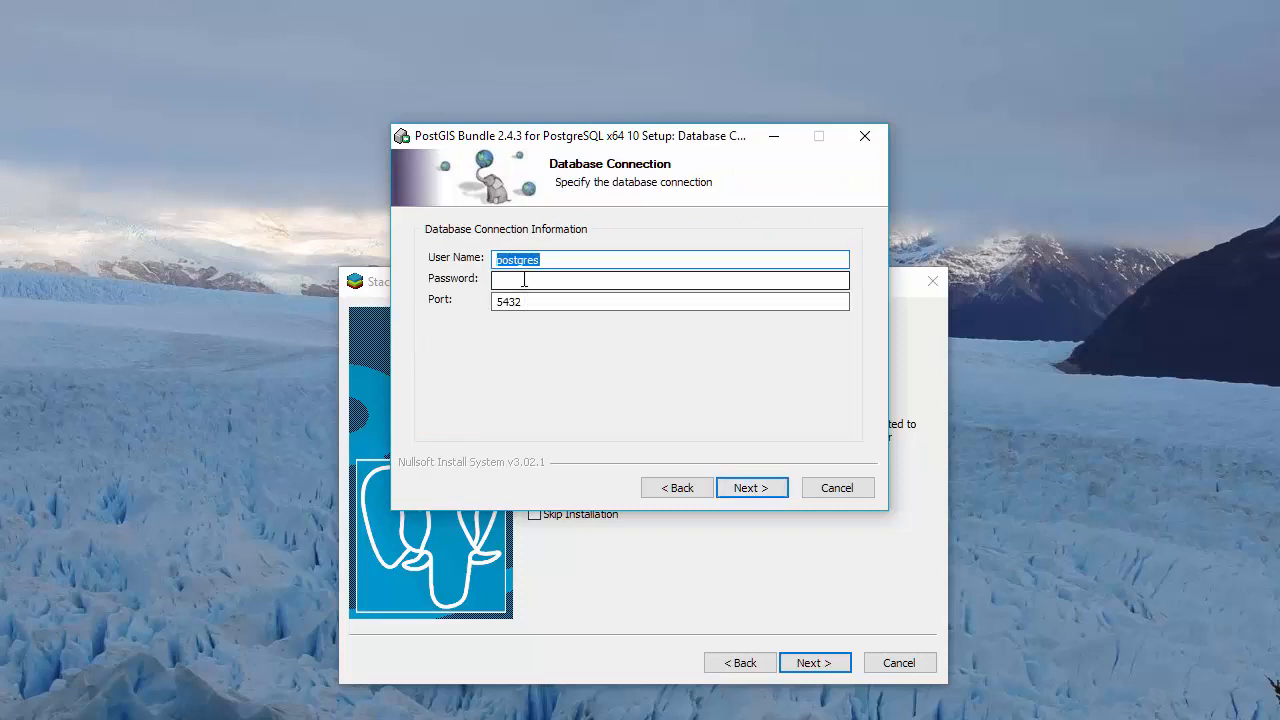
pyautogui.click(529, 285)
pyautogui.write('postgres')
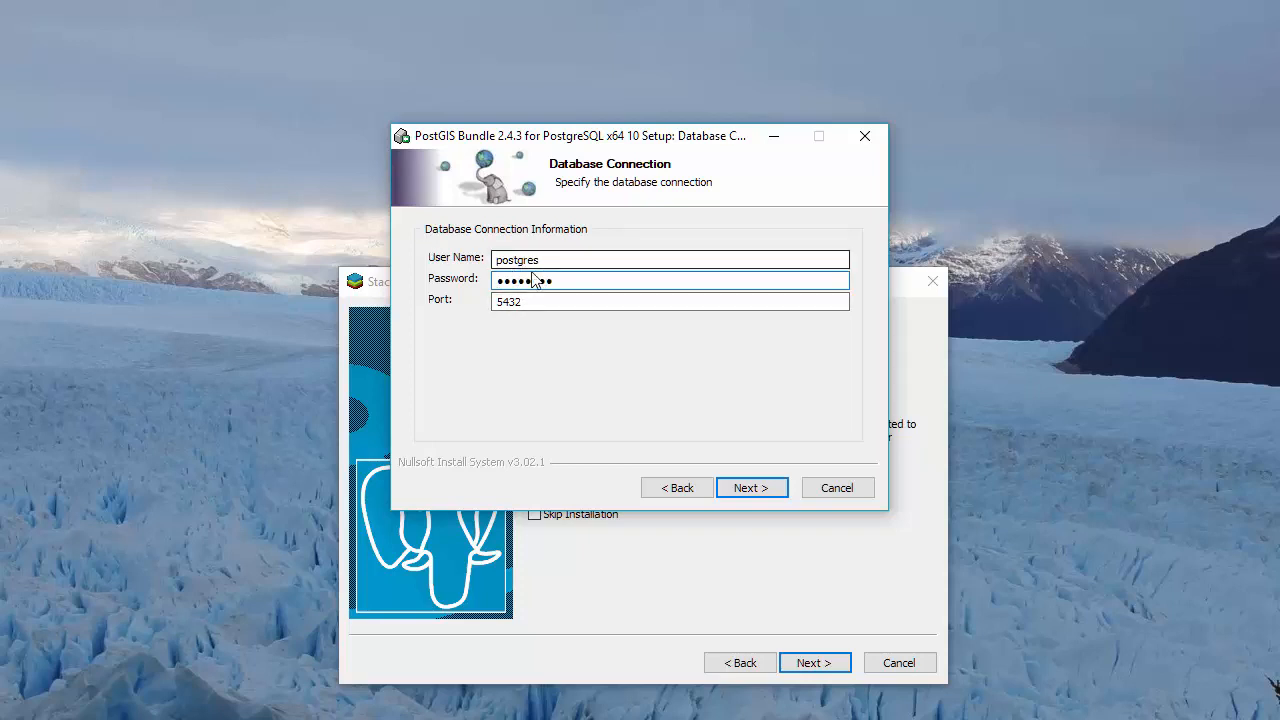
pyautogui.click(541, 302)
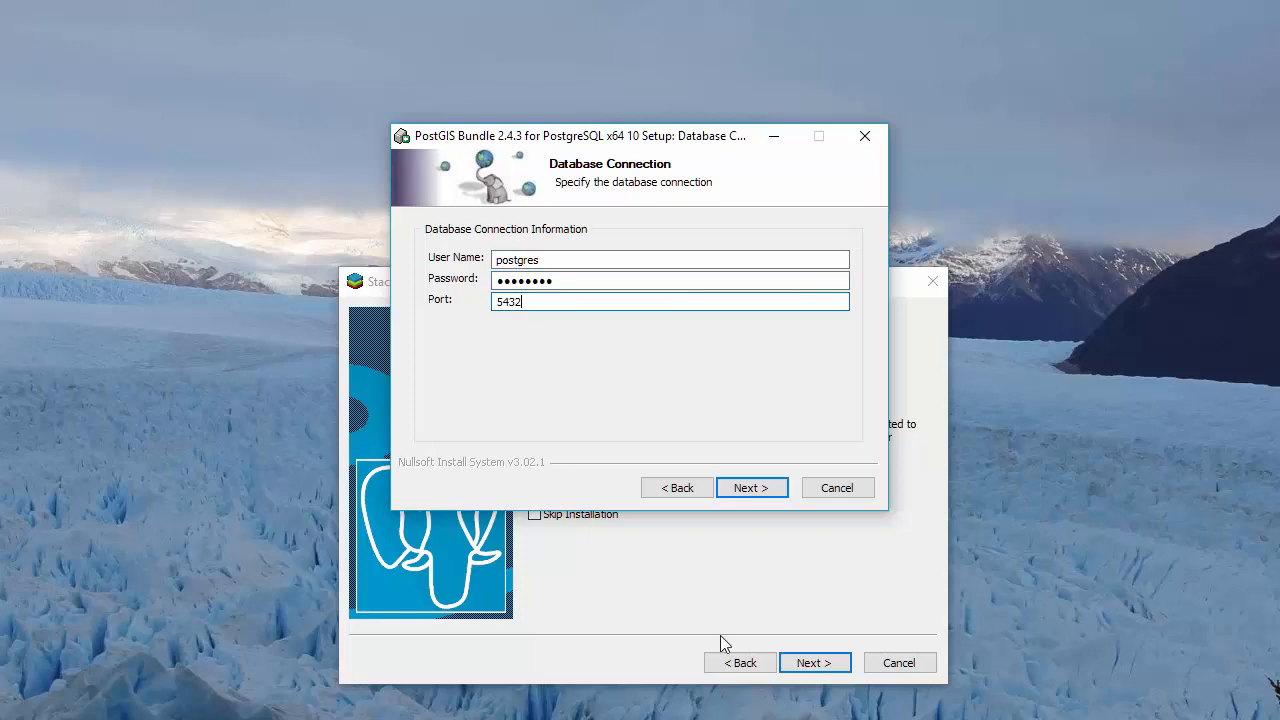
pyautogui.click(752, 488)
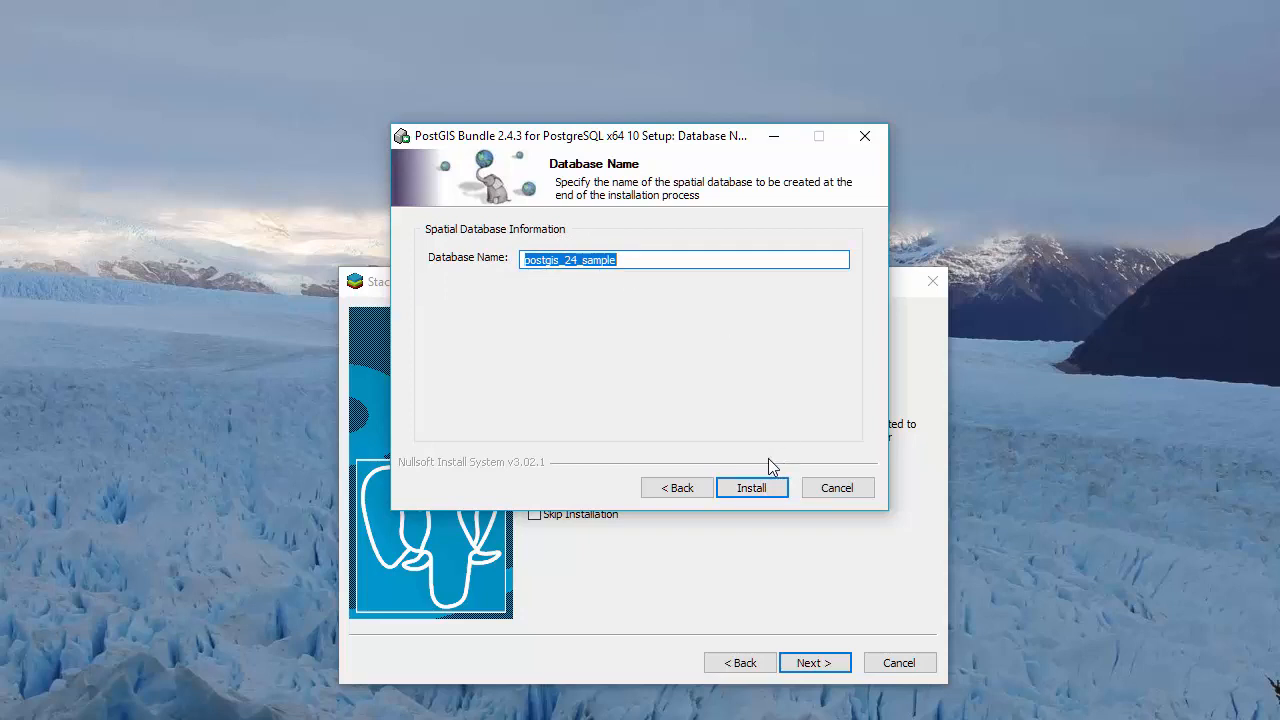
# - Install the bundle, creating the postgis_24_sample spatial database
pyautogui.click(760, 495)
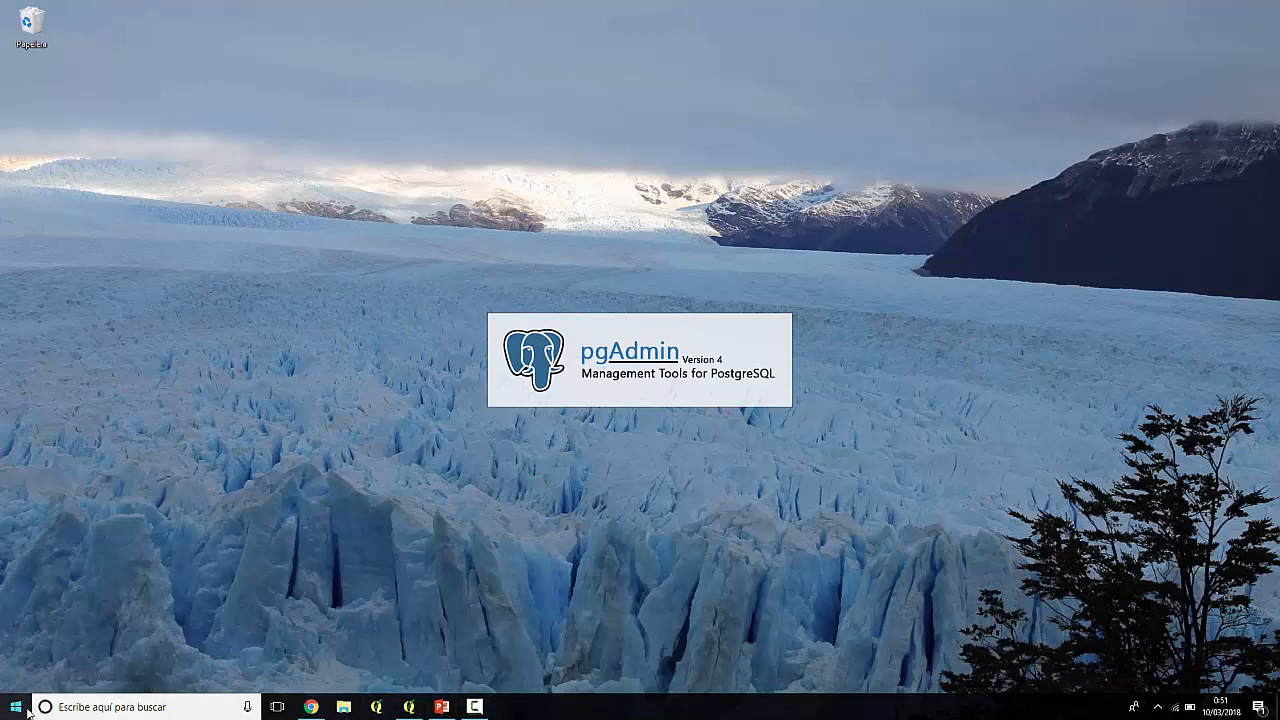
# - Launch pgAdmin 4 from the PostgreSQL 10 group in the Start menu
pyautogui.click(18, 708)
pyautogui.scroll(-10, 97, 610)
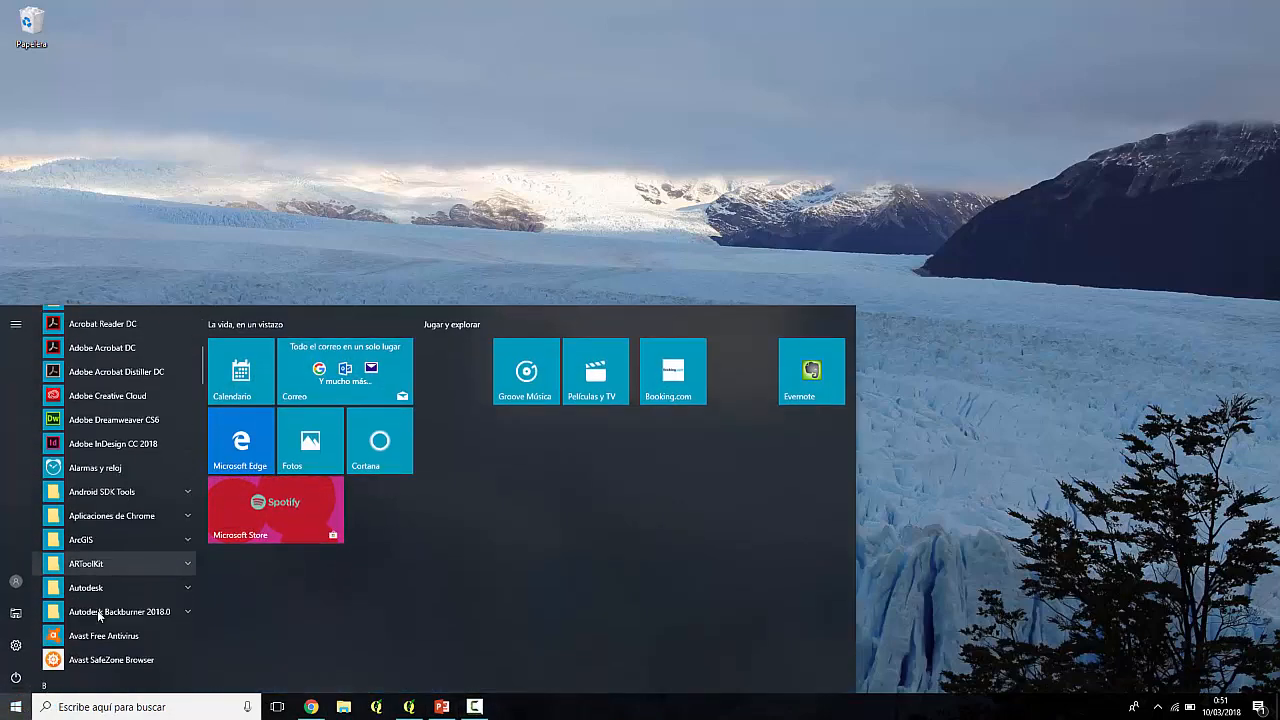
pyautogui.scroll(-10, 97, 610)
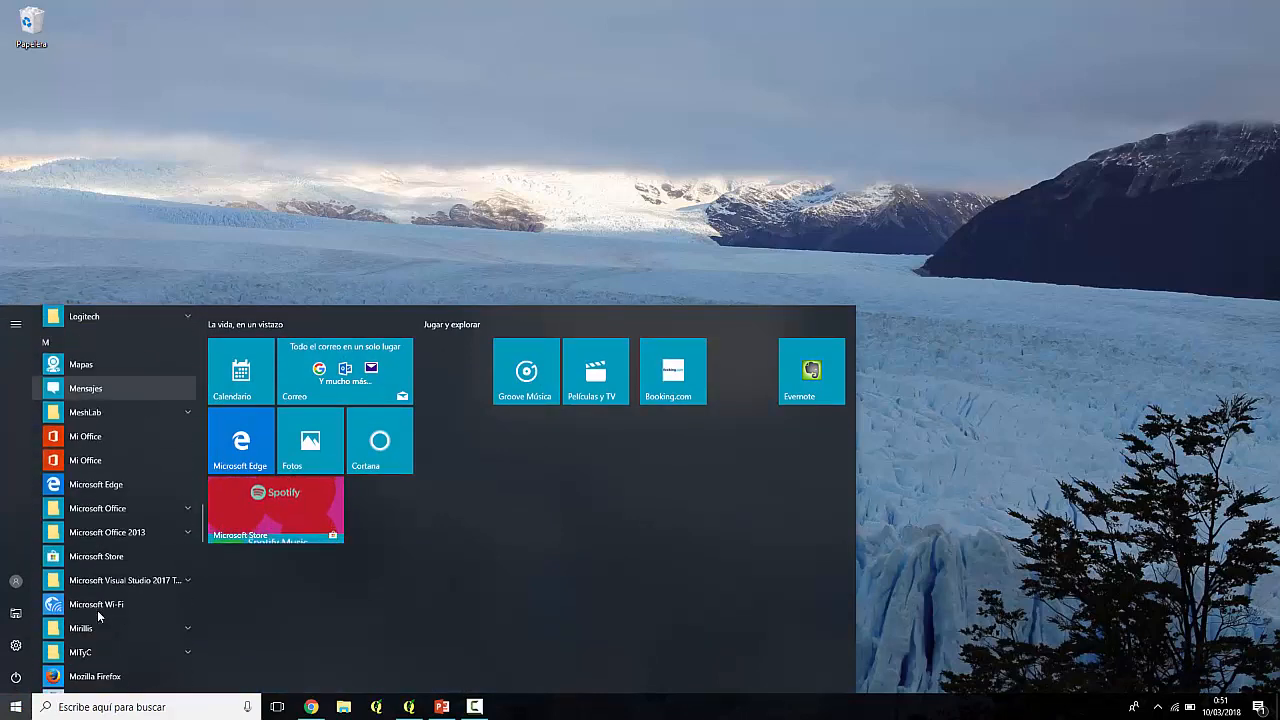
pyautogui.scroll(-3, 97, 622)
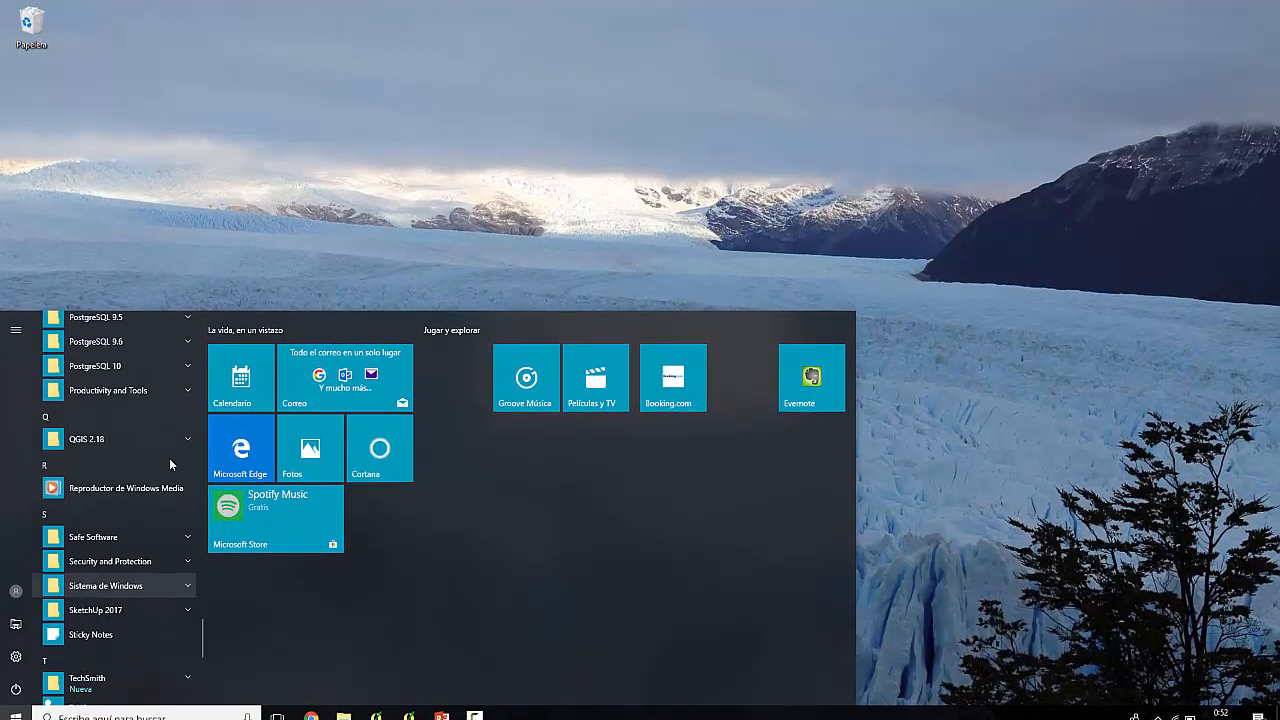
pyautogui.click(142, 372)
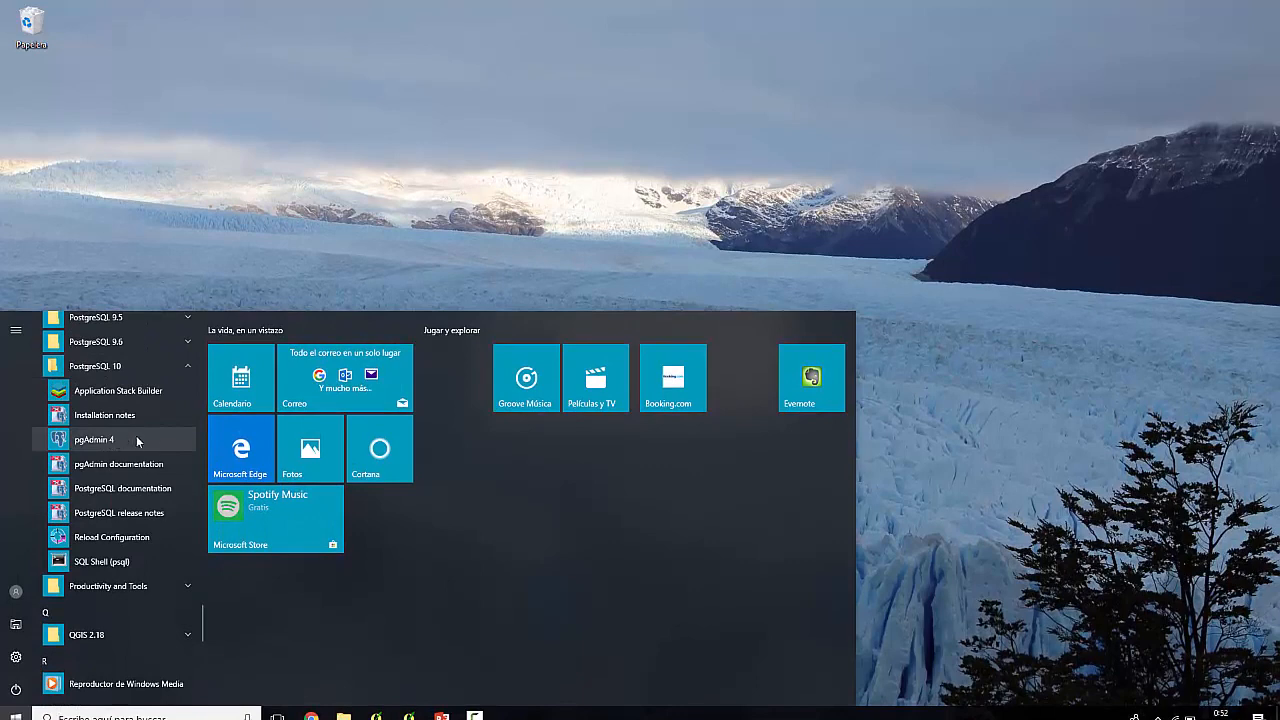
pyautogui.click(103, 440)
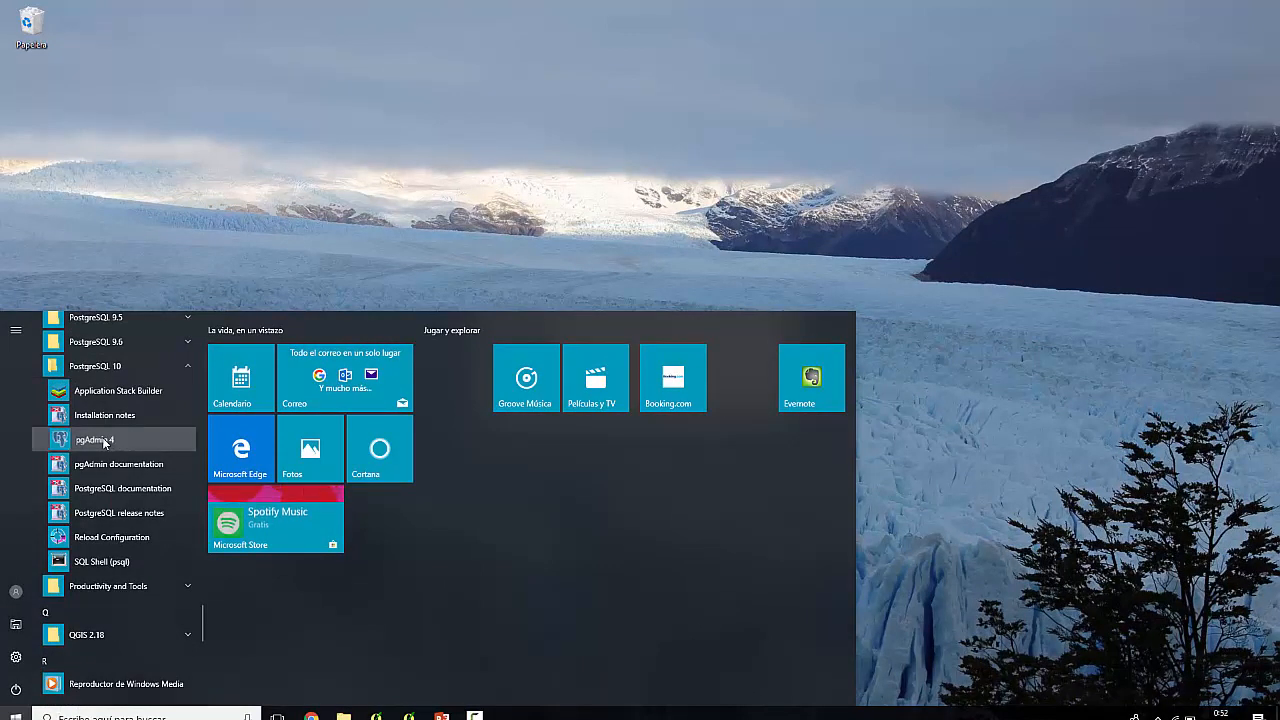
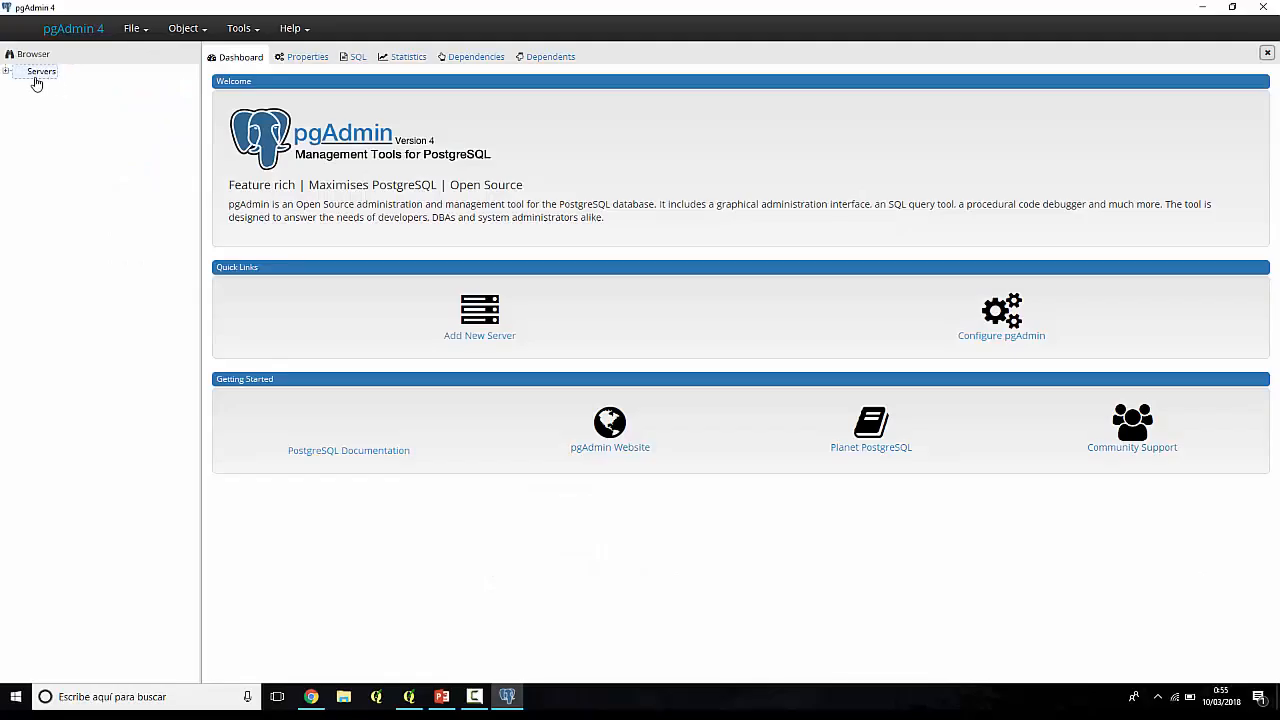
# - Expand Servers and start a new server registration with Create > Server…
pyautogui.click(7, 71)
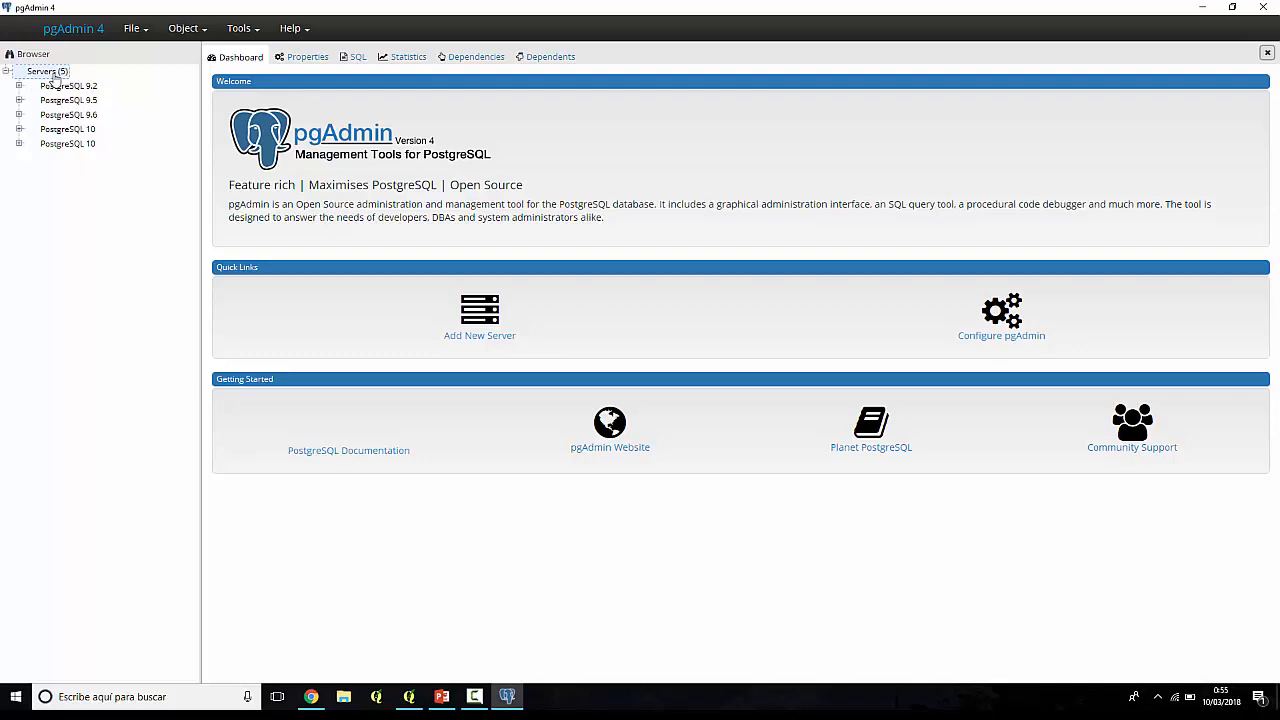
pyautogui.rightClick(54, 73)
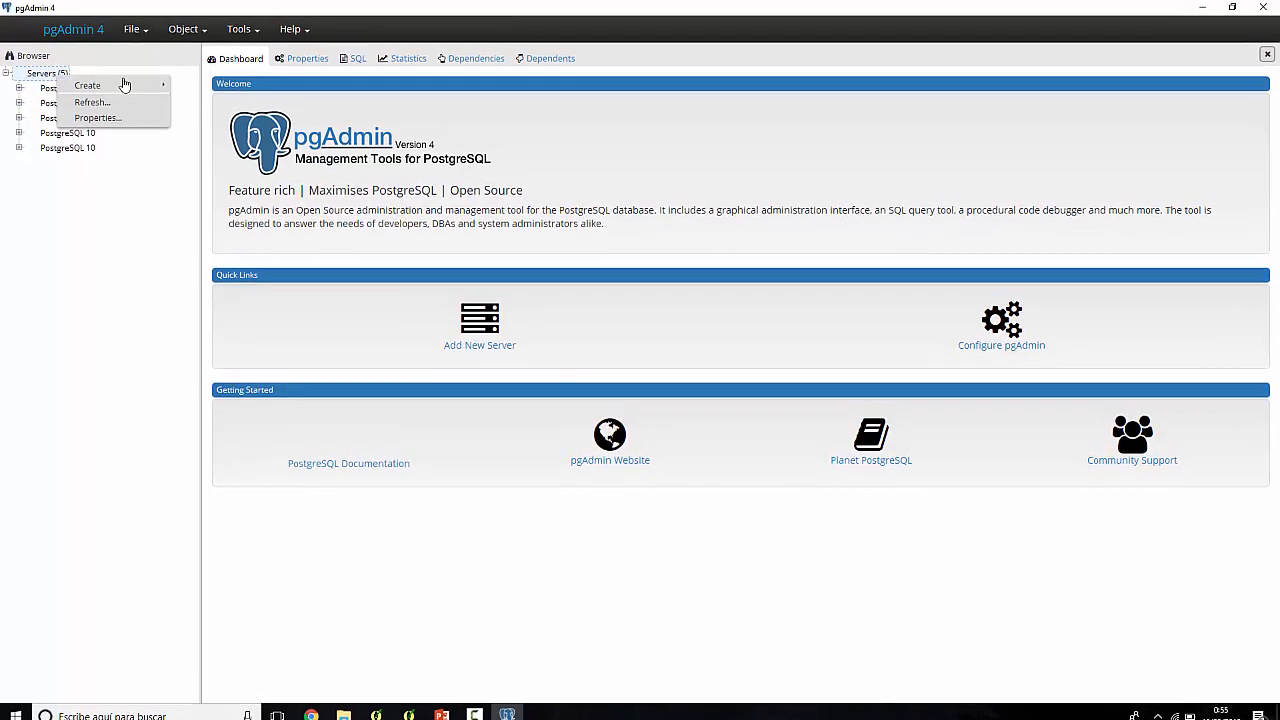
pyautogui.moveTo(122, 85)
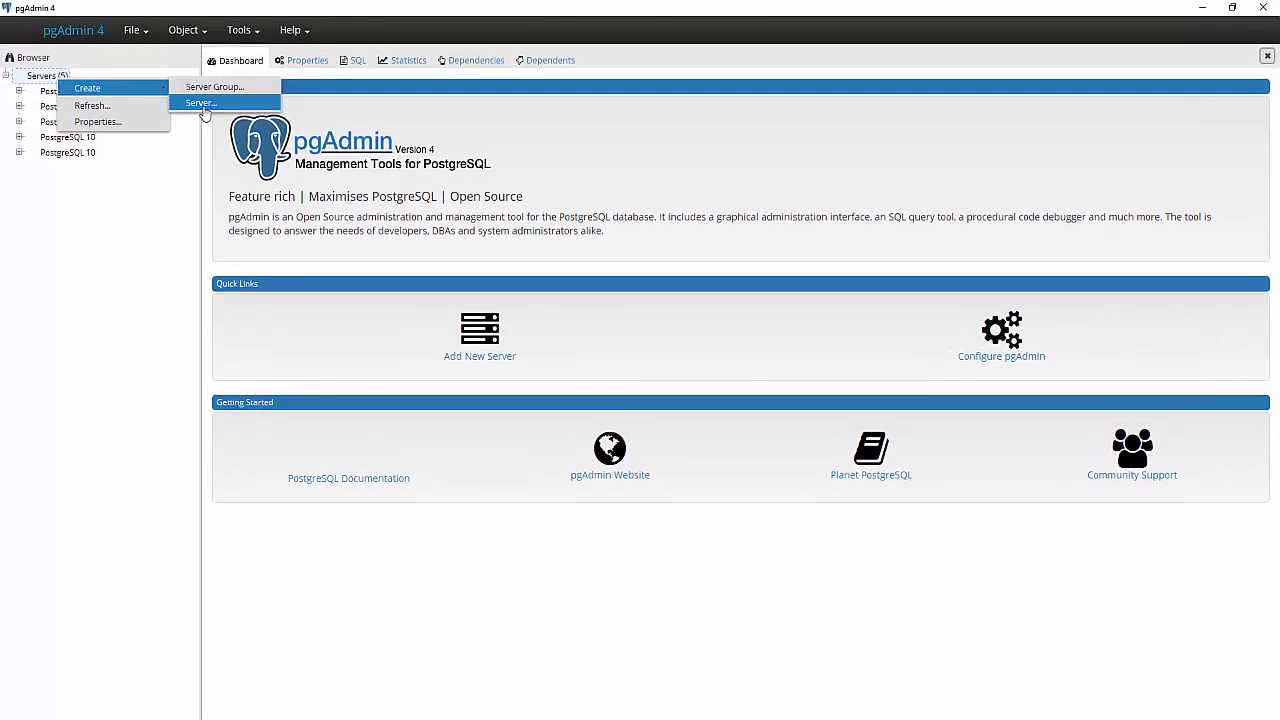
pyautogui.click(203, 105)
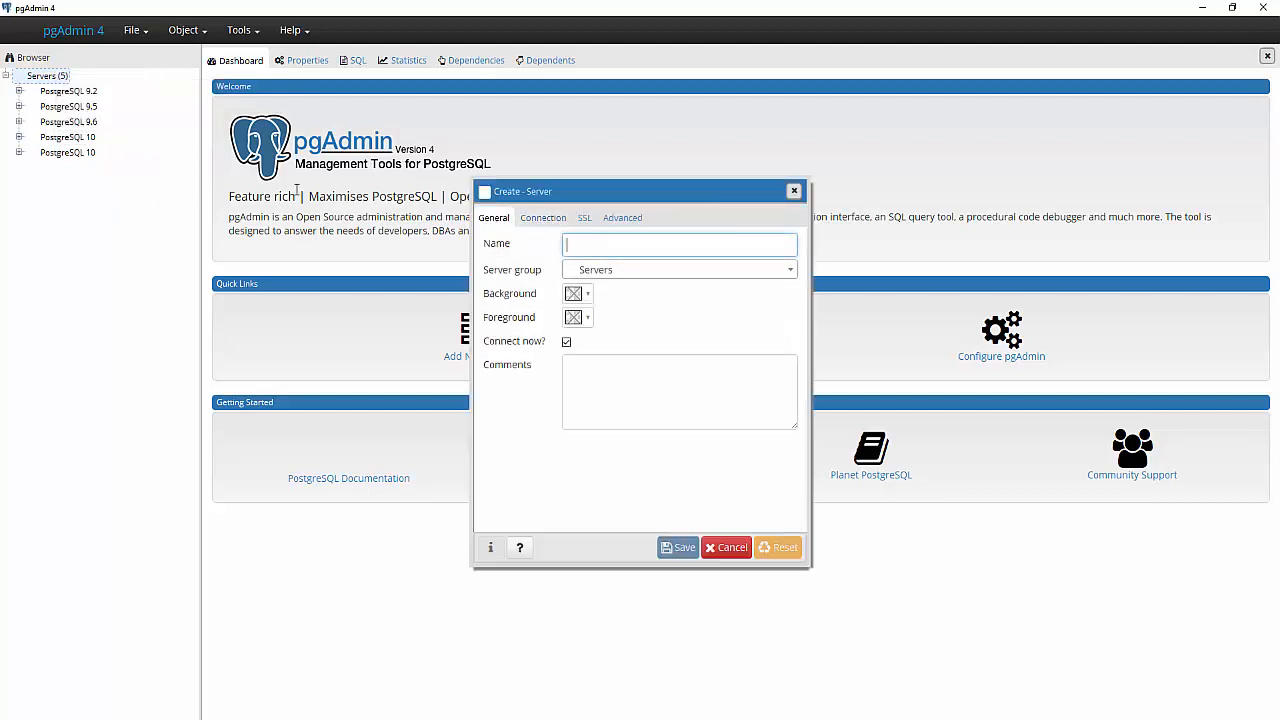
pyautogui.rightClick(34, 80)
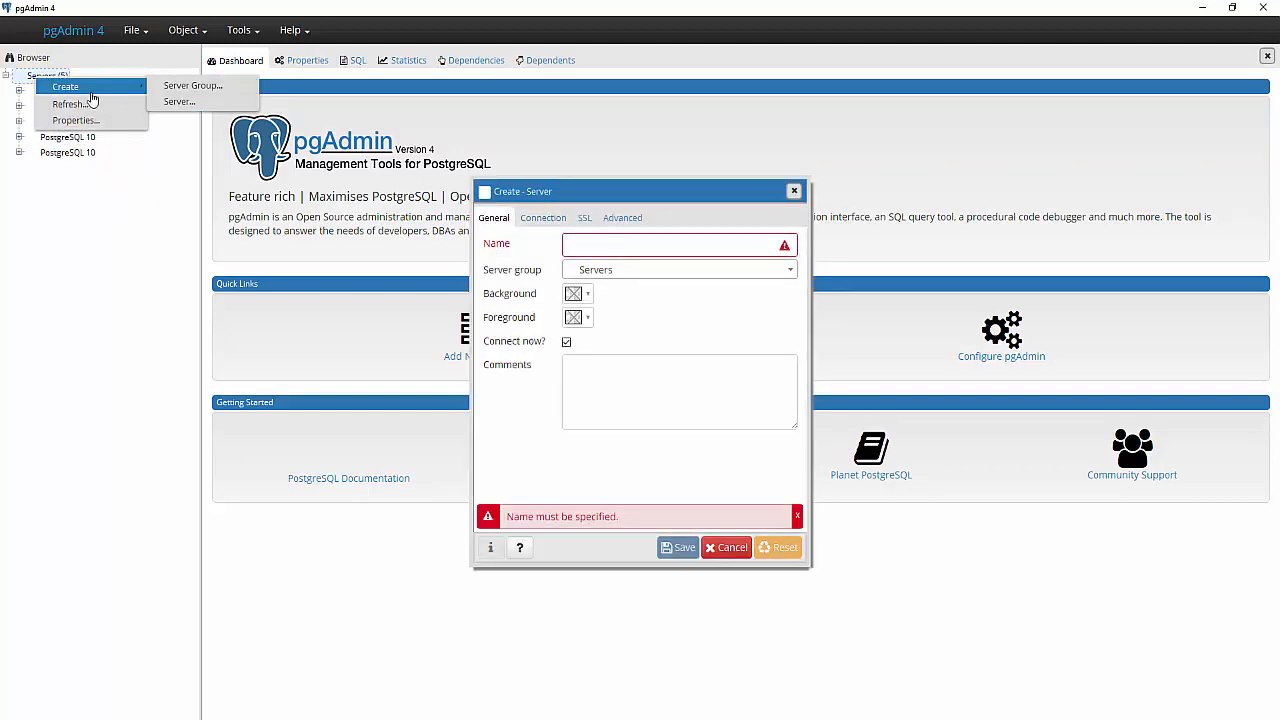
pyautogui.moveTo(94, 92)
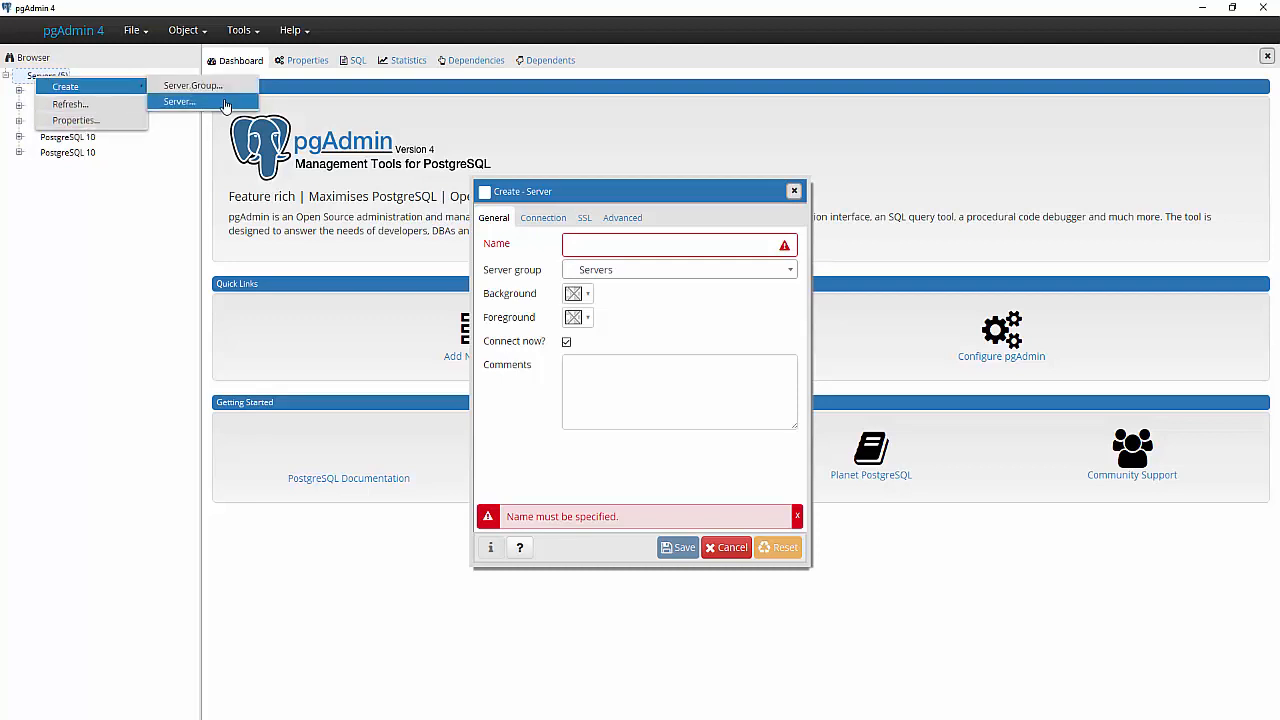
# - Bring up the Create - Server dialog's Connection tab, ready to enter the host name
pyautogui.click(765, 271)
pyautogui.click(680, 315)
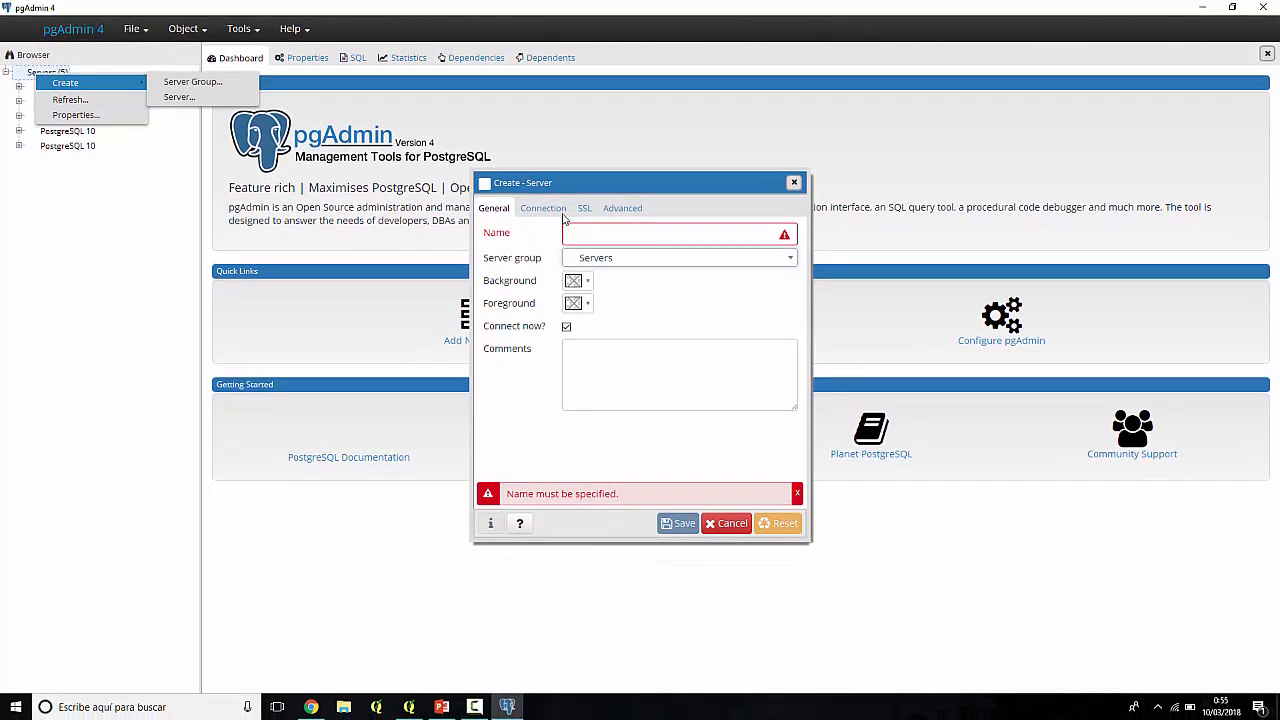
pyautogui.click(543, 217)
pyautogui.click(586, 208)
pyautogui.click(535, 208)
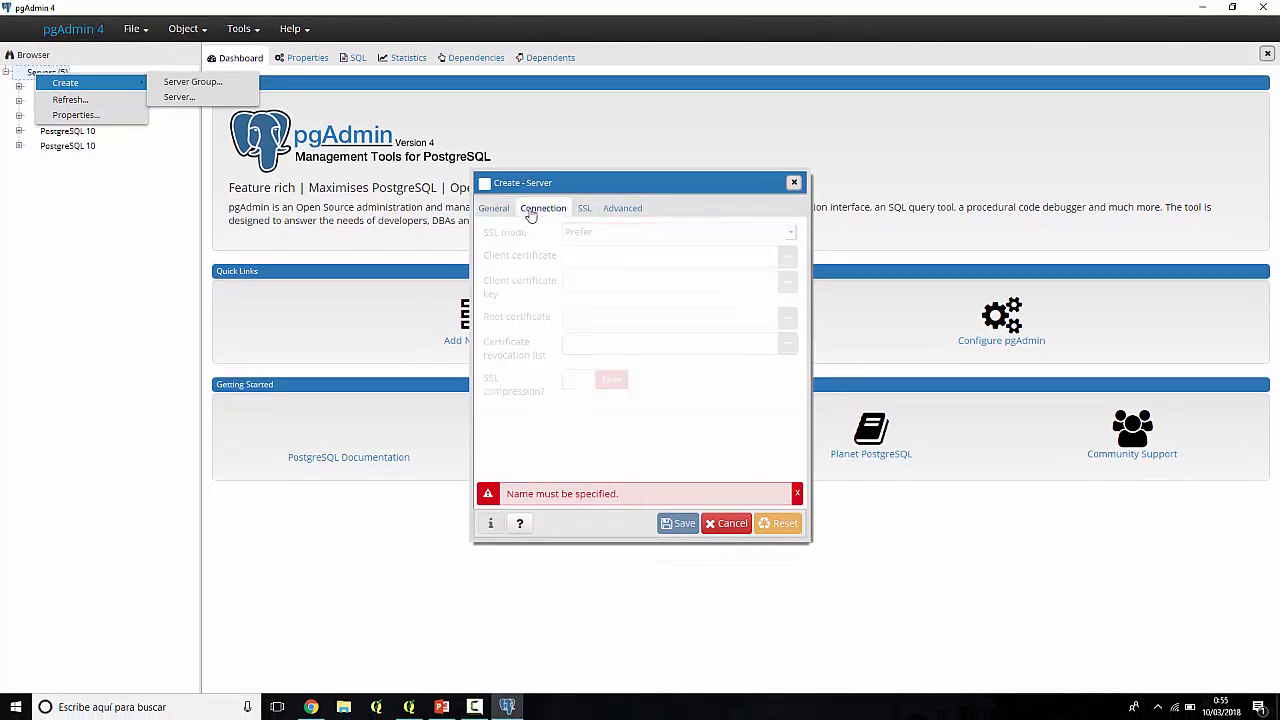
pyautogui.click(583, 233)
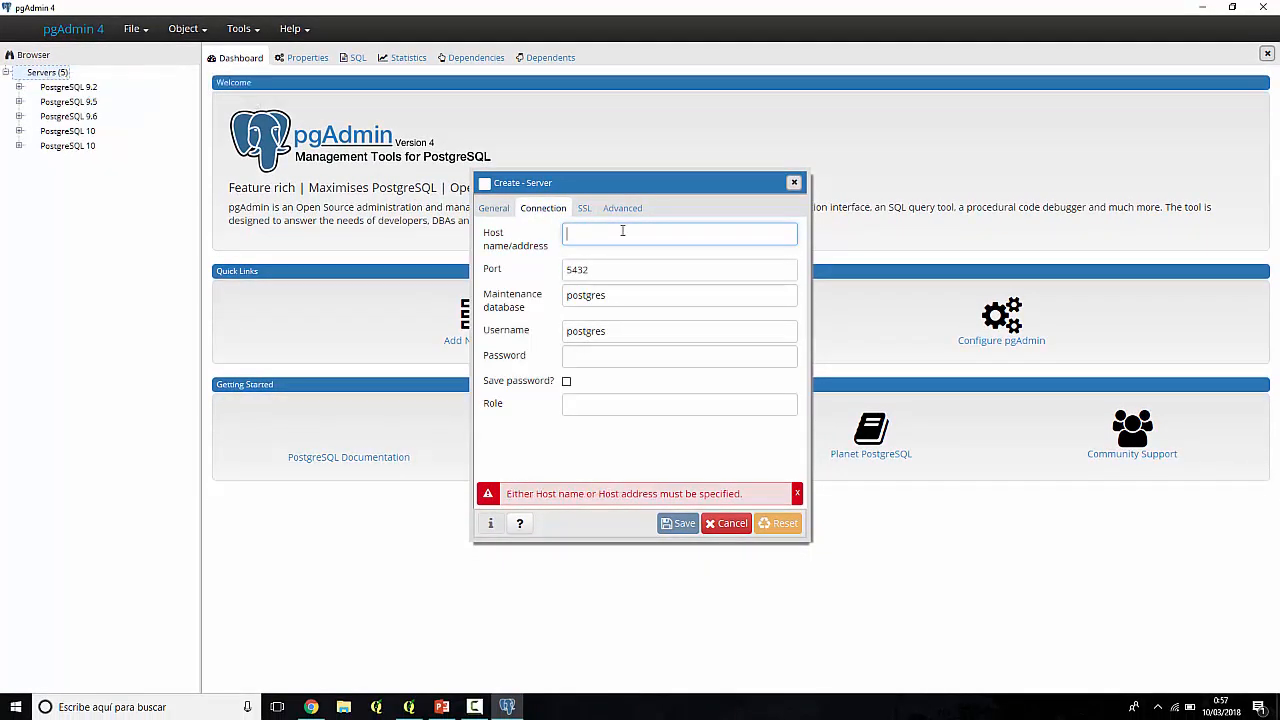
# - Enter host localhost, port 5432, postgres database and user, the password, and tick Save password
pyautogui.write('loclhost')
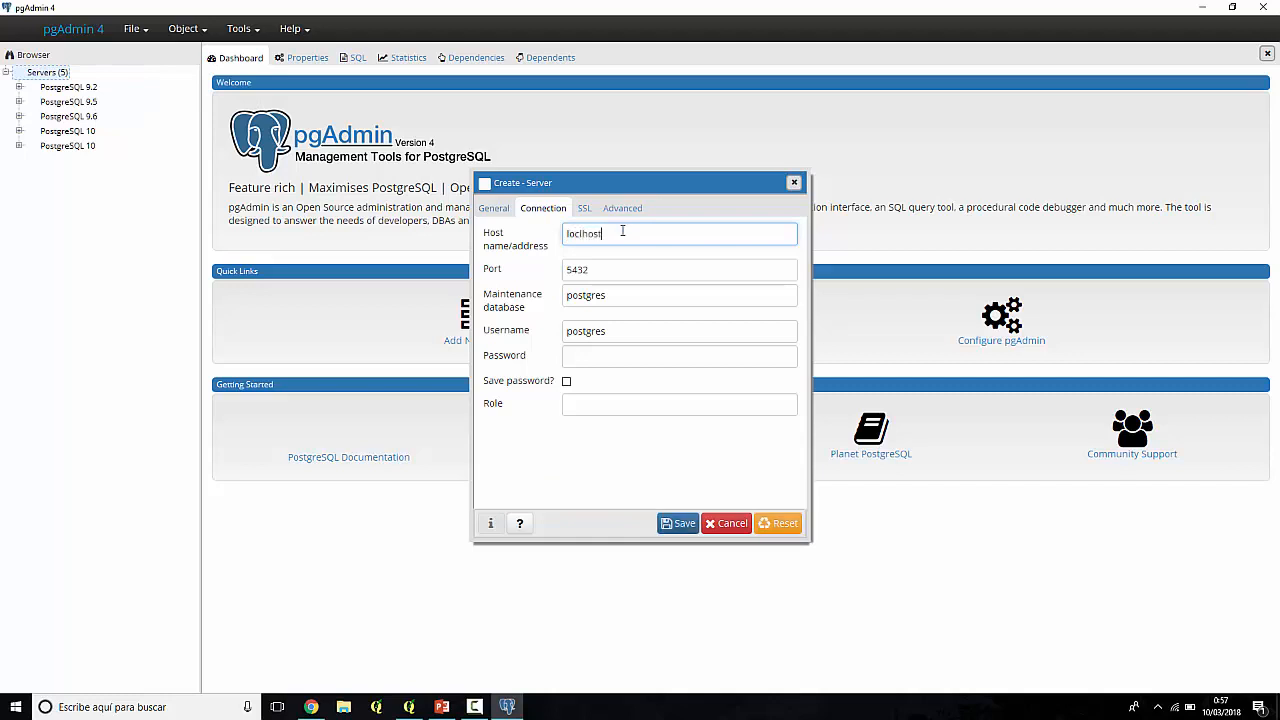
pyautogui.click(616, 276)
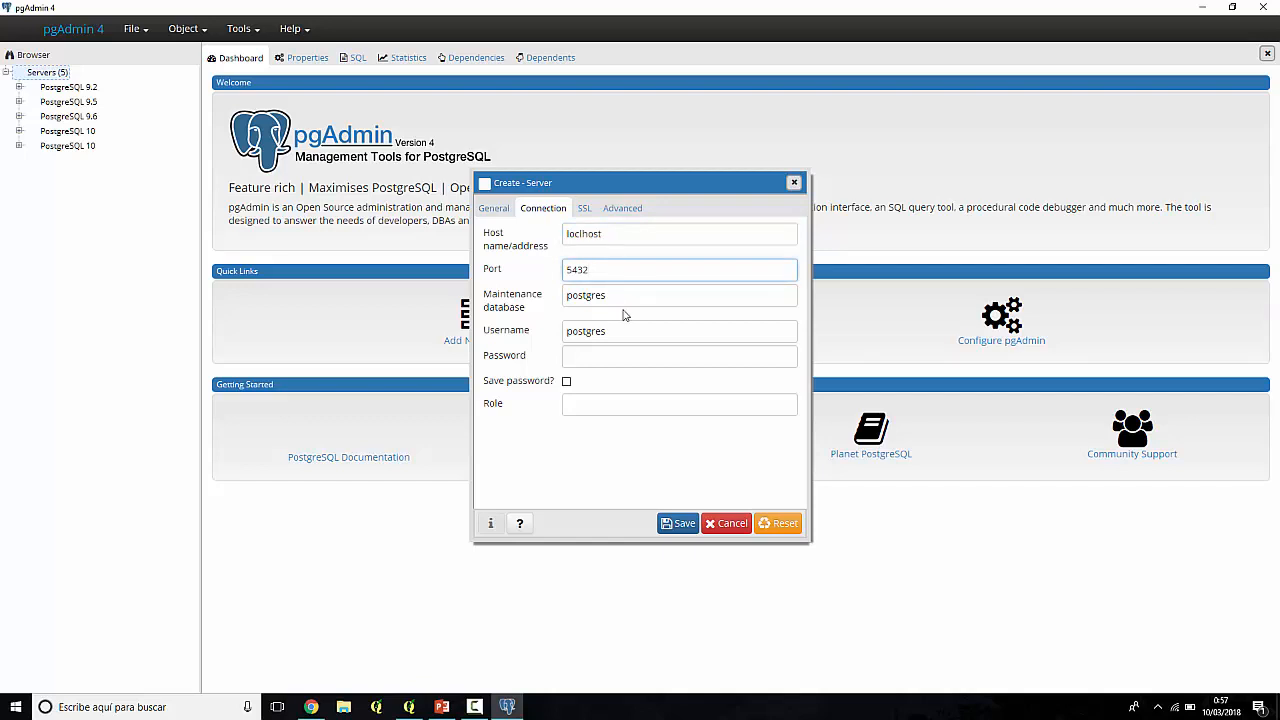
pyautogui.click(639, 294)
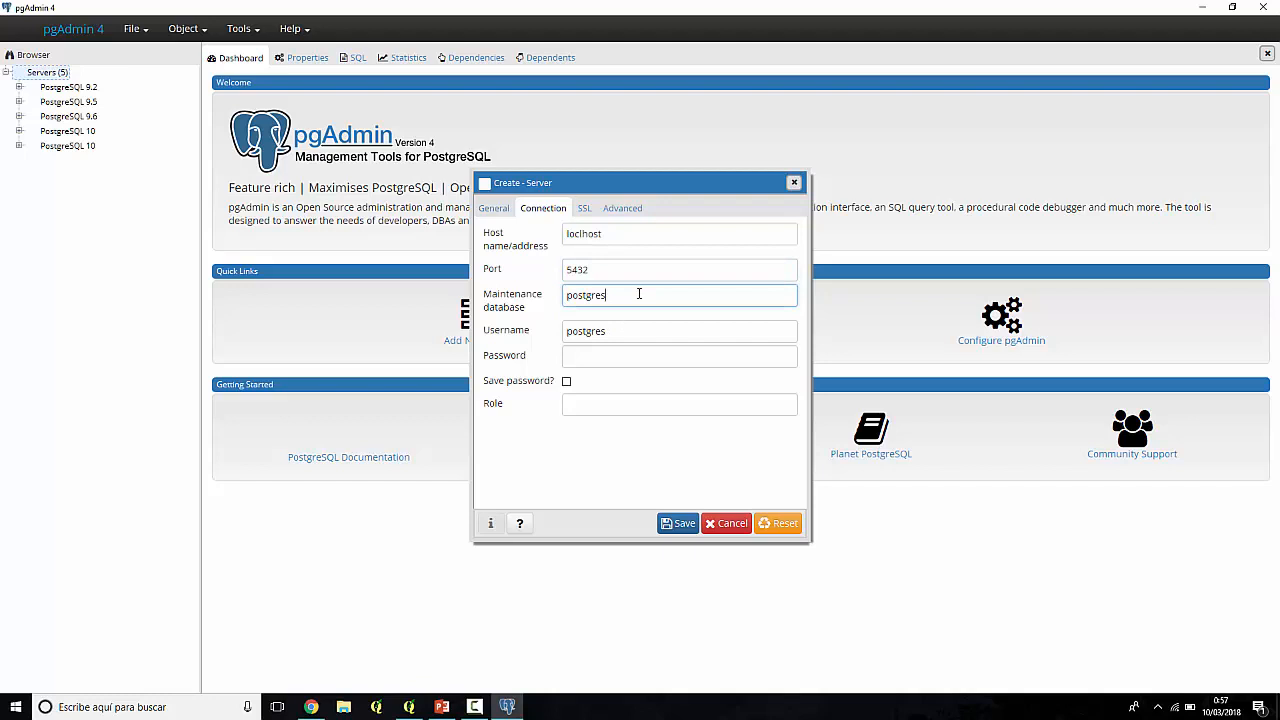
pyautogui.click(620, 333)
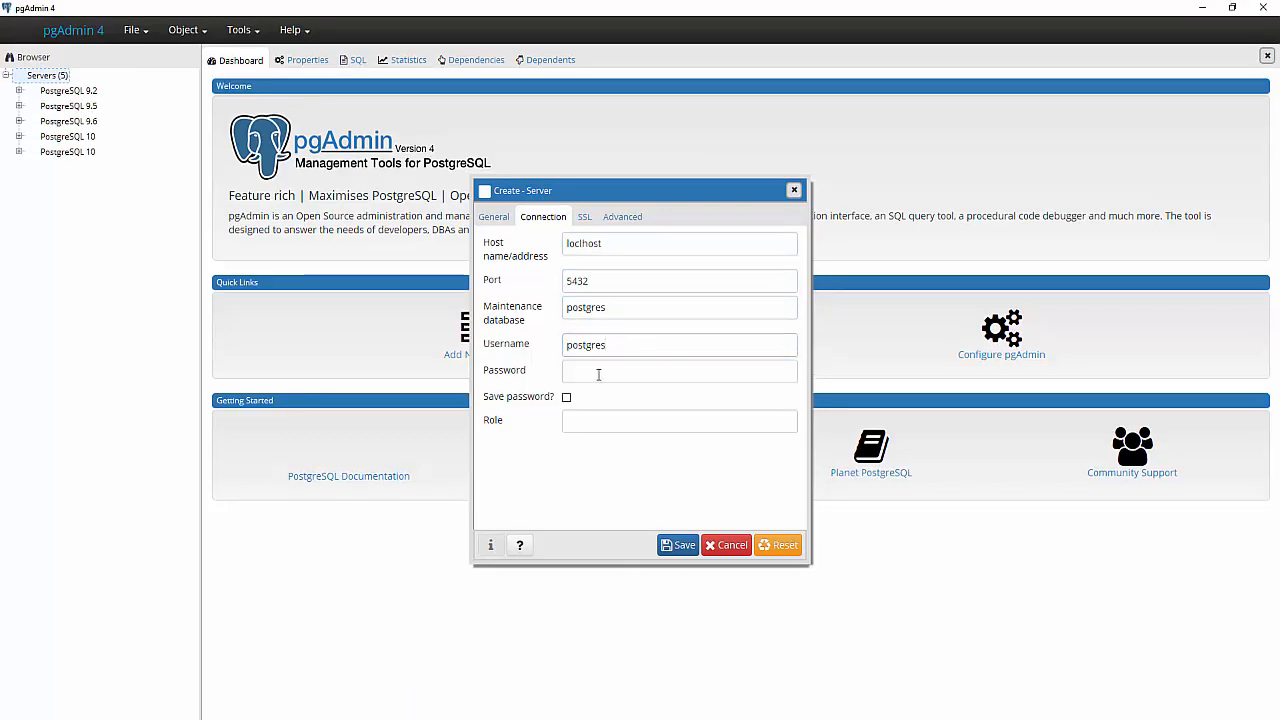
pyautogui.click(598, 357)
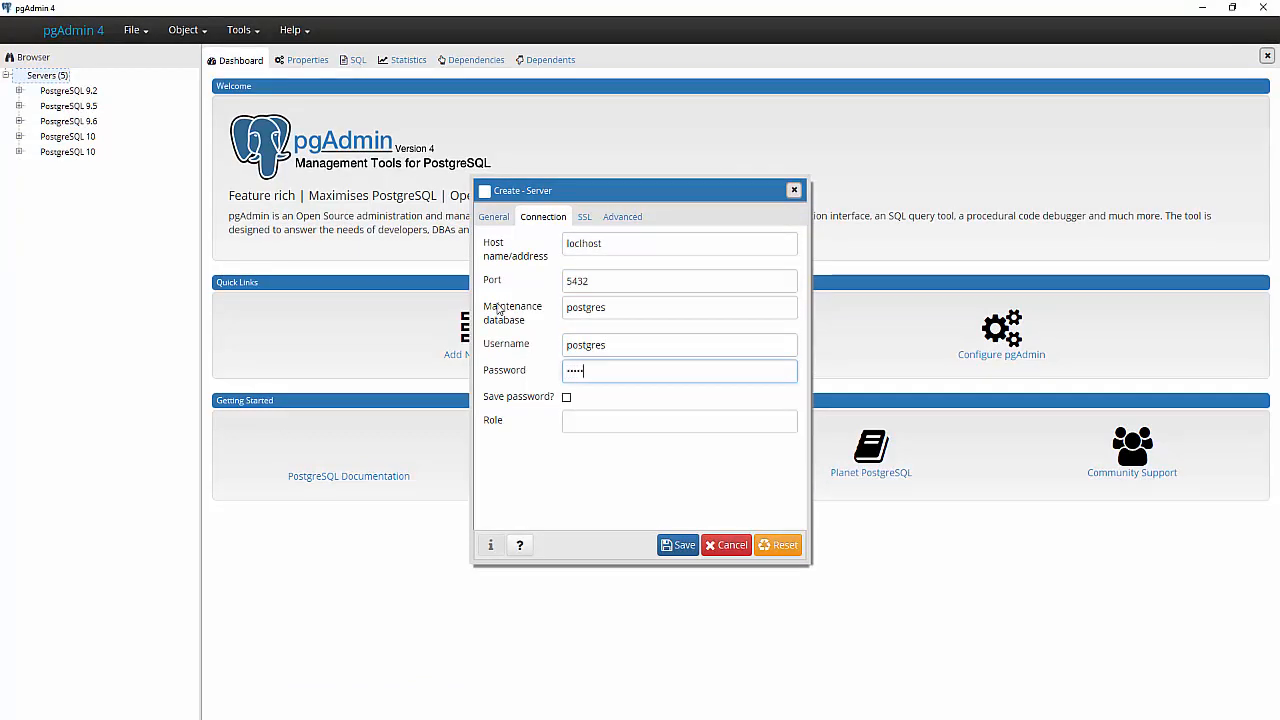
pyautogui.write('postgre')
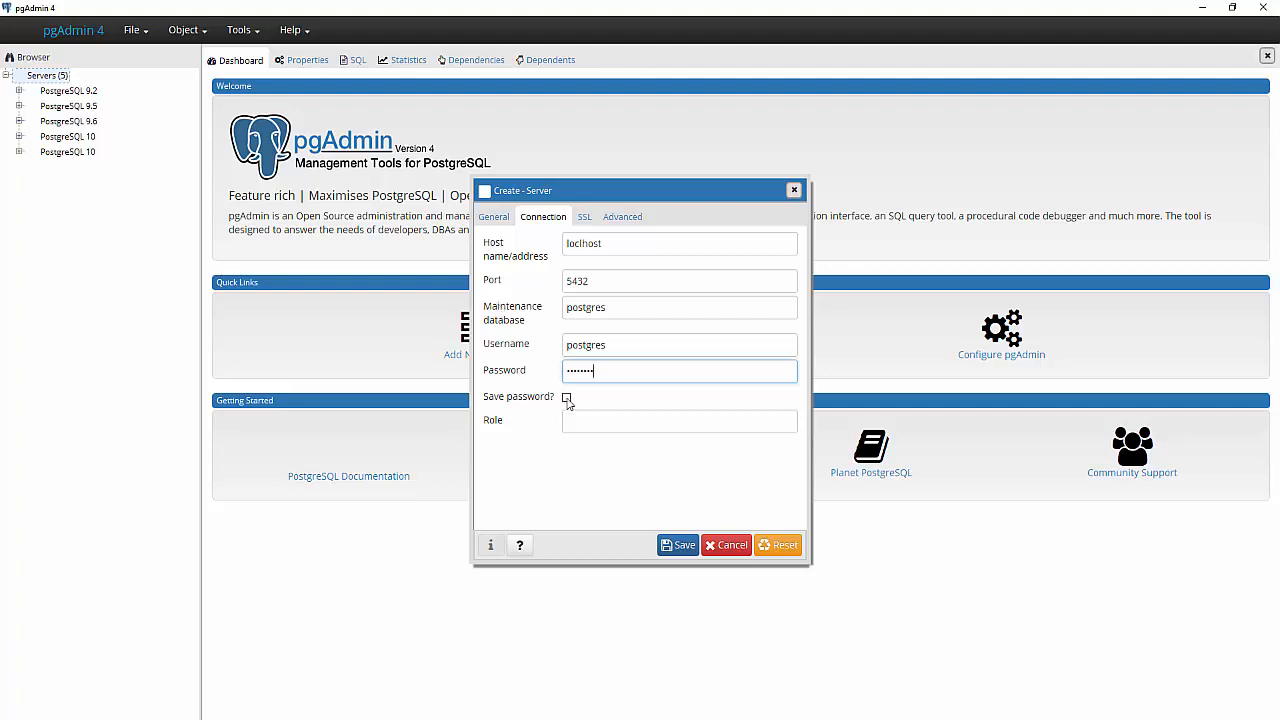
pyautogui.click(566, 397)
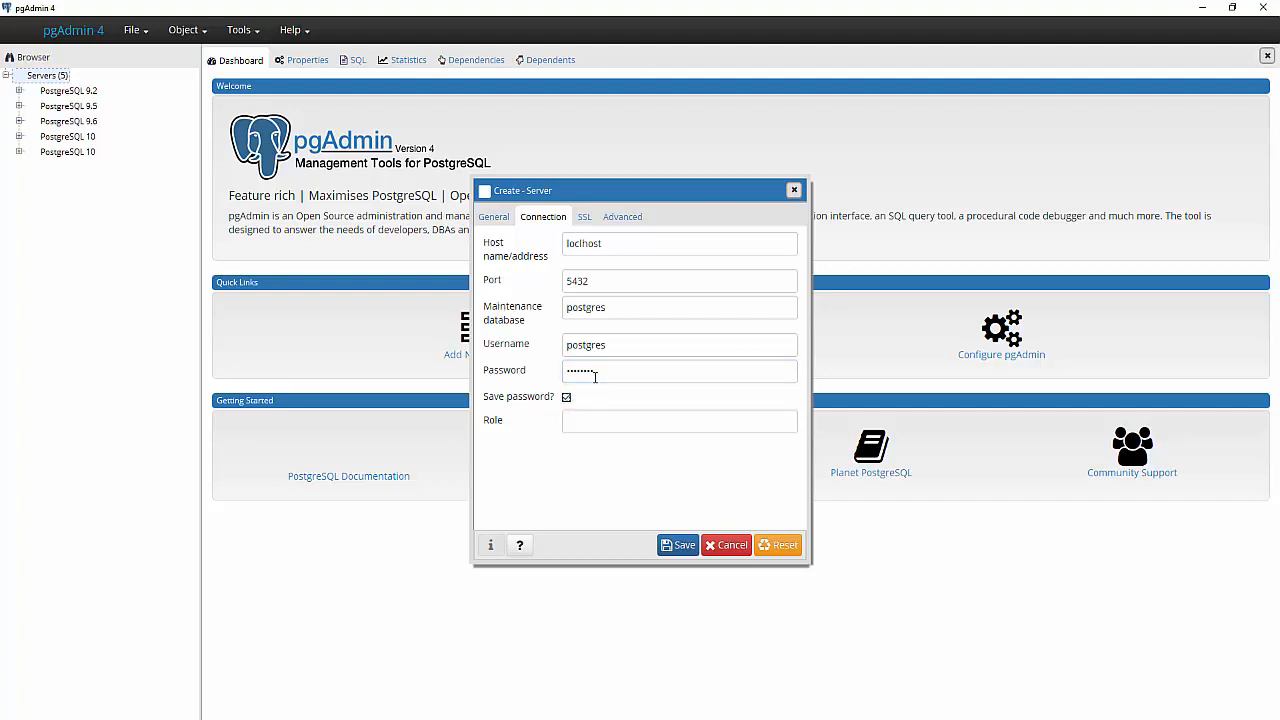
# - Correct the host name and save the Pruebas server registration
pyautogui.click(686, 548)
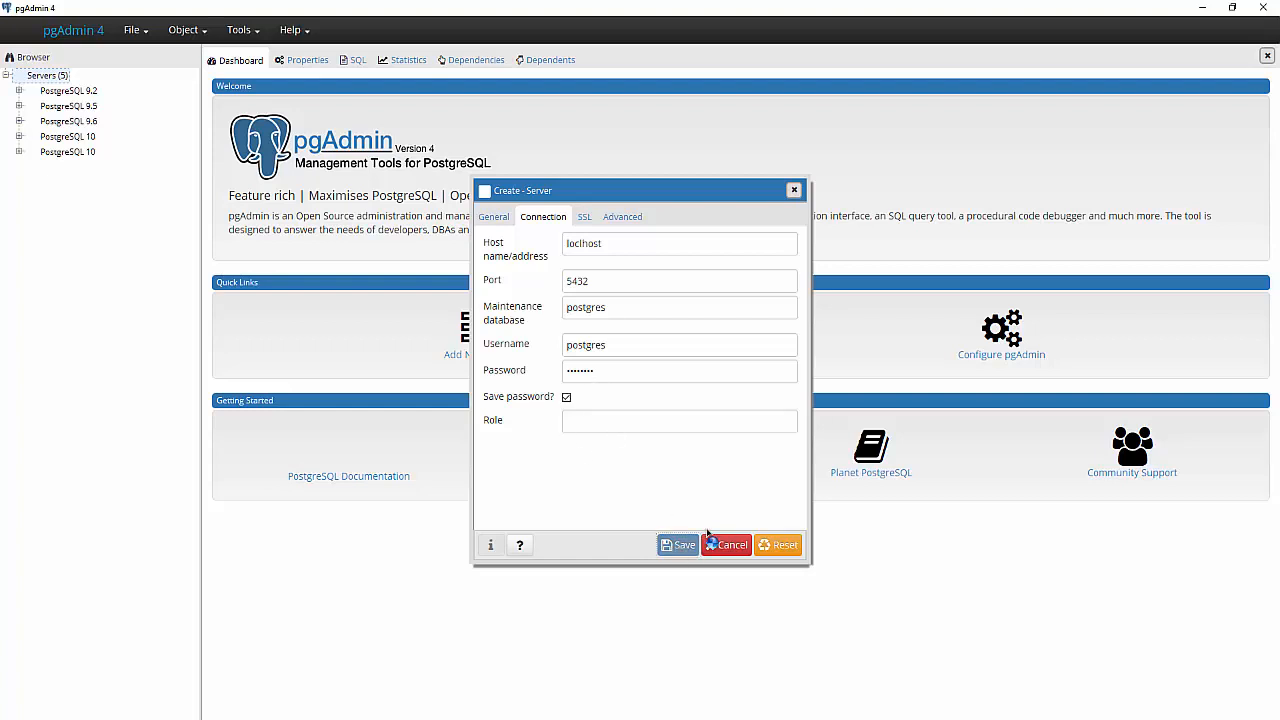
pyautogui.click(579, 243)
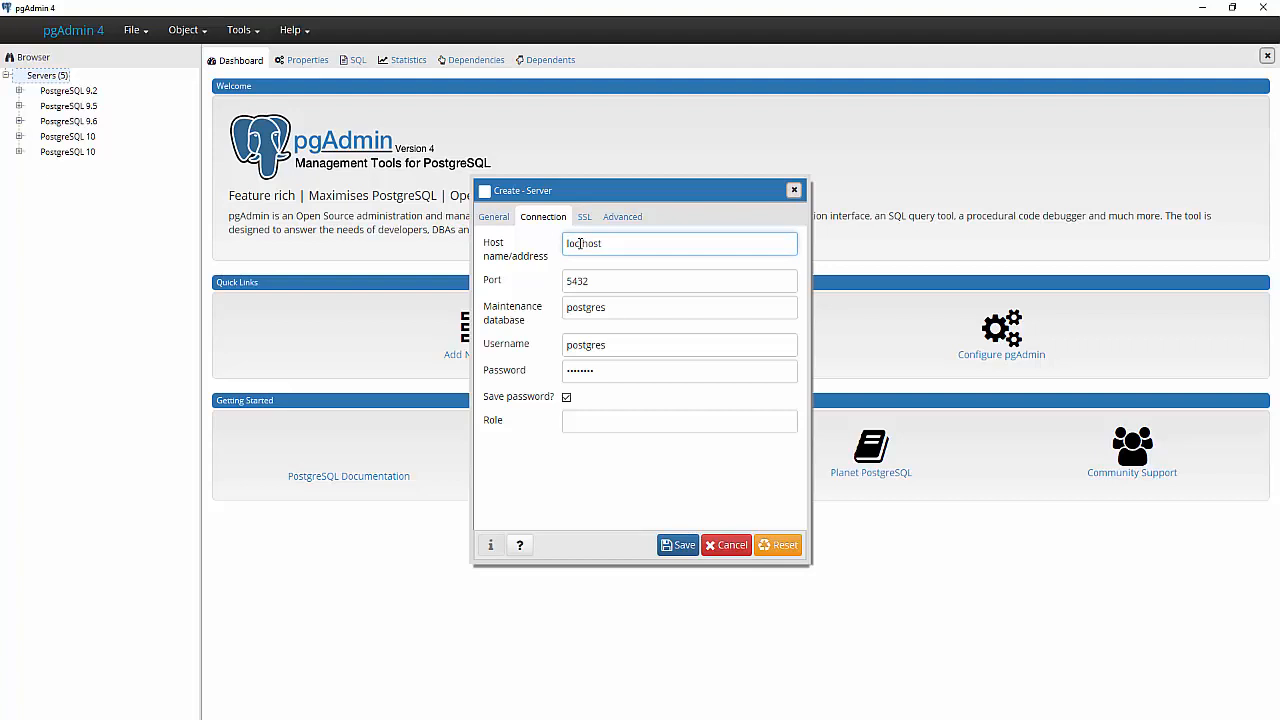
pyautogui.click(686, 548)
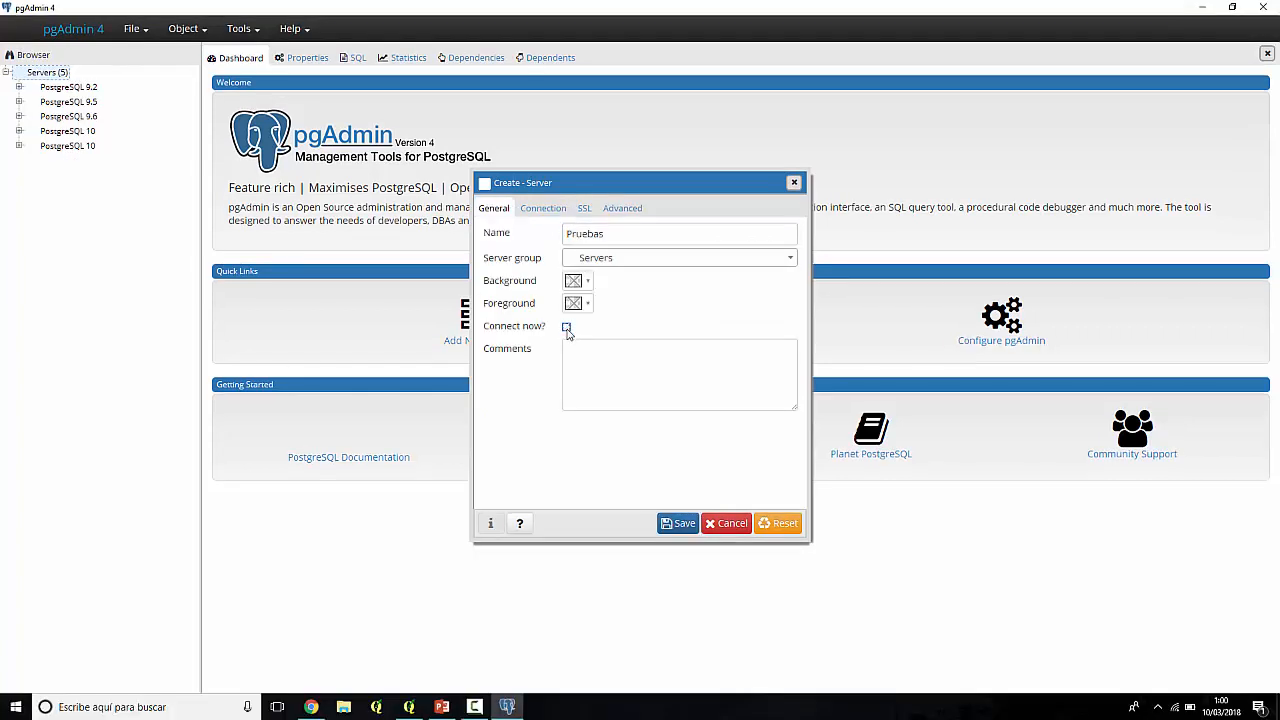
pyautogui.click(678, 527)
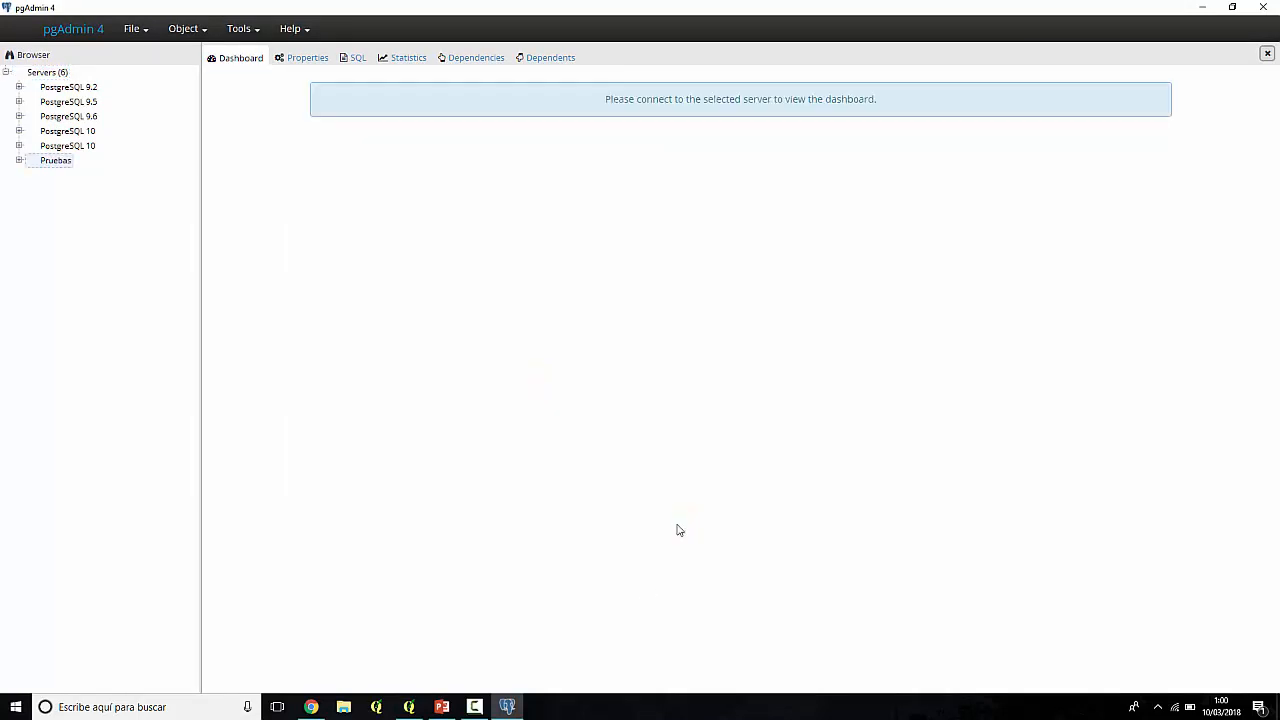
pyautogui.click(19, 161)
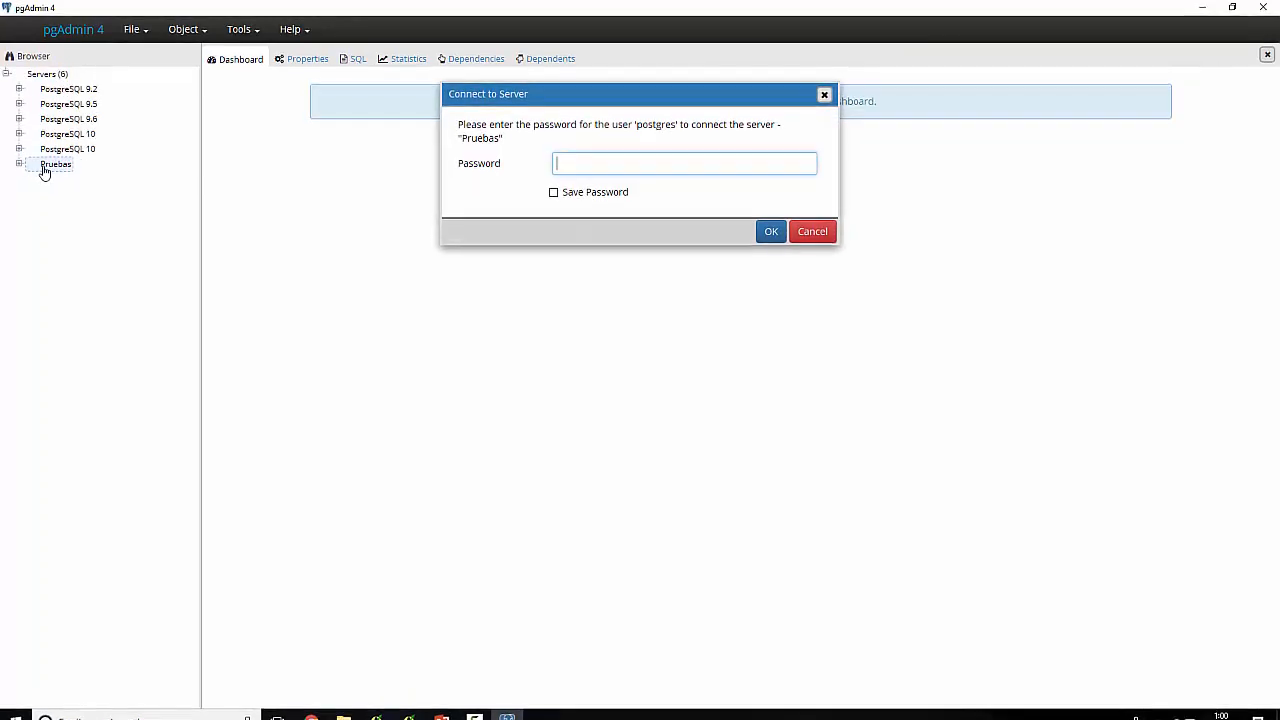
pyautogui.click(835, 238)
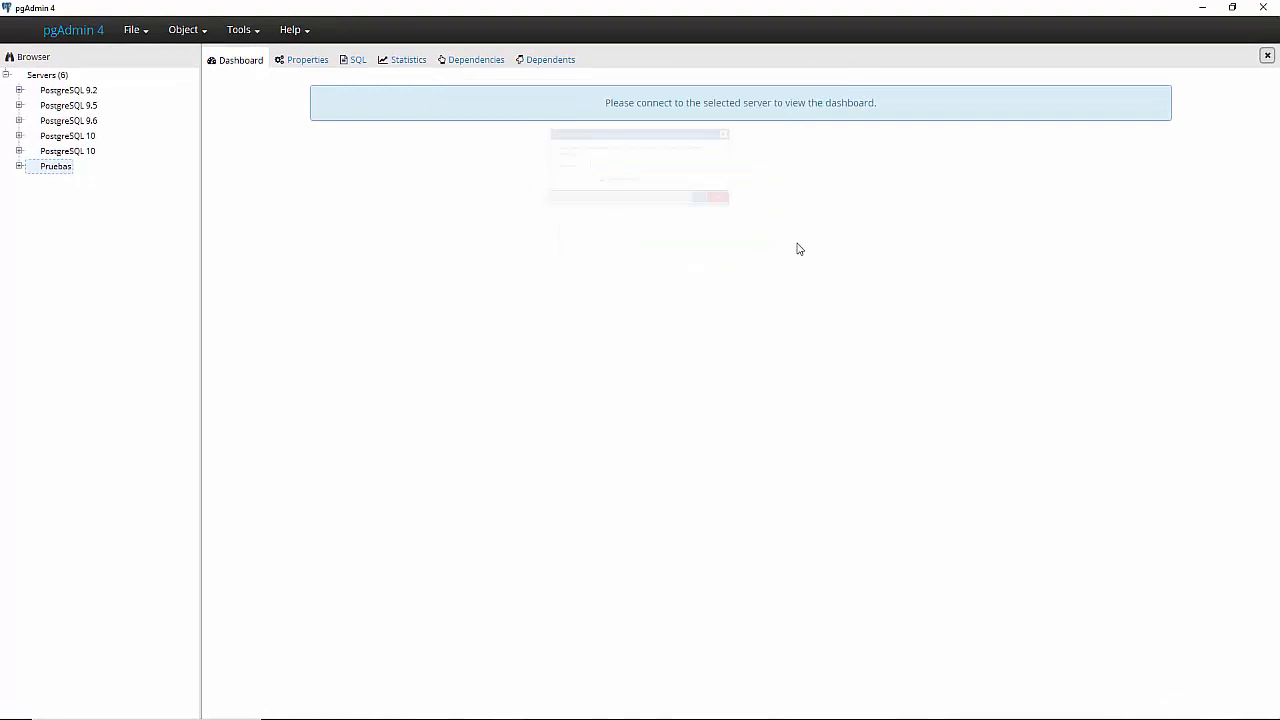
pyautogui.doubleClick(47, 174)
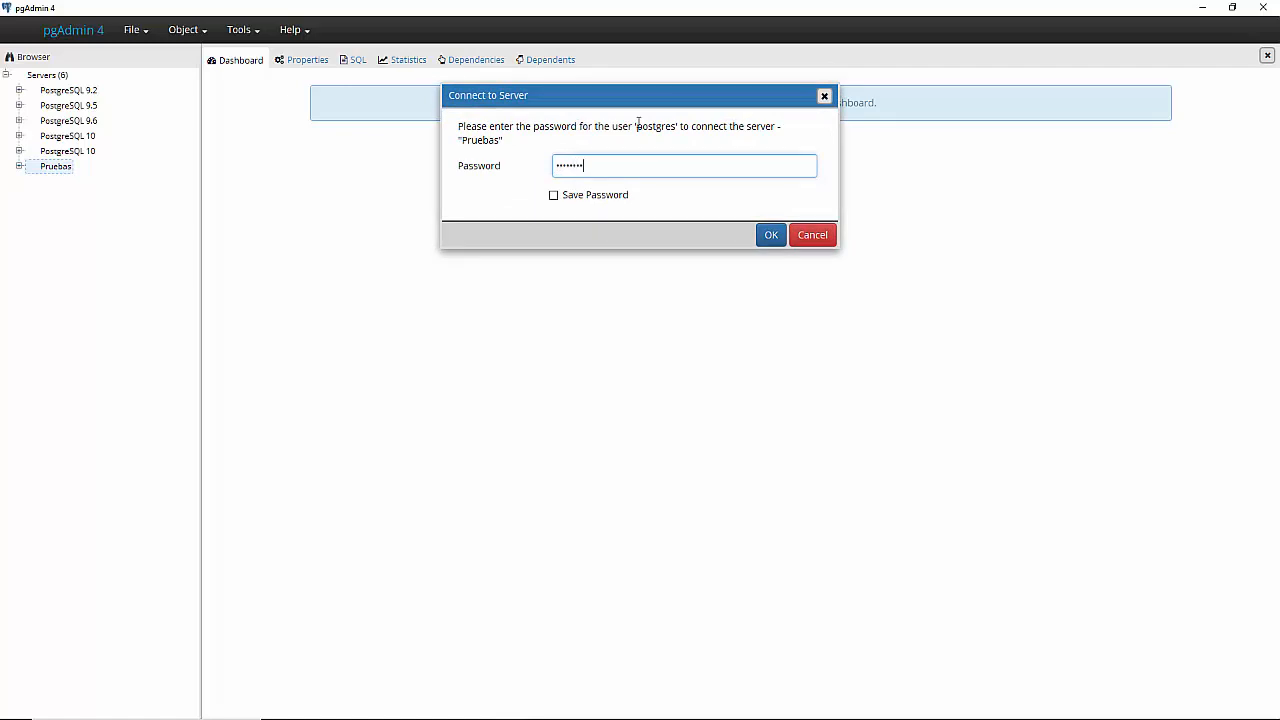
pyautogui.click(560, 196)
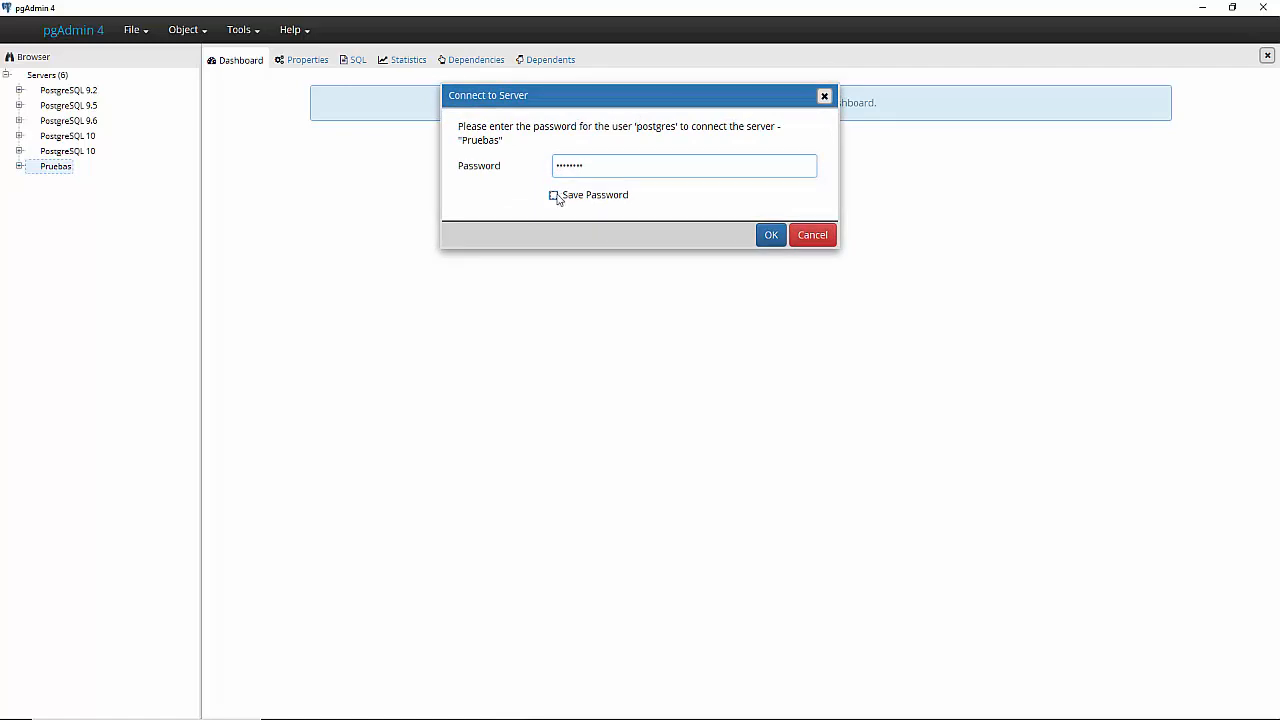
pyautogui.click(771, 240)
pyautogui.press('Return')
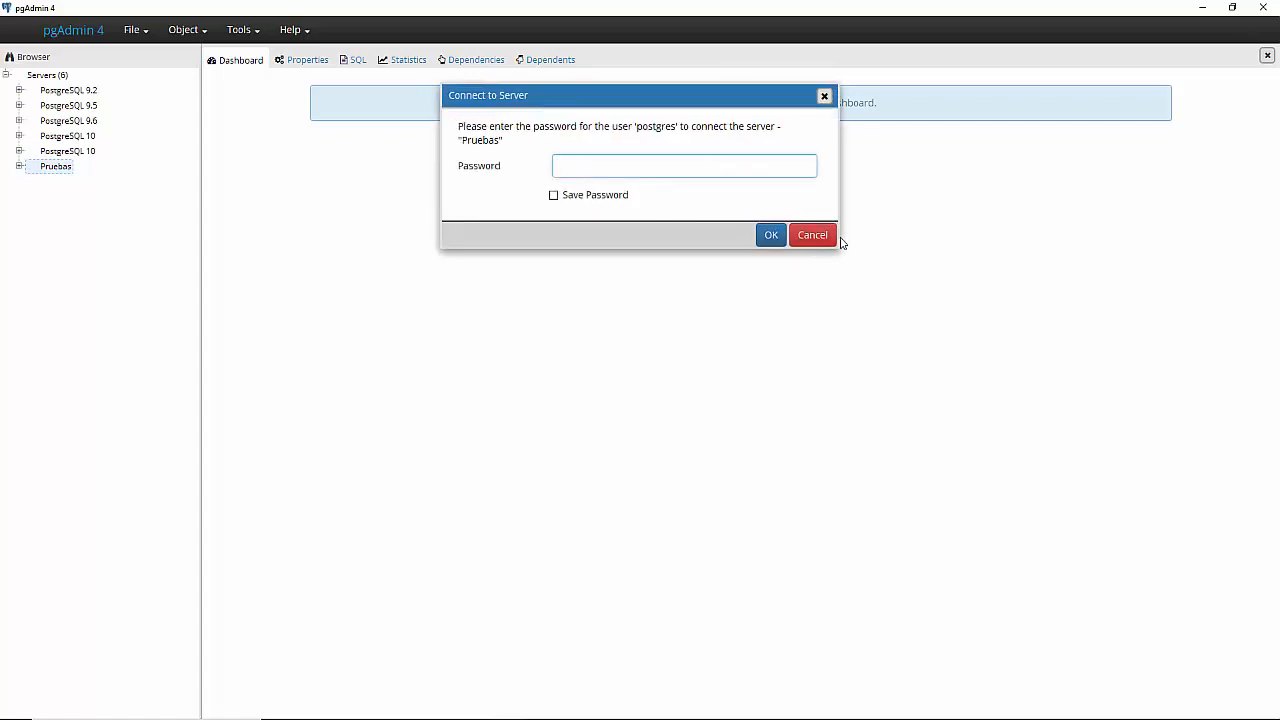
pyautogui.click(826, 236)
pyautogui.rightClick(72, 168)
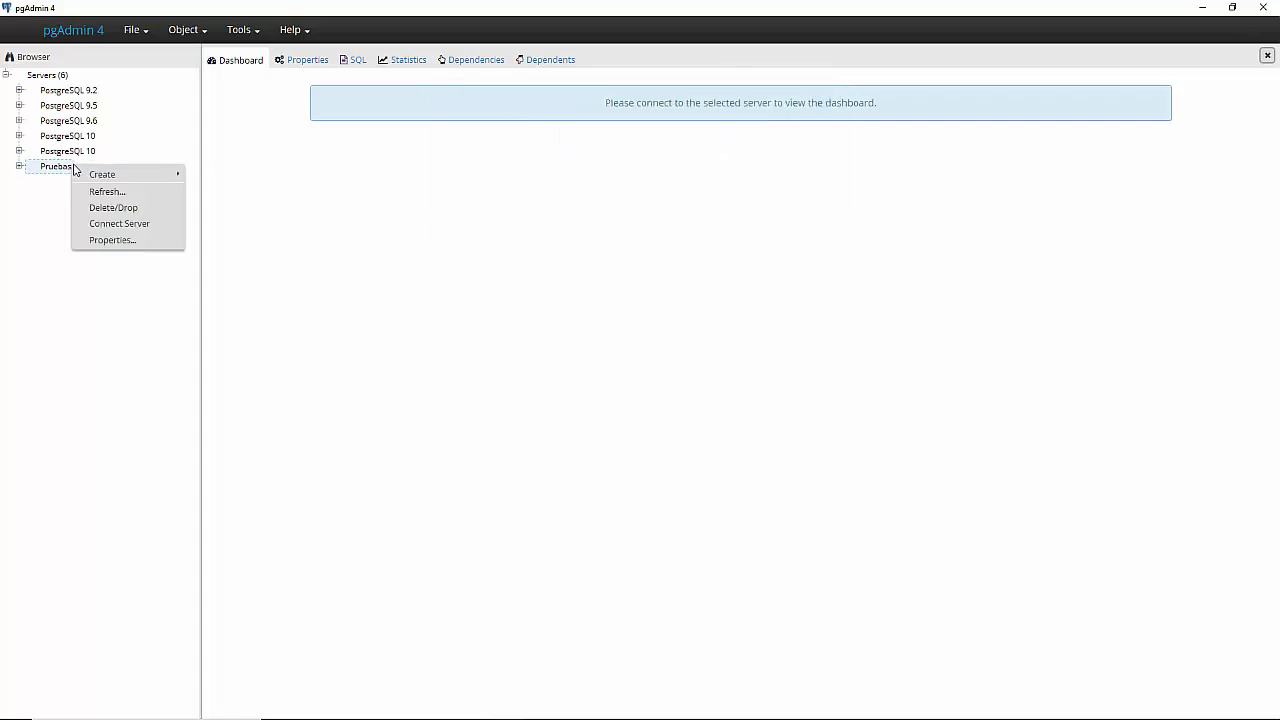
pyautogui.click(104, 240)
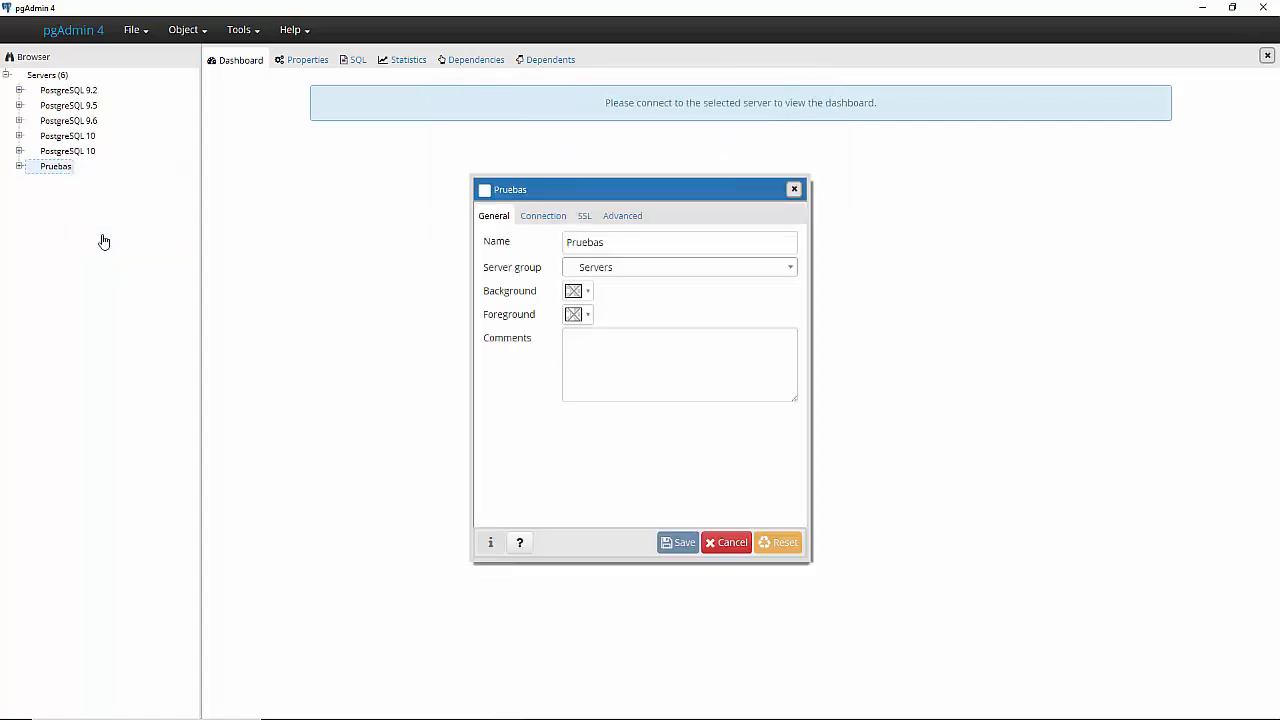
pyautogui.click(548, 218)
pyautogui.click(592, 371)
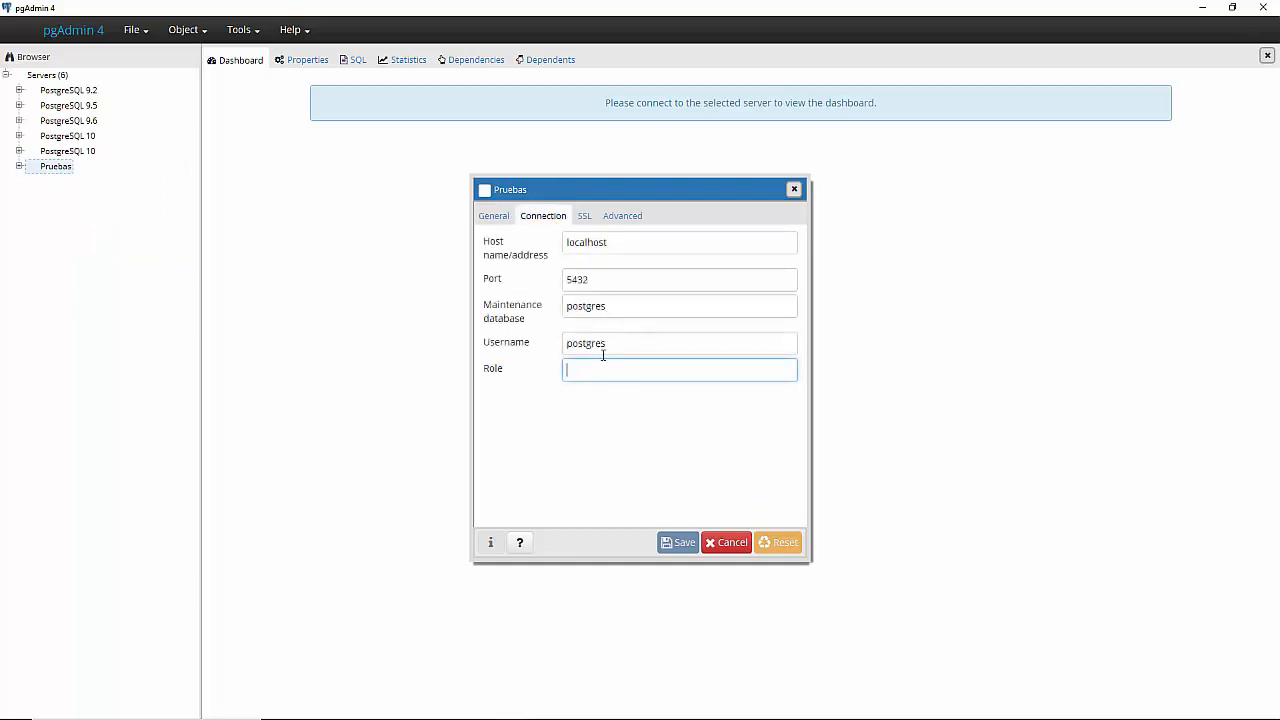
pyautogui.click(642, 350)
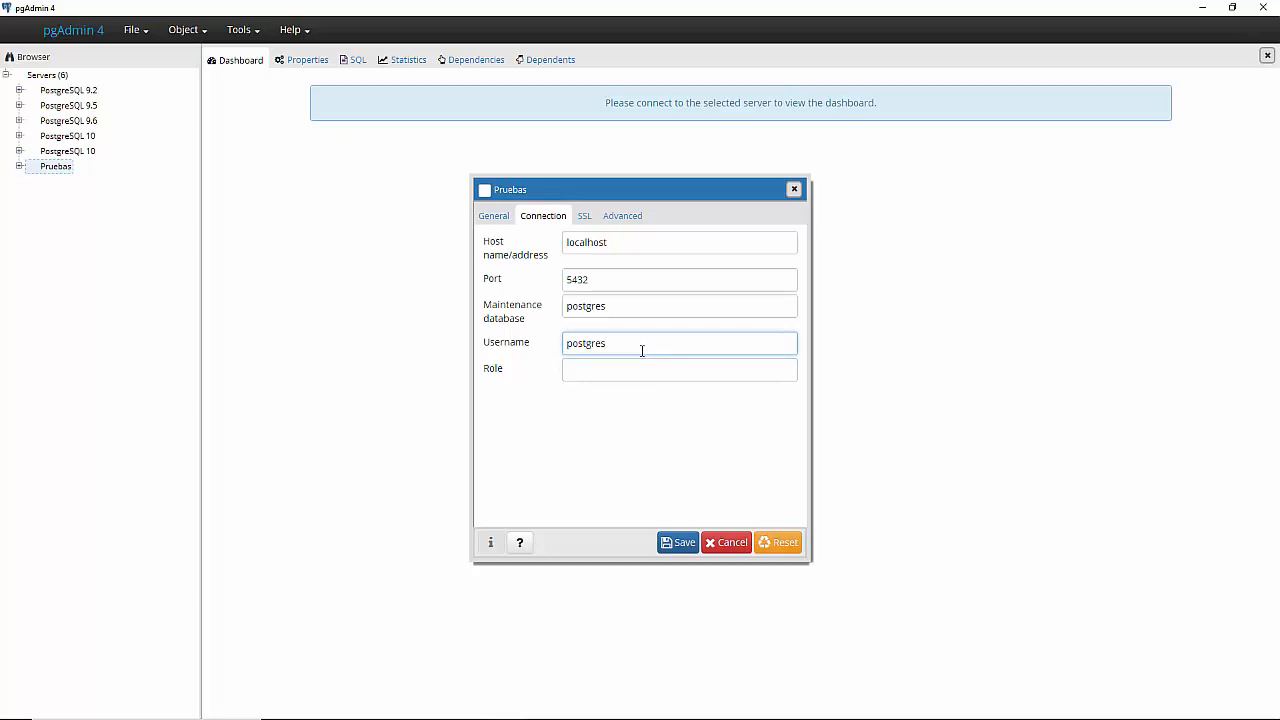
pyautogui.click(728, 542)
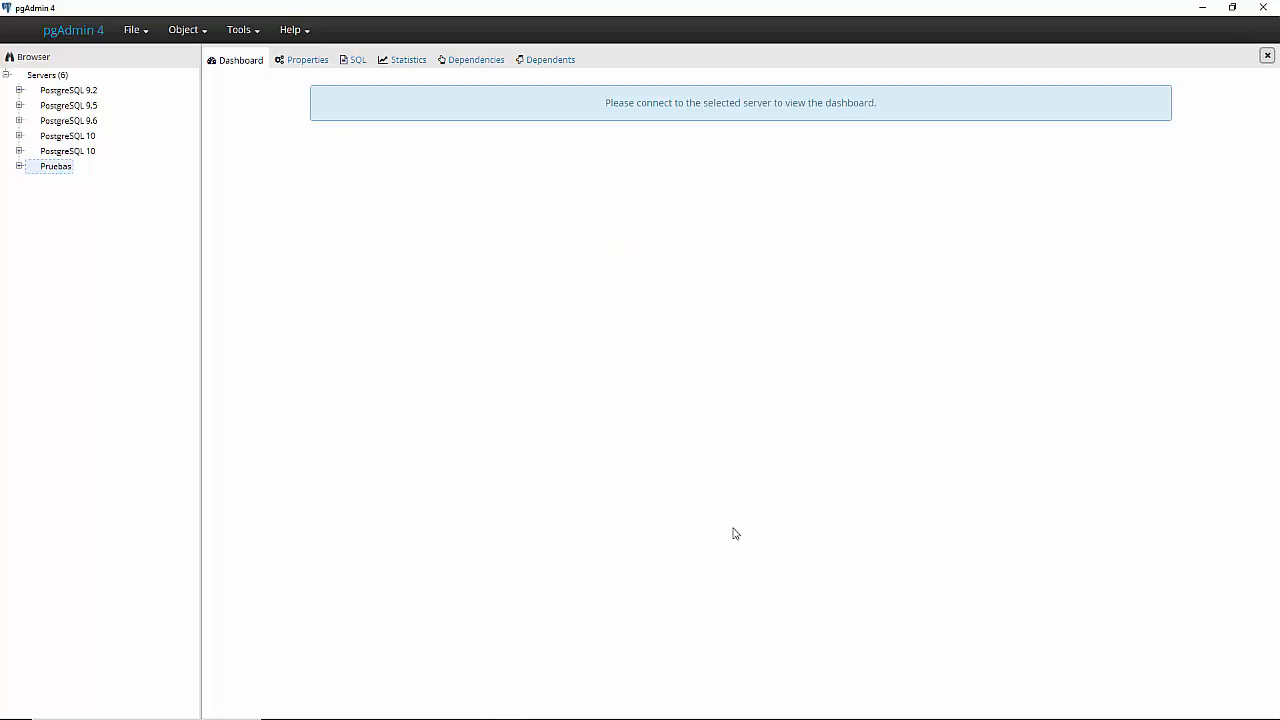
pyautogui.doubleClick(68, 170)
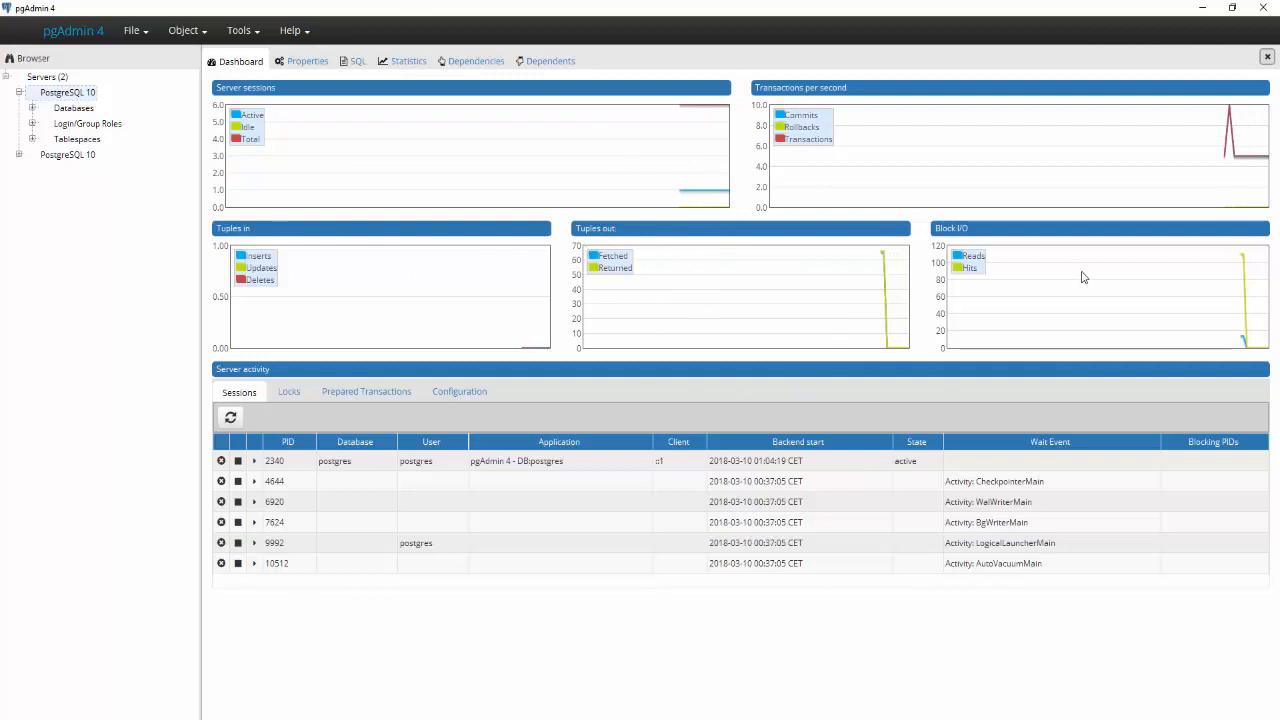
pyautogui.click(32, 107)
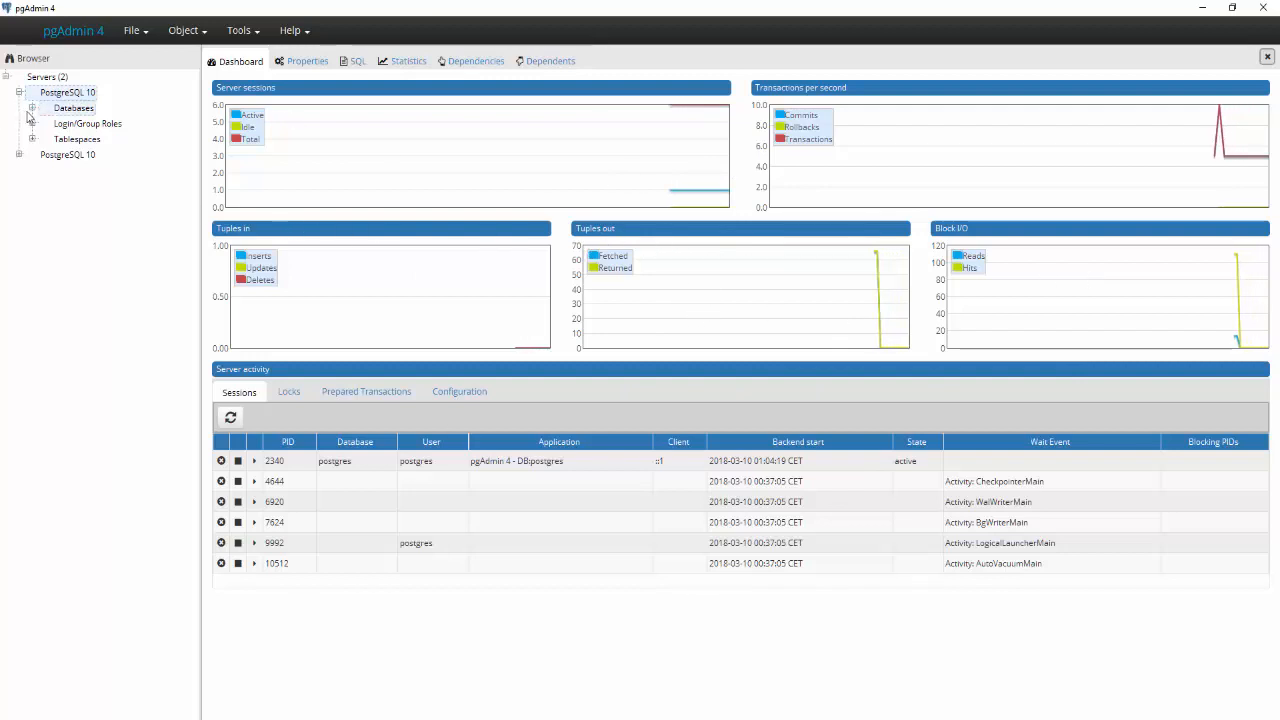
pyautogui.click(45, 123)
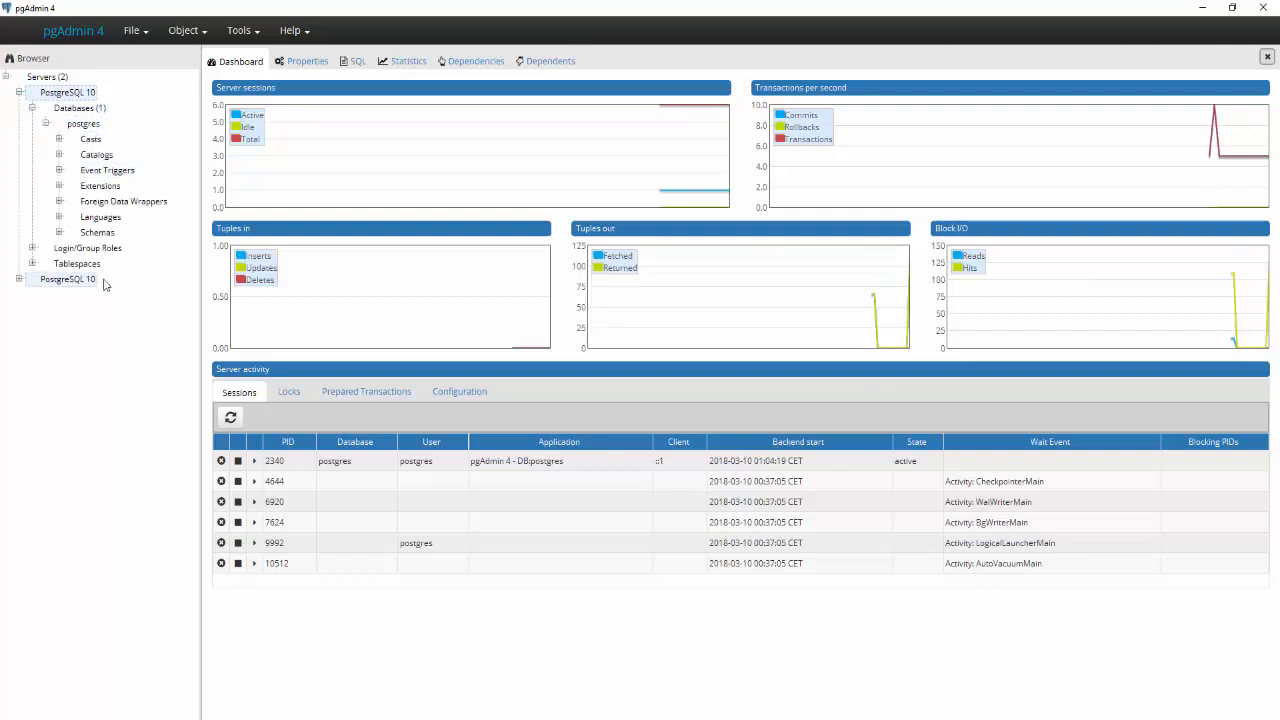
pyautogui.click(81, 125)
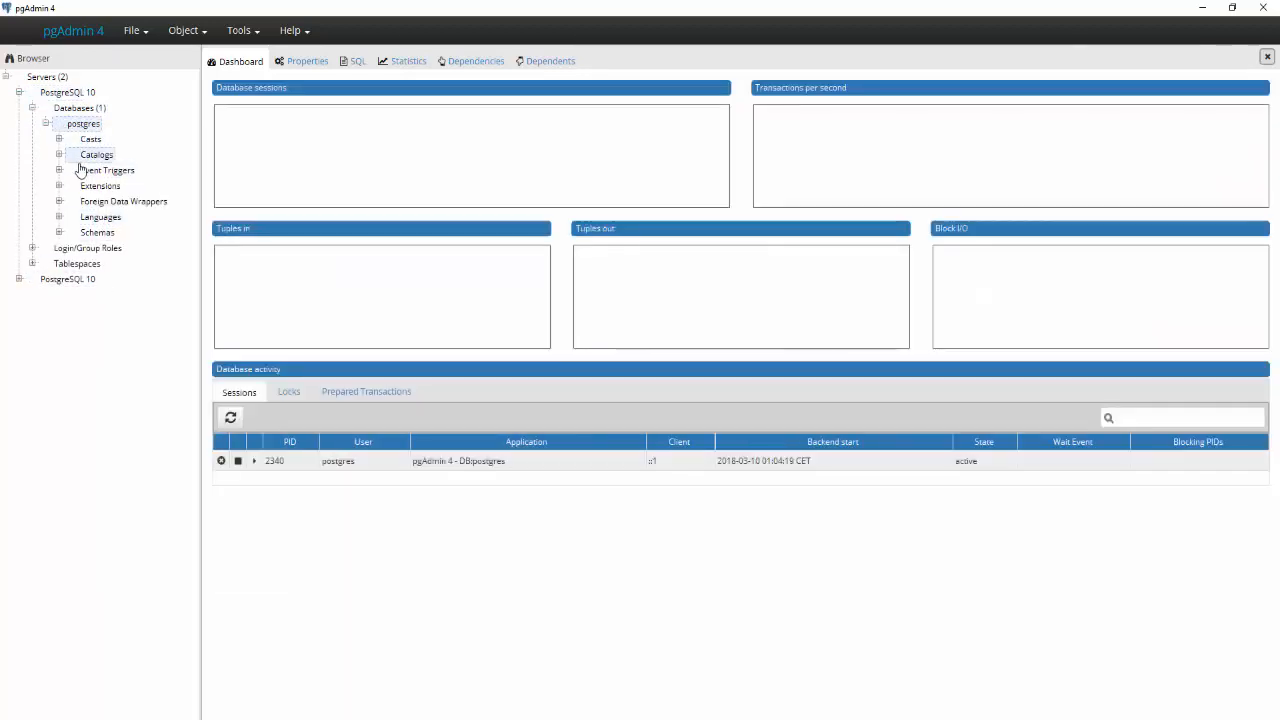
pyautogui.click(59, 187)
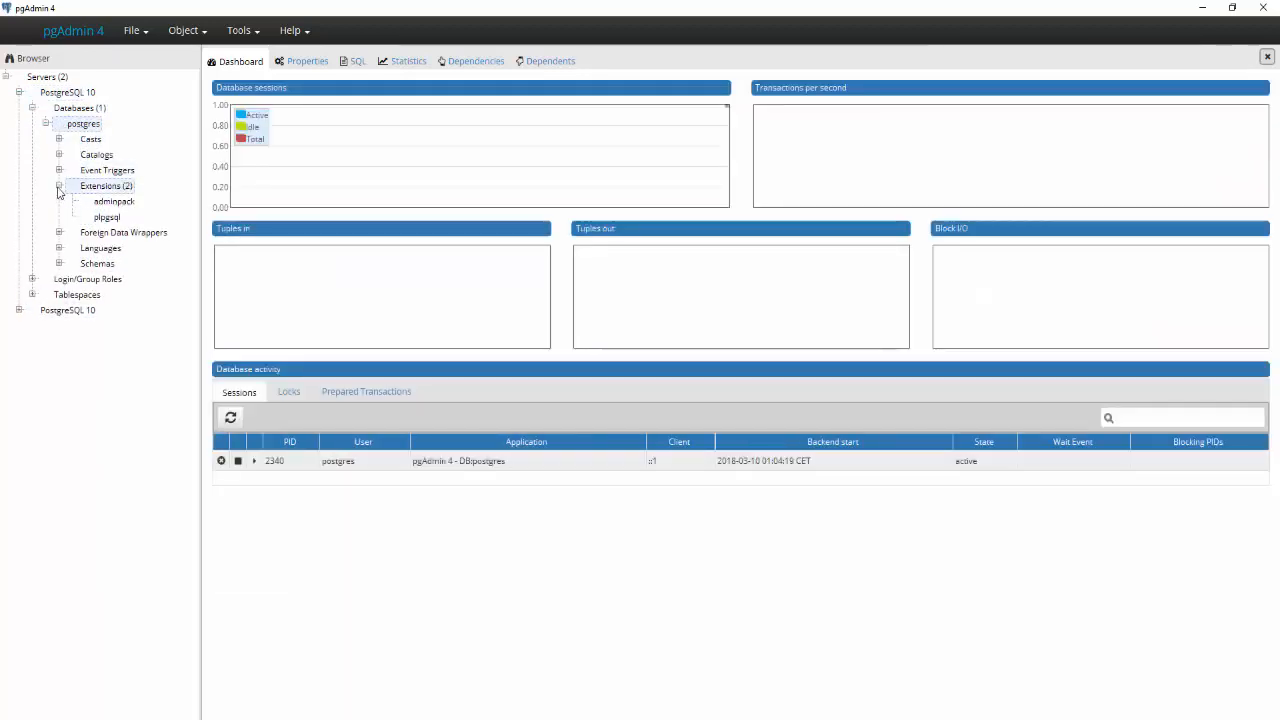
pyautogui.click(59, 187)
pyautogui.click(59, 218)
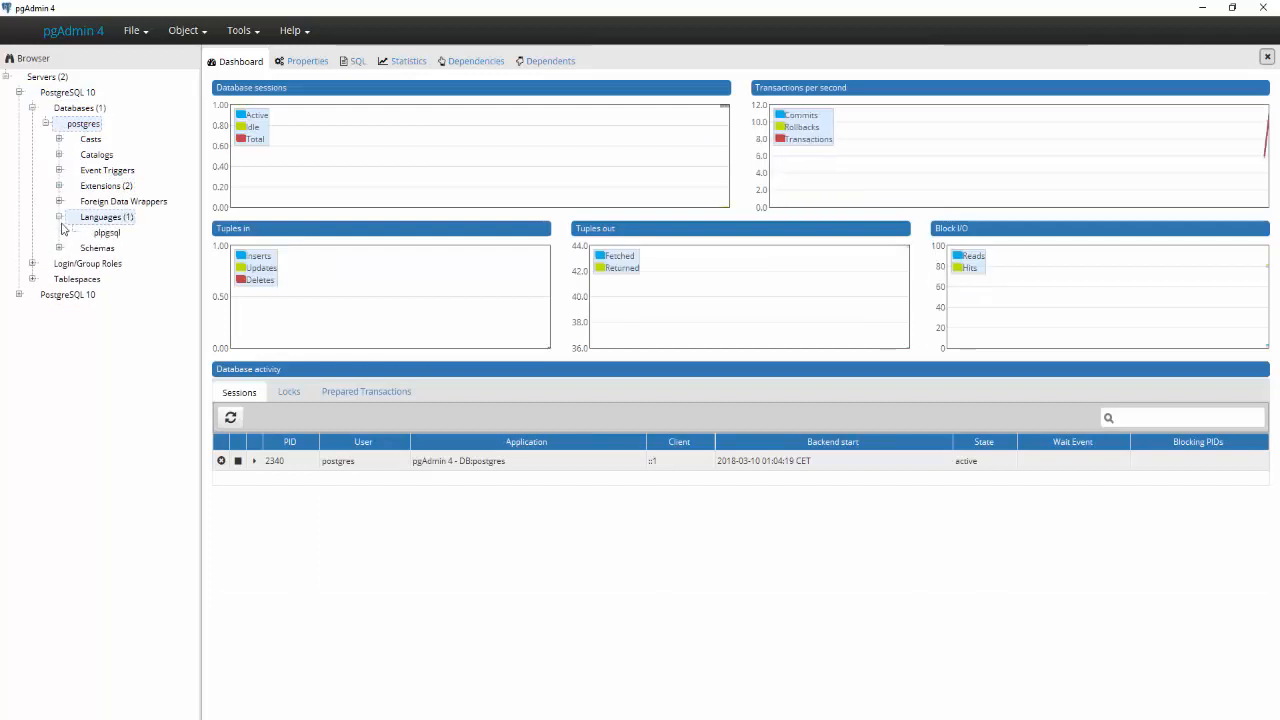
pyautogui.click(59, 217)
pyautogui.click(59, 232)
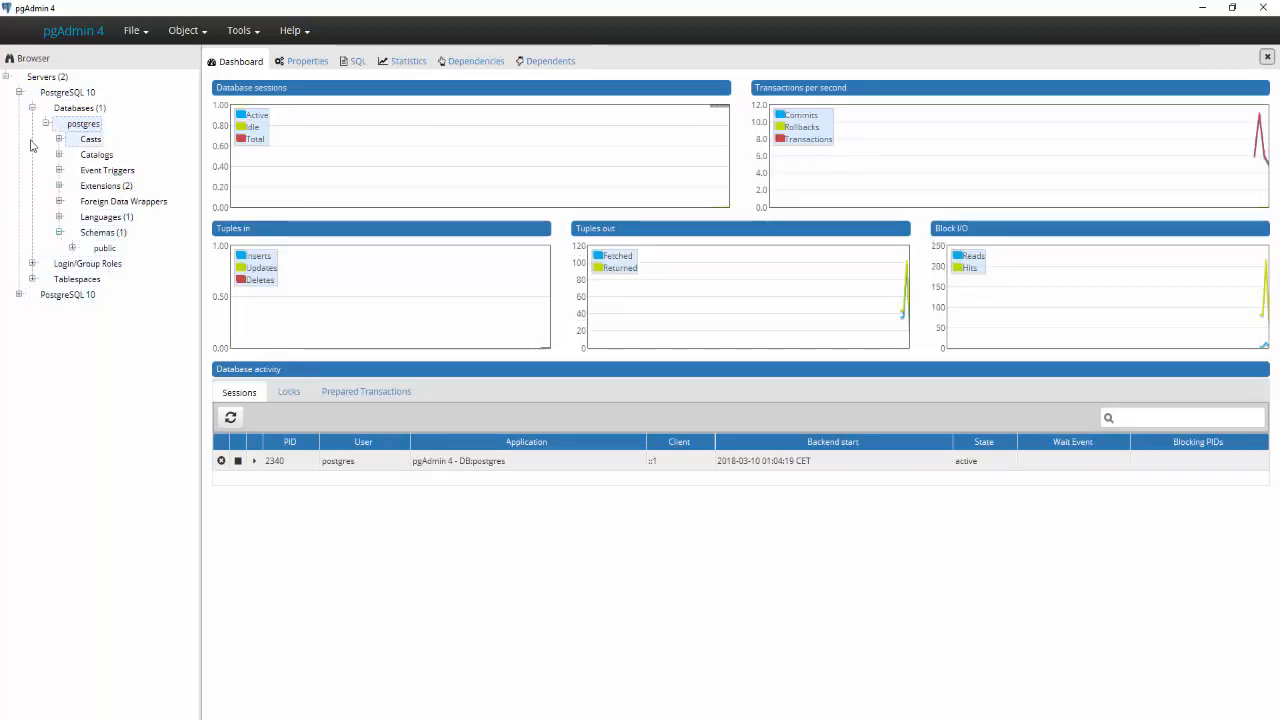
pyautogui.click(32, 107)
pyautogui.click(46, 93)
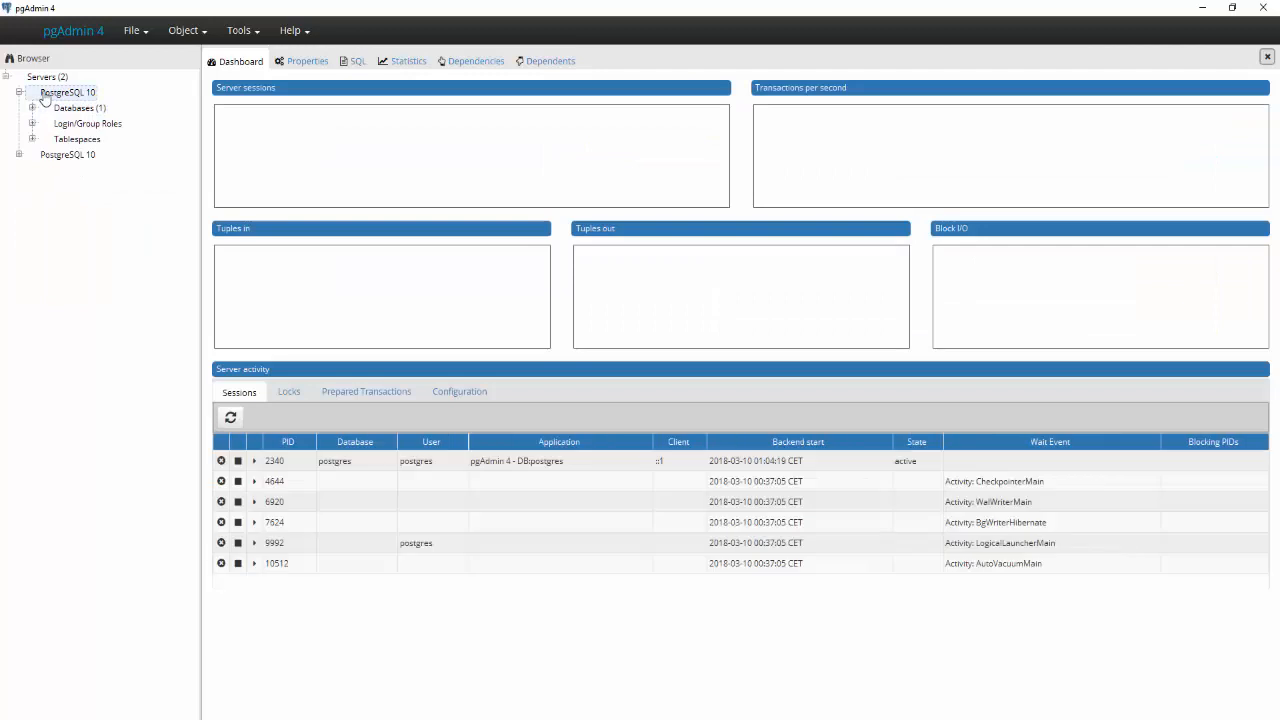
# - Repeatedly browse the PostgreSQL 10 server's menu, properties, postgres public schema and dashboard
pyautogui.rightClick(44, 95)
pyautogui.moveTo(100, 104)
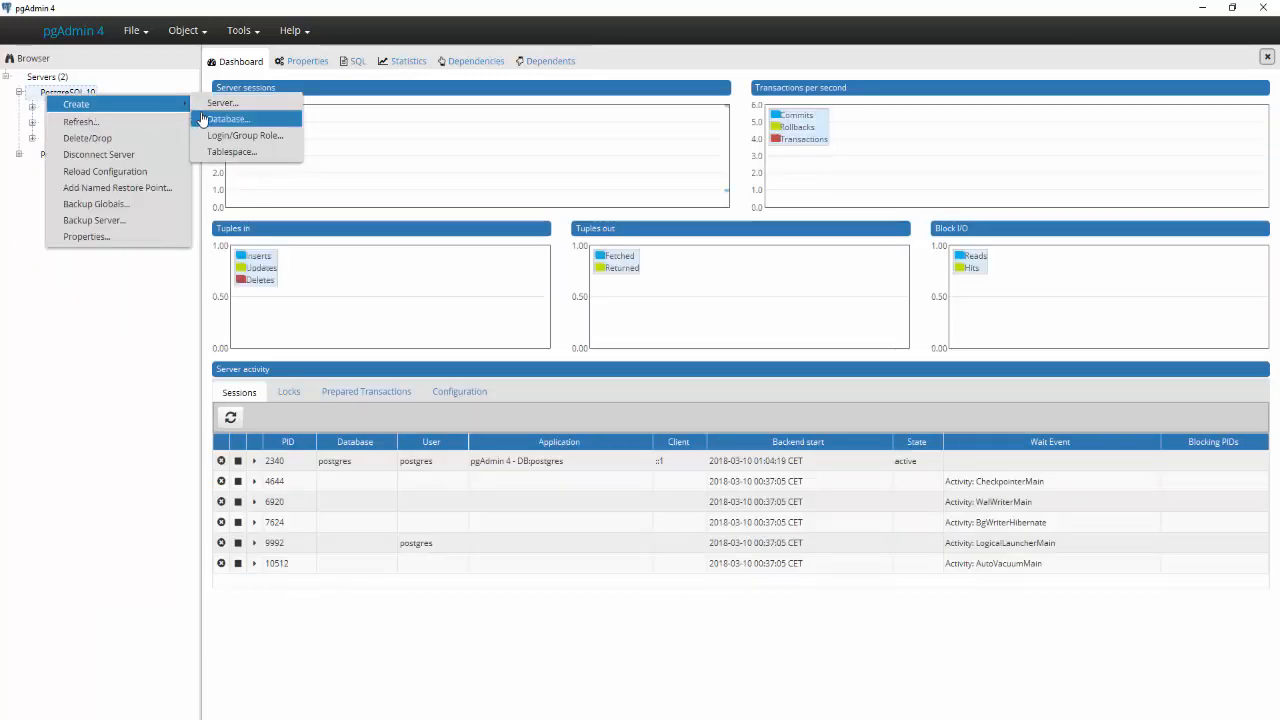
pyautogui.click(288, 58)
pyautogui.click(299, 56)
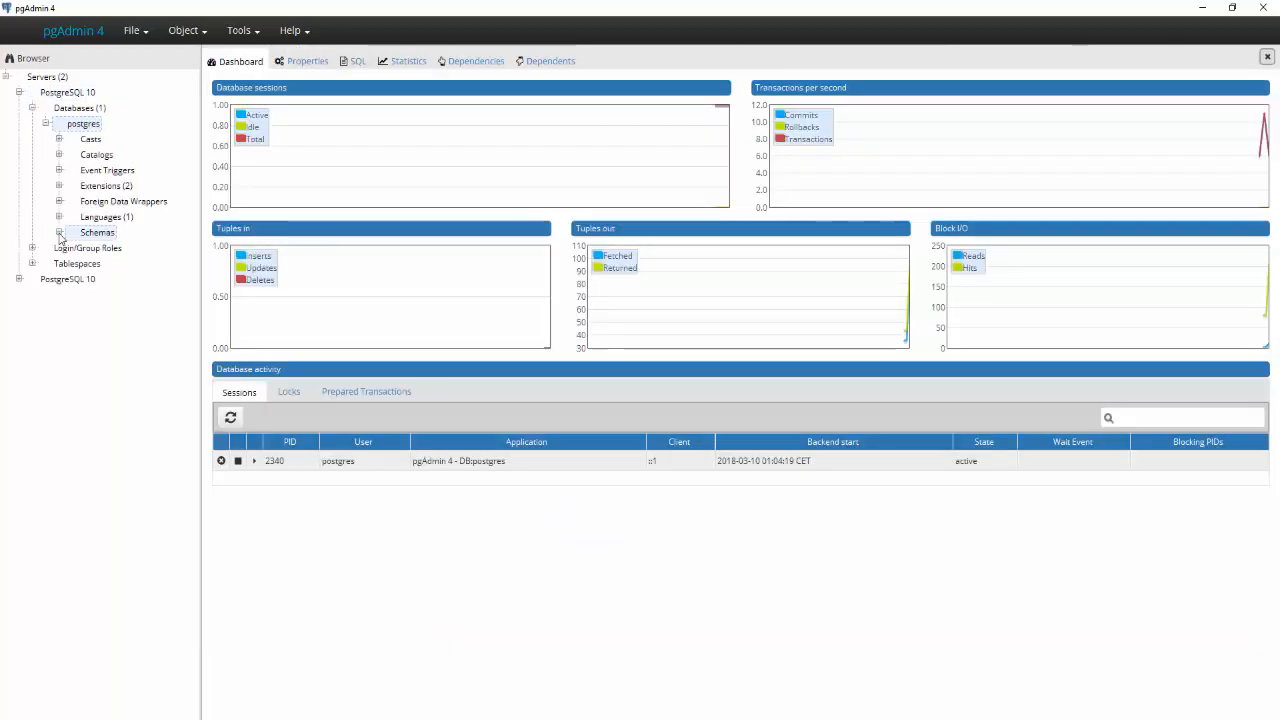
pyautogui.click(59, 232)
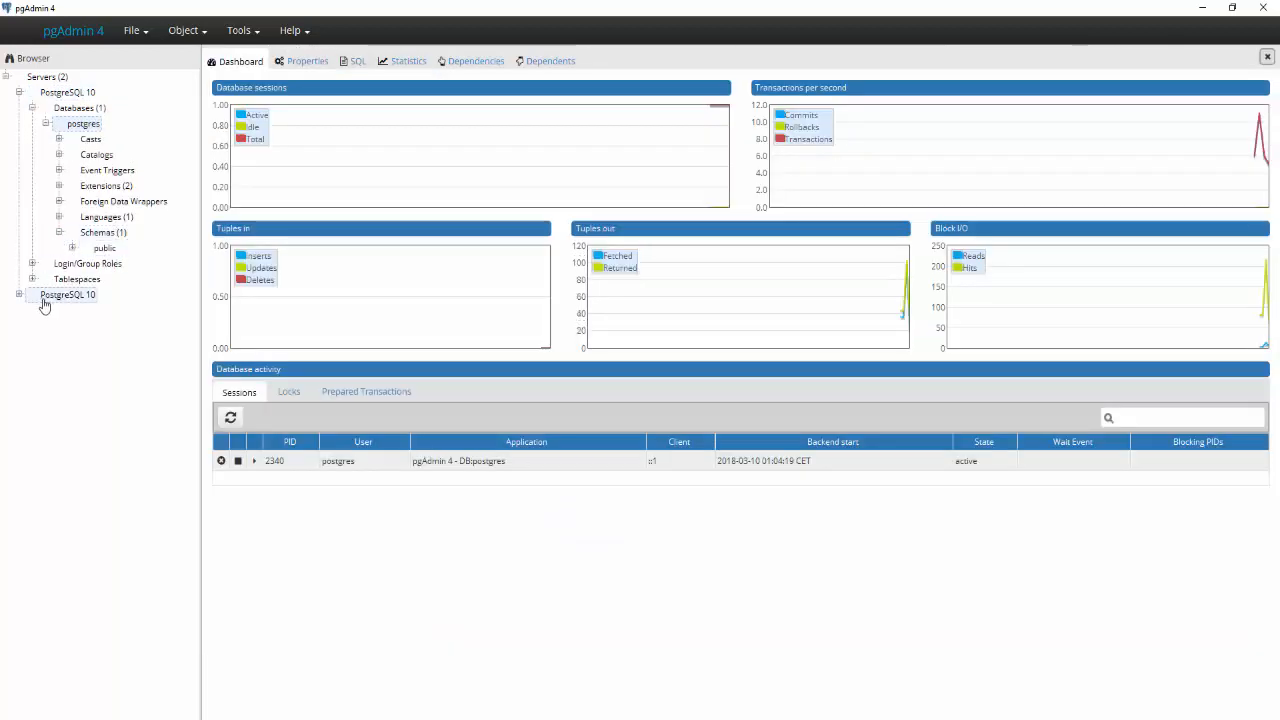
pyautogui.click(78, 107)
pyautogui.click(32, 107)
pyautogui.click(60, 92)
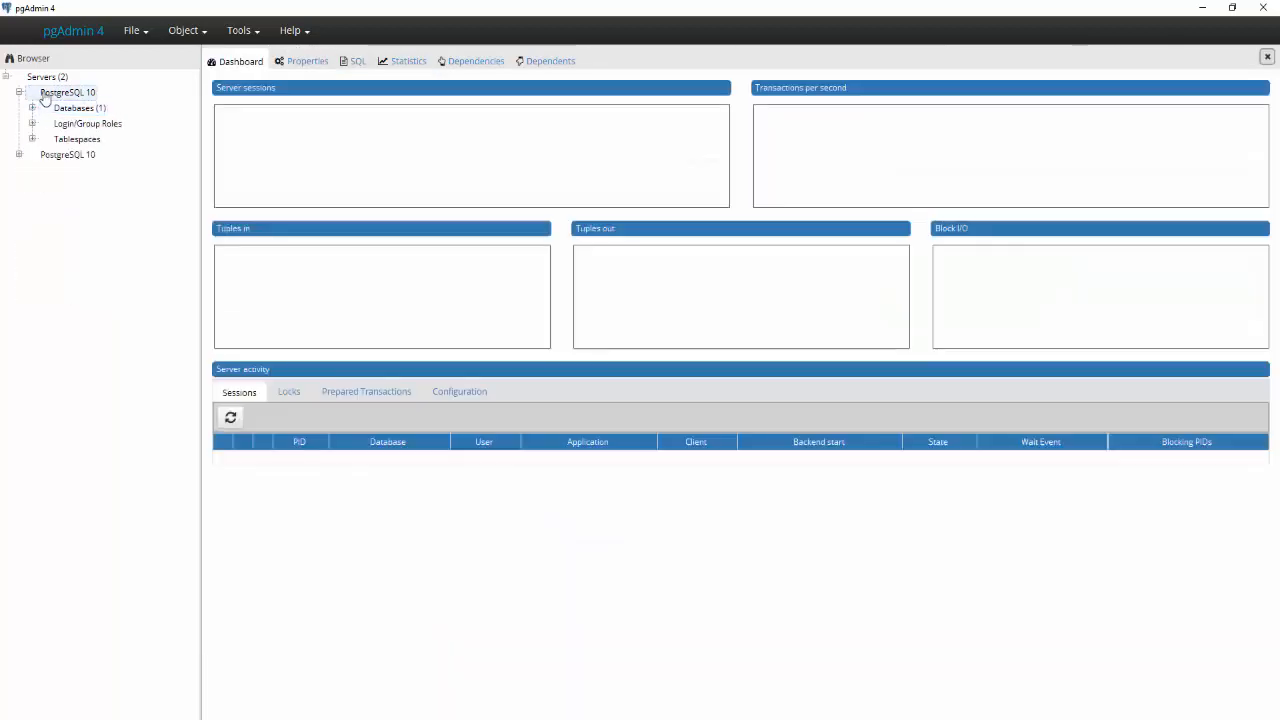
pyautogui.rightClick(46, 95)
pyautogui.moveTo(120, 104)
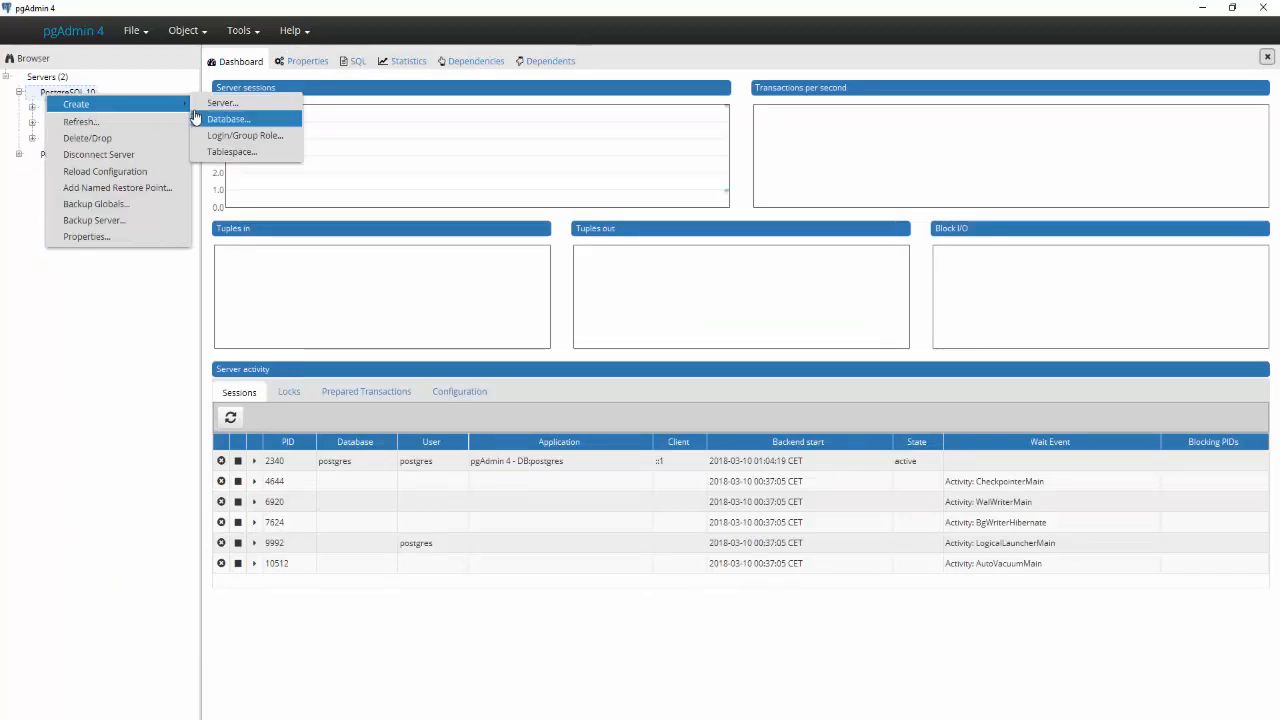
pyautogui.click(292, 67)
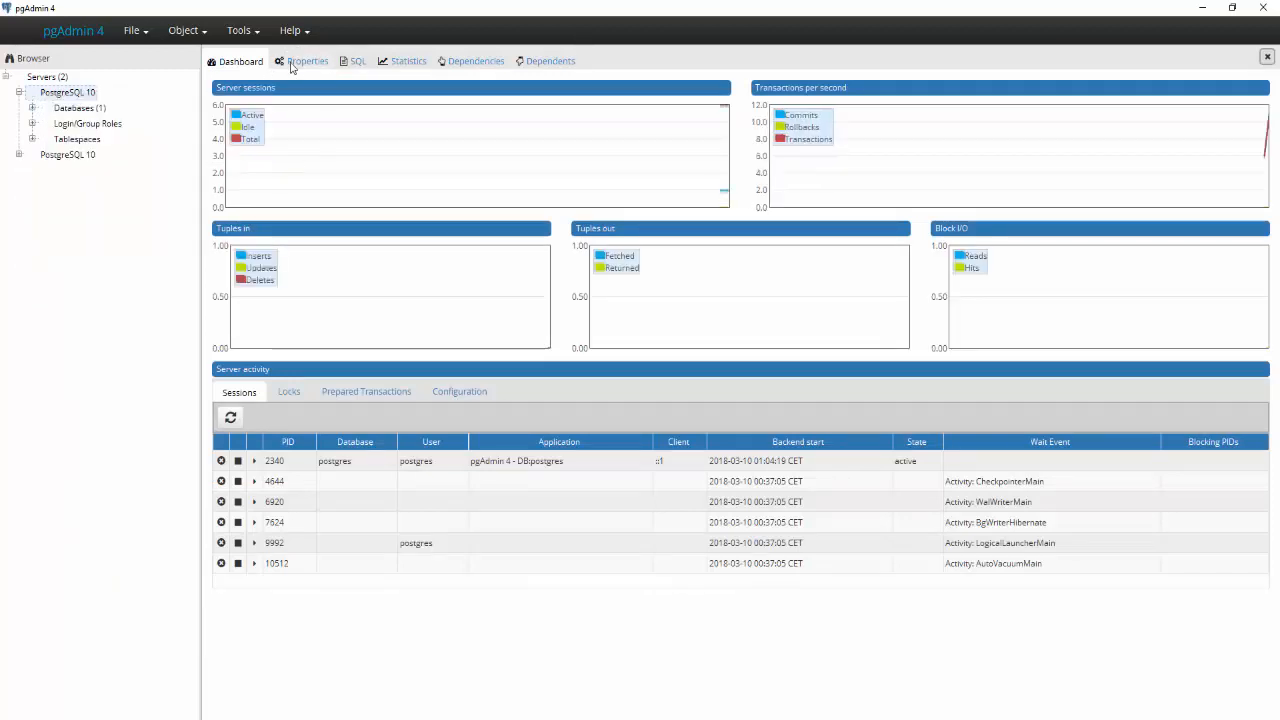
pyautogui.click(298, 60)
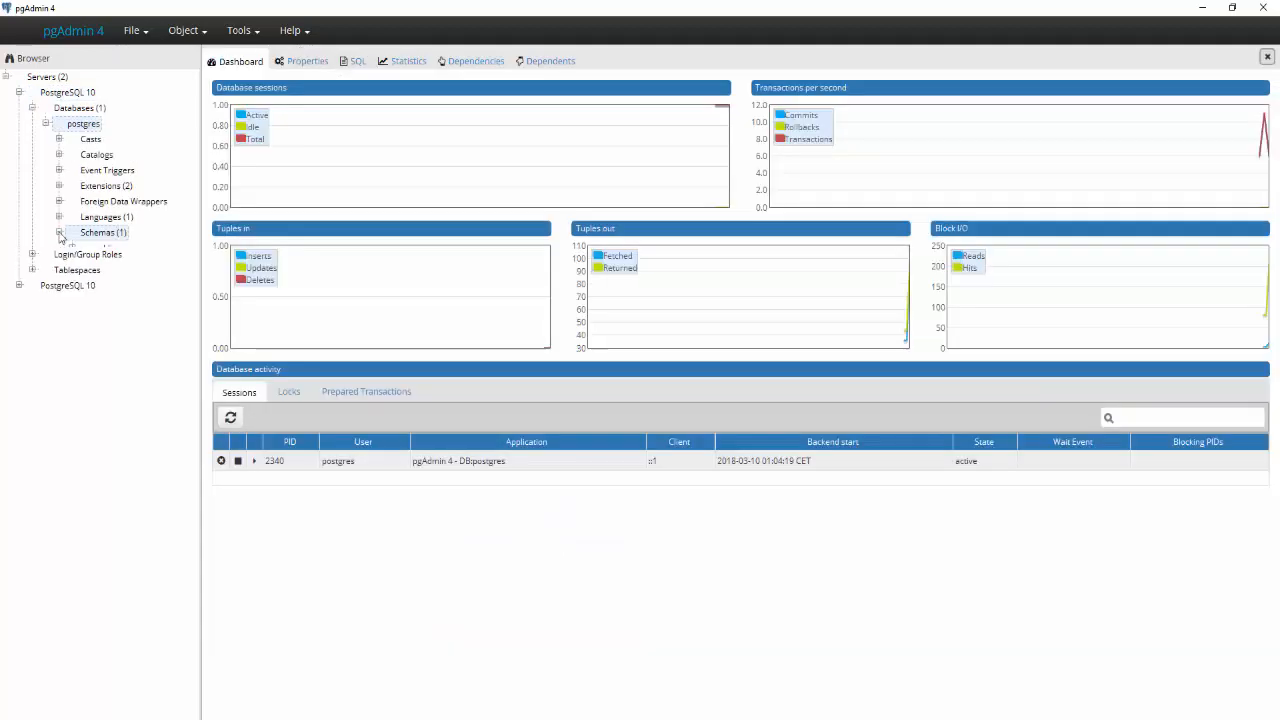
pyautogui.click(59, 232)
pyautogui.click(40, 108)
pyautogui.click(33, 107)
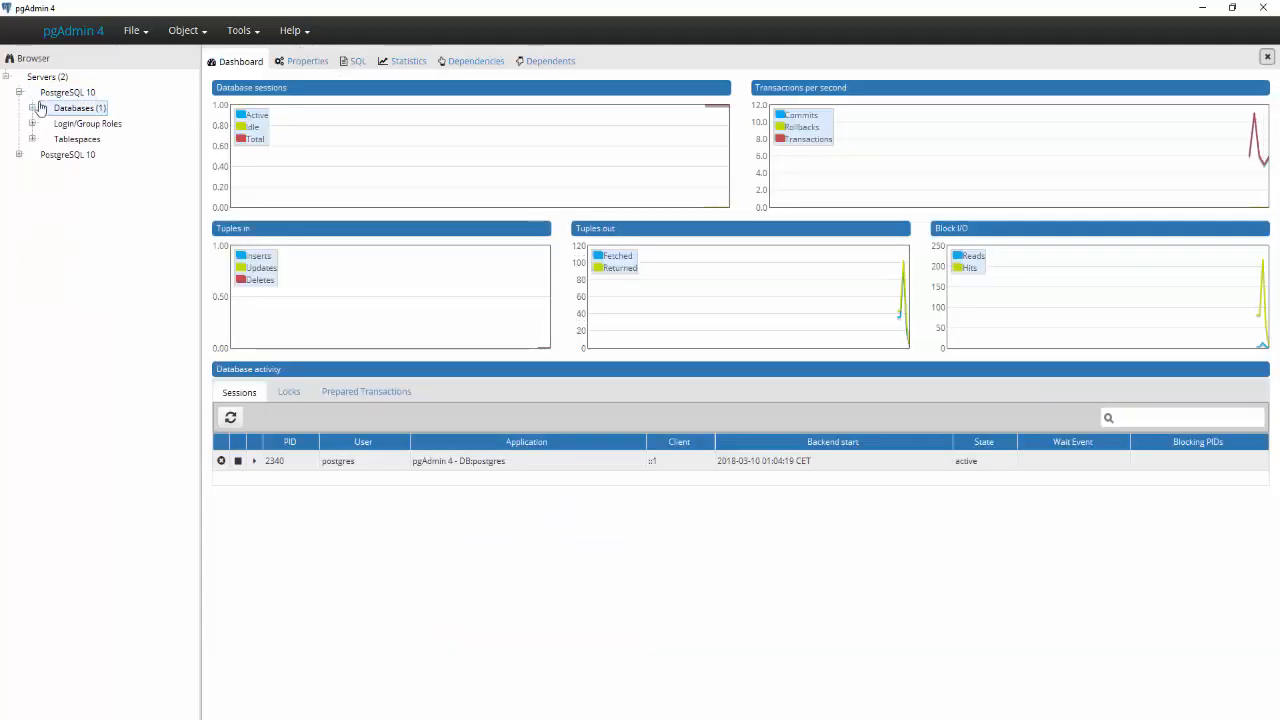
pyautogui.click(50, 92)
pyautogui.rightClick(48, 93)
pyautogui.moveTo(97, 110)
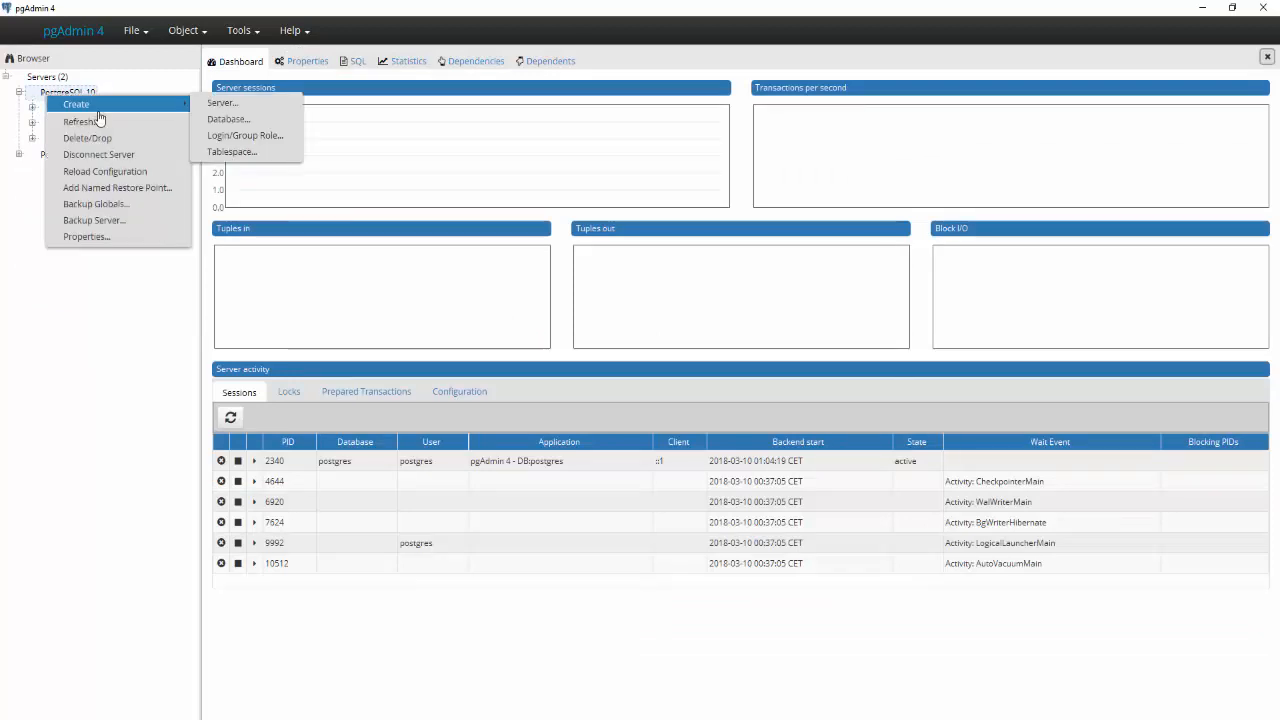
pyautogui.click(295, 61)
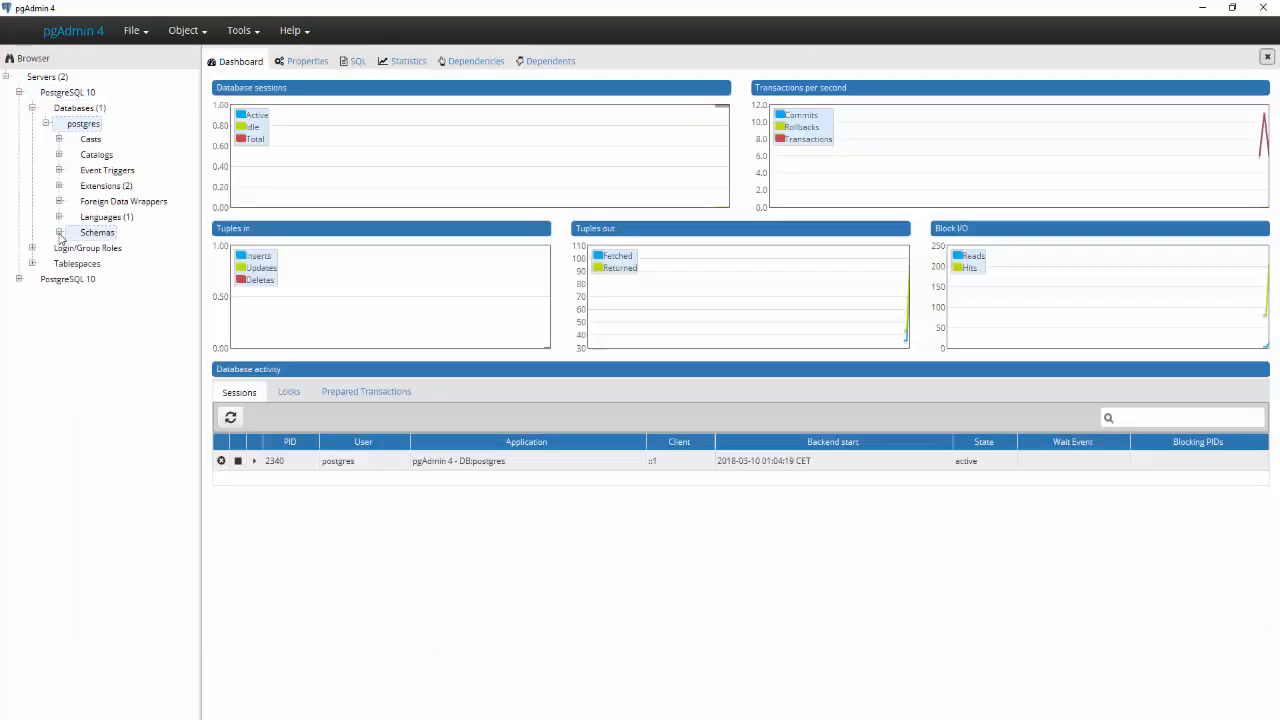
pyautogui.click(59, 232)
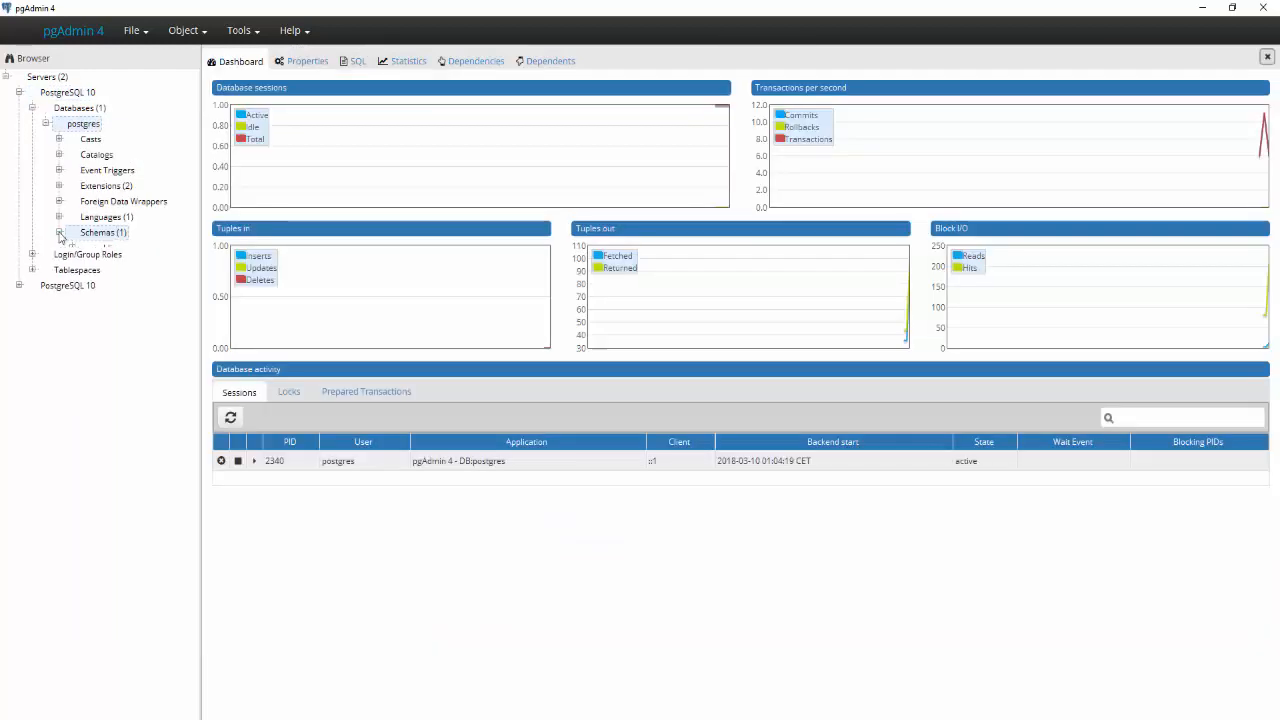
pyautogui.click(32, 107)
pyautogui.click(44, 93)
pyautogui.rightClick(44, 93)
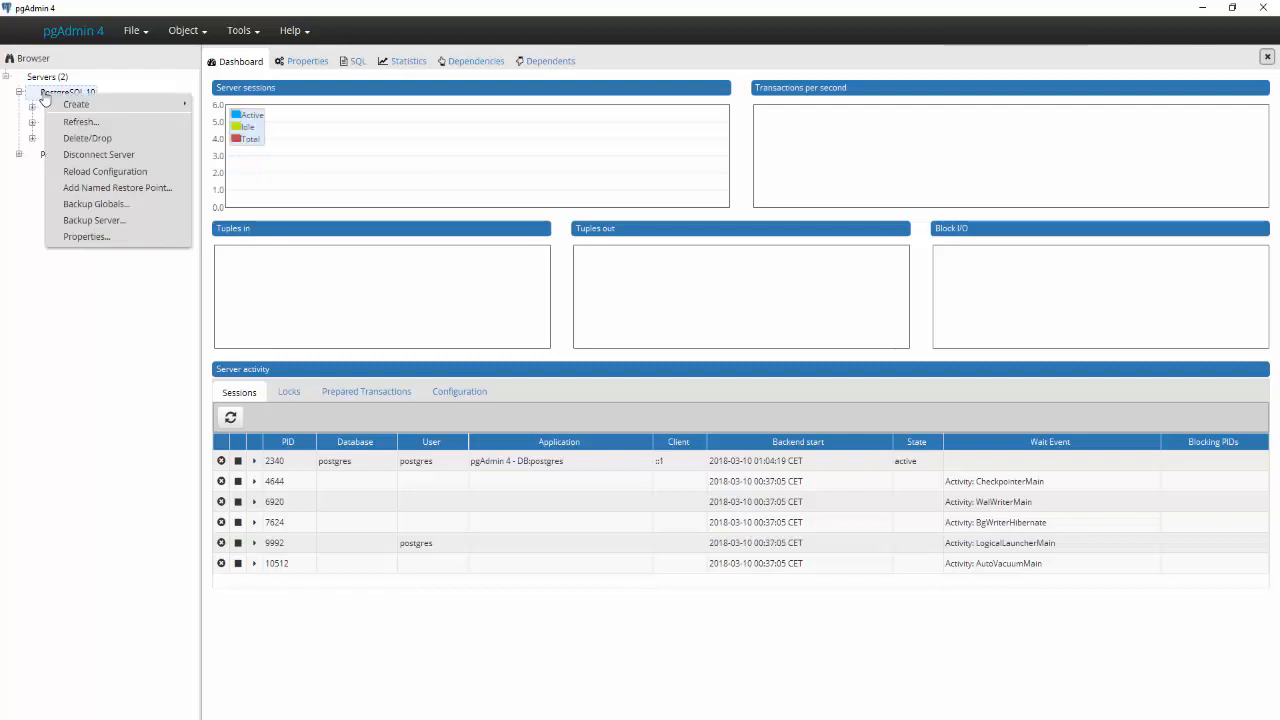
pyautogui.moveTo(98, 106)
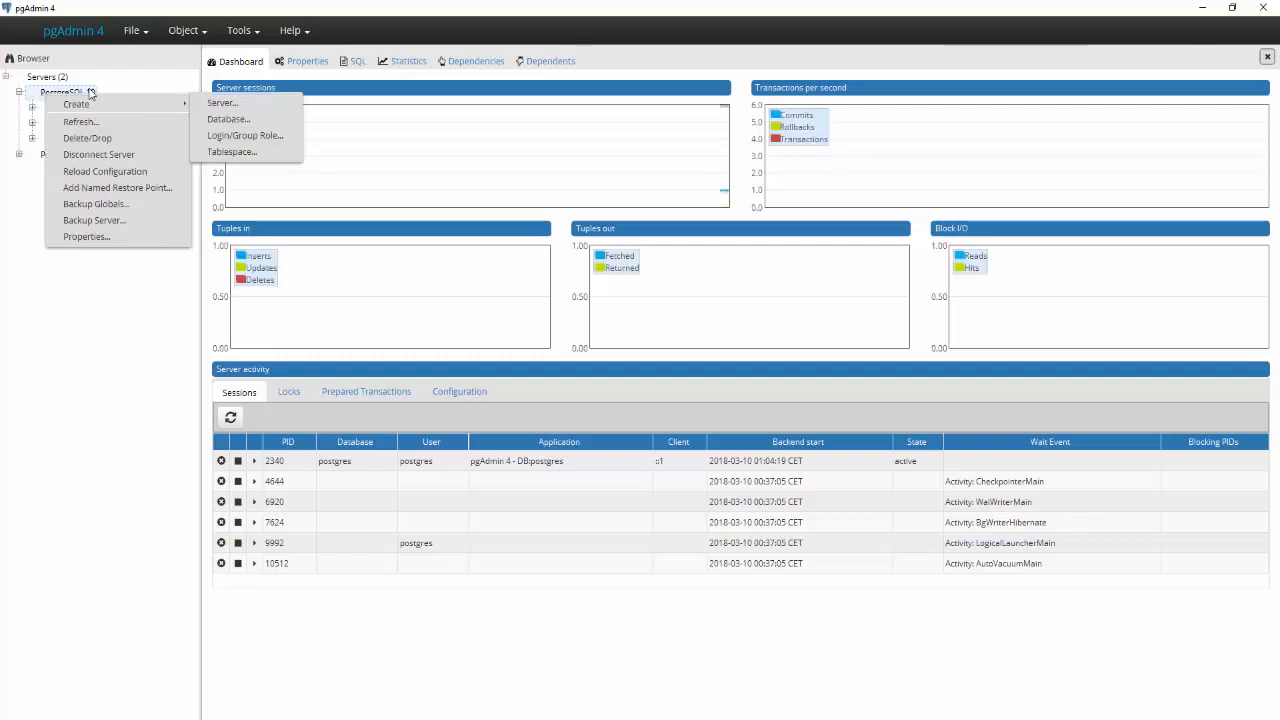
pyautogui.click(292, 67)
pyautogui.click(298, 60)
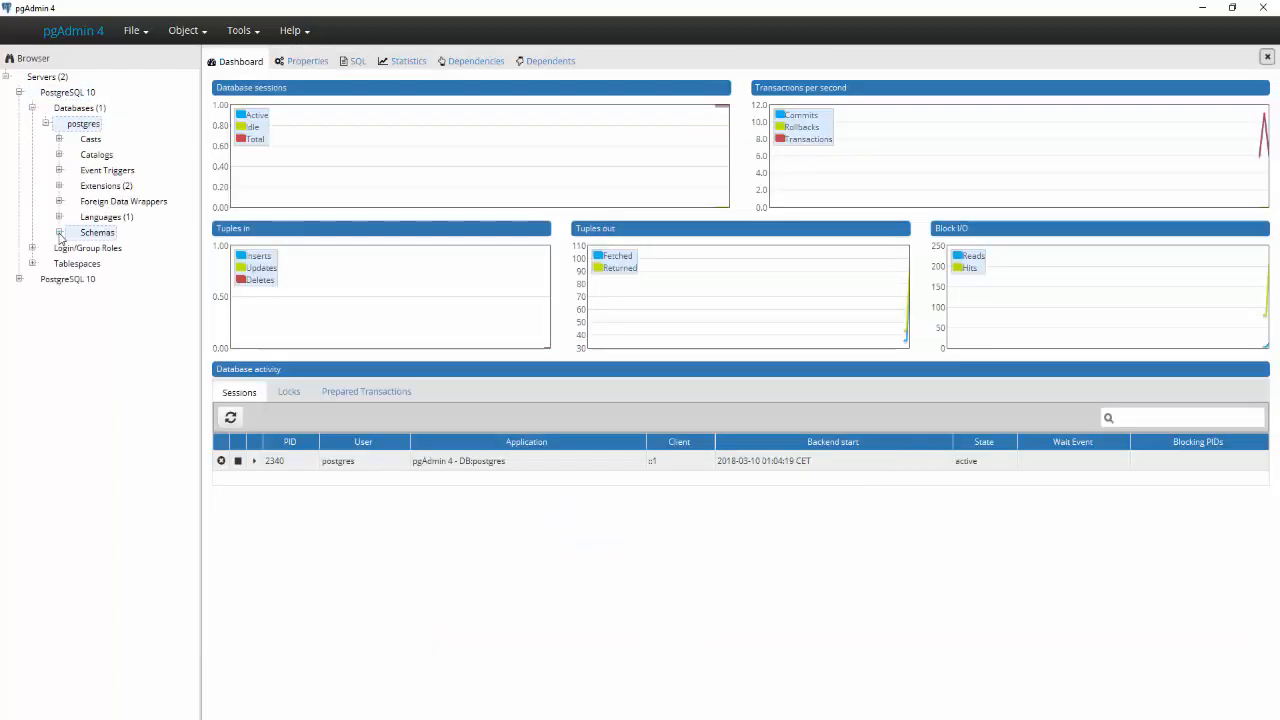
pyautogui.click(59, 232)
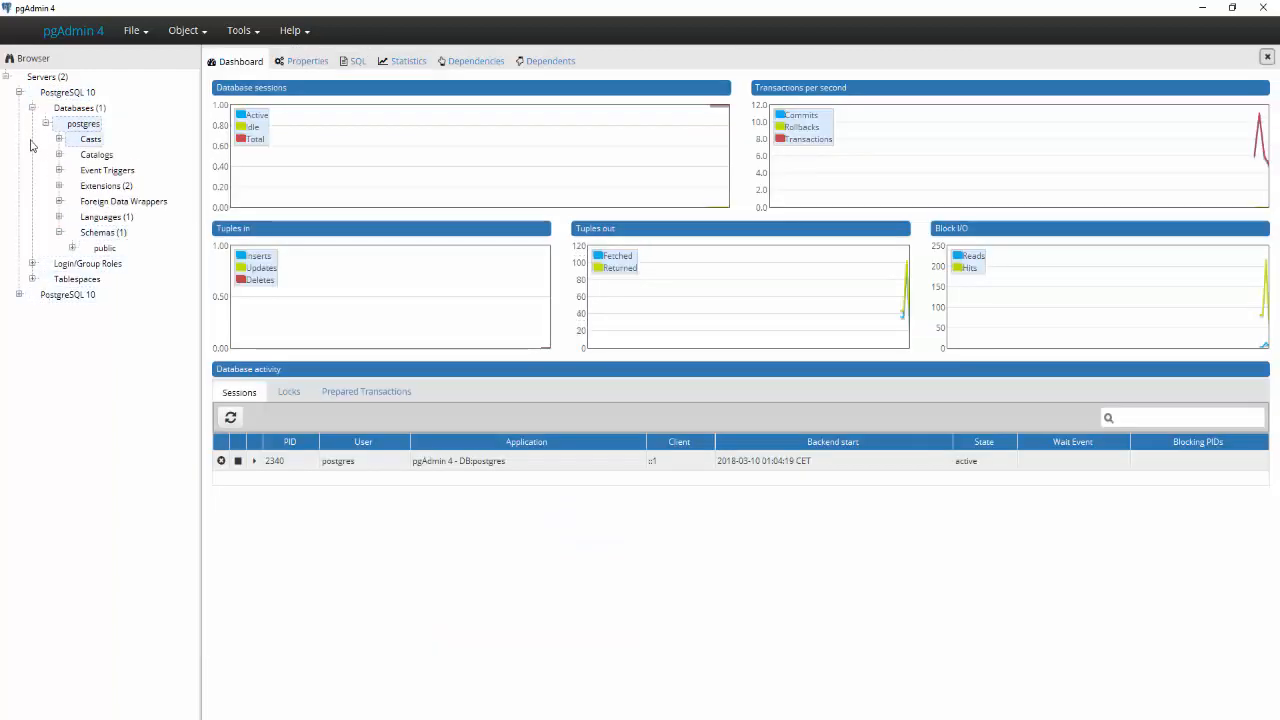
pyautogui.doubleClick(46, 107)
pyautogui.click(44, 94)
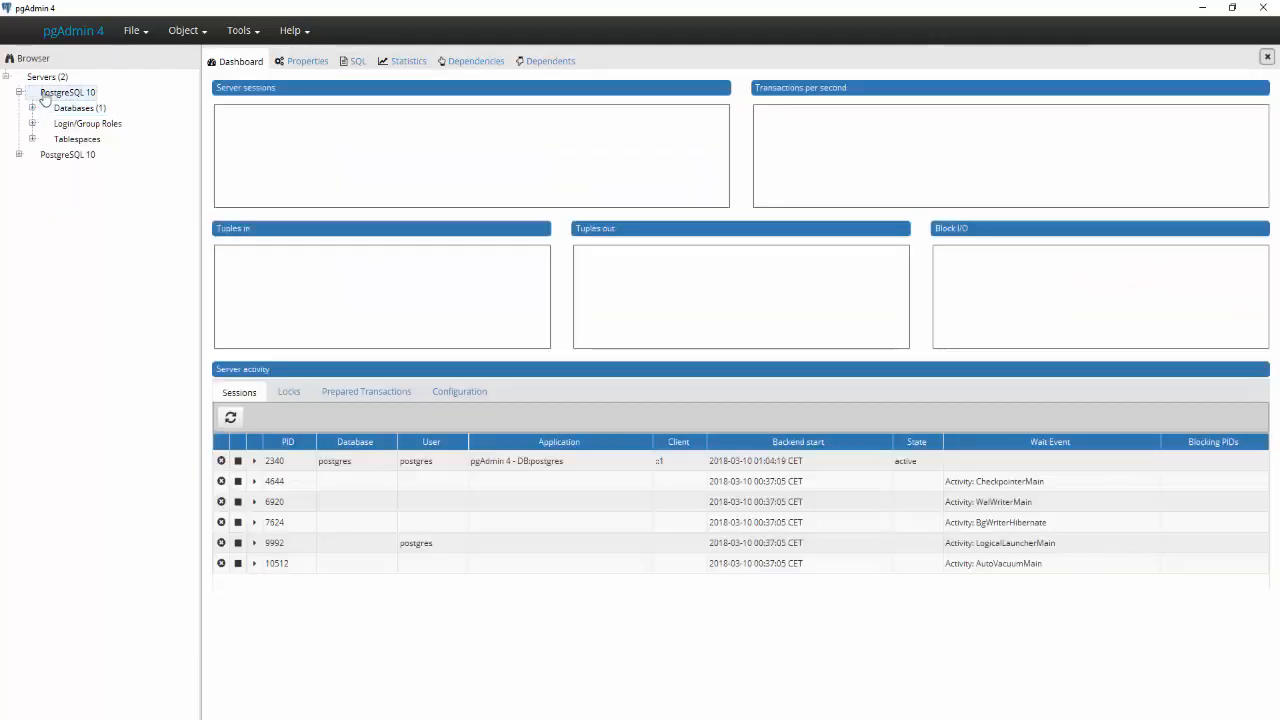
pyautogui.rightClick(44, 95)
pyautogui.moveTo(78, 105)
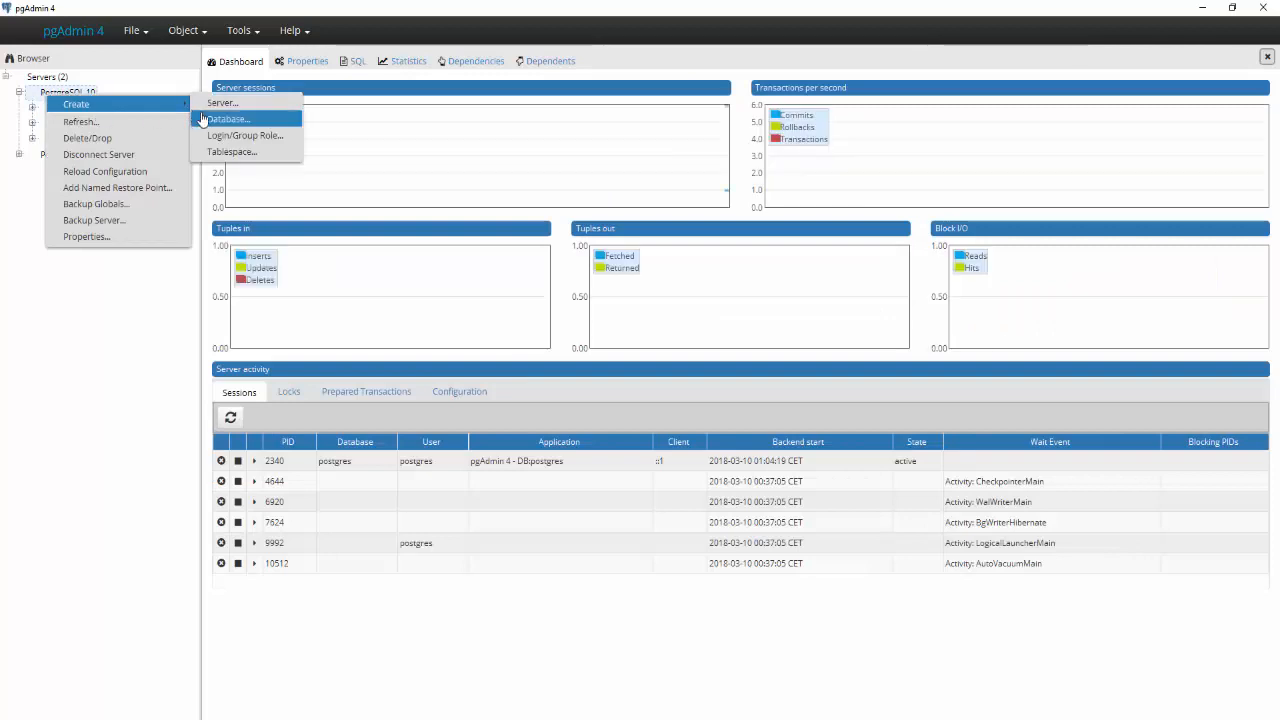
pyautogui.click(292, 67)
pyautogui.click(295, 61)
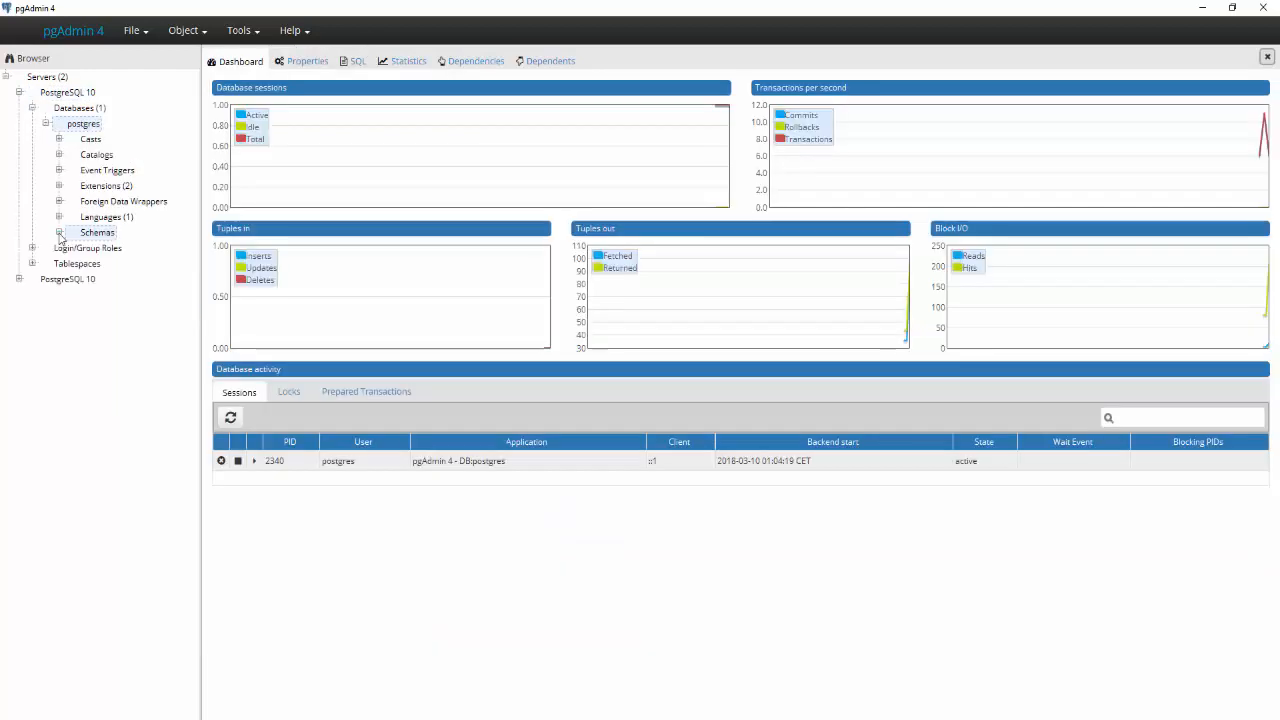
pyautogui.click(59, 232)
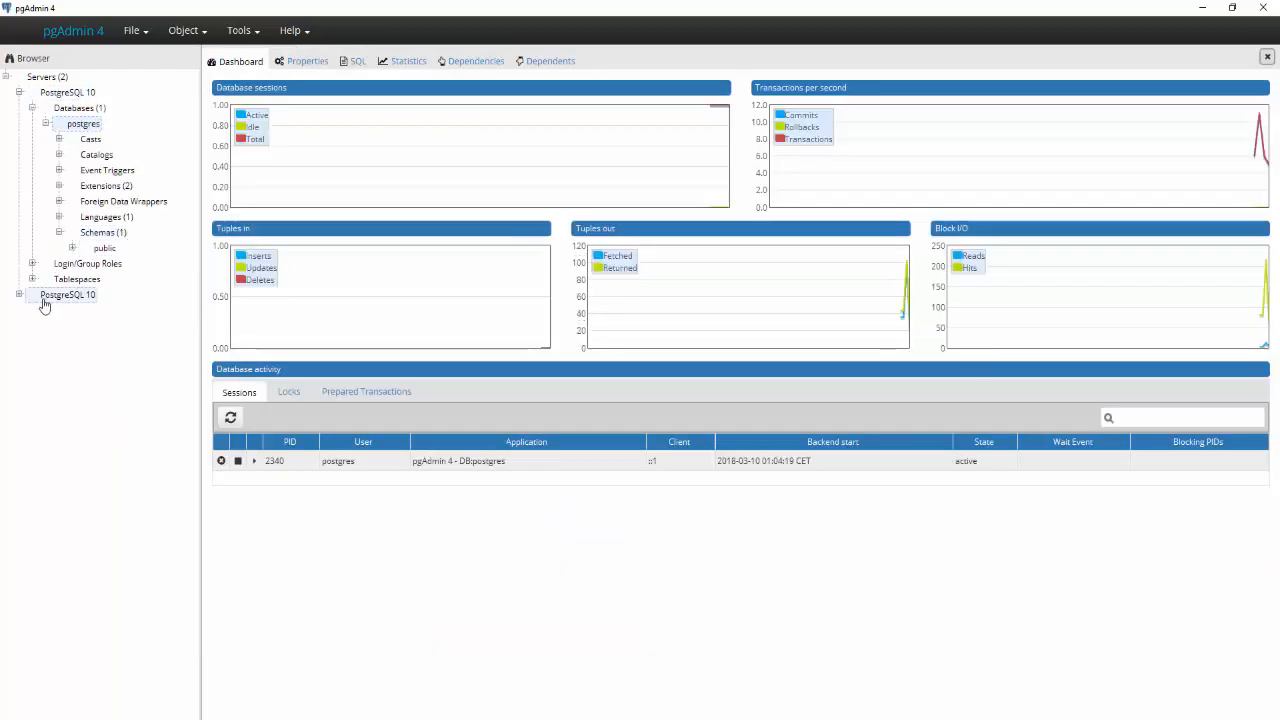
pyautogui.click(78, 107)
pyautogui.click(32, 107)
pyautogui.click(67, 92)
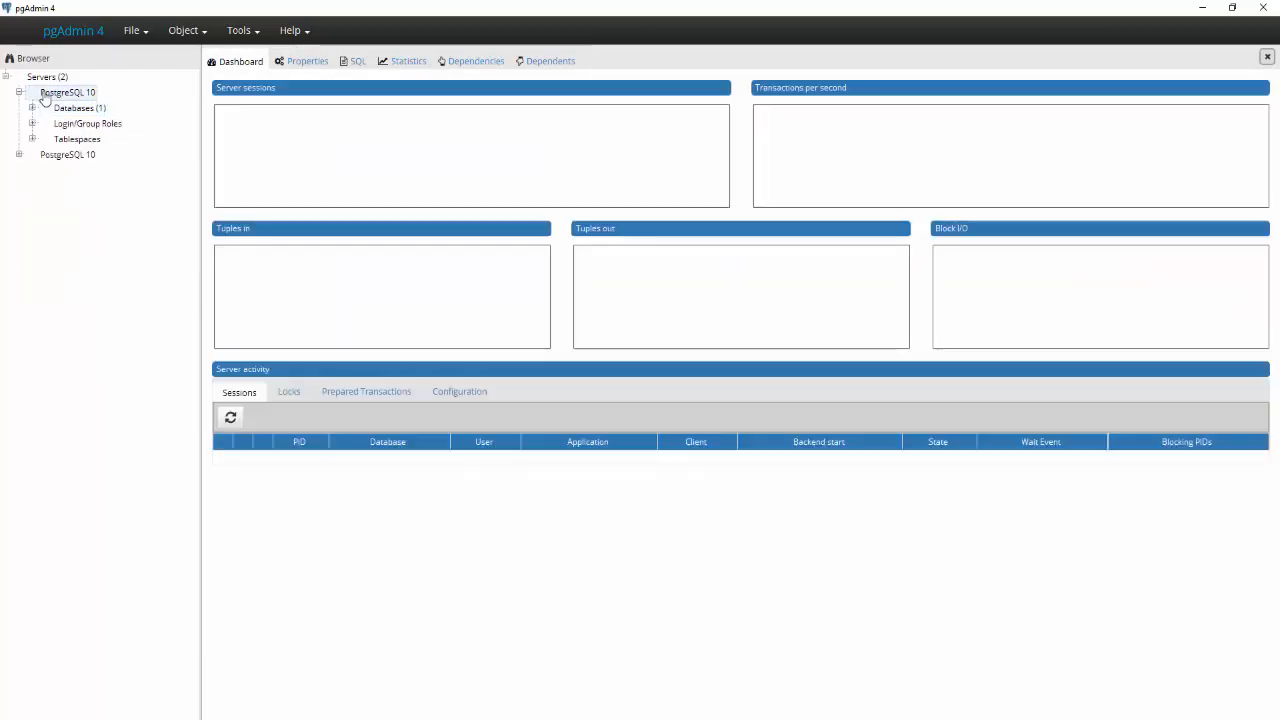
# - Collapse the postgres database and show the PostgreSQL 10 server's Create options
pyautogui.rightClick(44, 95)
pyautogui.moveTo(100, 106)
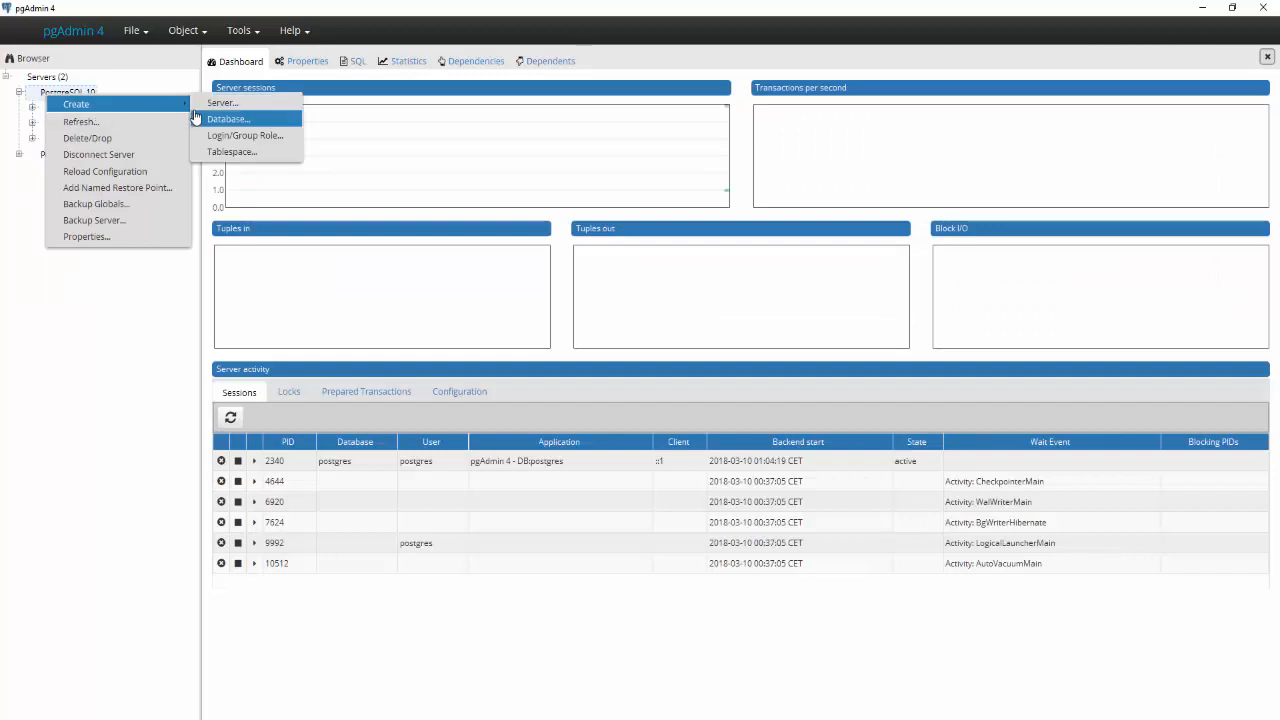
pyautogui.click(291, 67)
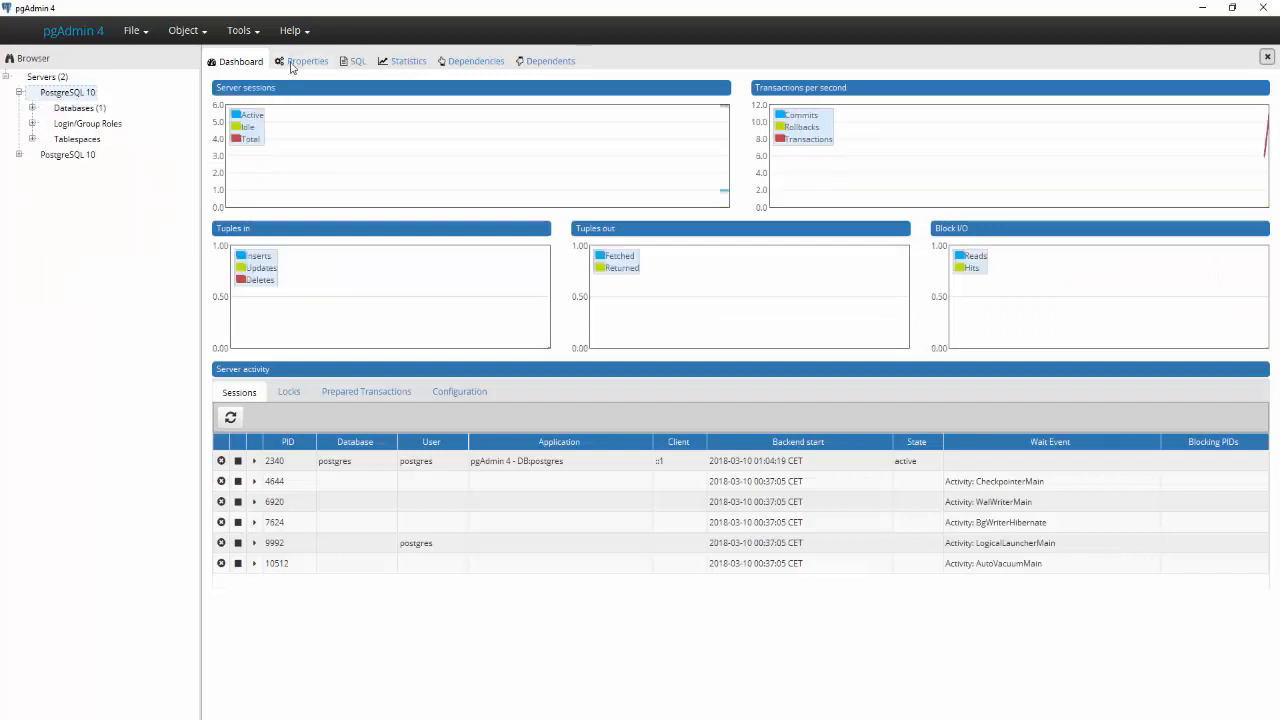
pyautogui.click(294, 61)
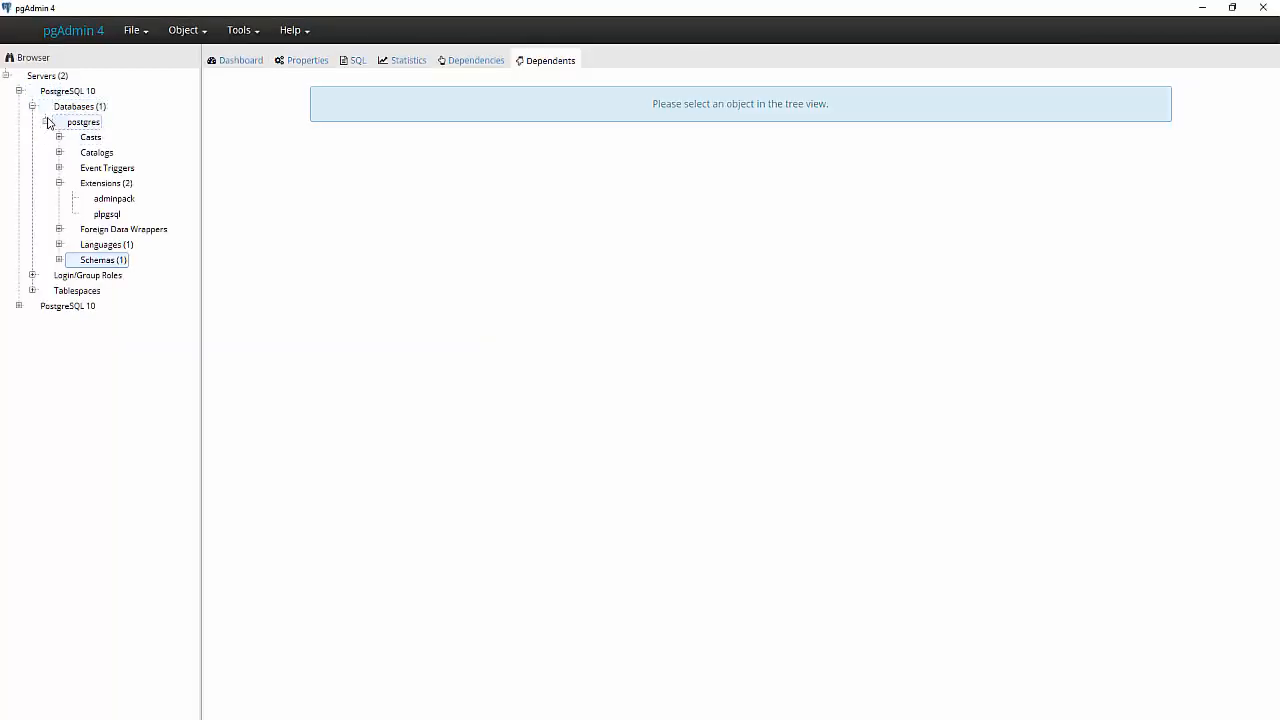
pyautogui.click(46, 121)
pyautogui.rightClick(59, 97)
# - Start a new database with Create > Database… and name it Alumnos
pyautogui.moveTo(97, 104)
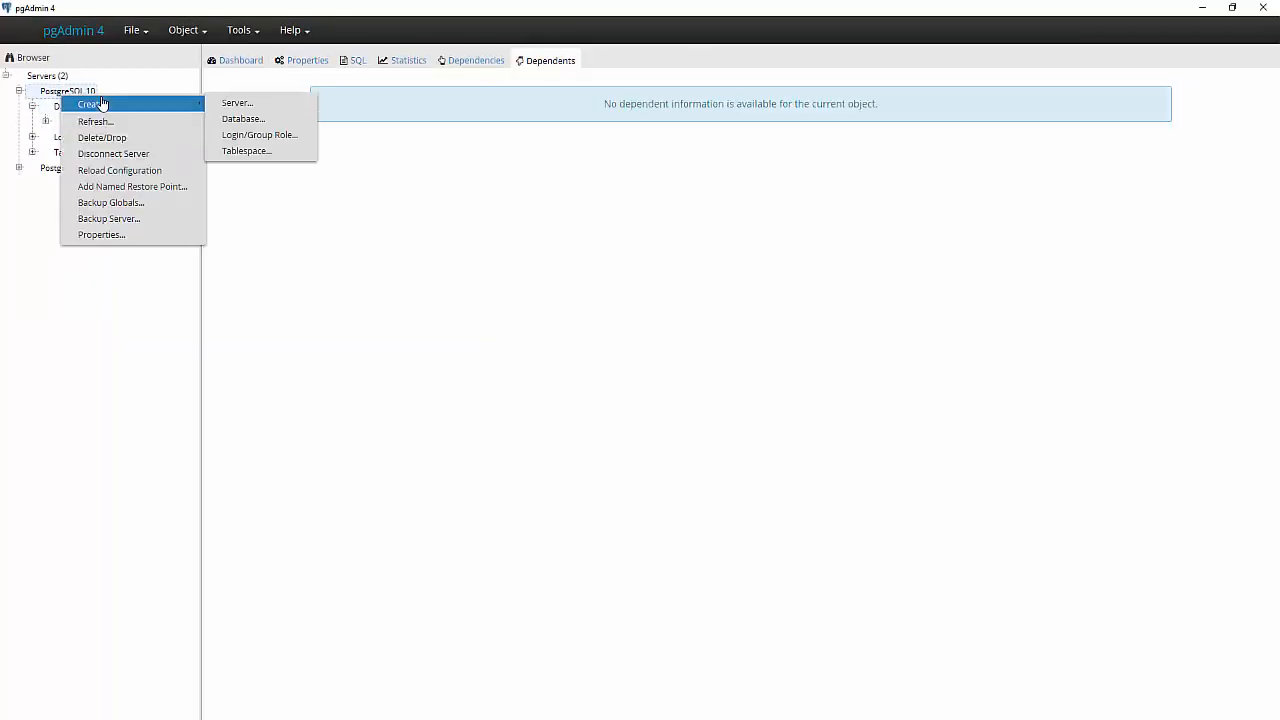
pyautogui.click(260, 120)
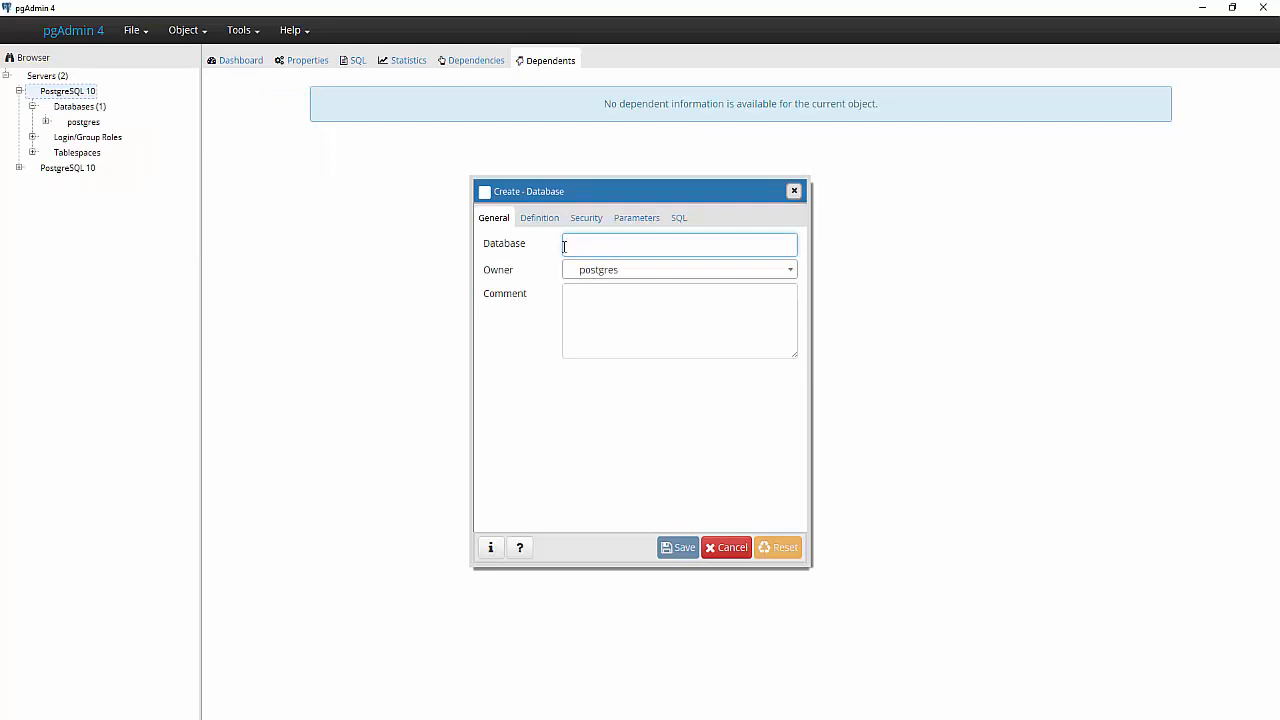
pyautogui.write('alUMNOS')
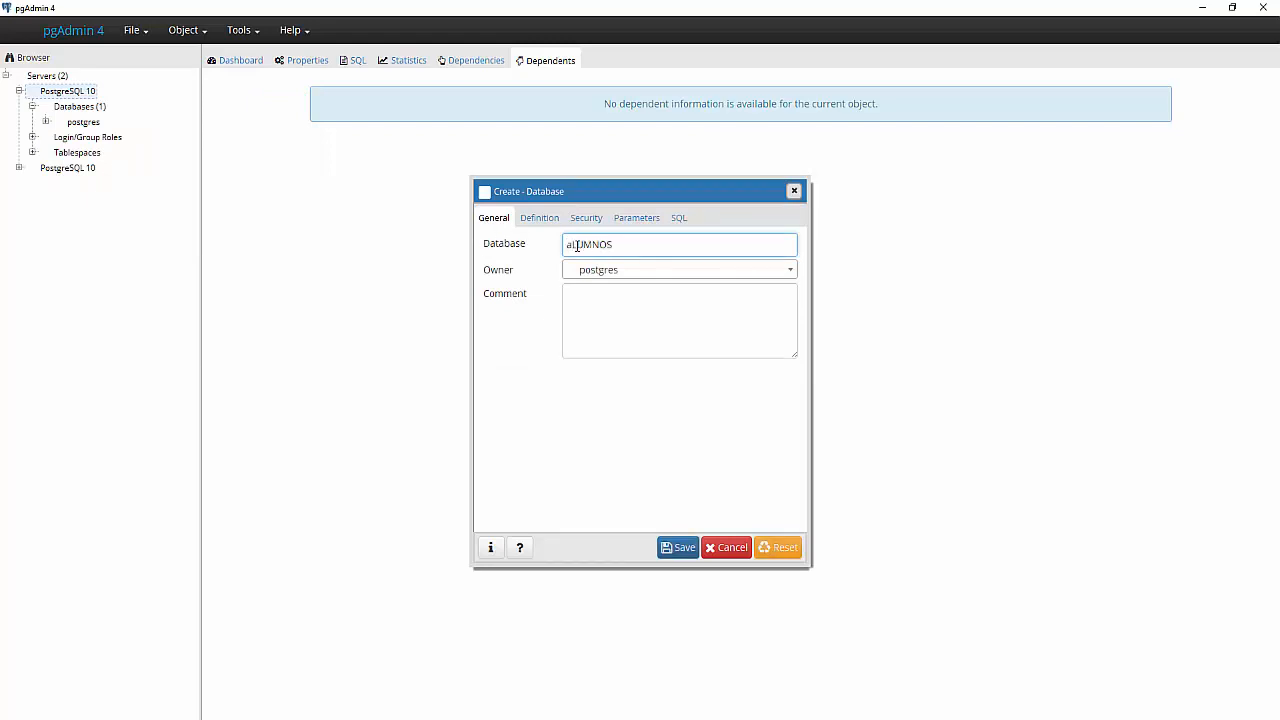
pyautogui.doubleClick(577, 246)
pyautogui.write('a')
pyautogui.press('BackSpace')
# - Keep UTF8 encoding, review Security and Parameters, and preview the generated CREATE DATABASE SQL
pyautogui.click(540, 218)
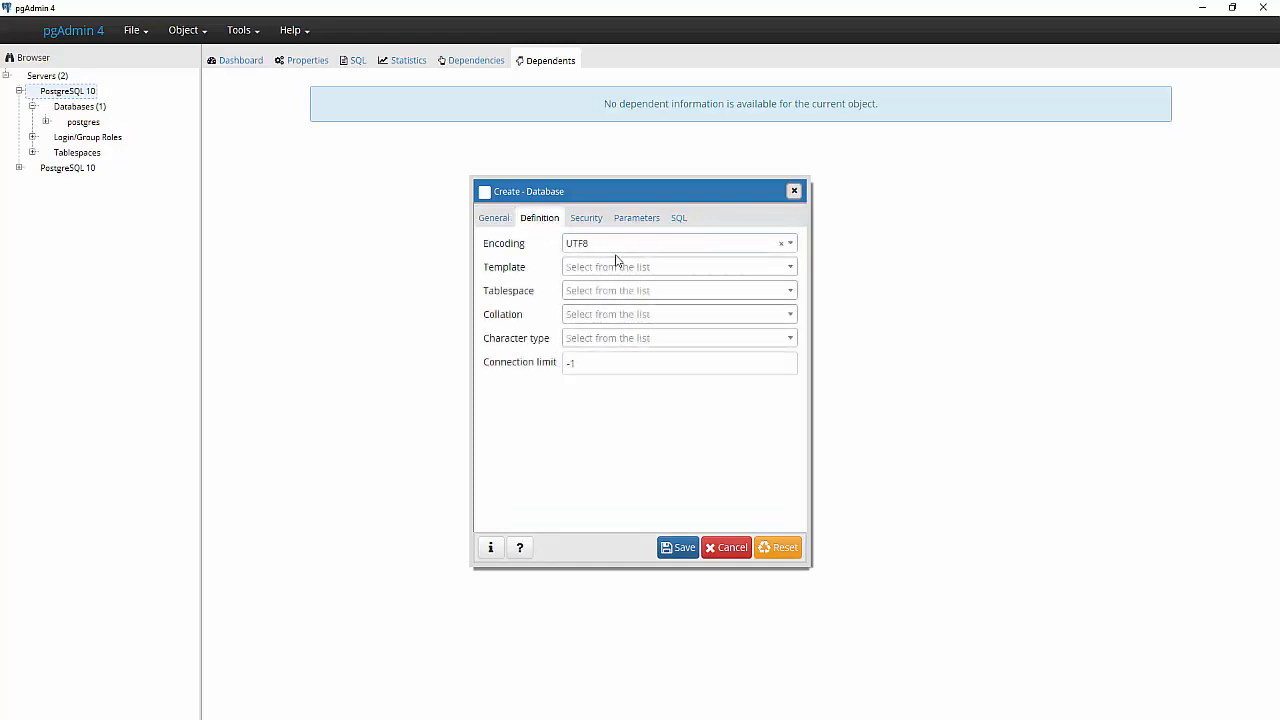
pyautogui.click(603, 247)
pyautogui.click(613, 250)
pyautogui.click(584, 219)
pyautogui.click(650, 219)
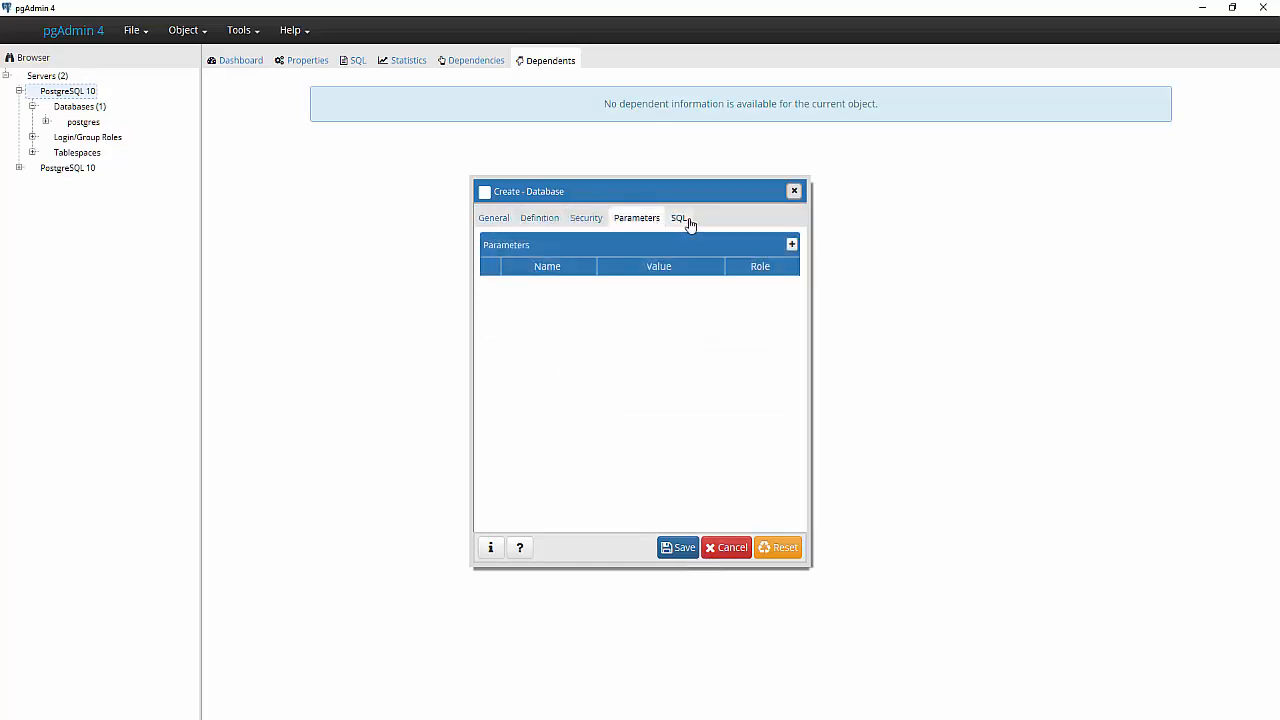
pyautogui.click(684, 219)
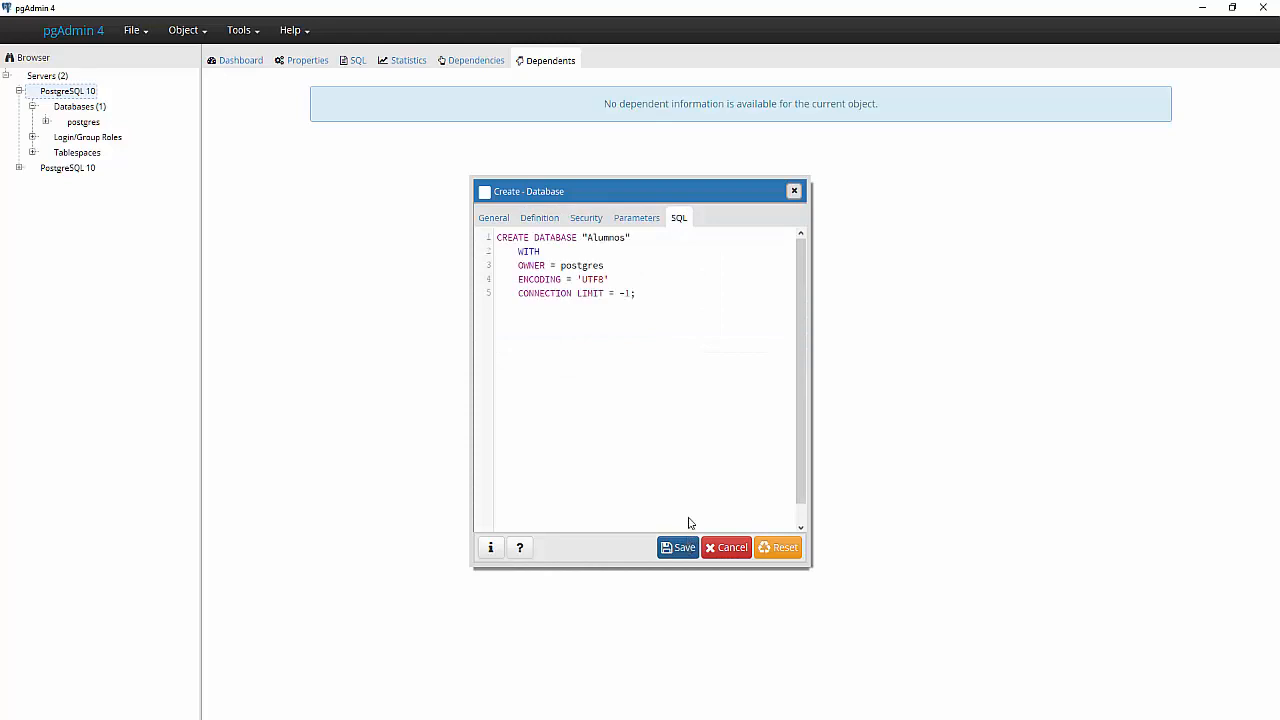
# - Select and copy the generated CREATE DATABASE script
pyautogui.moveTo(636, 293); pyautogui.dragTo(480, 233)
pyautogui.hotkey('ctrl', 'c')
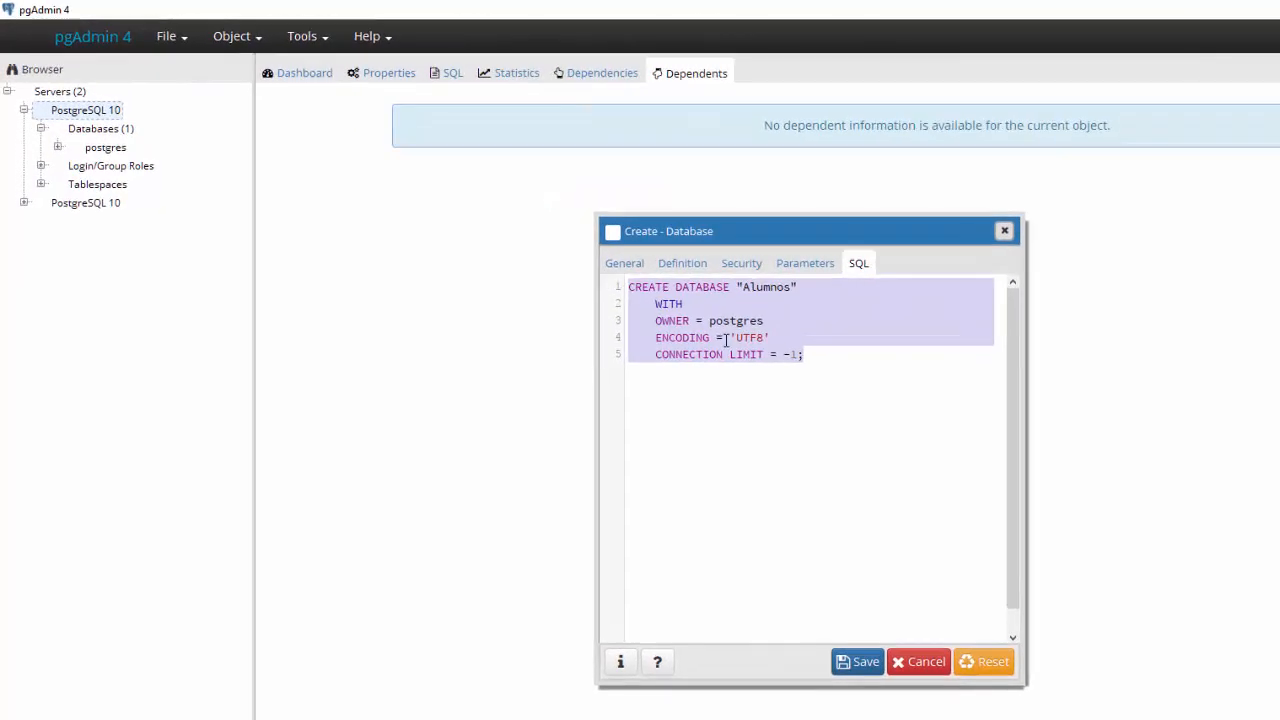
pyautogui.rightClick(727, 346)
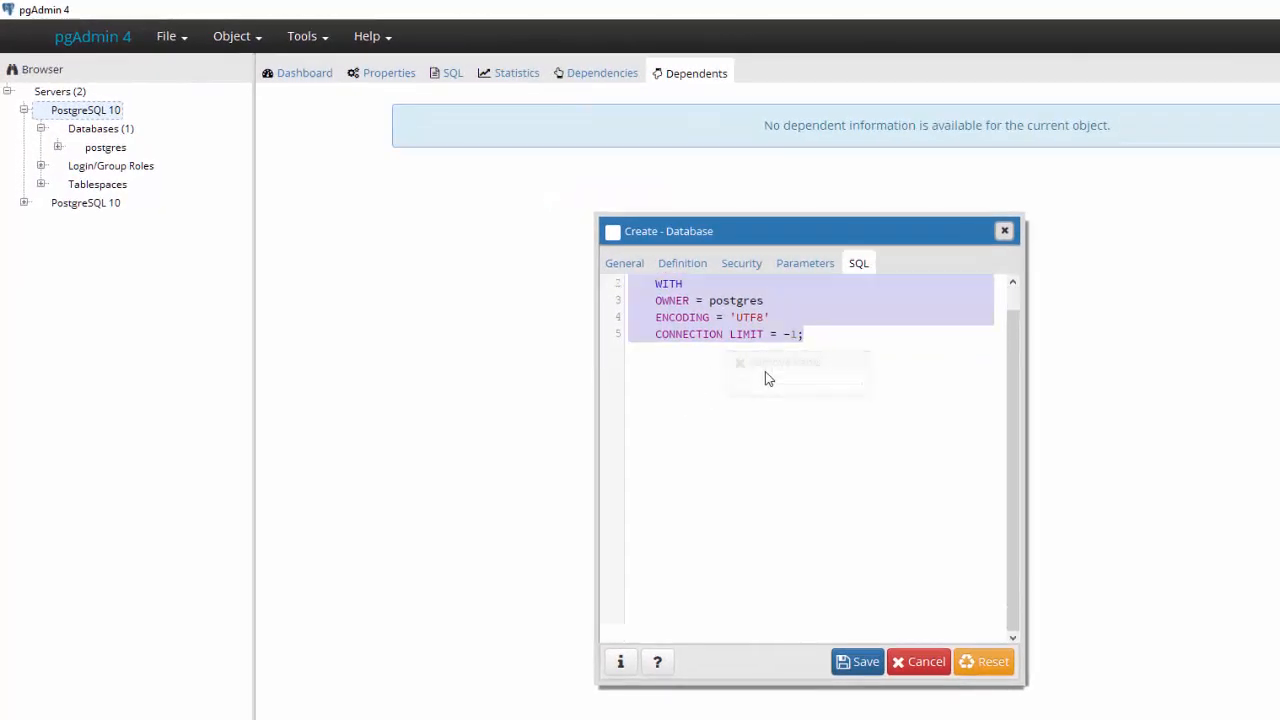
pyautogui.click(820, 346)
pyautogui.moveTo(815, 336); pyautogui.dragTo(608, 277)
pyautogui.scroll(1, 728, 385)
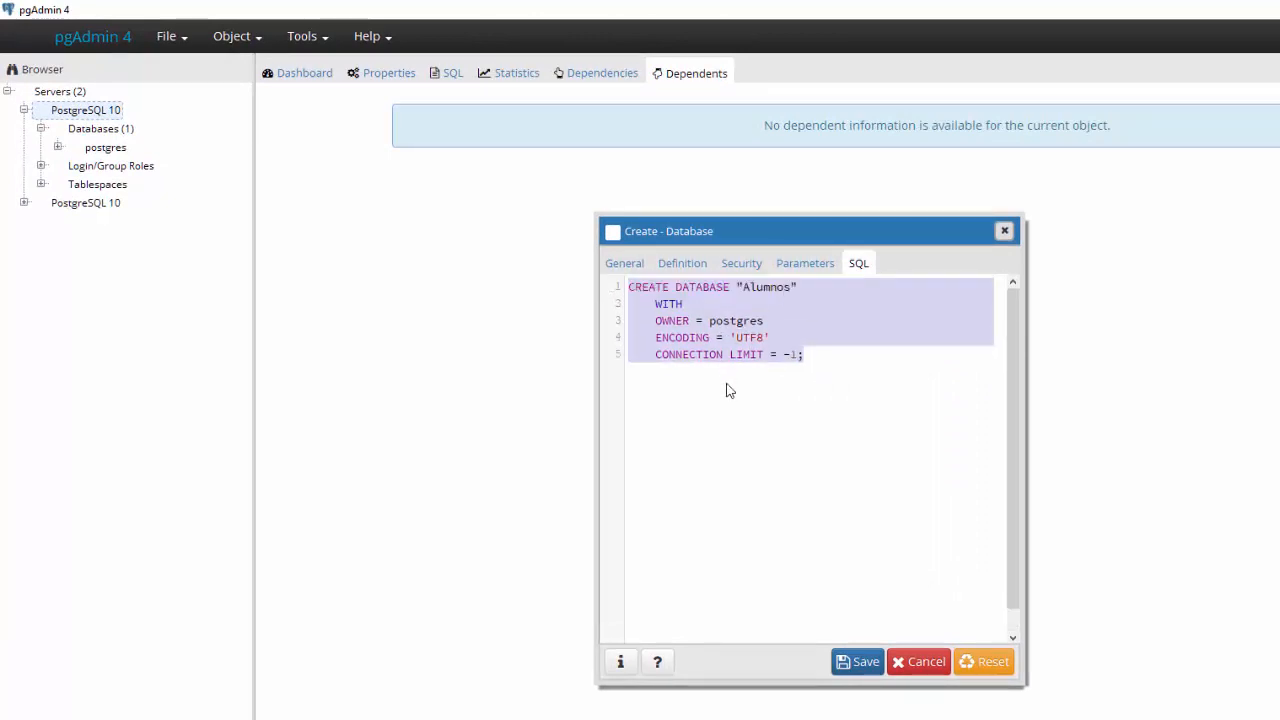
# - Save the dialog to create the Alumnos database
pyautogui.click(861, 662)
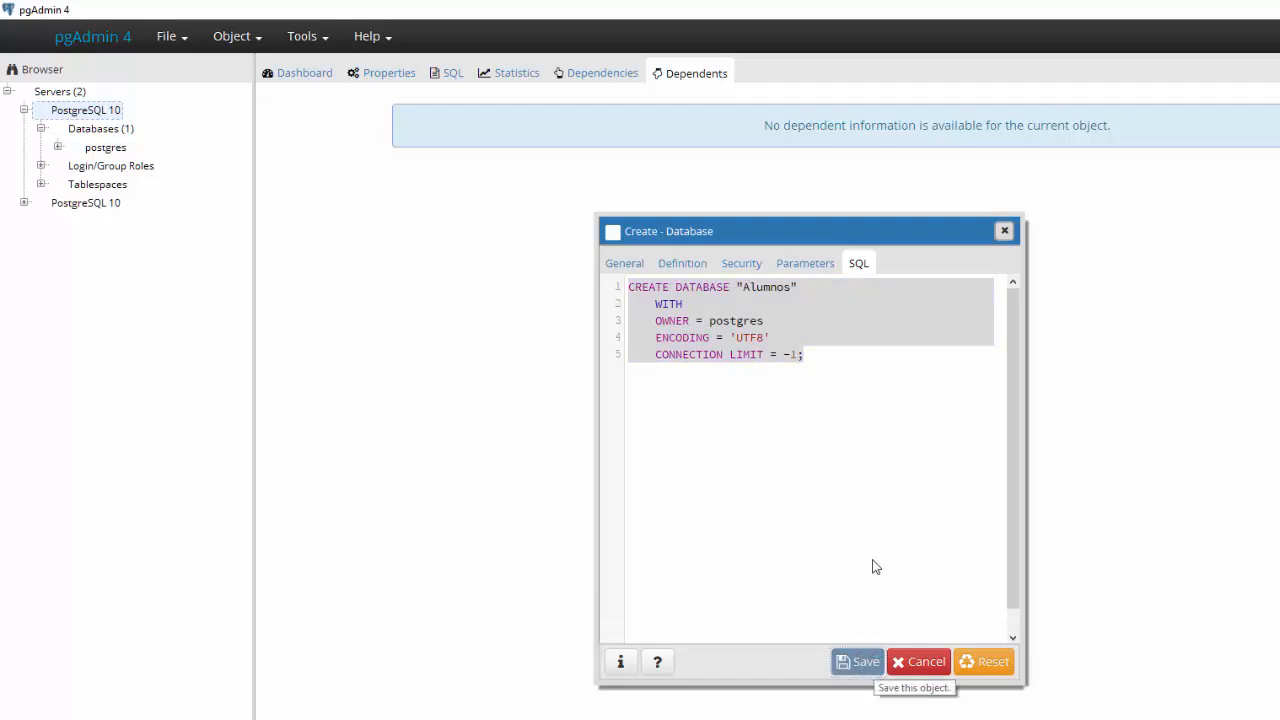
pyautogui.click(856, 356)
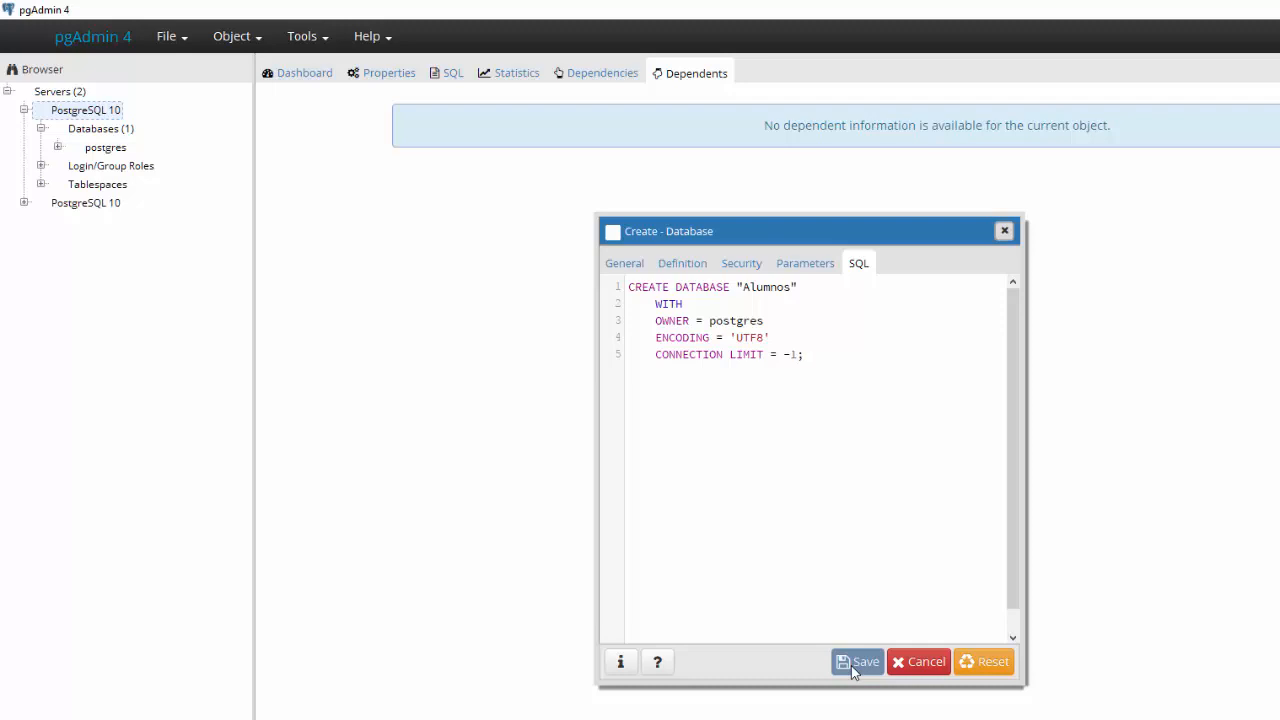
pyautogui.click(851, 665)
pyautogui.click(237, 36)
pyautogui.click(306, 38)
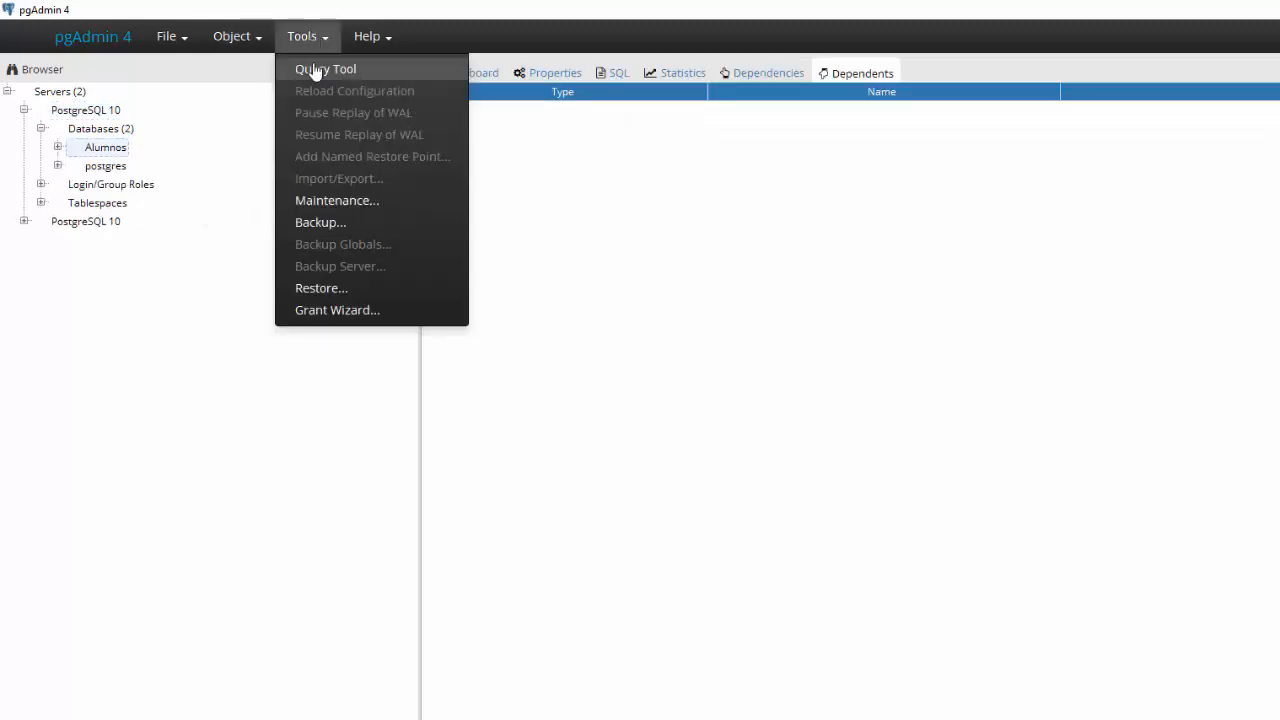
# - Paste the script into the Query Tool, rename the database to Alumnos2, and execute it
pyautogui.click(316, 70)
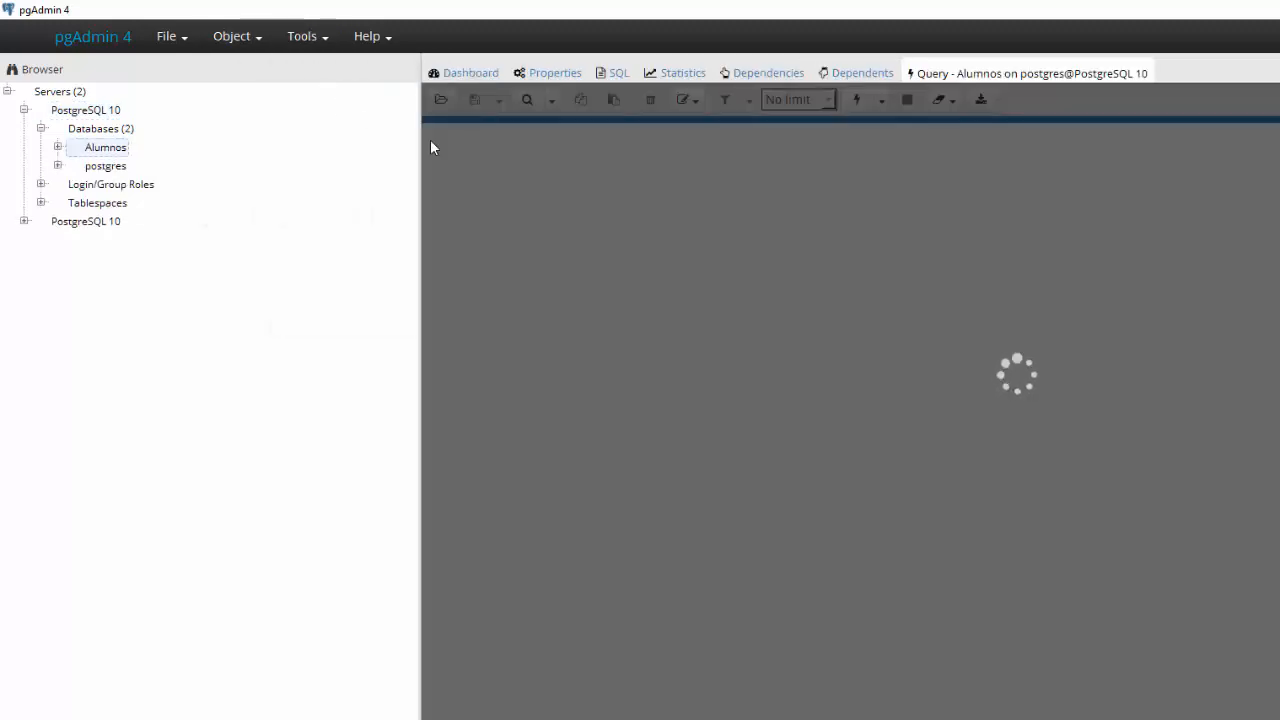
pyautogui.hotkey('ctrl', 'v')
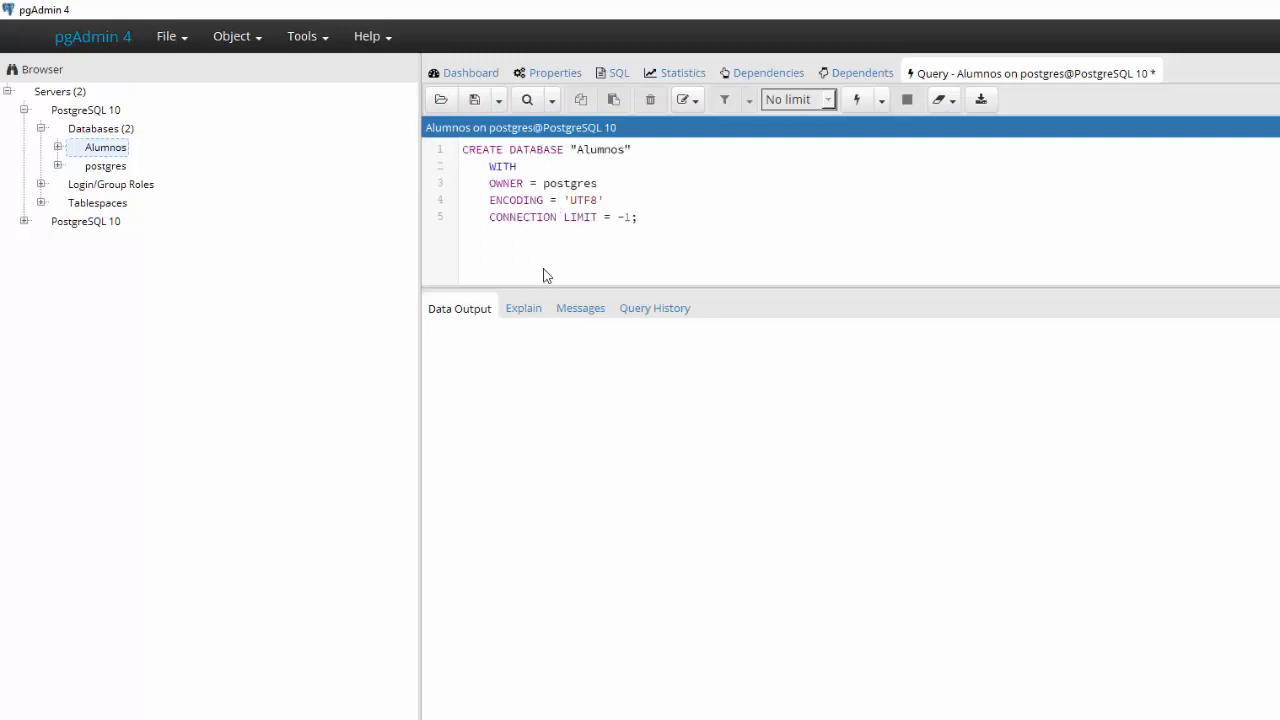
pyautogui.moveTo(538, 285); pyautogui.dragTo(548, 450)
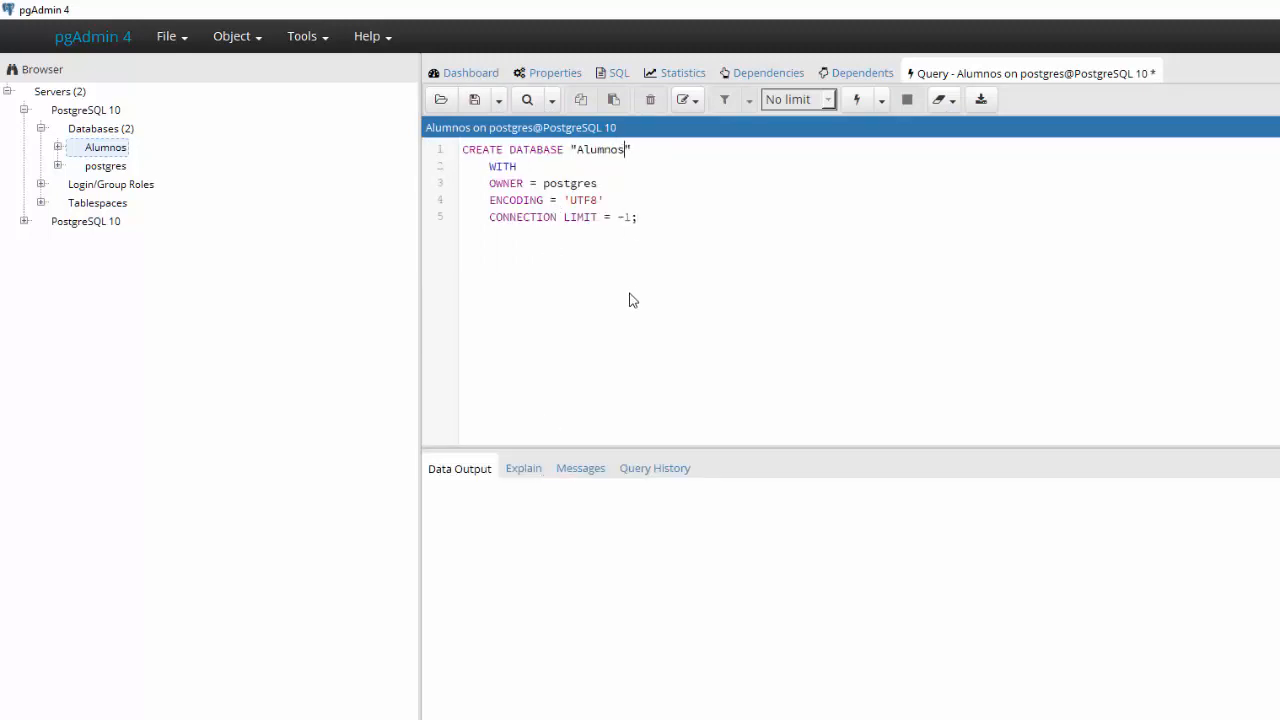
pyautogui.write('2')
pyautogui.hotkey('ctrl', 'a')
pyautogui.click(855, 100)
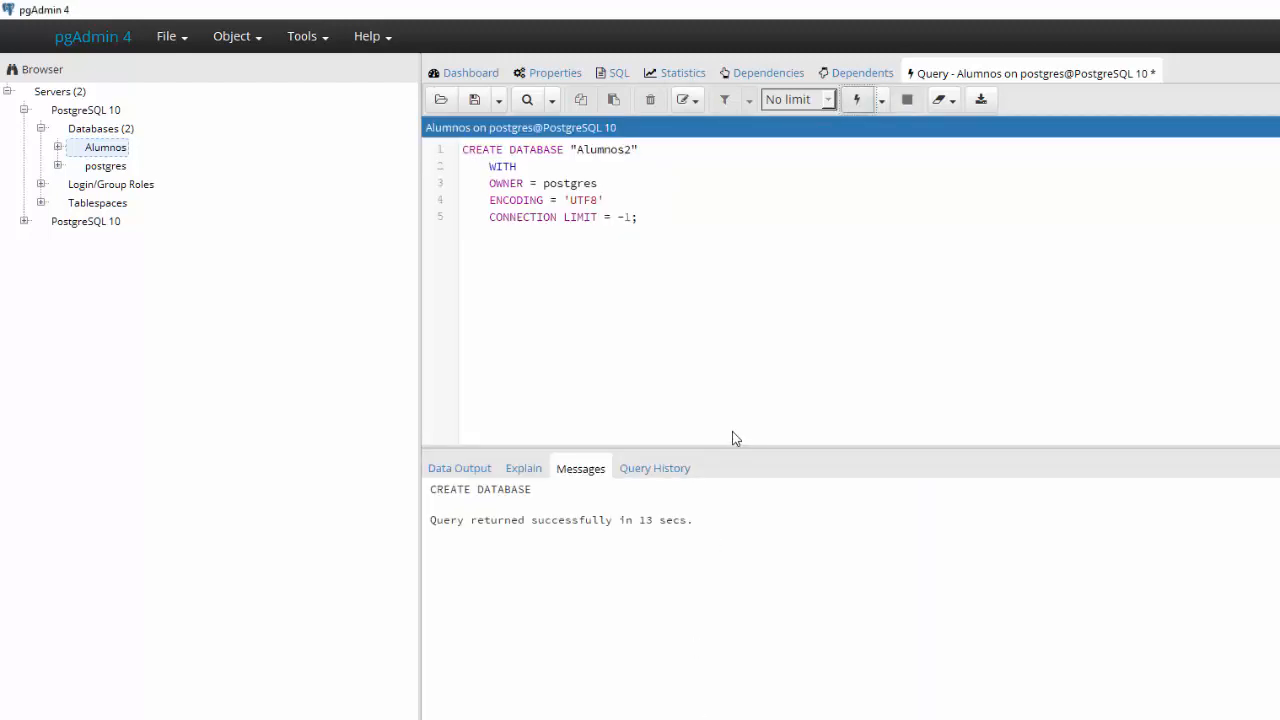
pyautogui.click(128, 133)
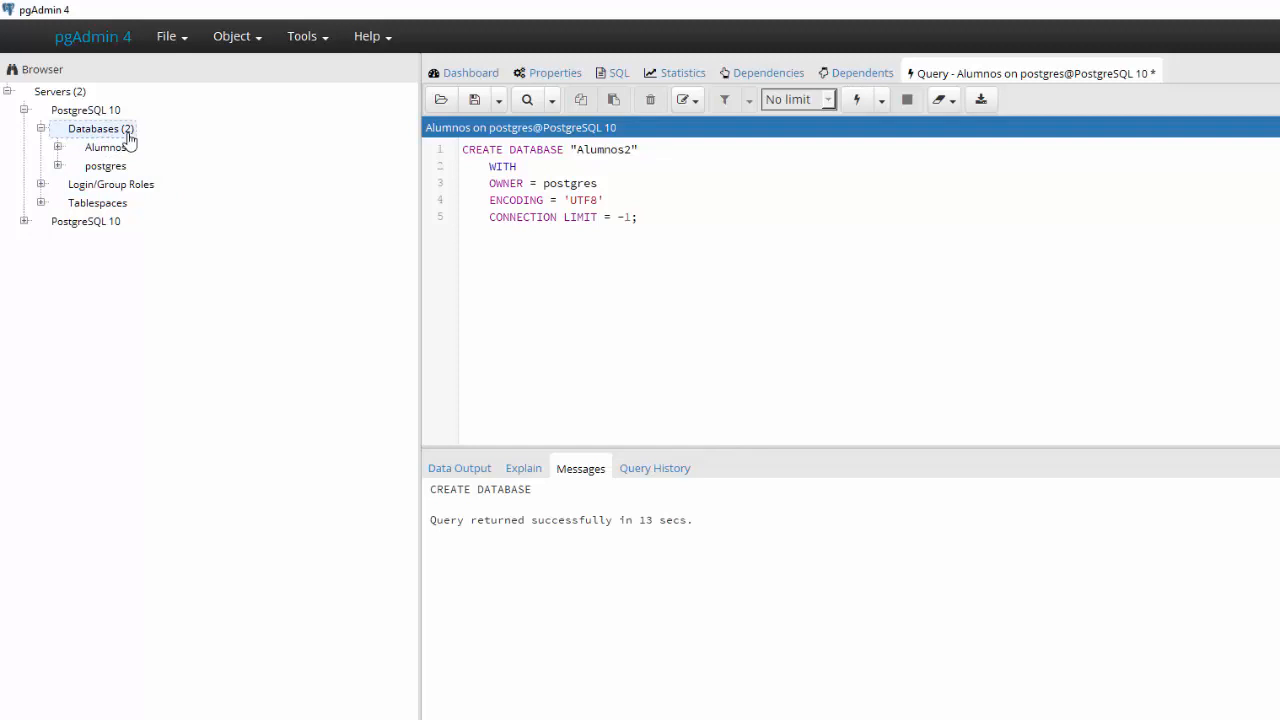
# - Refresh the Databases list so Alumnos2 appears, and expand Alumnos's Schemas
pyautogui.rightClick(128, 140)
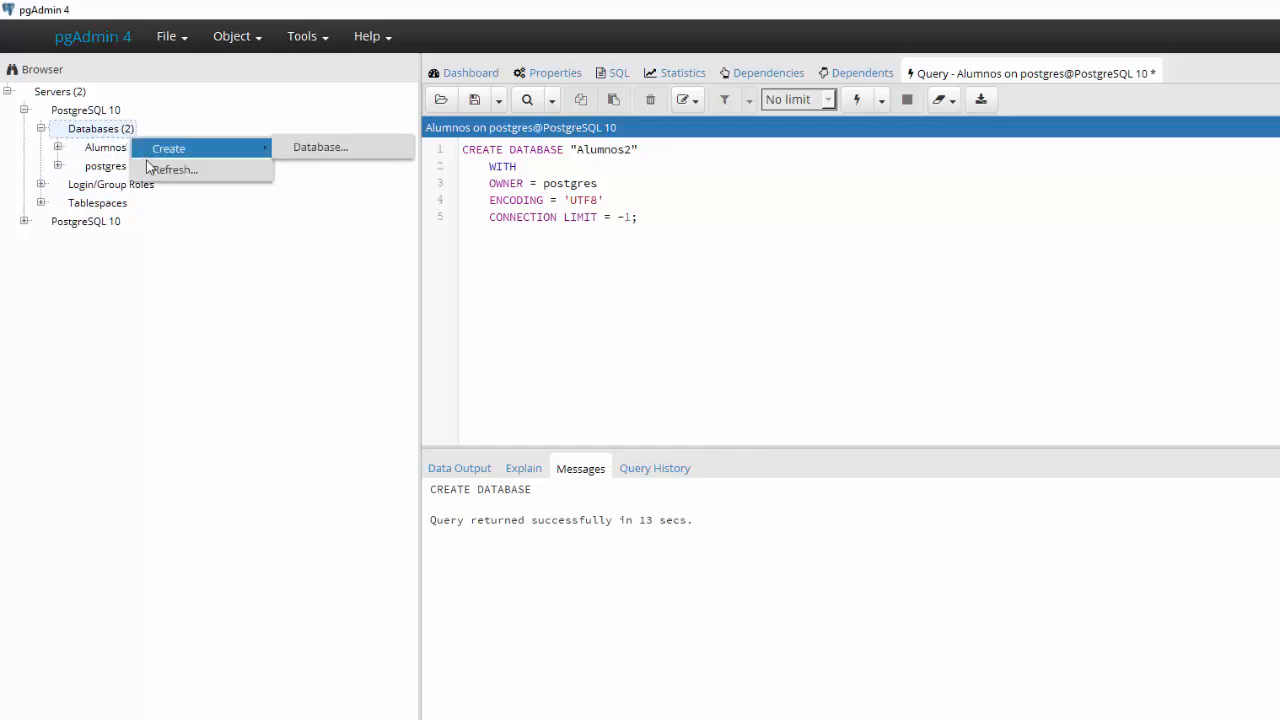
pyautogui.click(152, 170)
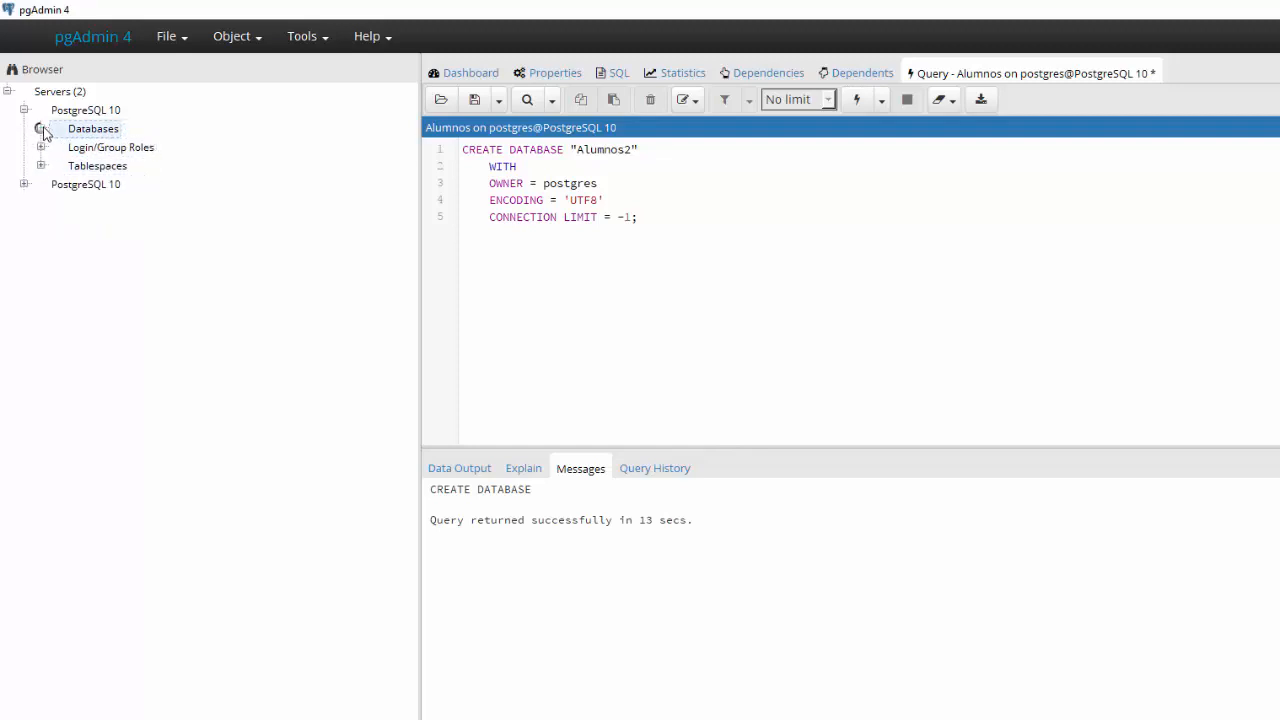
pyautogui.click(40, 128)
pyautogui.click(100, 166)
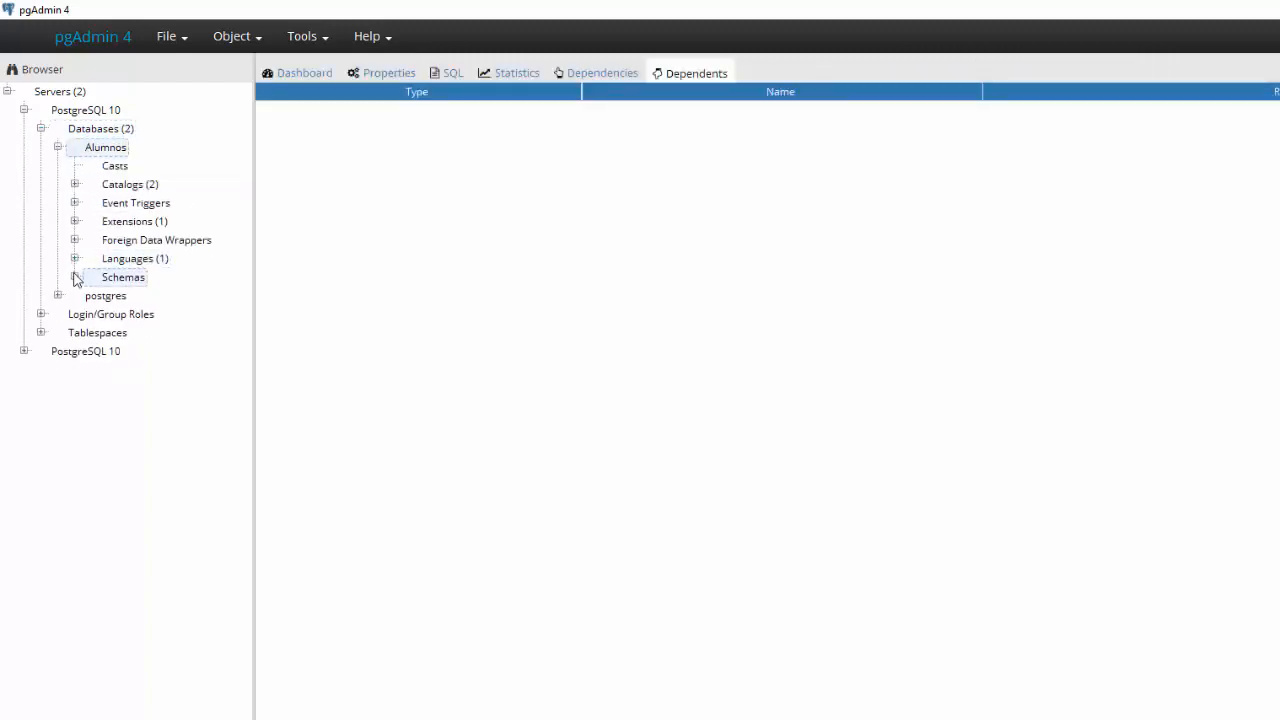
pyautogui.click(74, 277)
# - Browse the public schema's Tables, widen the tree panel, and collapse the Alumnos database
pyautogui.click(91, 297)
pyautogui.click(91, 297)
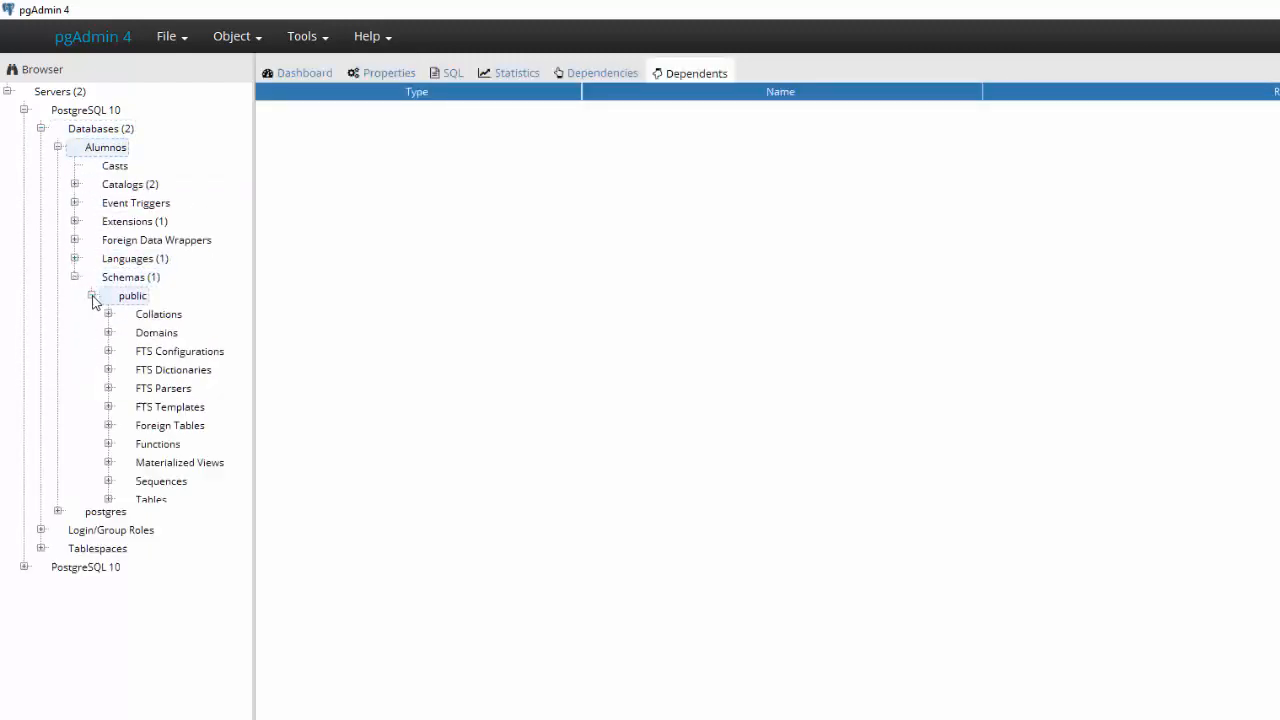
pyautogui.click(109, 500)
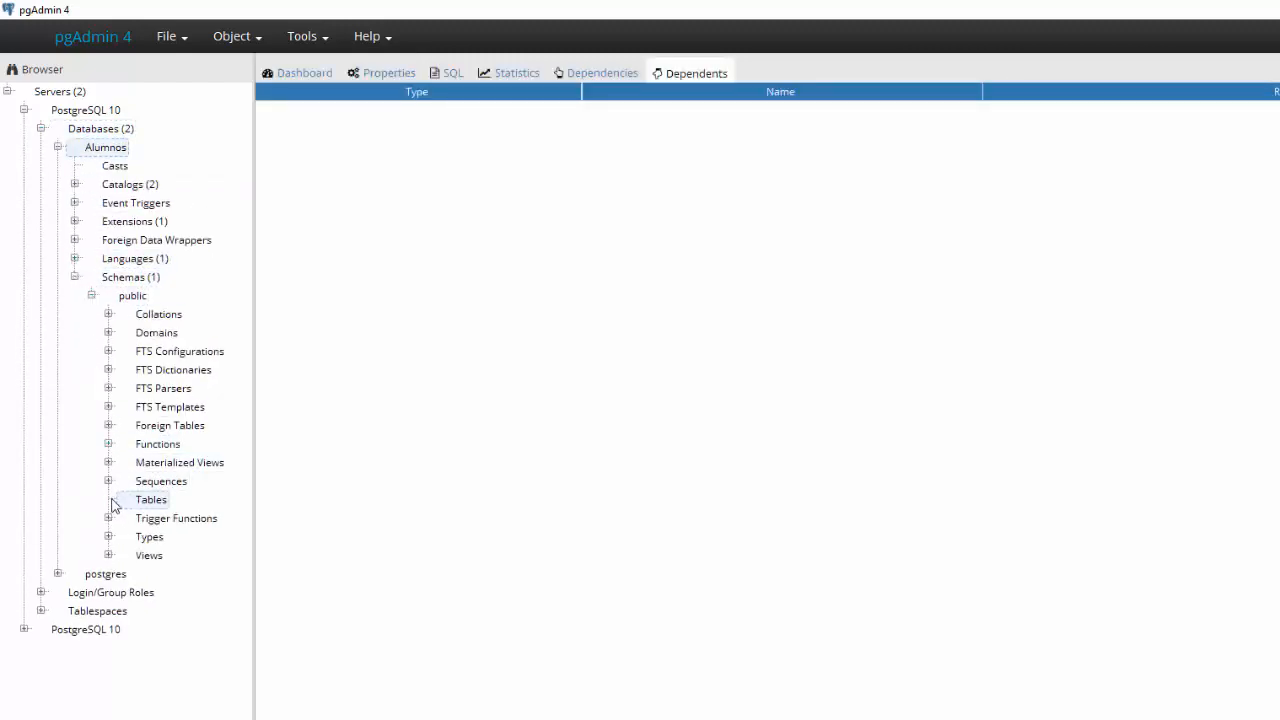
pyautogui.moveTo(252, 513); pyautogui.dragTo(419, 528)
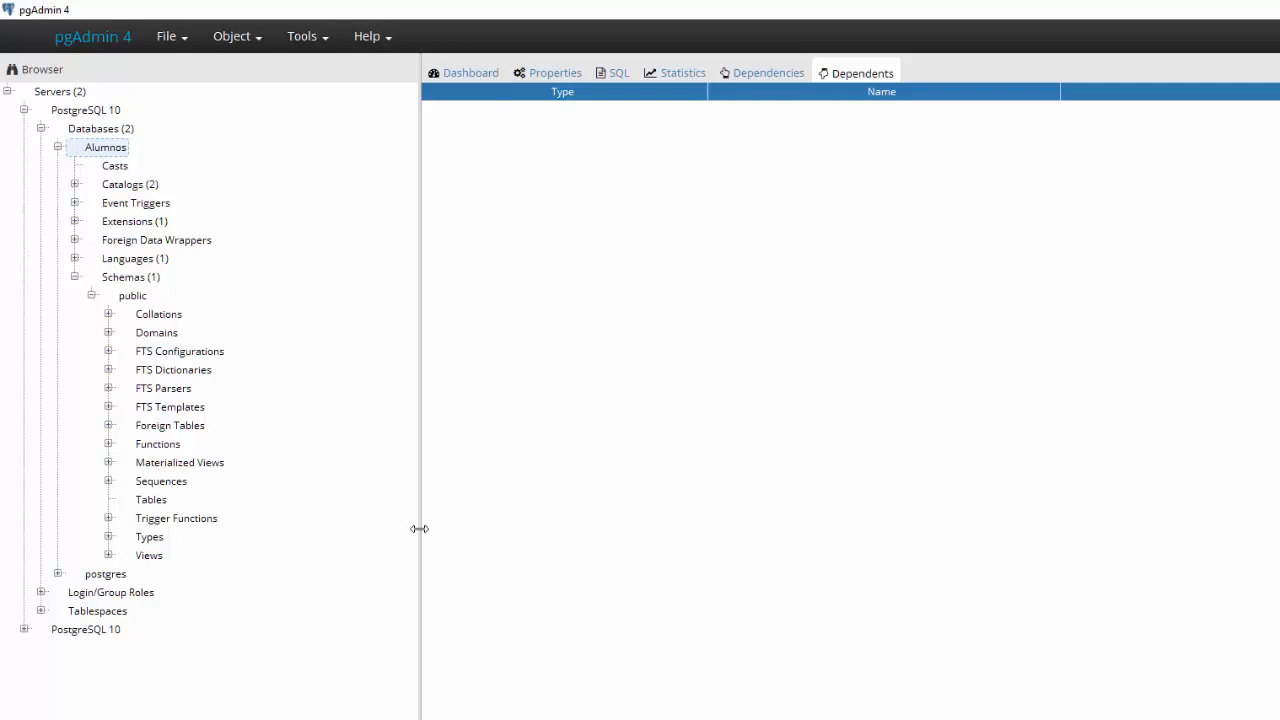
pyautogui.click(58, 147)
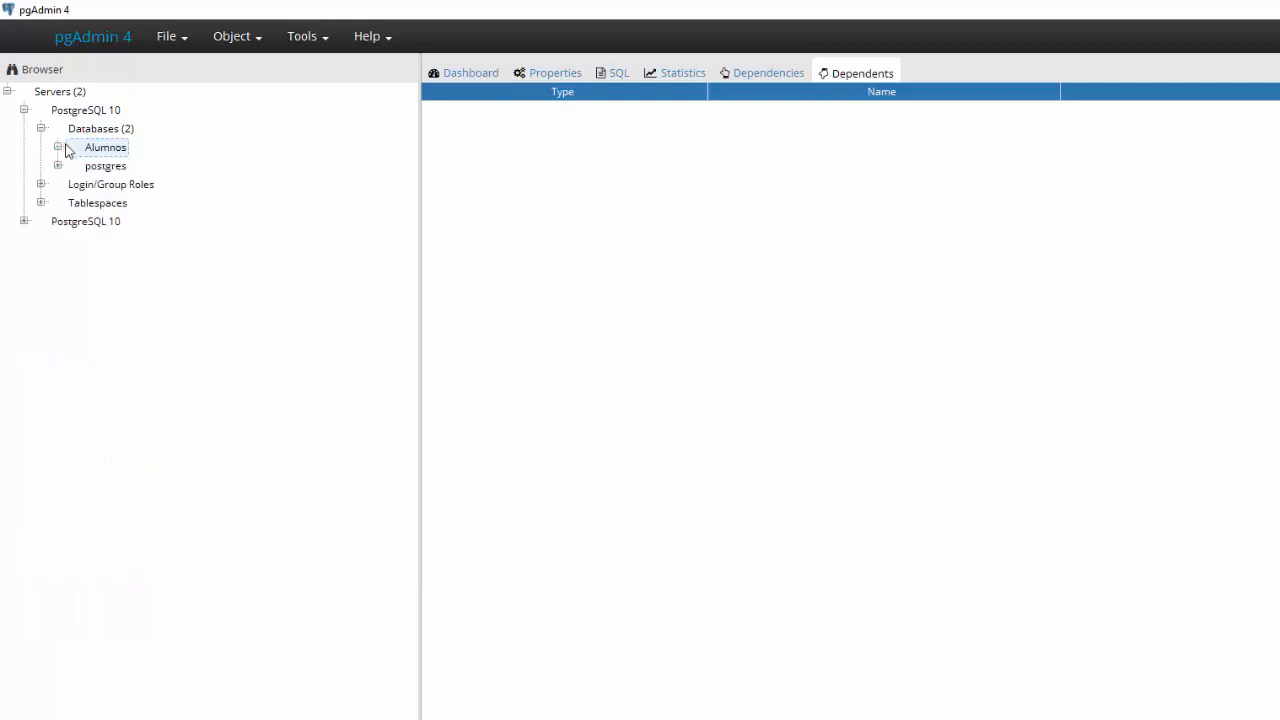
pyautogui.click(246, 38)
pyautogui.moveTo(251, 71)
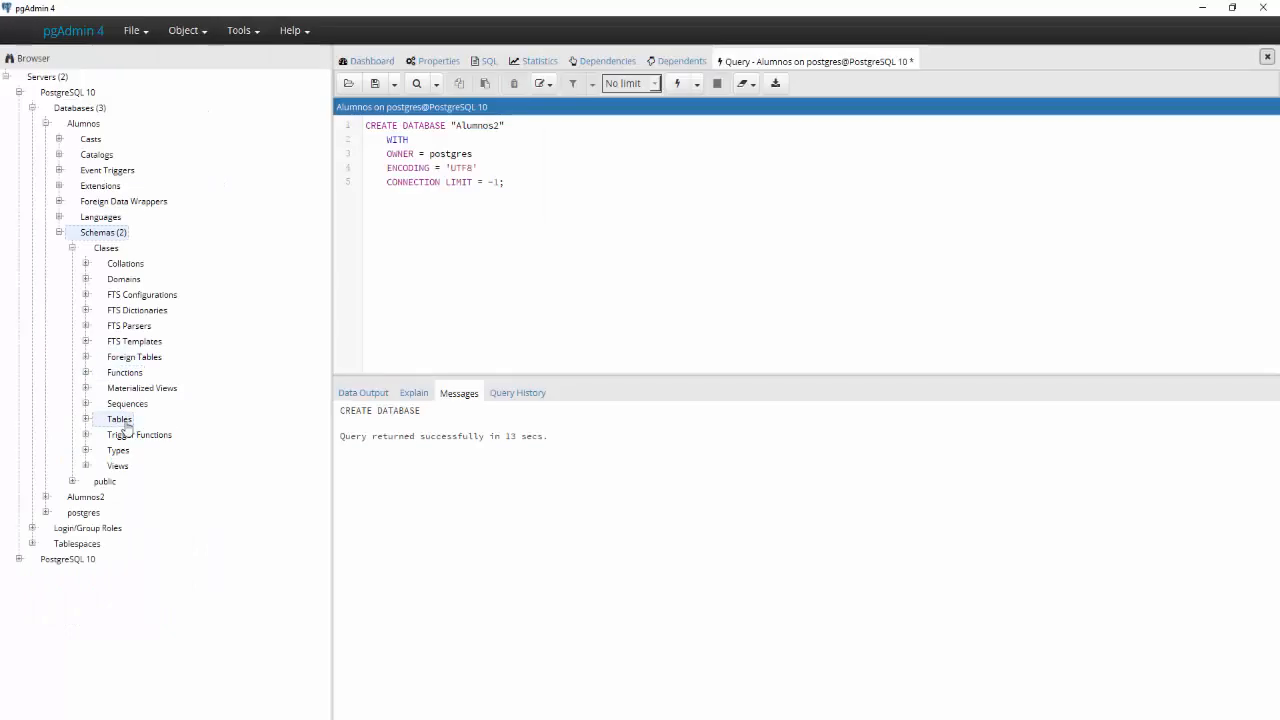
# - Create and save a table named Alumnos under Clases > Tables, then view its Columns
pyautogui.click(122, 419)
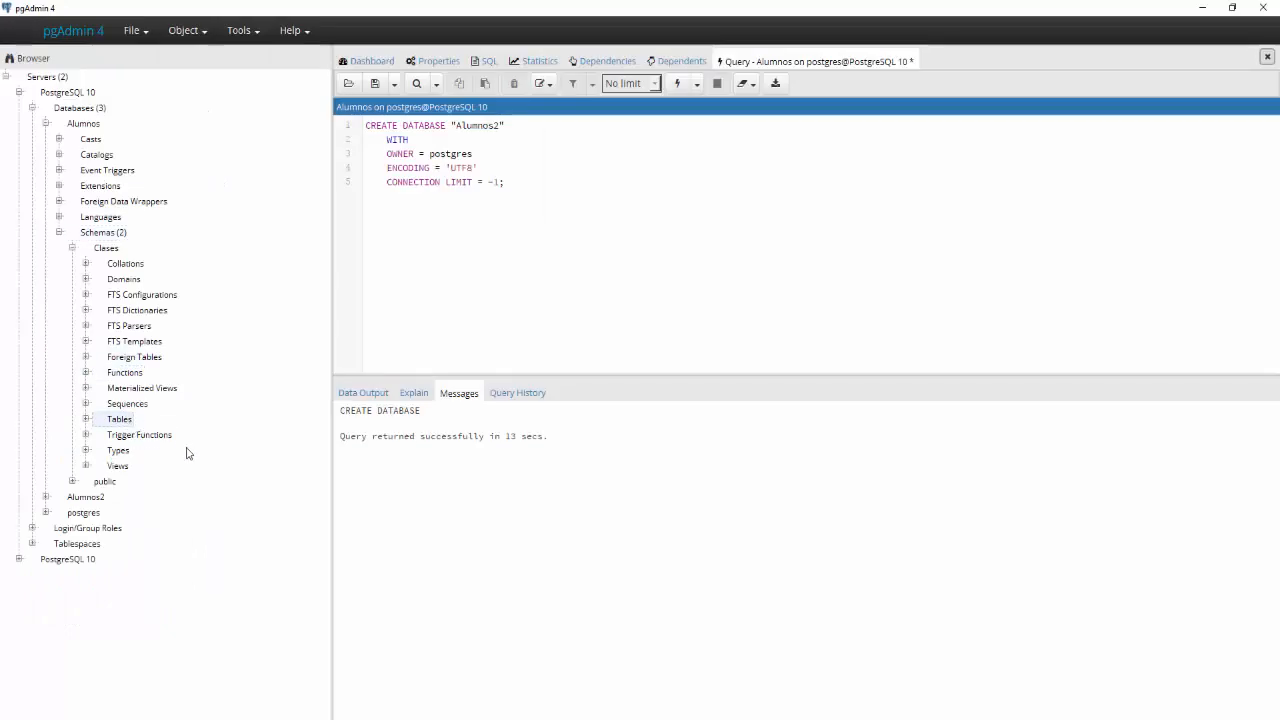
pyautogui.rightClick(121, 423)
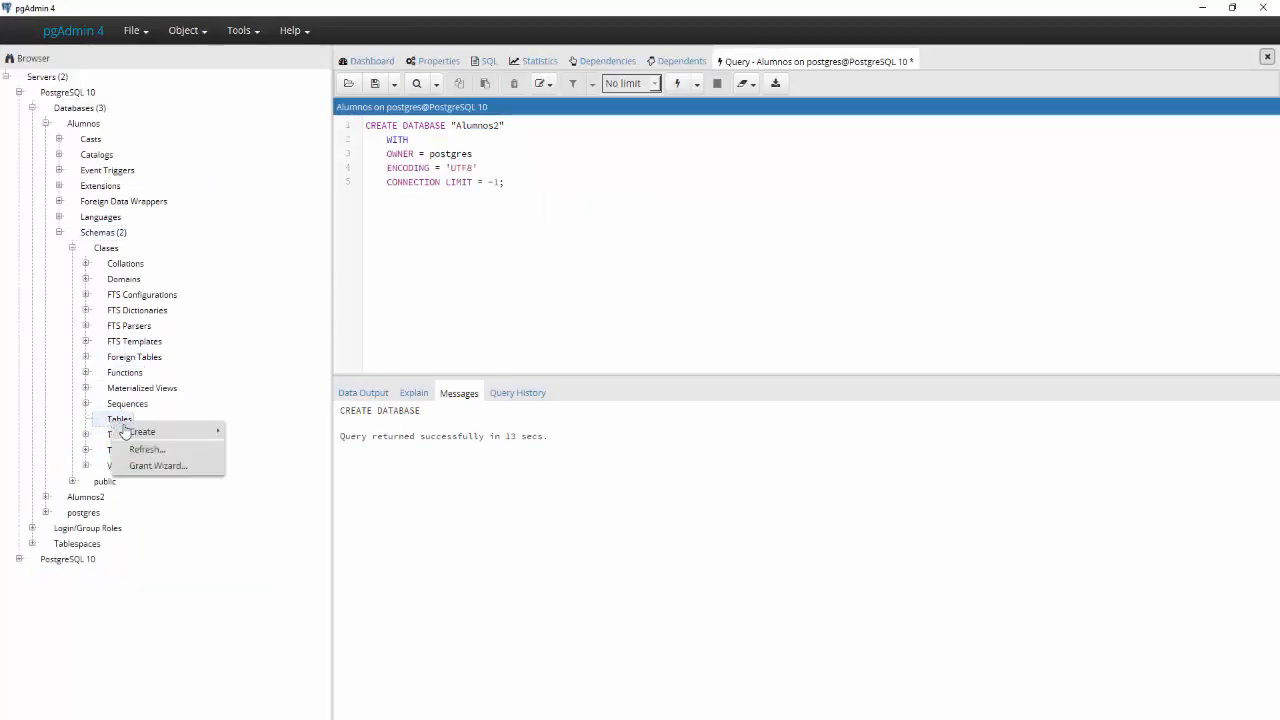
pyautogui.moveTo(130, 431)
pyautogui.click(256, 431)
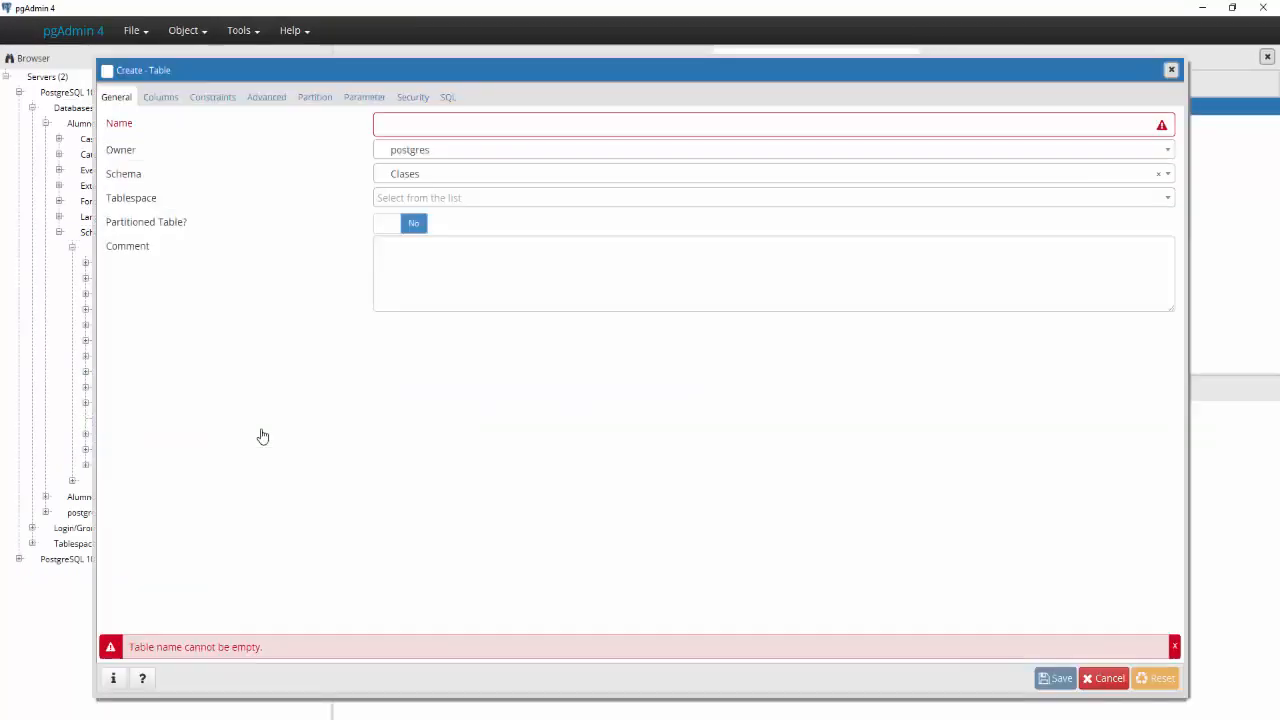
pyautogui.click(451, 131)
pyautogui.write('Alumnos')
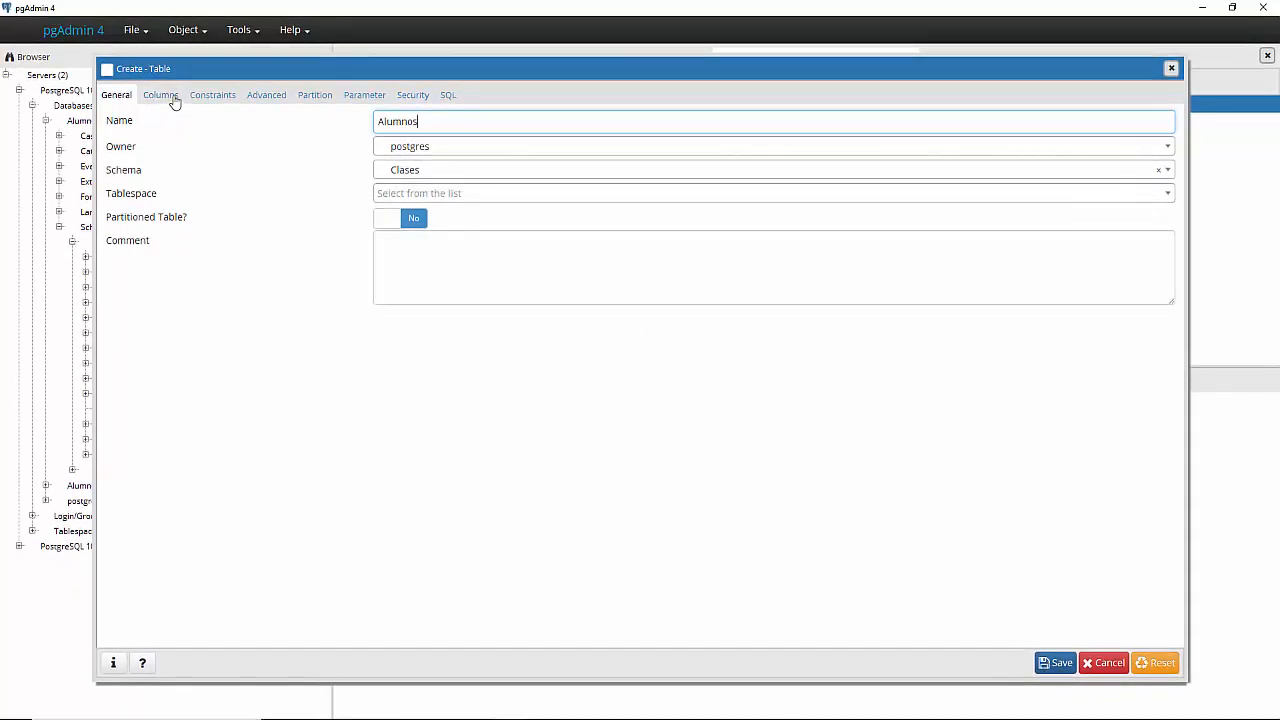
pyautogui.click(1068, 665)
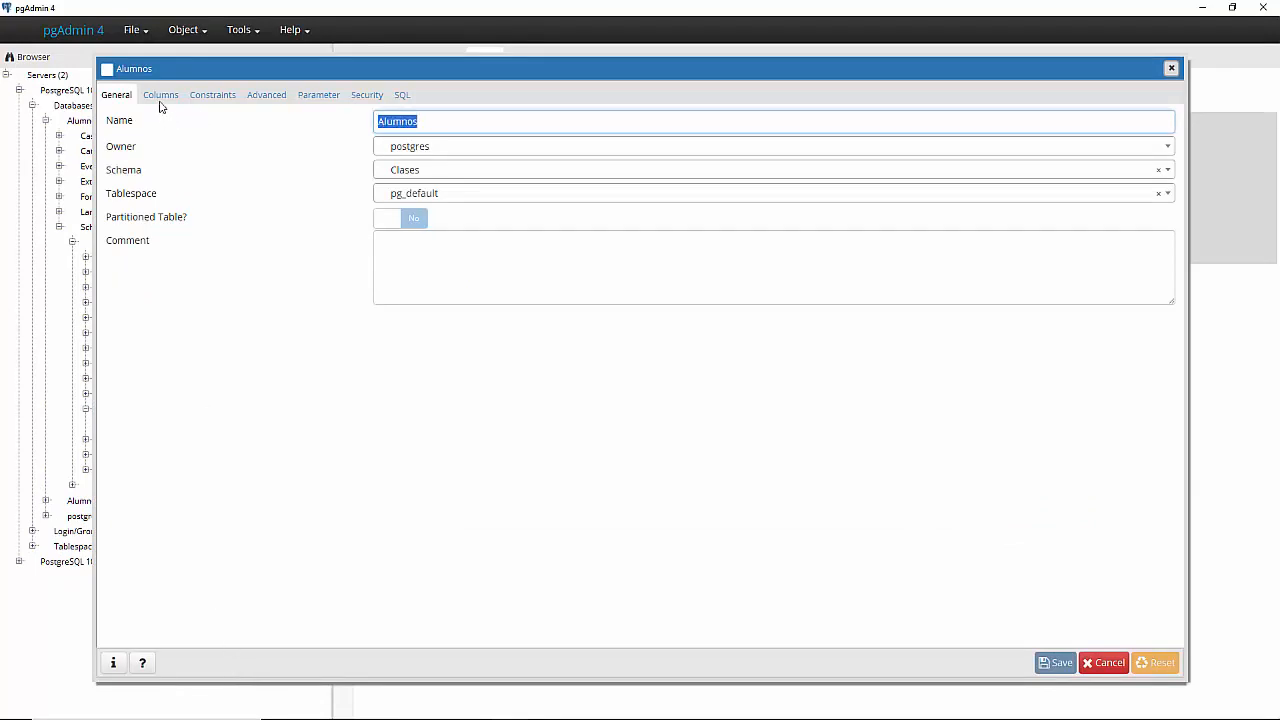
pyautogui.click(160, 100)
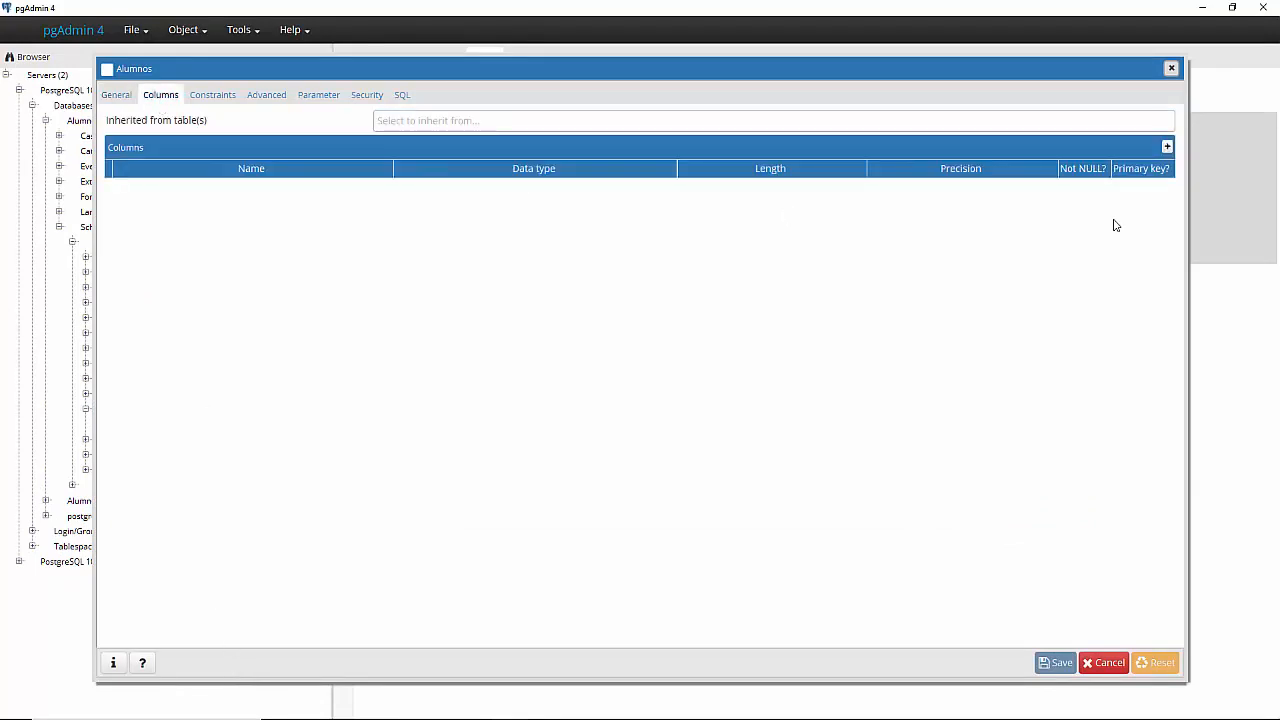
# - Add a serial column named idAlumnos and mark it as the primary key
pyautogui.click(1168, 147)
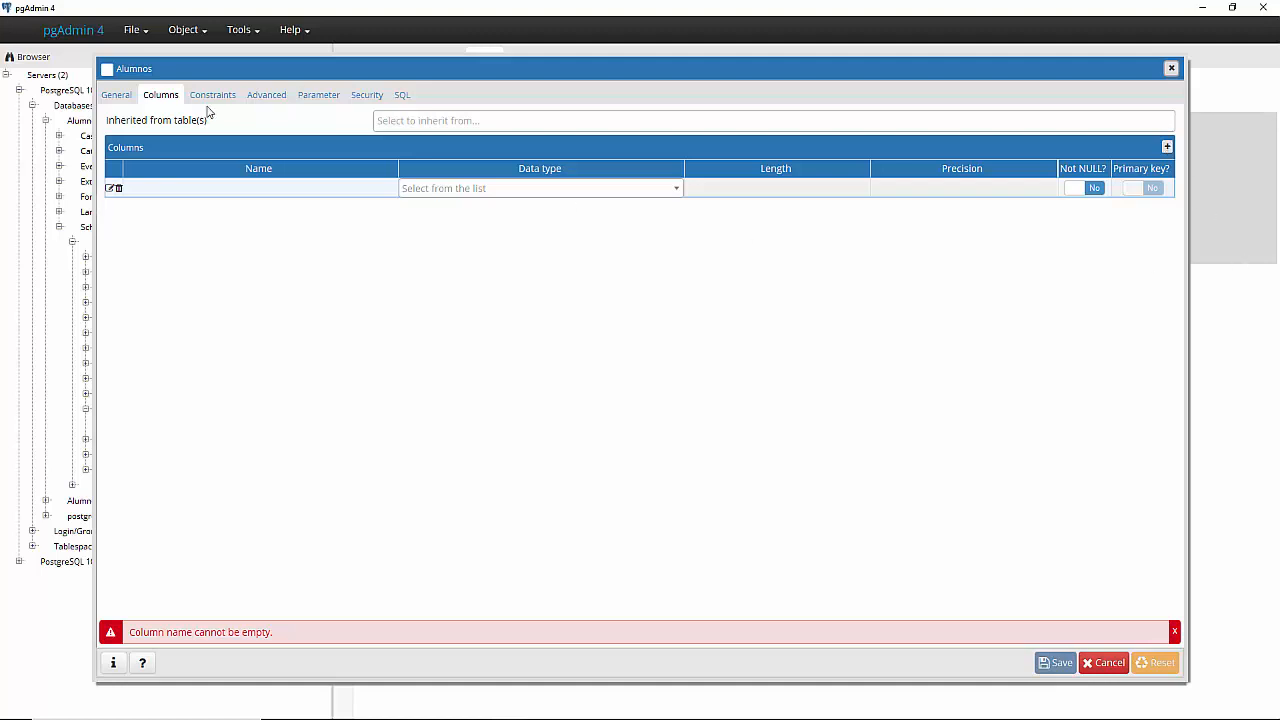
pyautogui.click(231, 196)
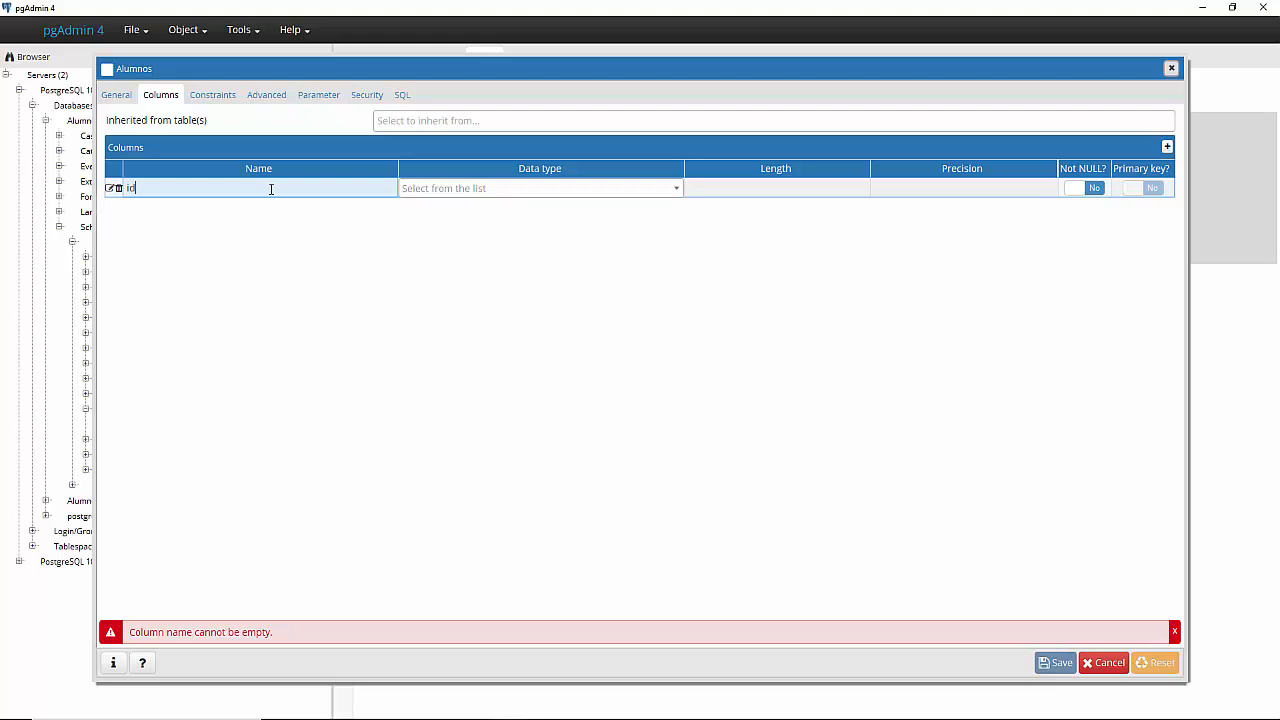
pyautogui.click(454, 190)
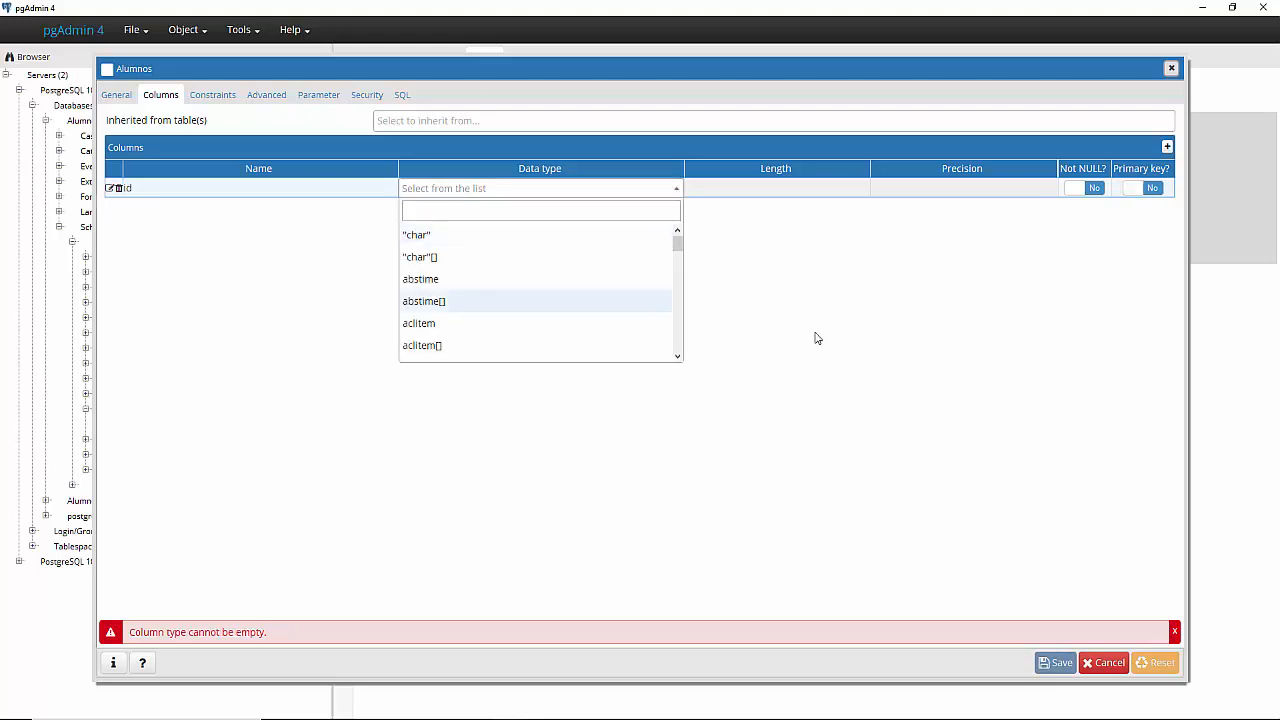
pyautogui.scroll(-3, 495, 249)
pyautogui.scroll(-12, 495, 249)
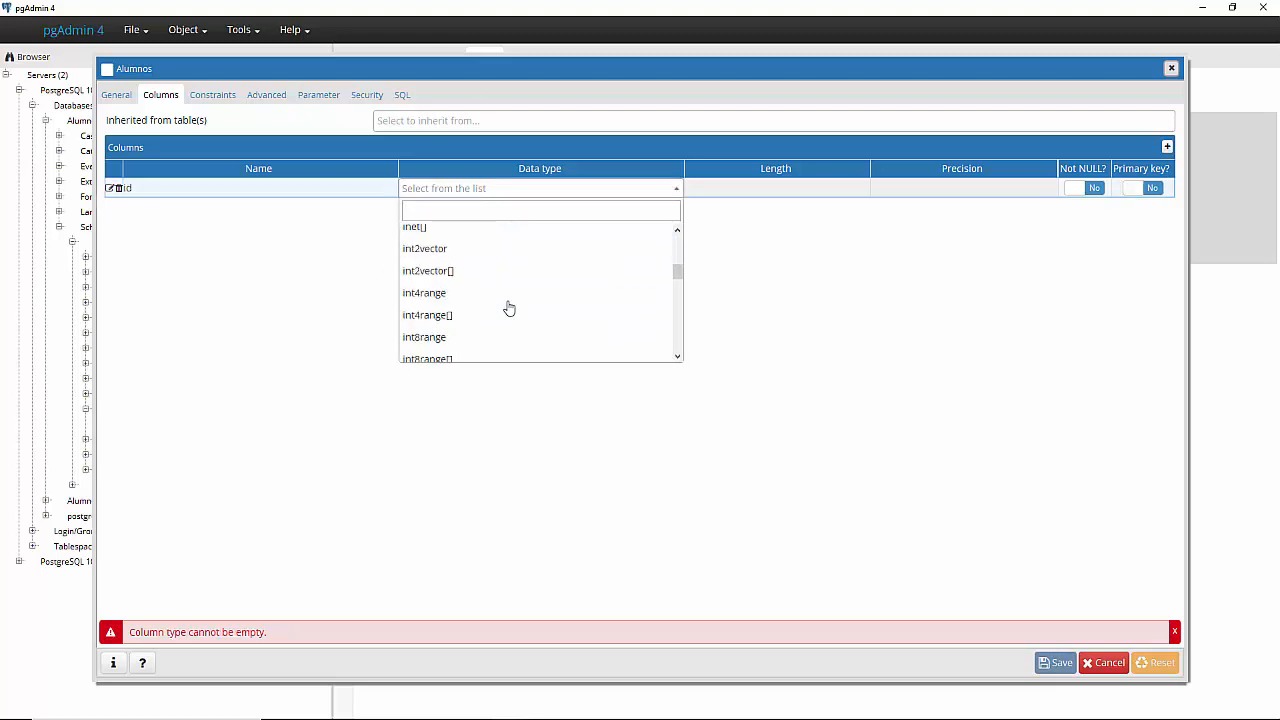
pyautogui.scroll(-15, 508, 308)
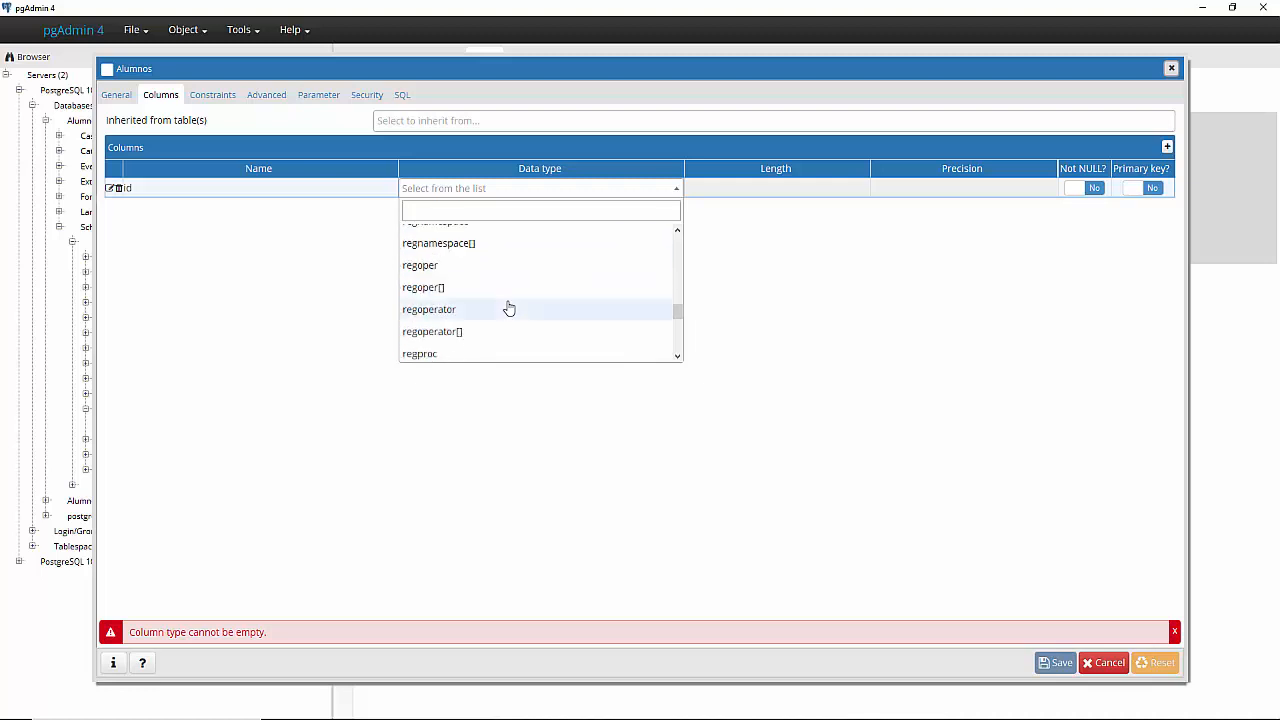
pyautogui.scroll(2, 508, 308)
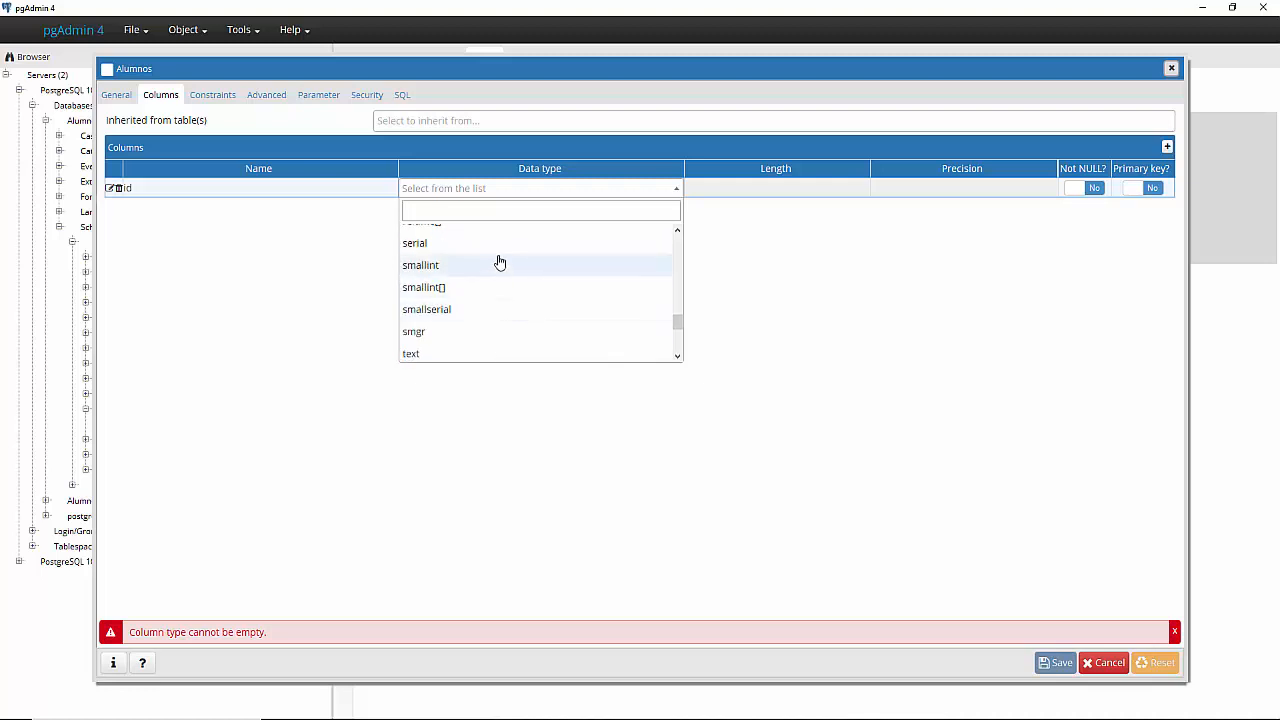
pyautogui.click(499, 247)
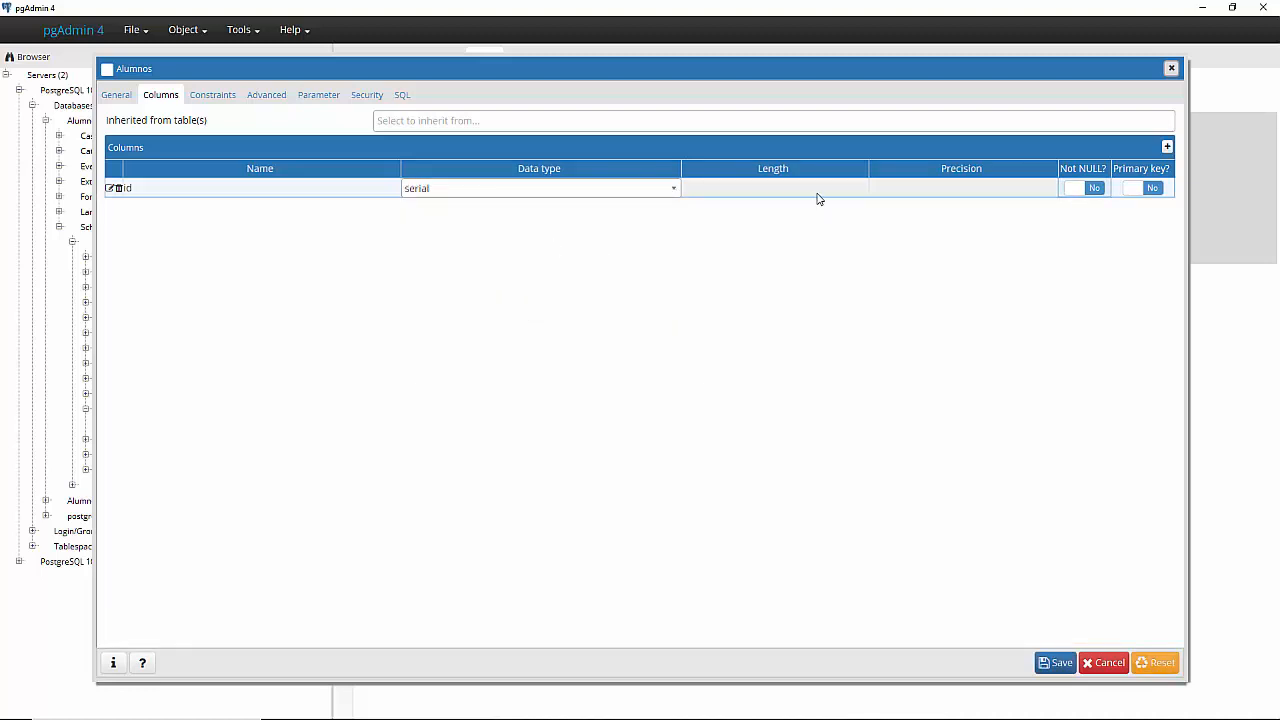
pyautogui.click(1150, 189)
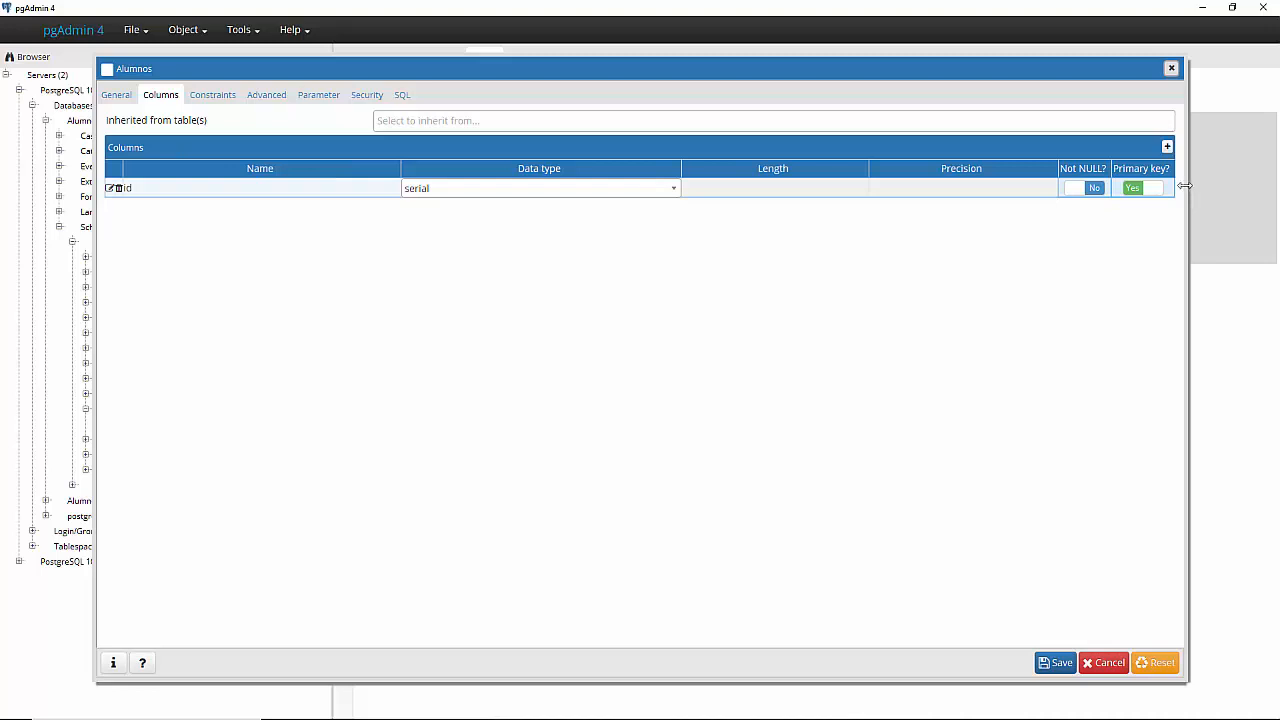
pyautogui.click(150, 187)
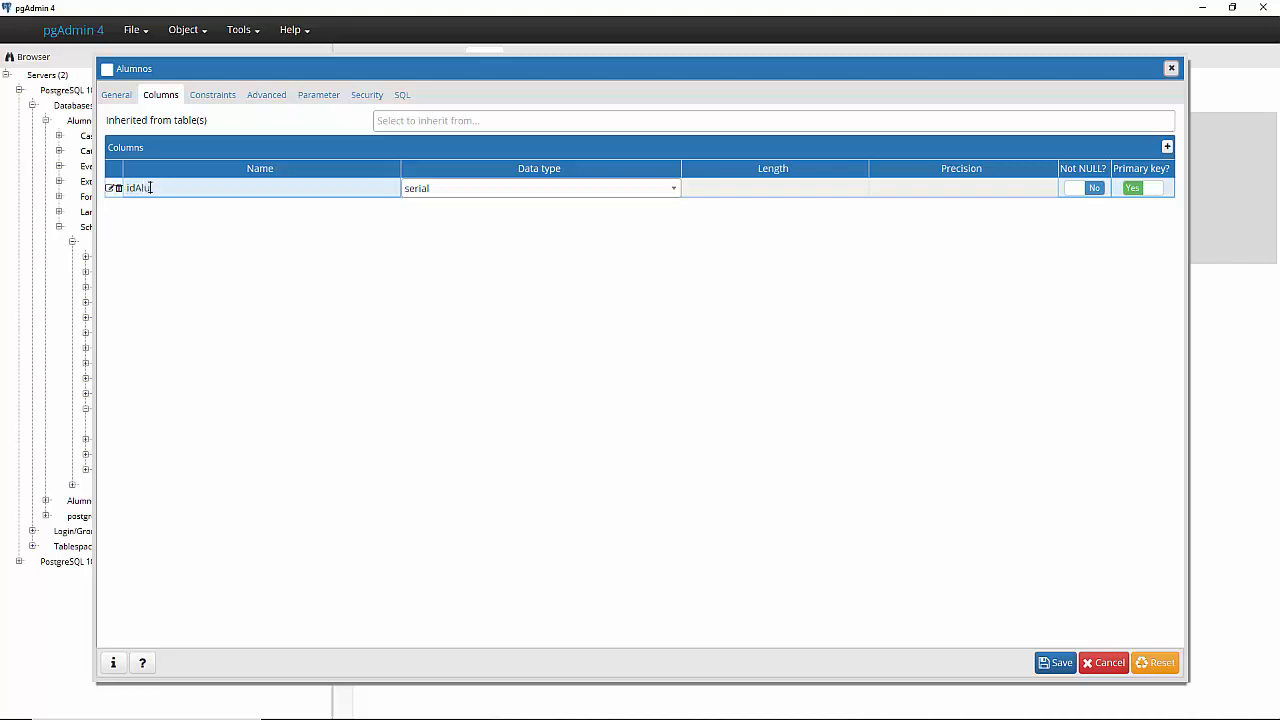
pyautogui.write('Alumnos')
pyautogui.click(190, 280)
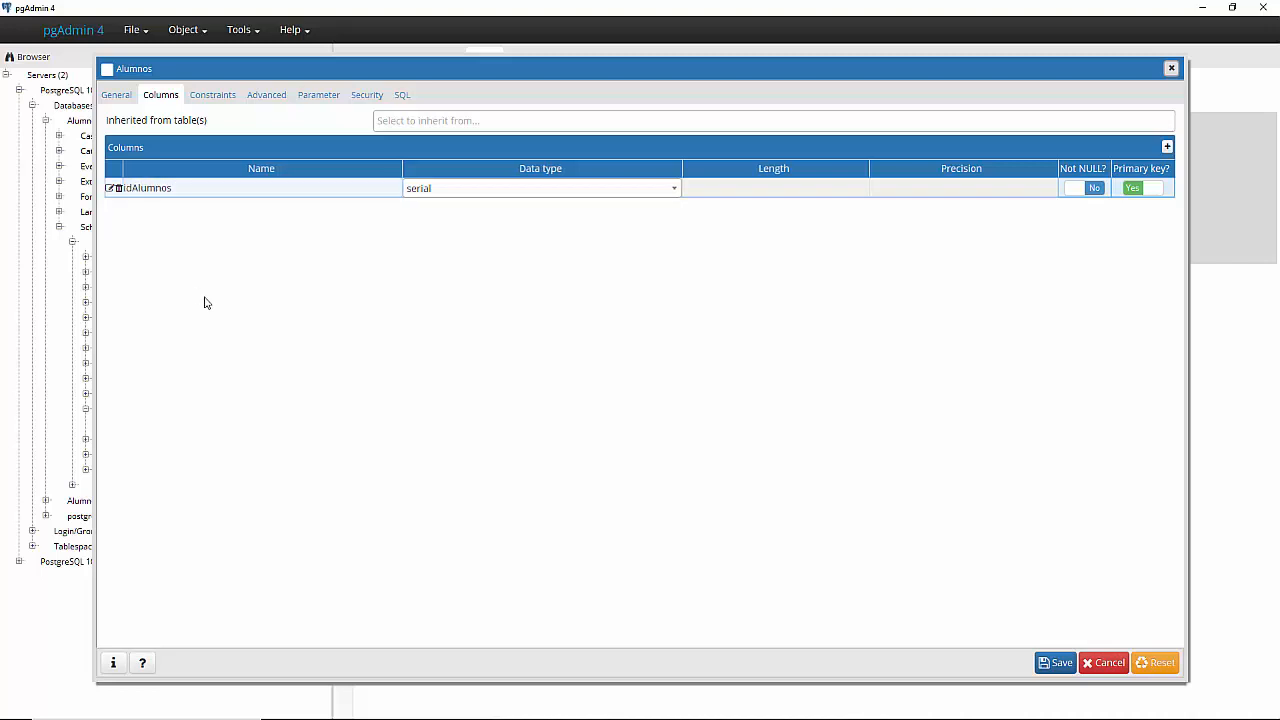
# - Add a Nombre column with data type text
pyautogui.click(1166, 147)
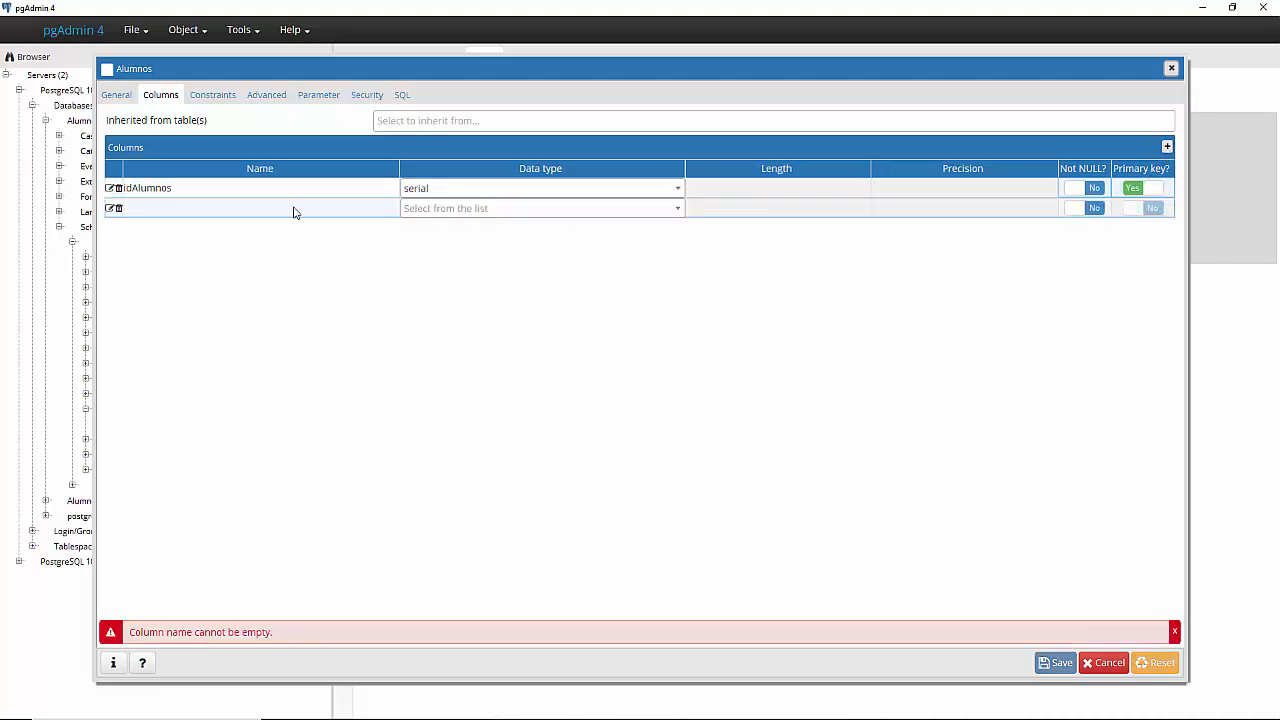
pyautogui.click(212, 207)
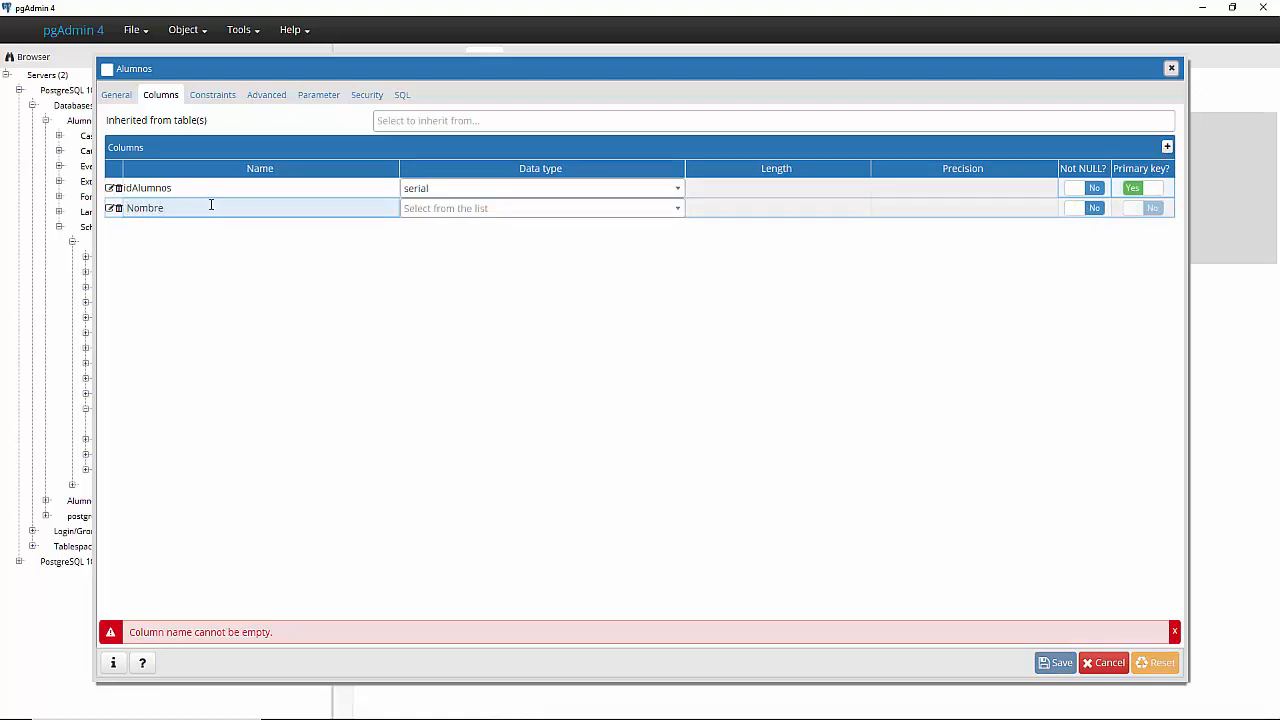
pyautogui.click(490, 214)
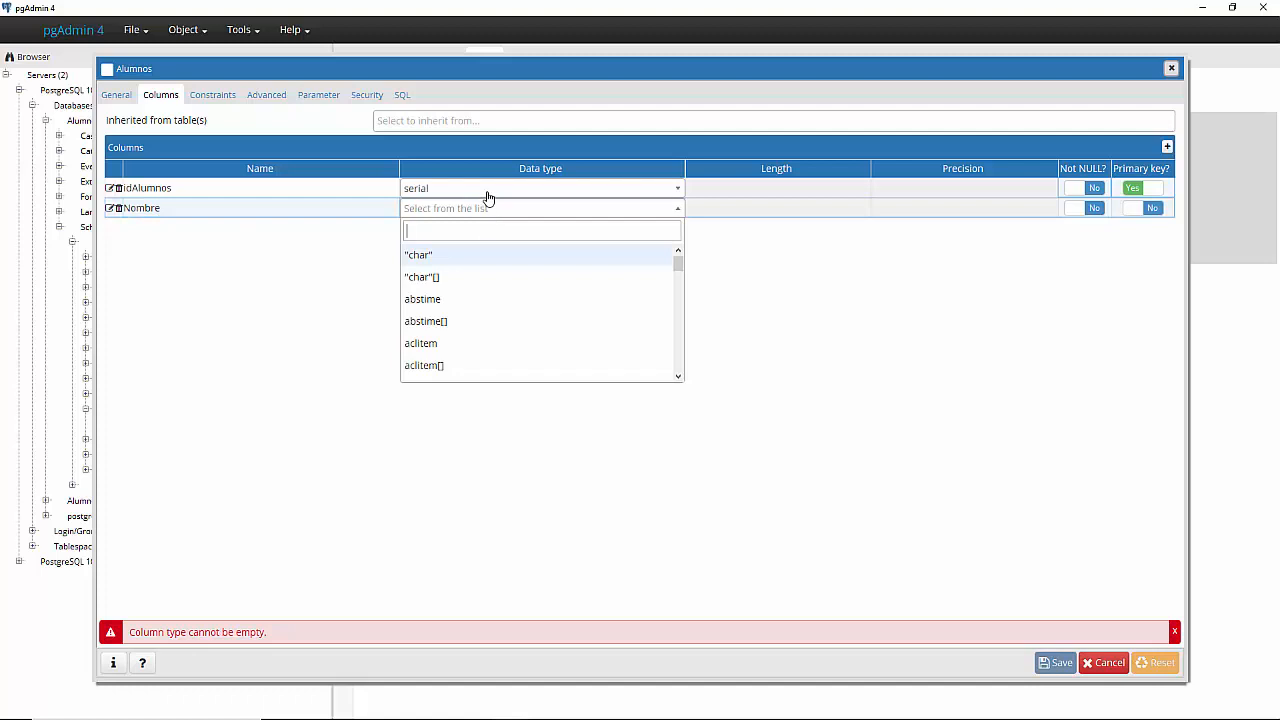
pyautogui.write('twxt')
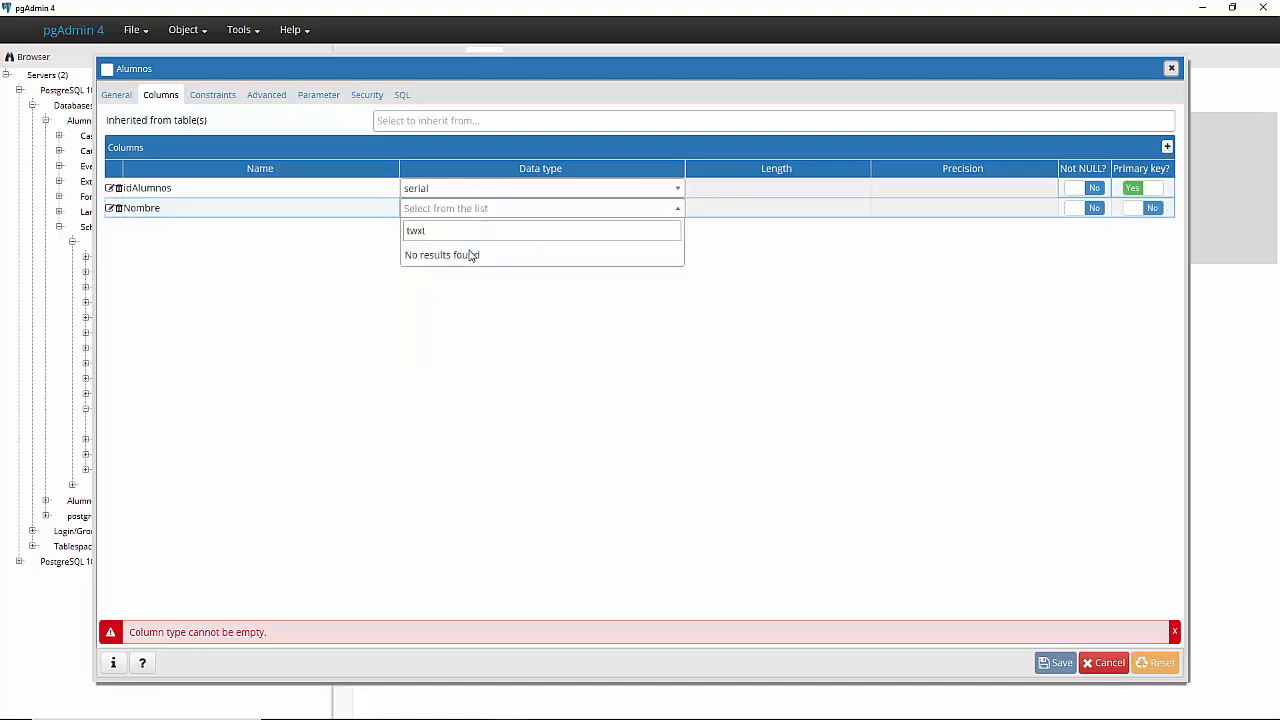
pyautogui.press('BackSpace')
pyautogui.press('BackSpace')
pyautogui.press('BackSpace')
pyautogui.write('w')
pyautogui.press('BackSpace')
pyautogui.write('ex')
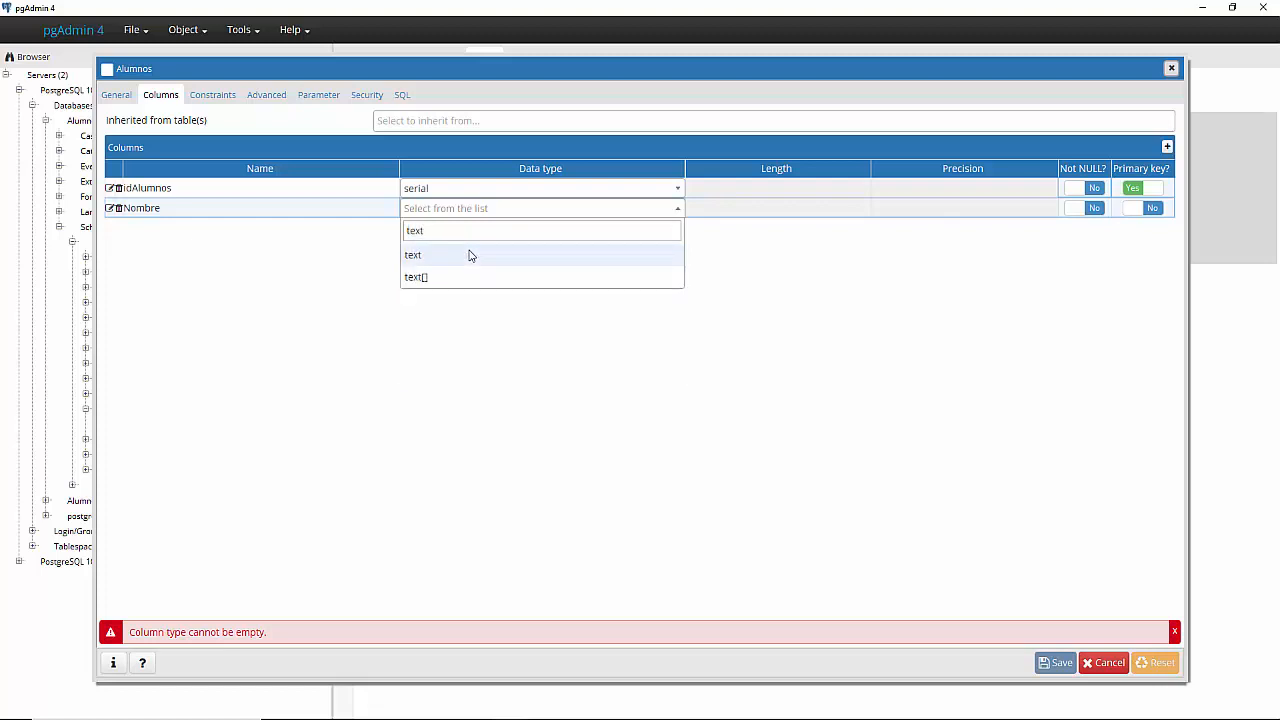
pyautogui.click(470, 256)
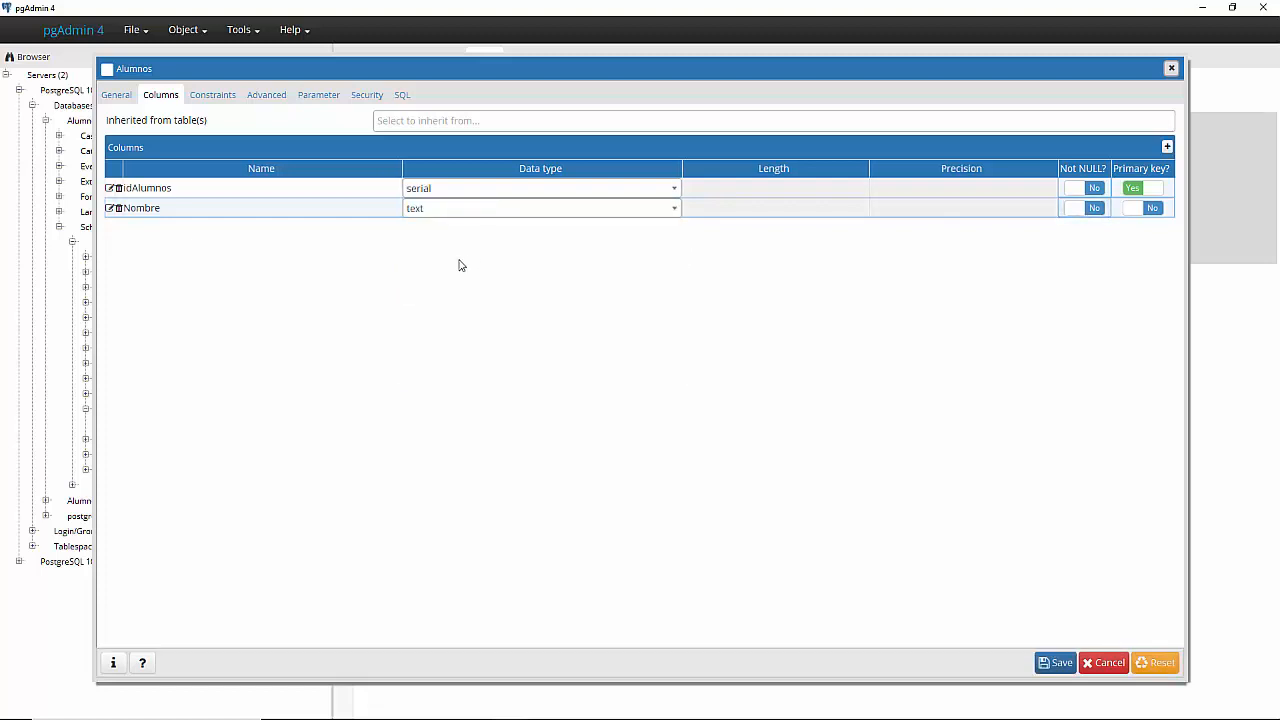
# - Add an Apellidos column with data type text
pyautogui.click(1167, 148)
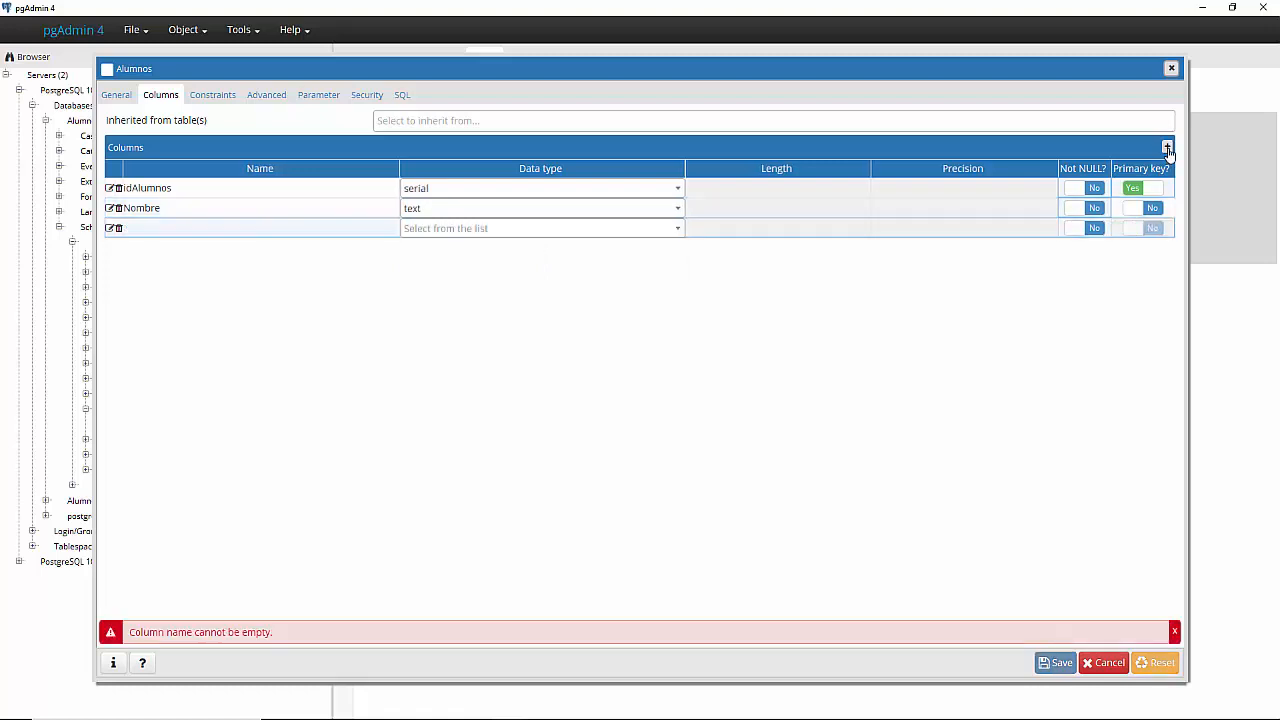
pyautogui.click(228, 236)
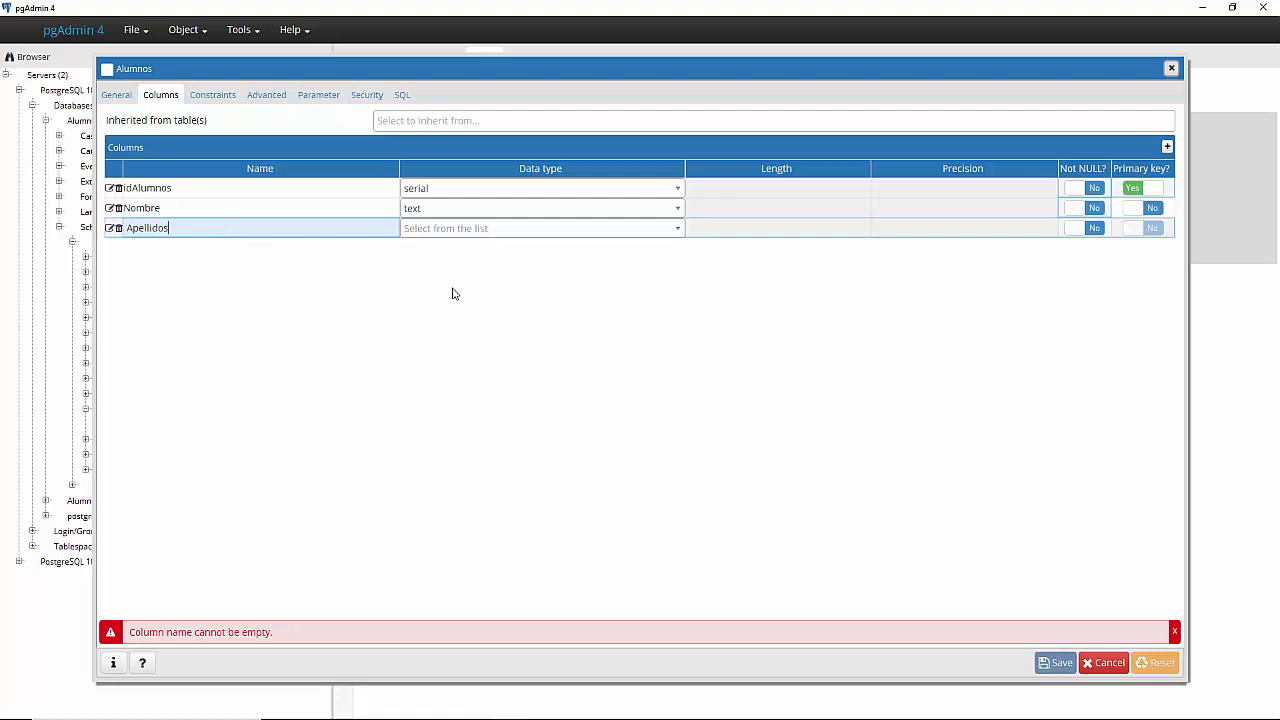
pyautogui.click(476, 232)
pyautogui.write('te')
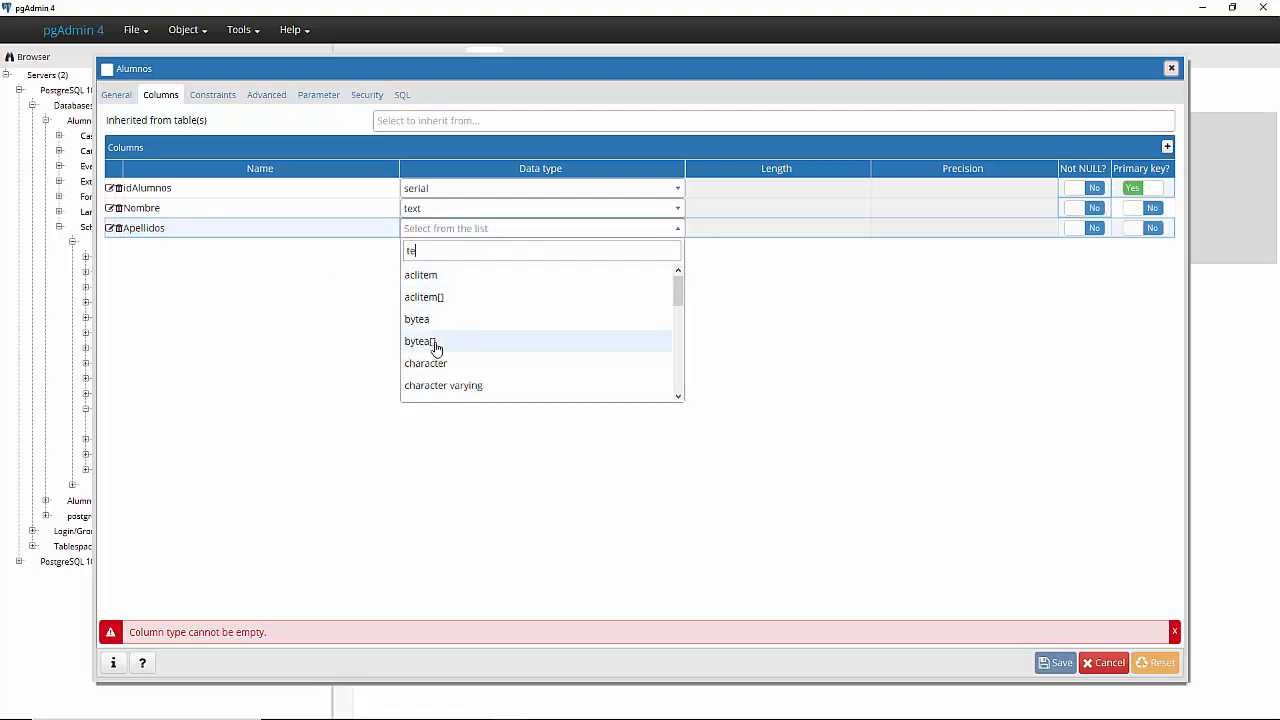
pyautogui.scroll(-1, 436, 347)
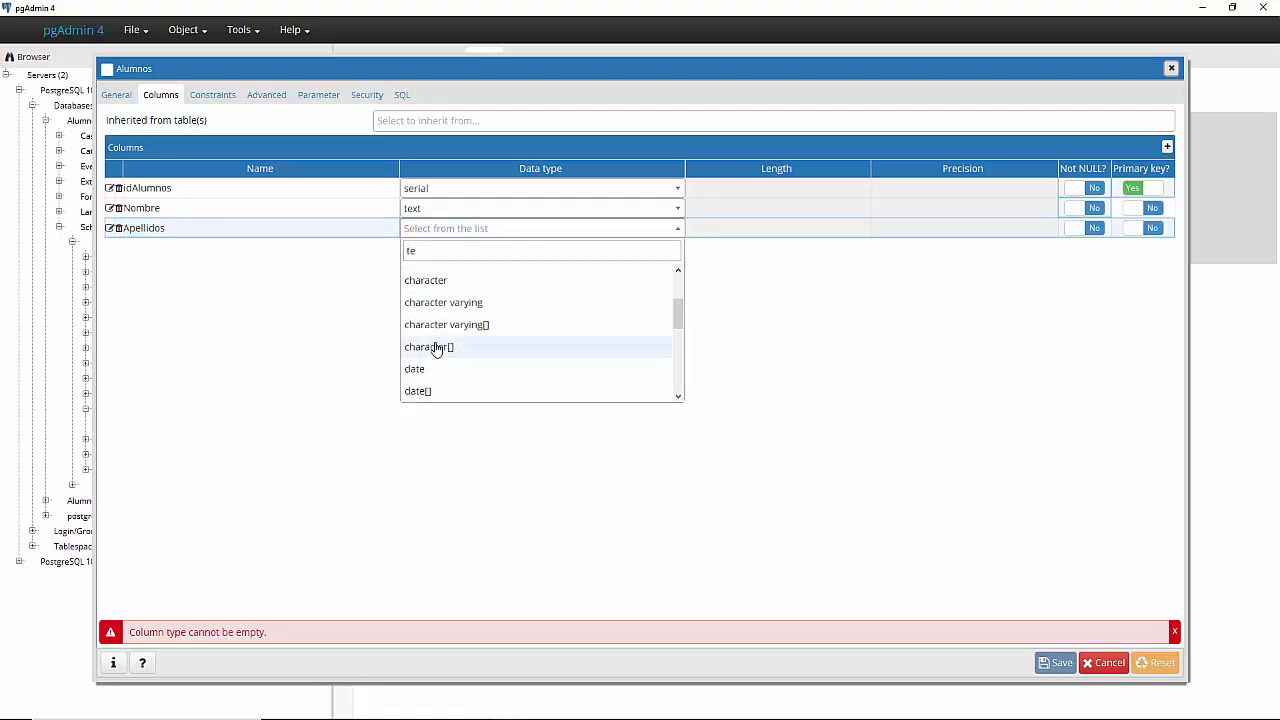
pyautogui.write('xt')
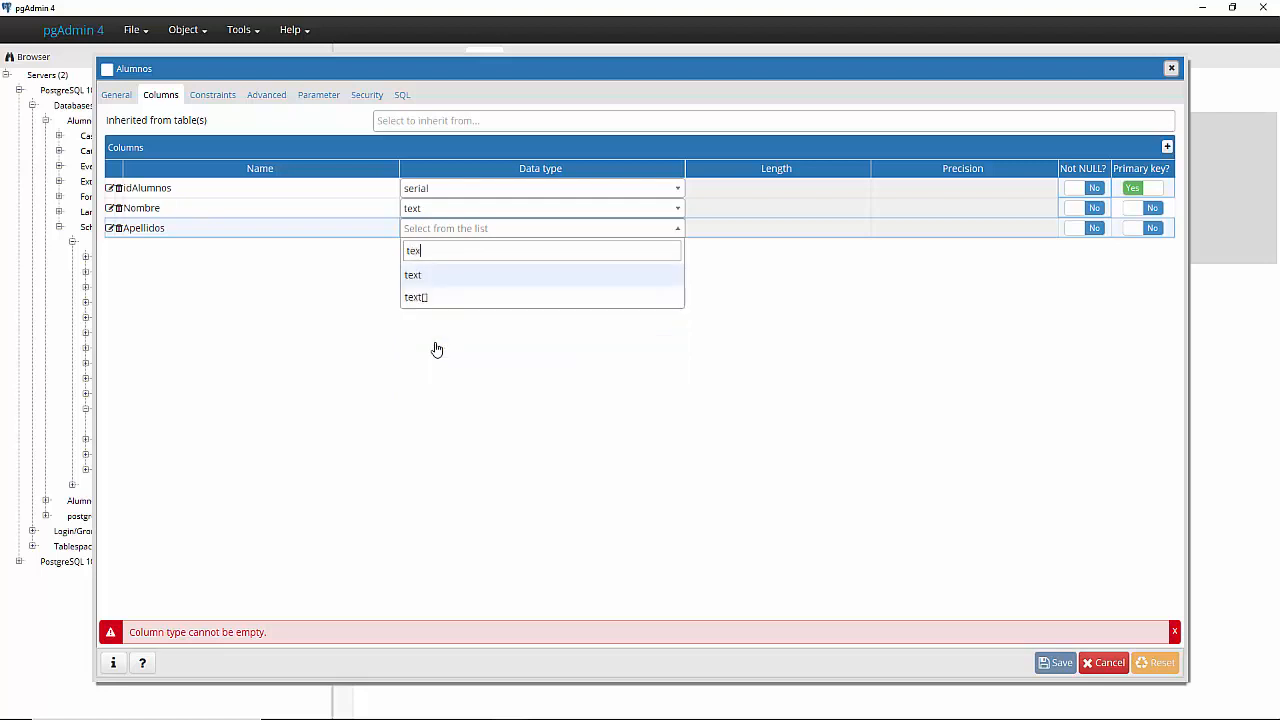
pyautogui.click(443, 279)
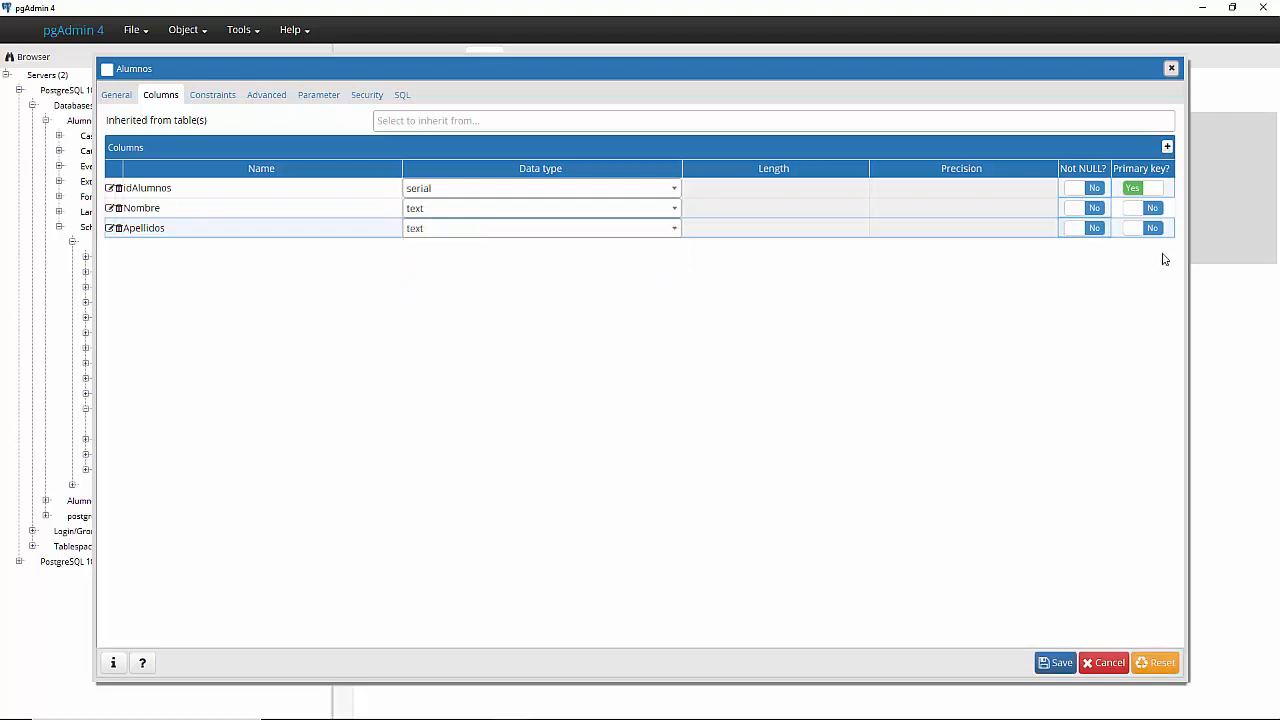
# - Add an Años column of type integer, then start a fifth column row
pyautogui.click(1167, 148)
pyautogui.click(330, 259)
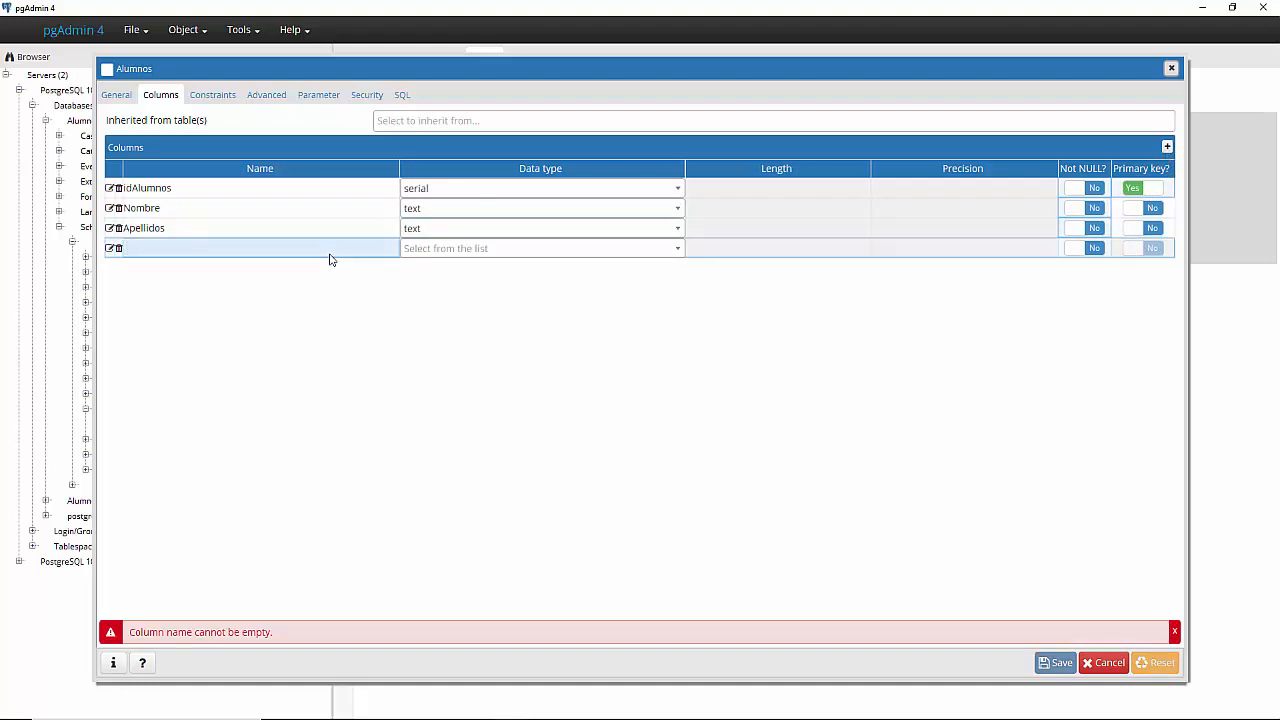
pyautogui.click(455, 253)
pyautogui.write('in')
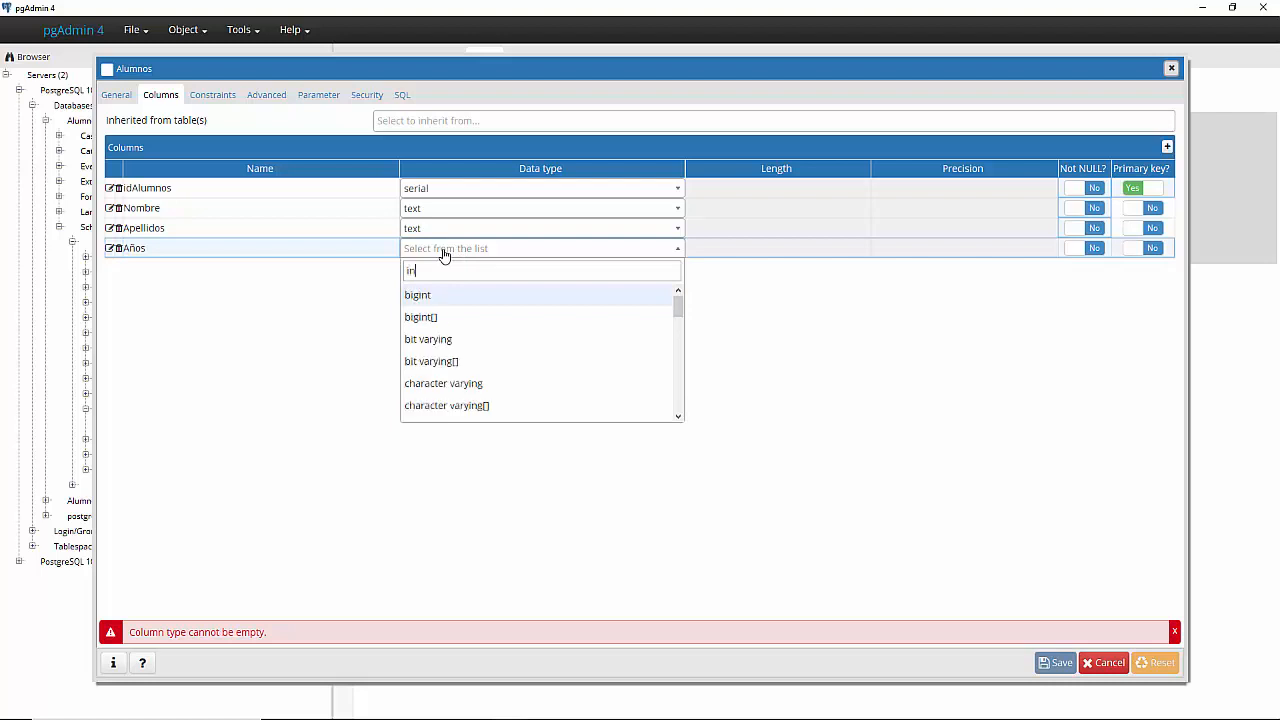
pyautogui.write('tr')
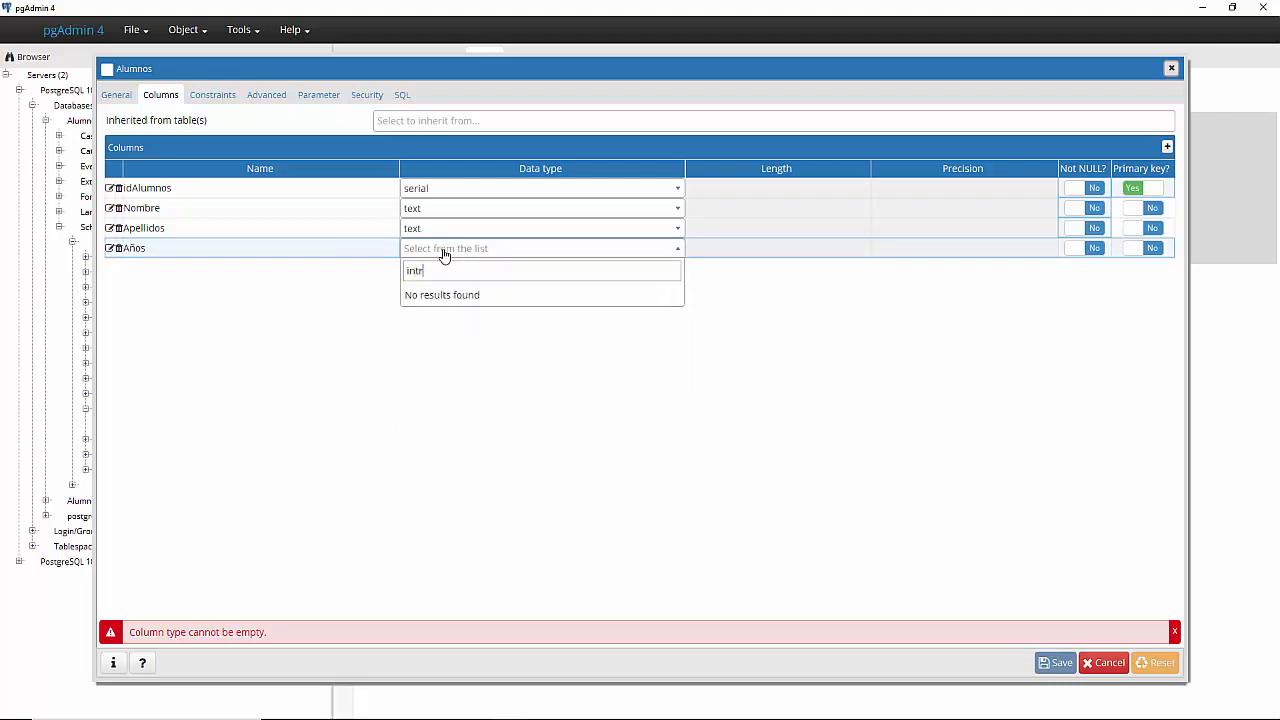
pyautogui.press('BackSpace')
pyautogui.write('e')
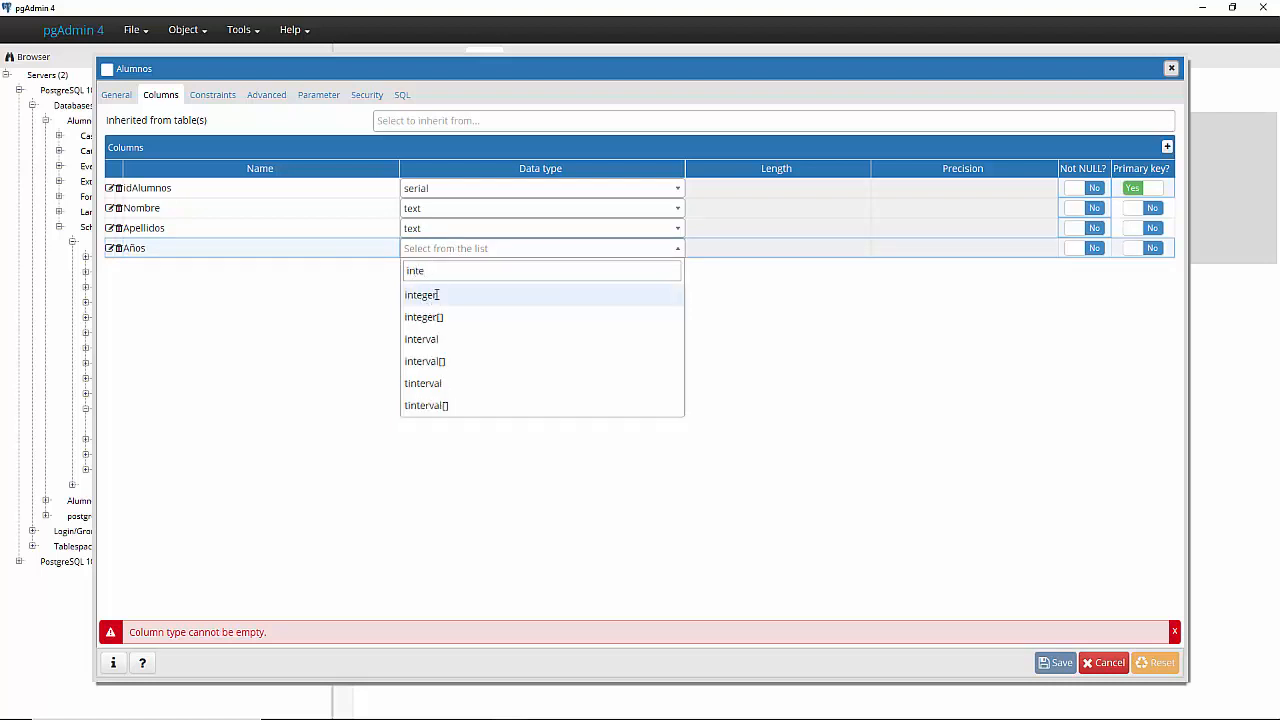
pyautogui.click(436, 294)
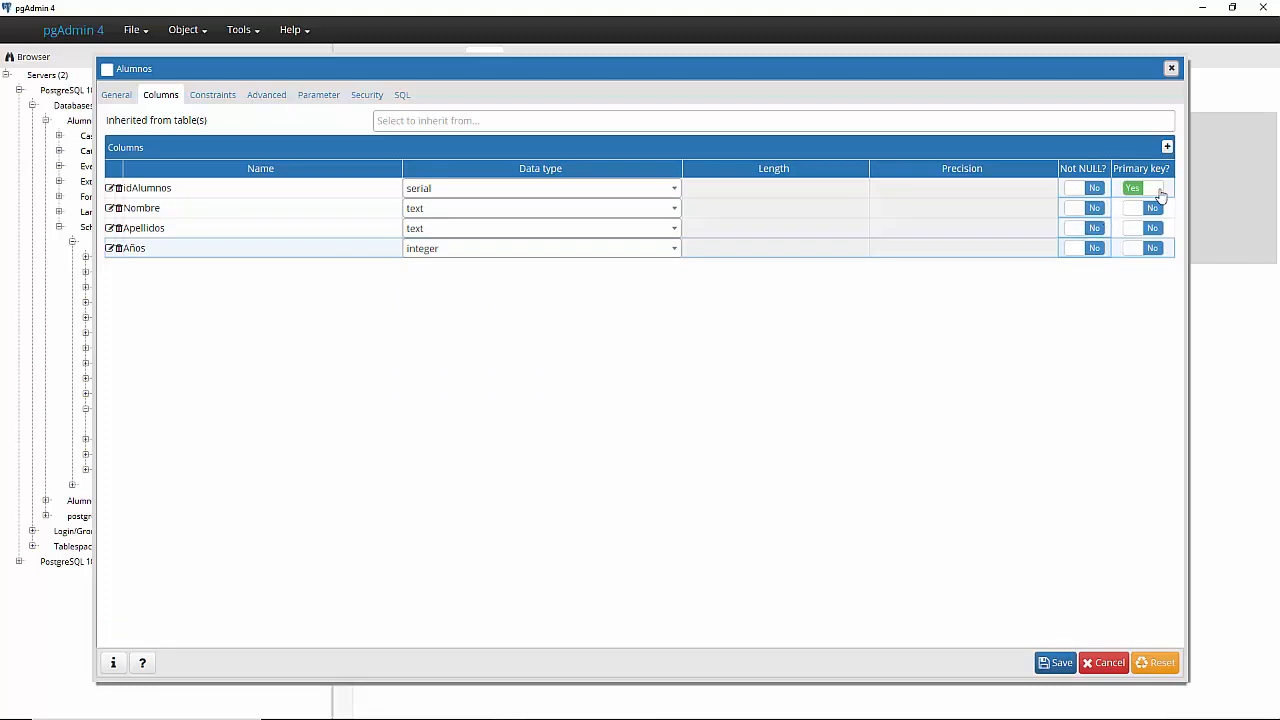
pyautogui.click(1167, 146)
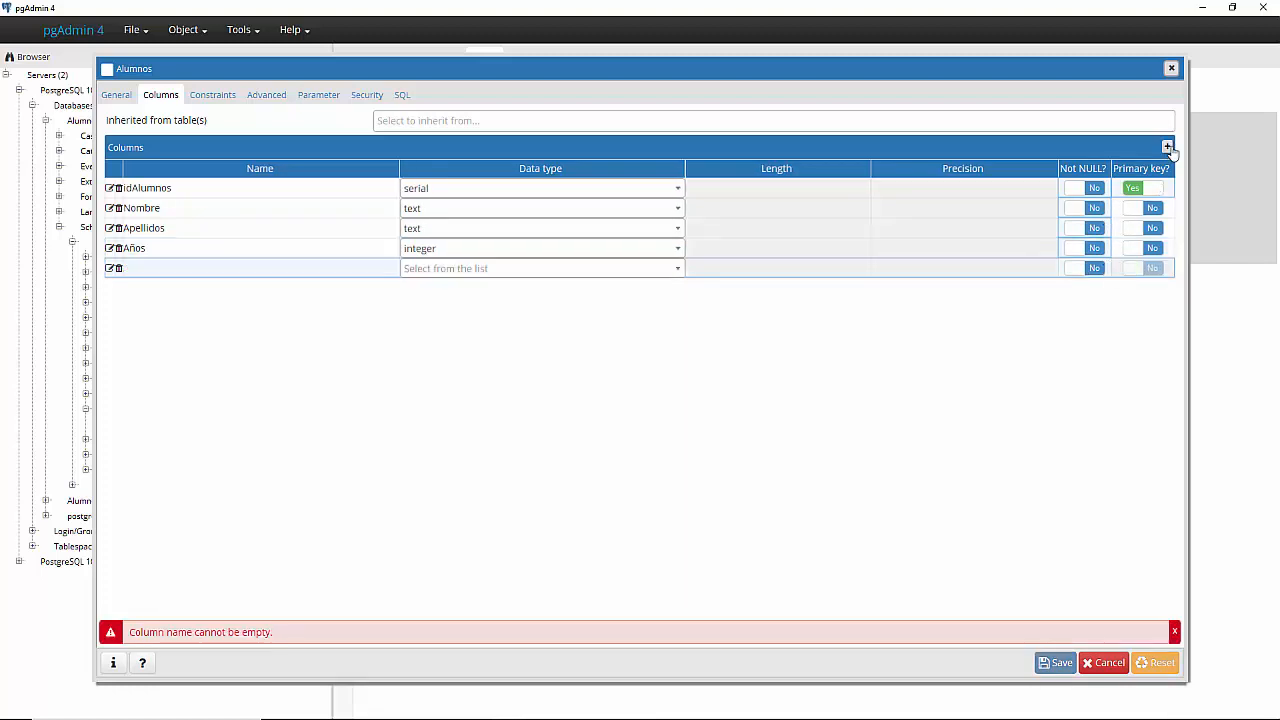
pyautogui.click(233, 276)
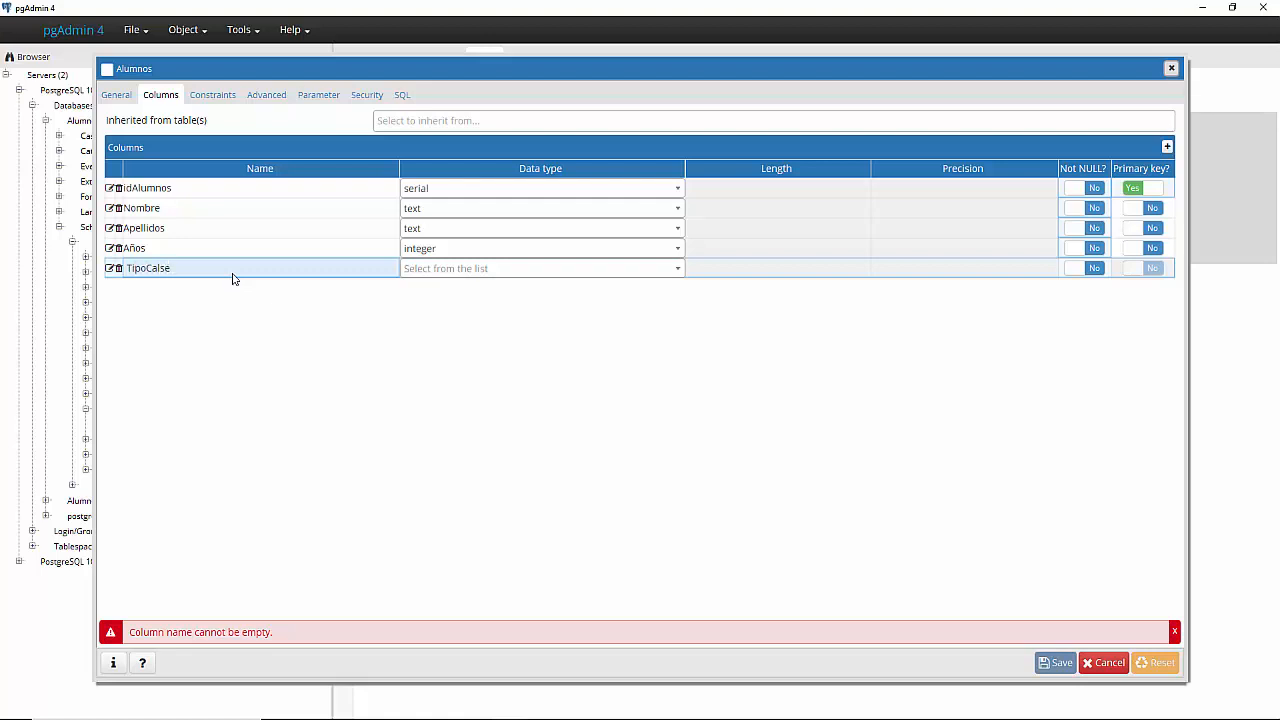
# - Correct the fifth column's name to TipoClase, make it character varying(10), and save the table
pyautogui.press('BackSpace')
pyautogui.press('BackSpace')
pyautogui.press('BackSpace')
pyautogui.press('BackSpace')
pyautogui.write('lase')
pyautogui.click(476, 268)
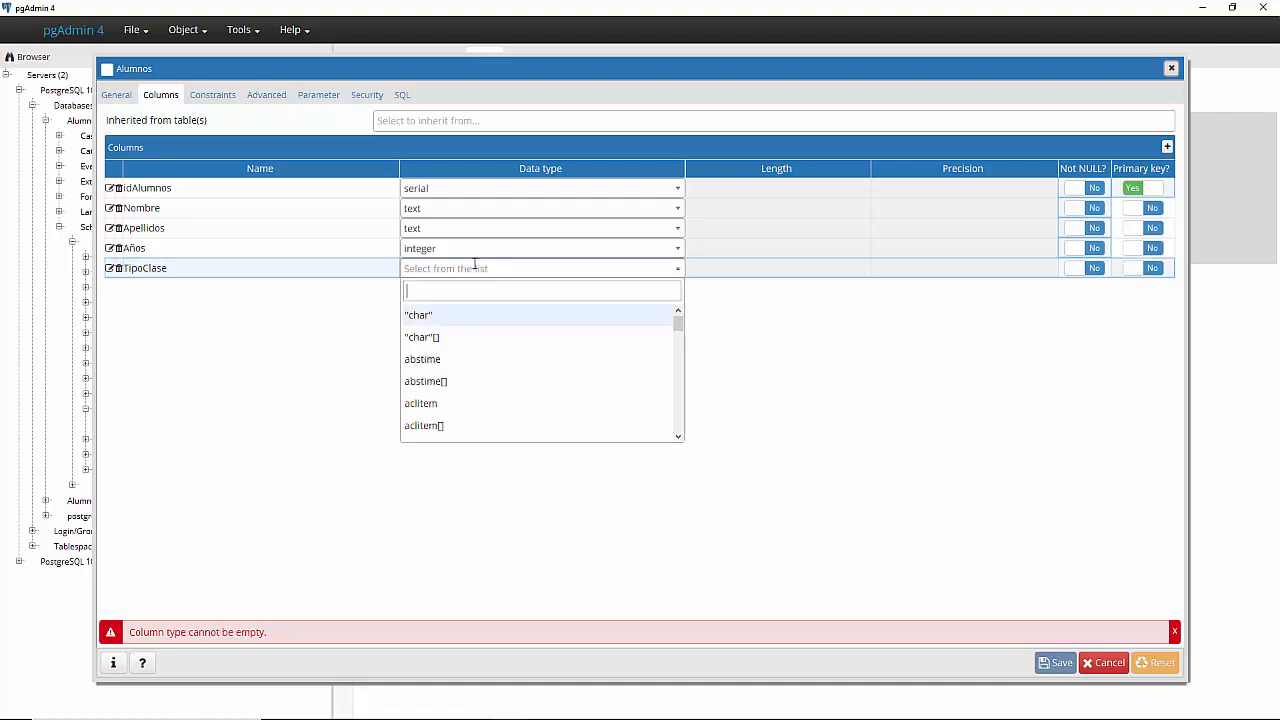
pyautogui.write('var')
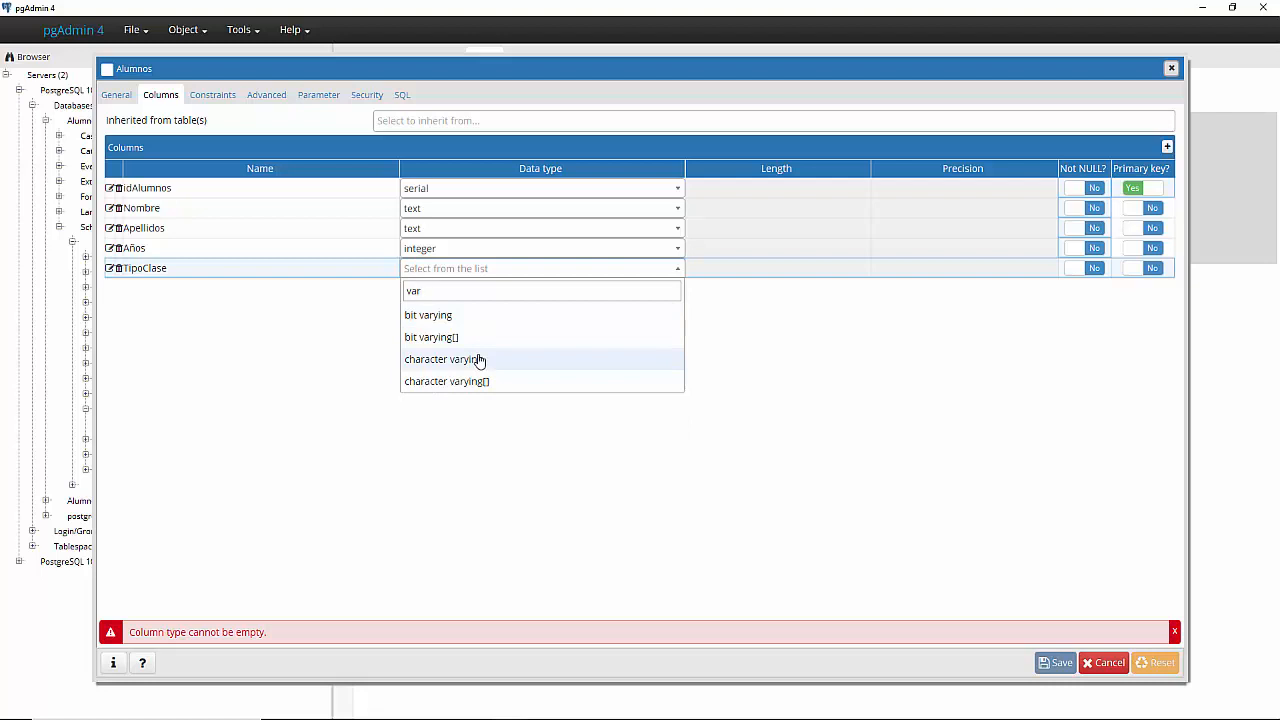
pyautogui.click(479, 360)
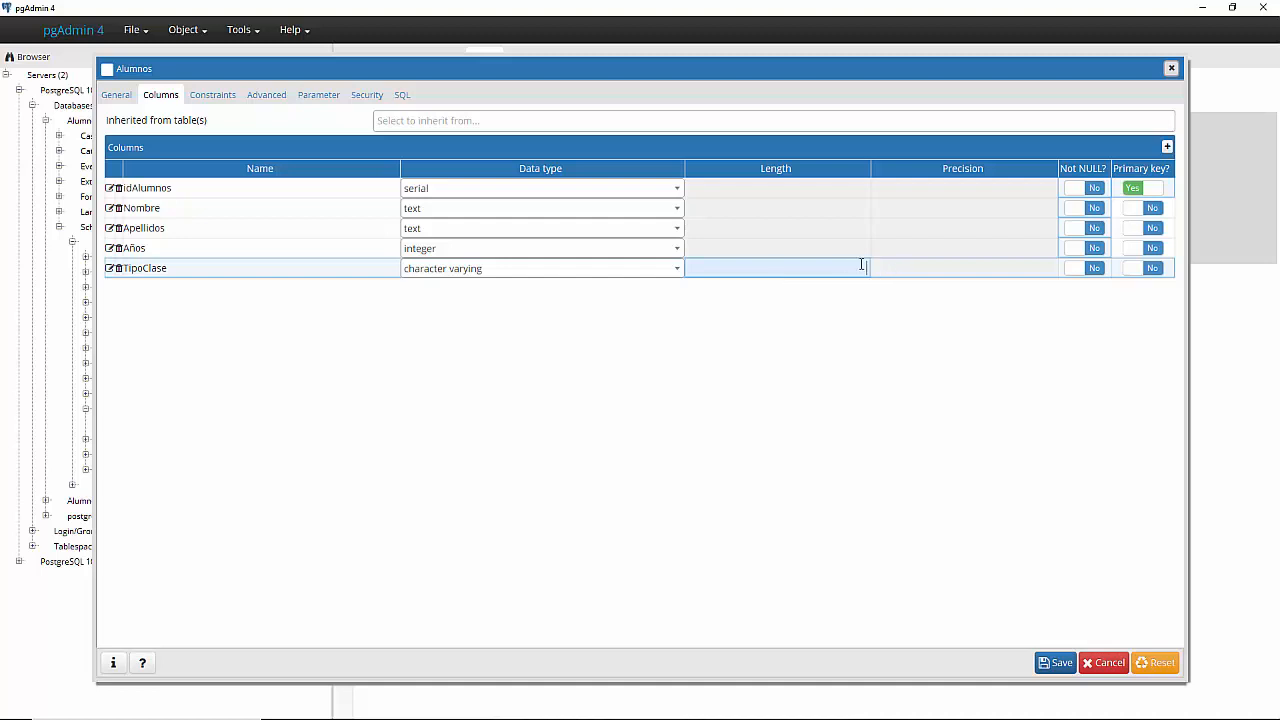
pyautogui.write('10')
pyautogui.click(843, 354)
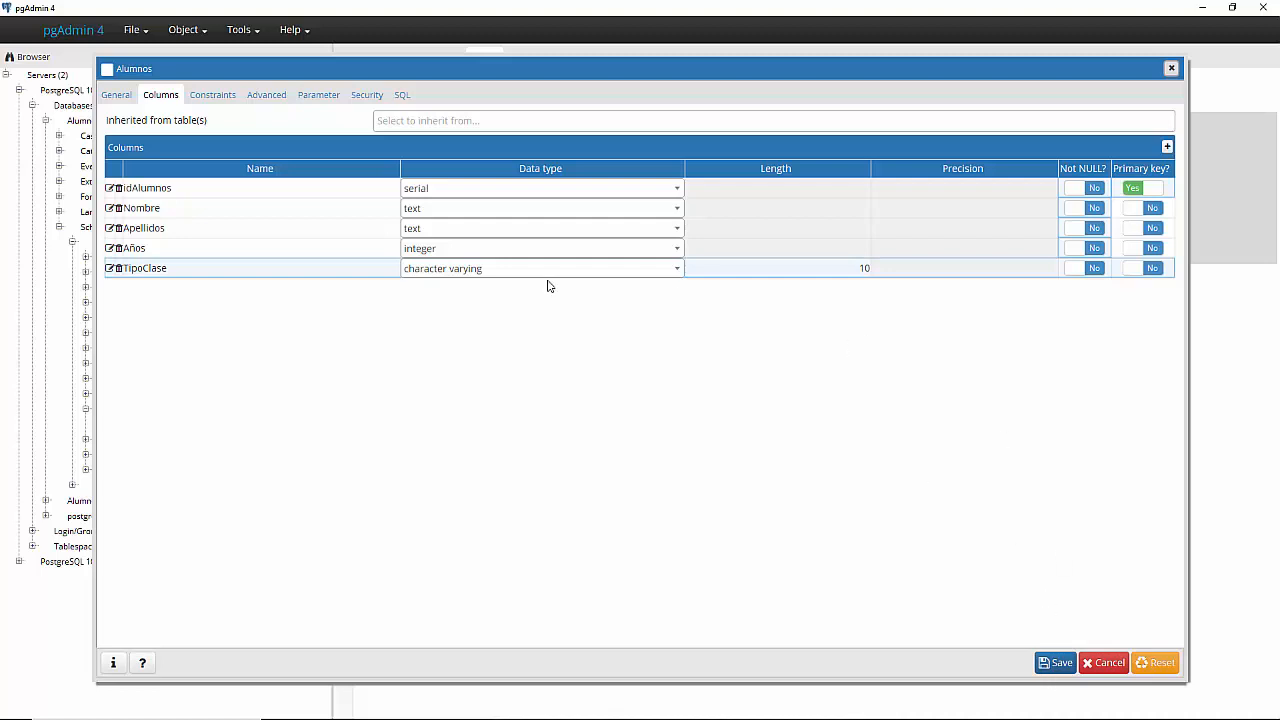
pyautogui.click(1068, 663)
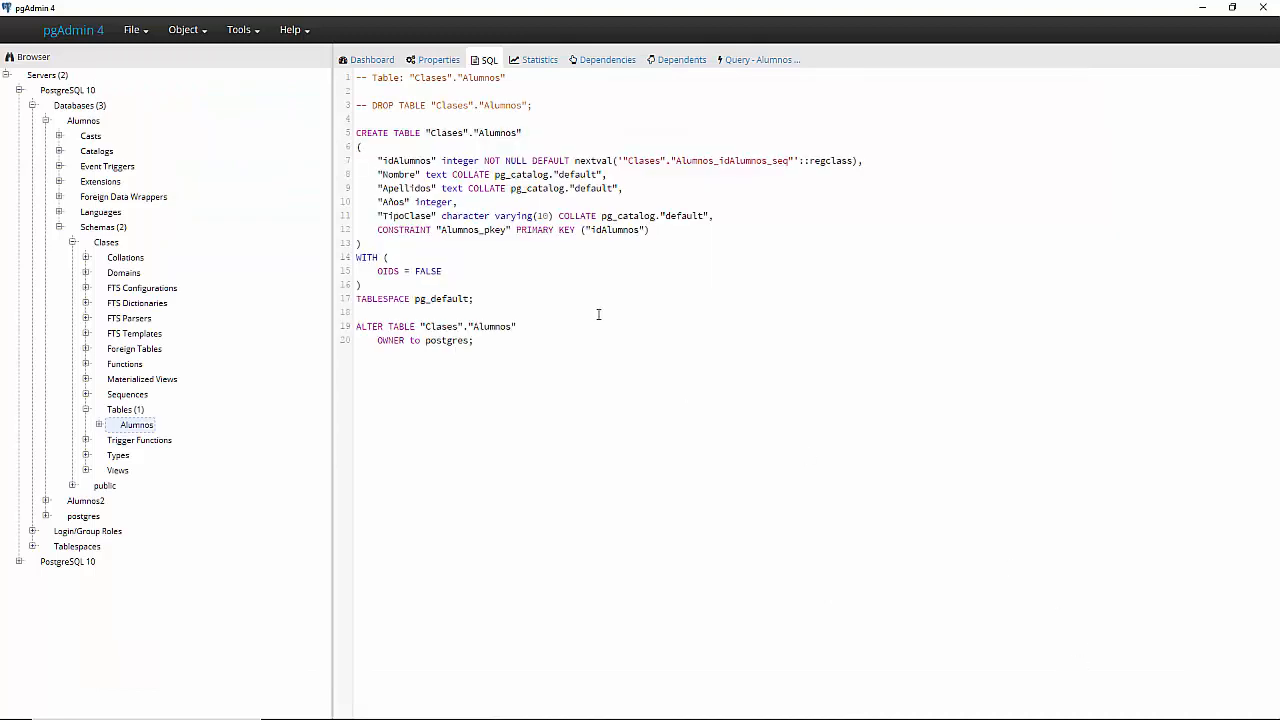
# - Highlight the CREATE TABLE line and each column definition in the SQL script
pyautogui.moveTo(377, 160); pyautogui.dragTo(720, 242)
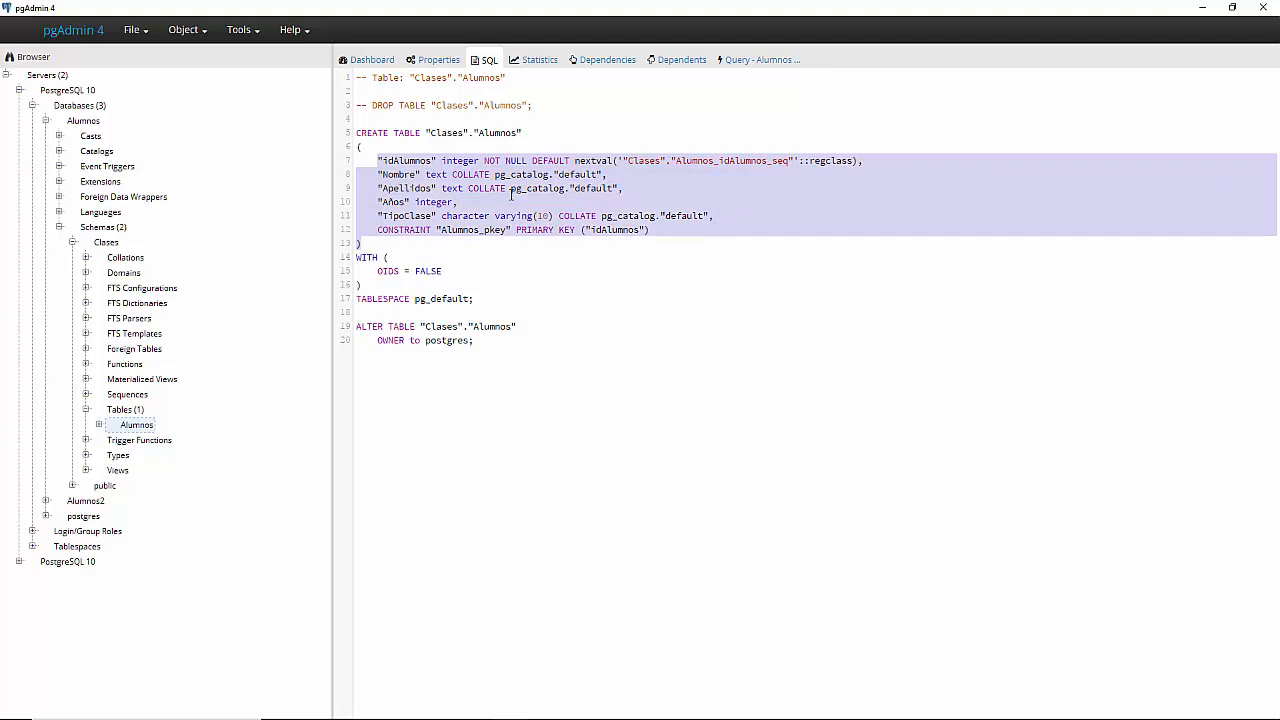
pyautogui.click(384, 160)
pyautogui.doubleClick(400, 160)
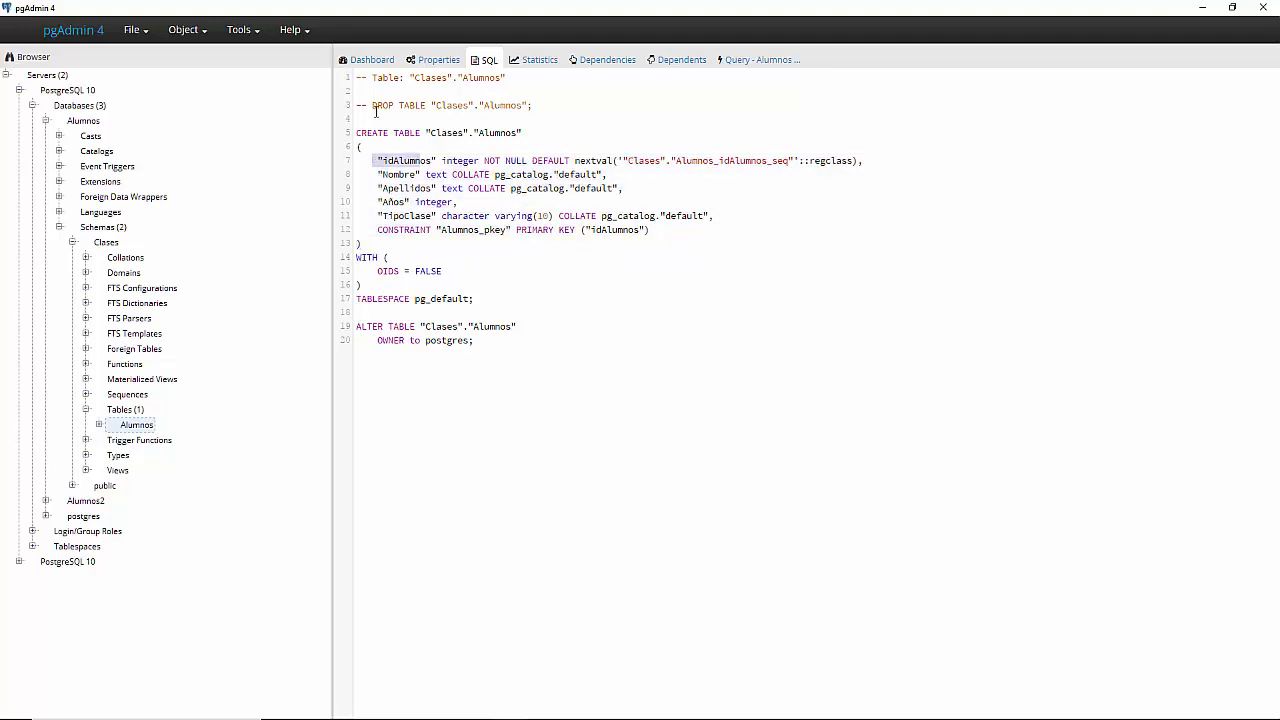
pyautogui.moveTo(376, 112); pyautogui.dragTo(534, 148)
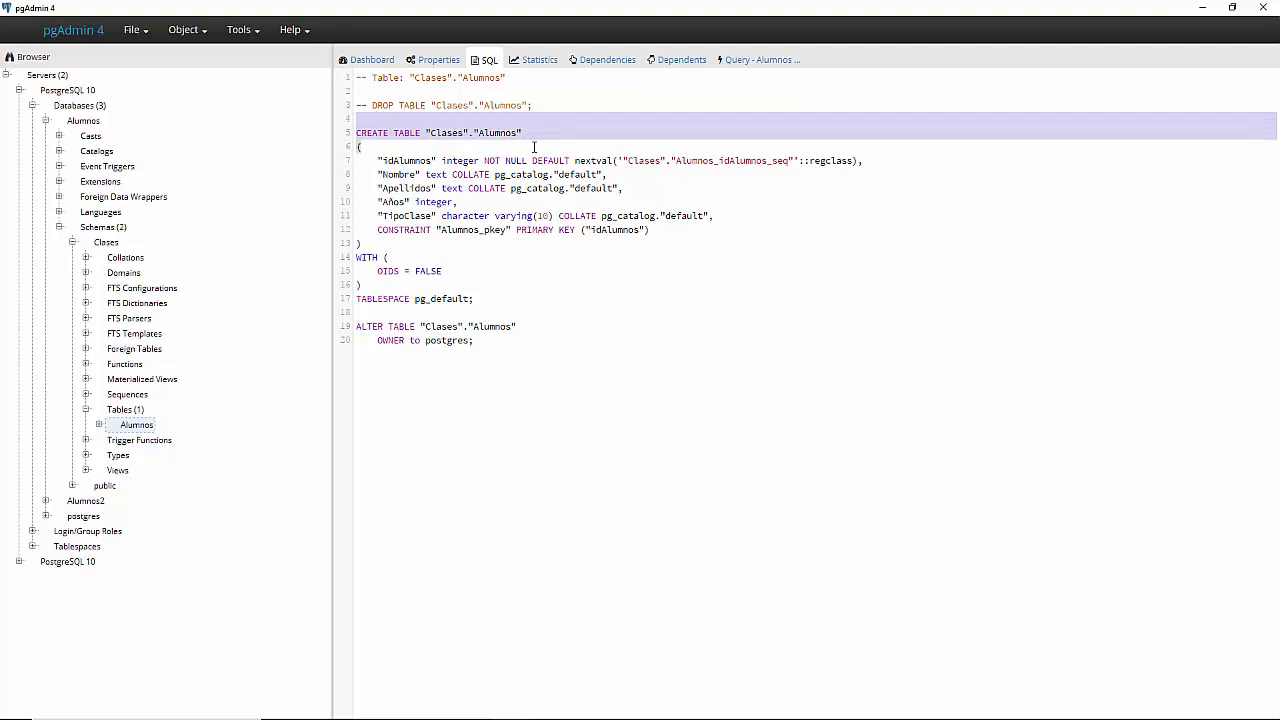
pyautogui.click(362, 160)
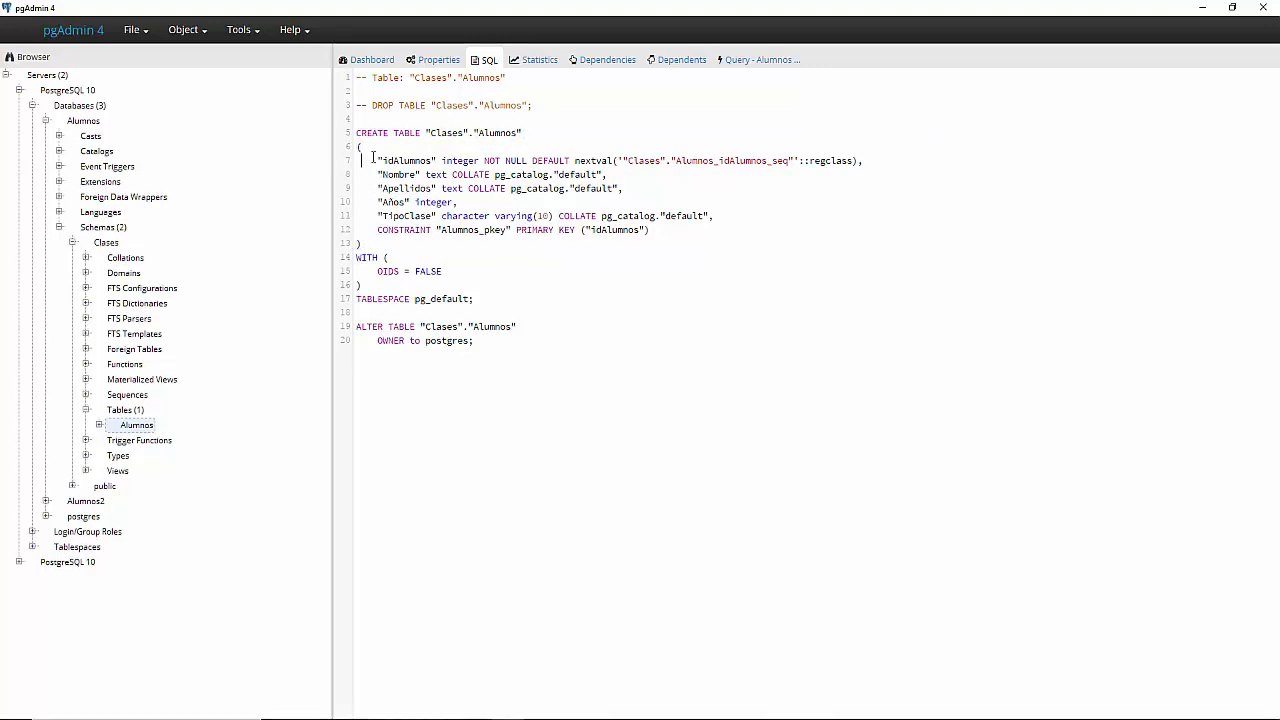
pyautogui.moveTo(373, 157); pyautogui.dragTo(930, 158)
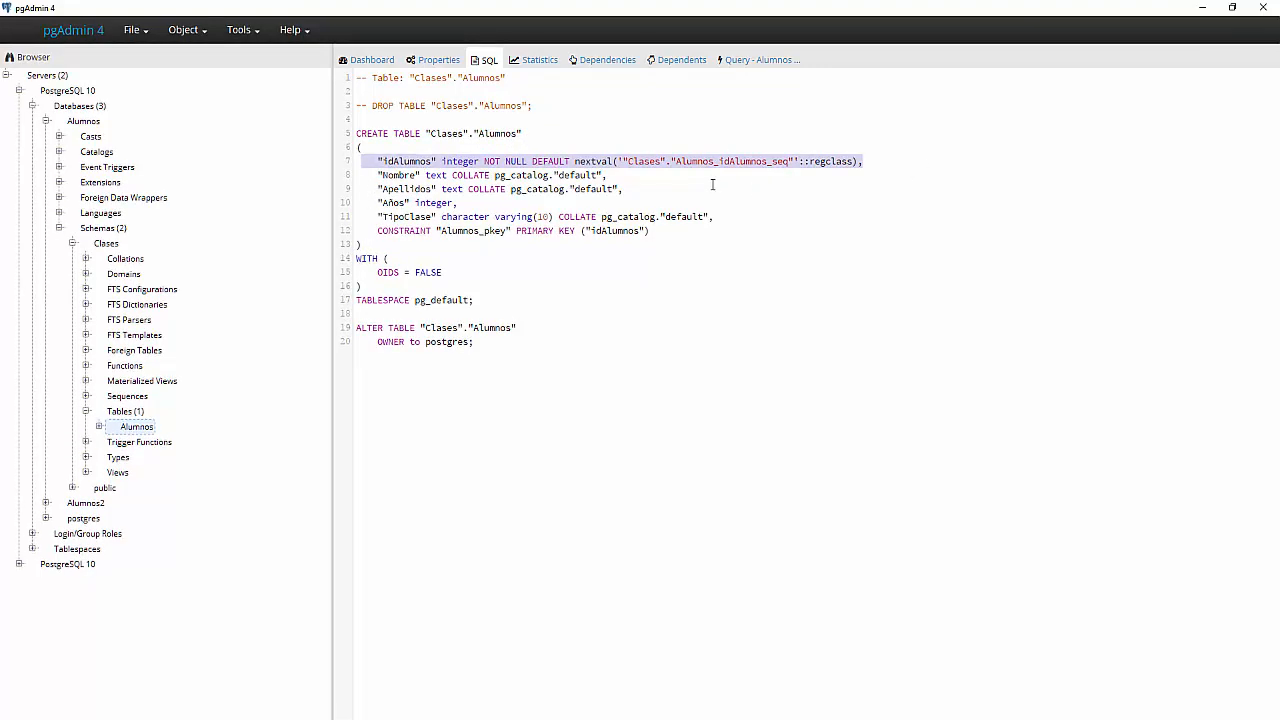
pyautogui.moveTo(712, 184); pyautogui.dragTo(377, 175)
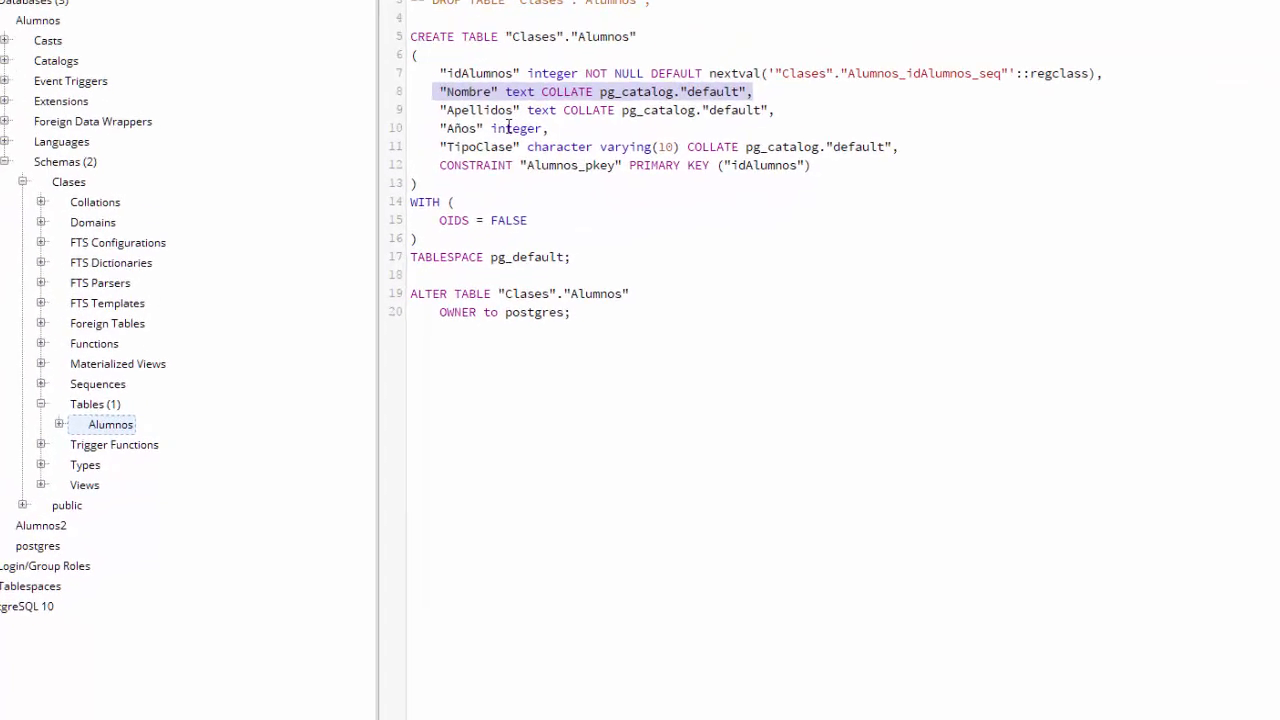
pyautogui.moveTo(432, 128); pyautogui.dragTo(614, 132)
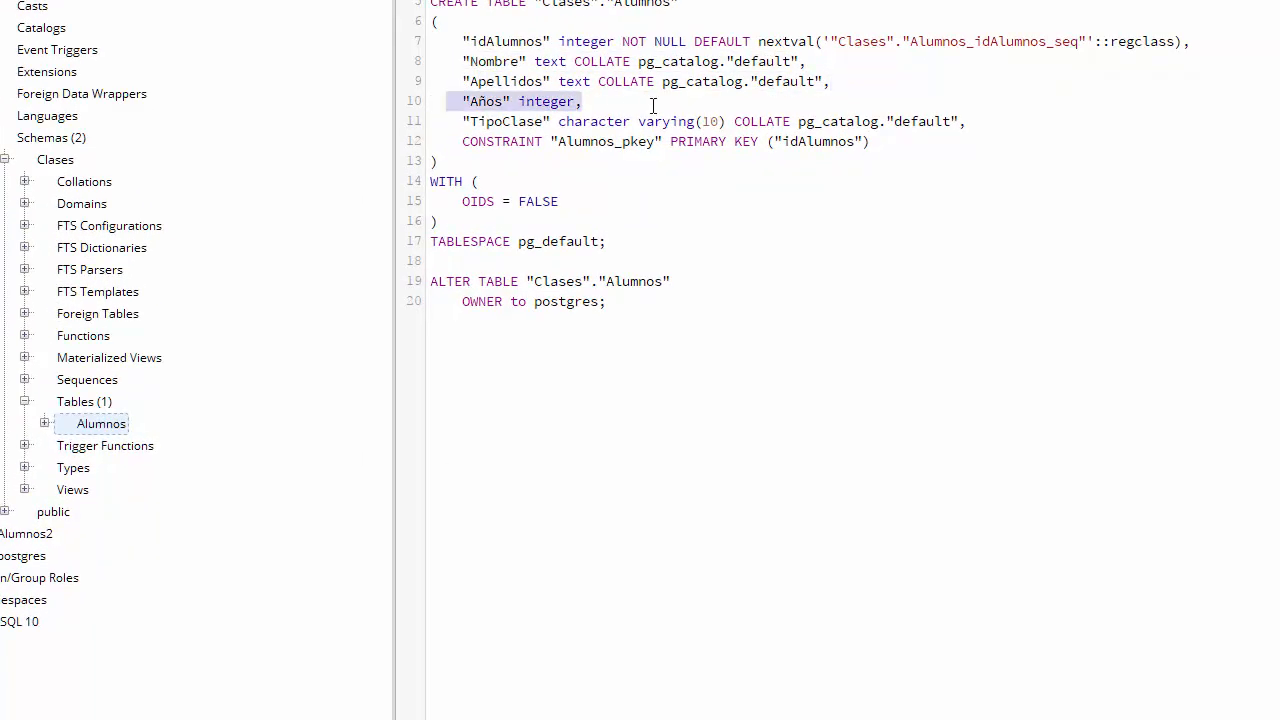
pyautogui.moveTo(456, 124); pyautogui.dragTo(1060, 124)
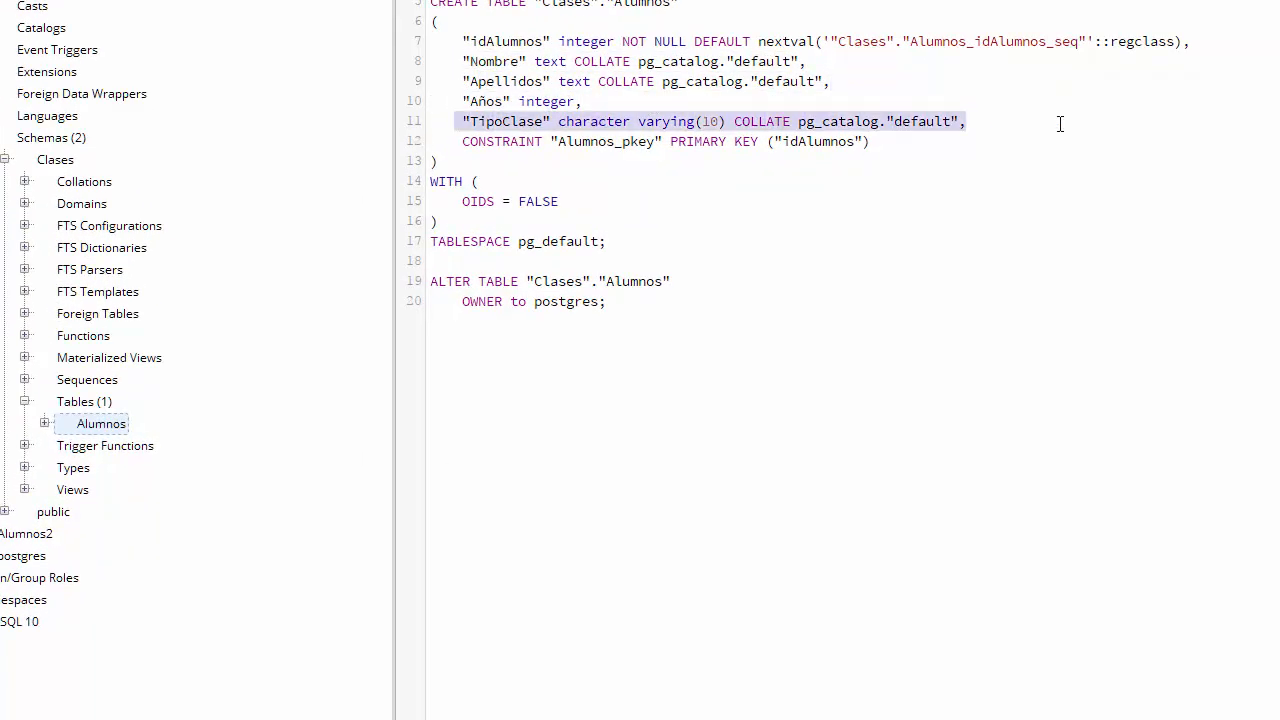
pyautogui.click(1052, 206)
# - Expand the Alumnos table in the Browser tree to show Columns, Constraints, Indexes, Rules and Triggers
pyautogui.click(45, 424)
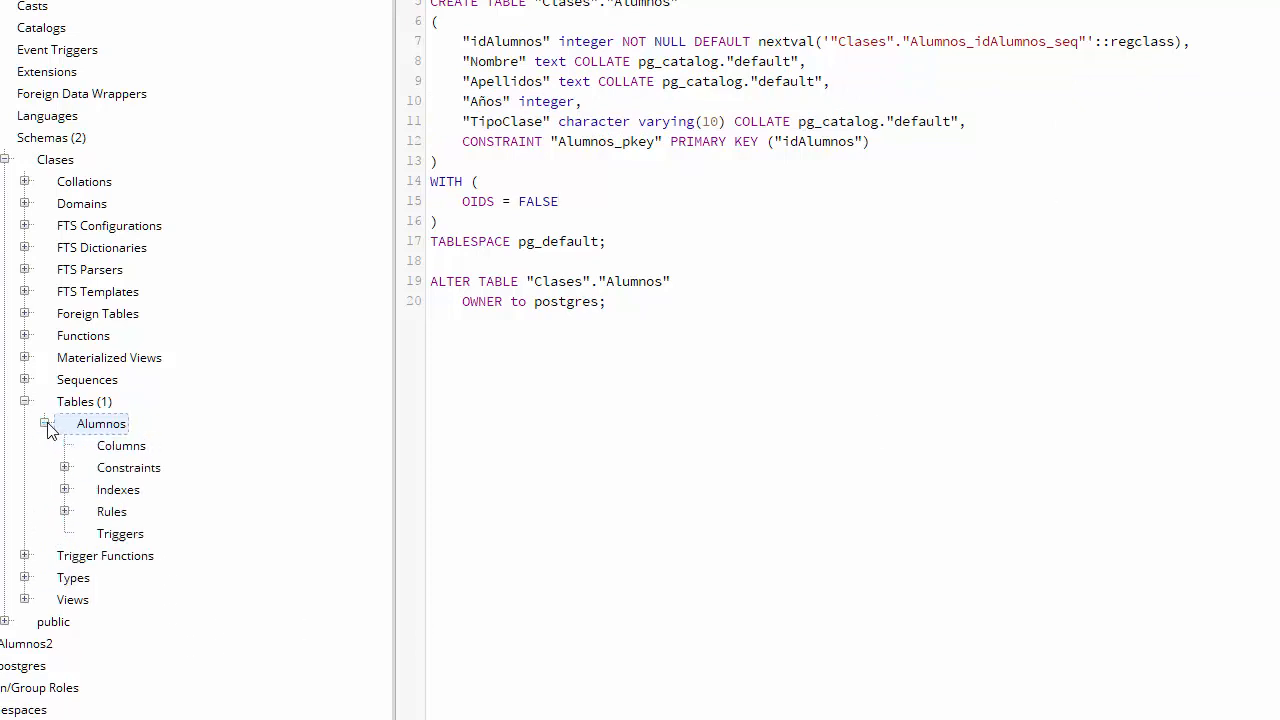
pyautogui.click(103, 447)
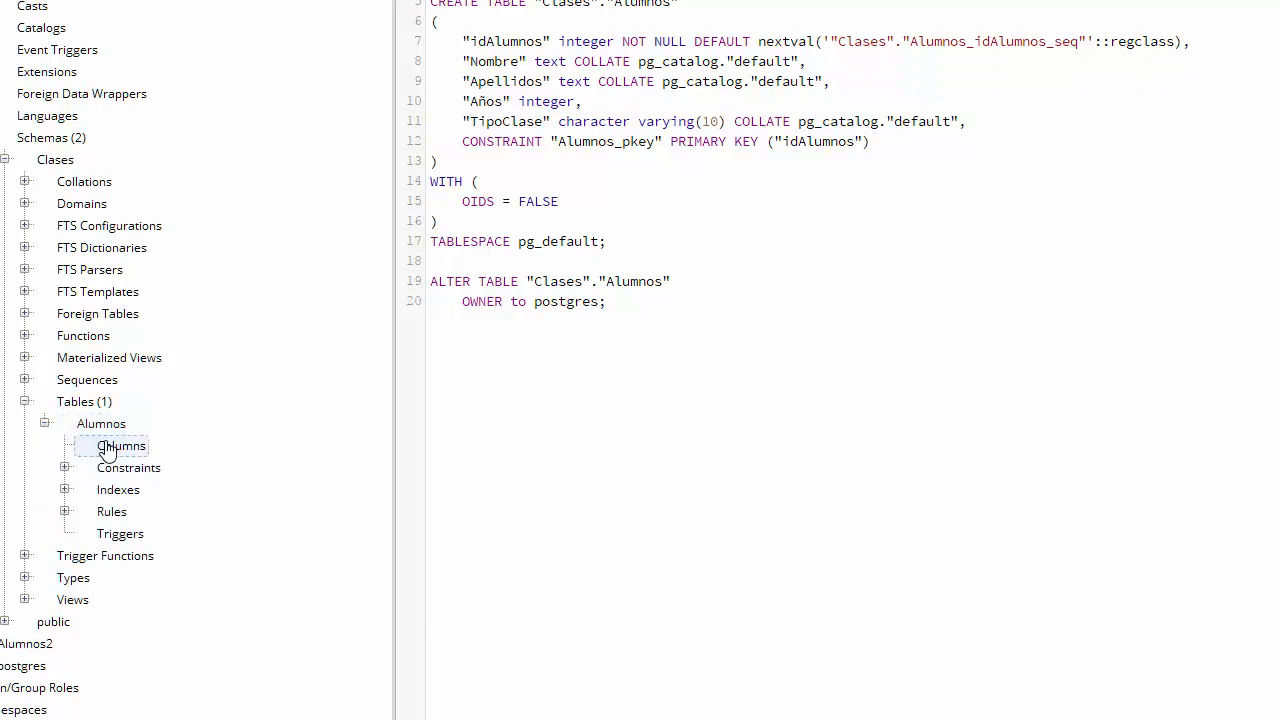
pyautogui.rightClick(101, 424)
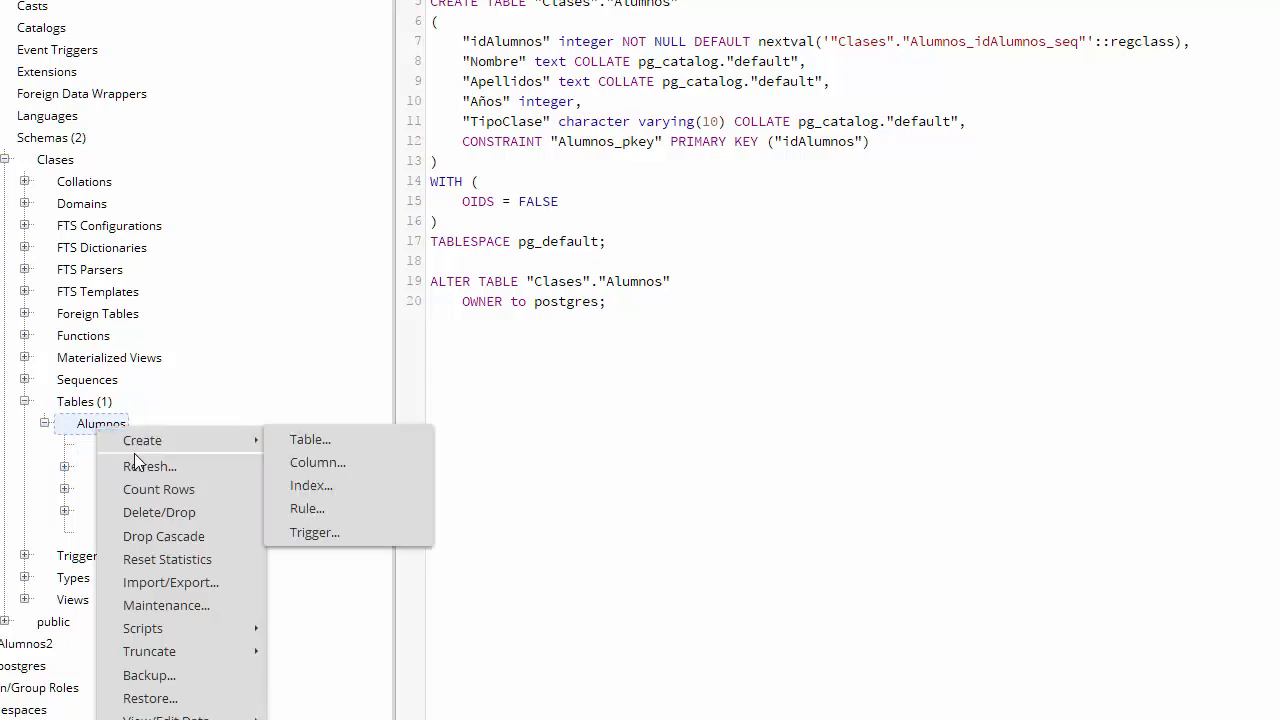
# - Open Alumnos' rows, enter a student's first name and tipo CLASE1, and save
pyautogui.click(137, 465)
pyautogui.click(120, 446)
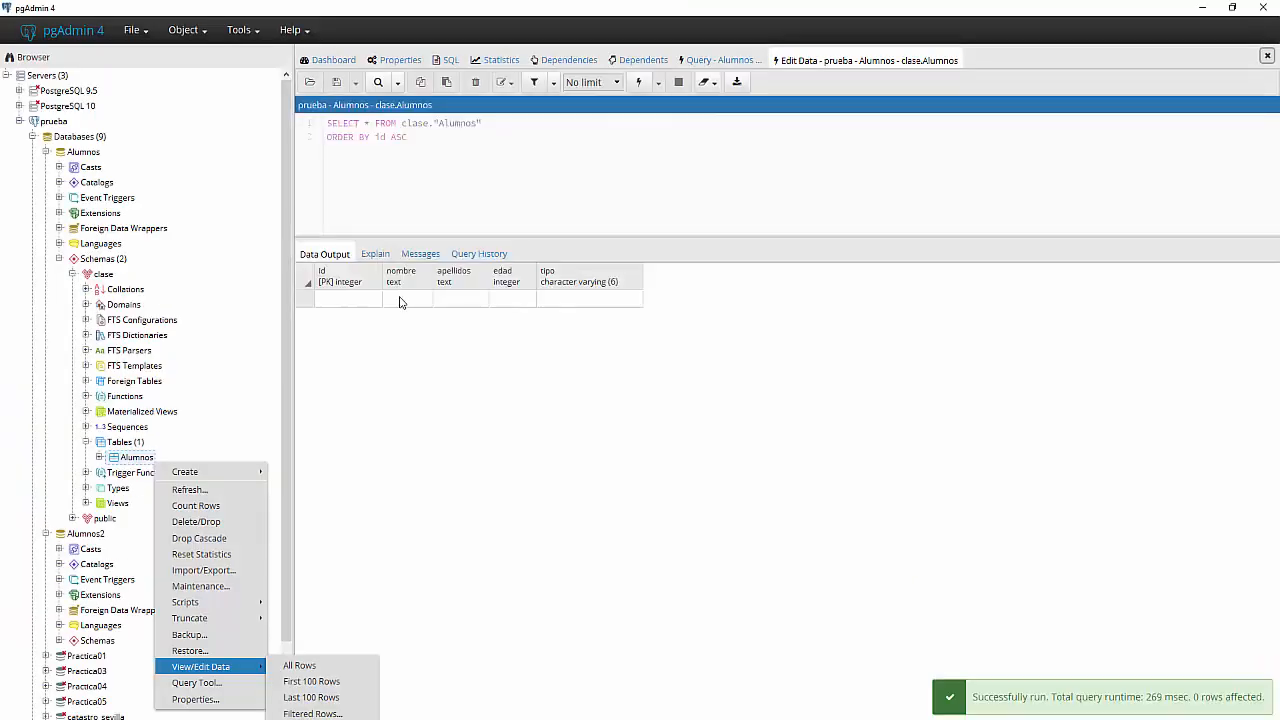
pyautogui.doubleClick(399, 302)
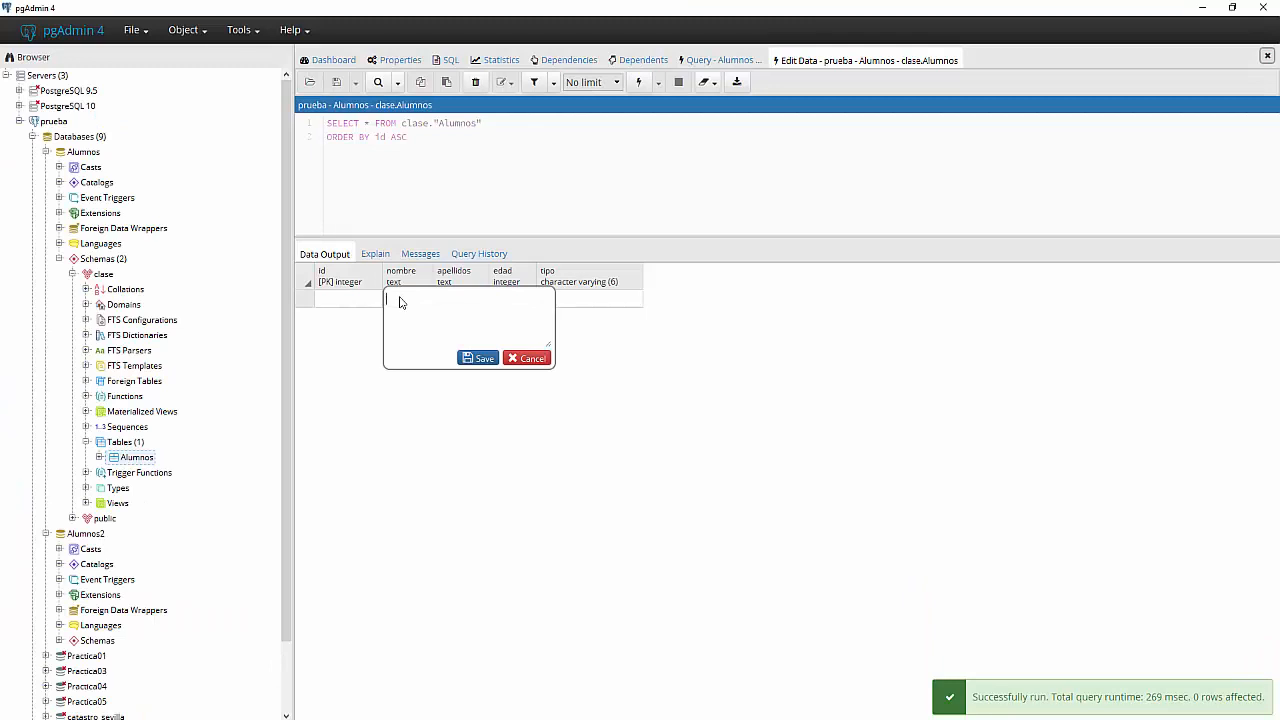
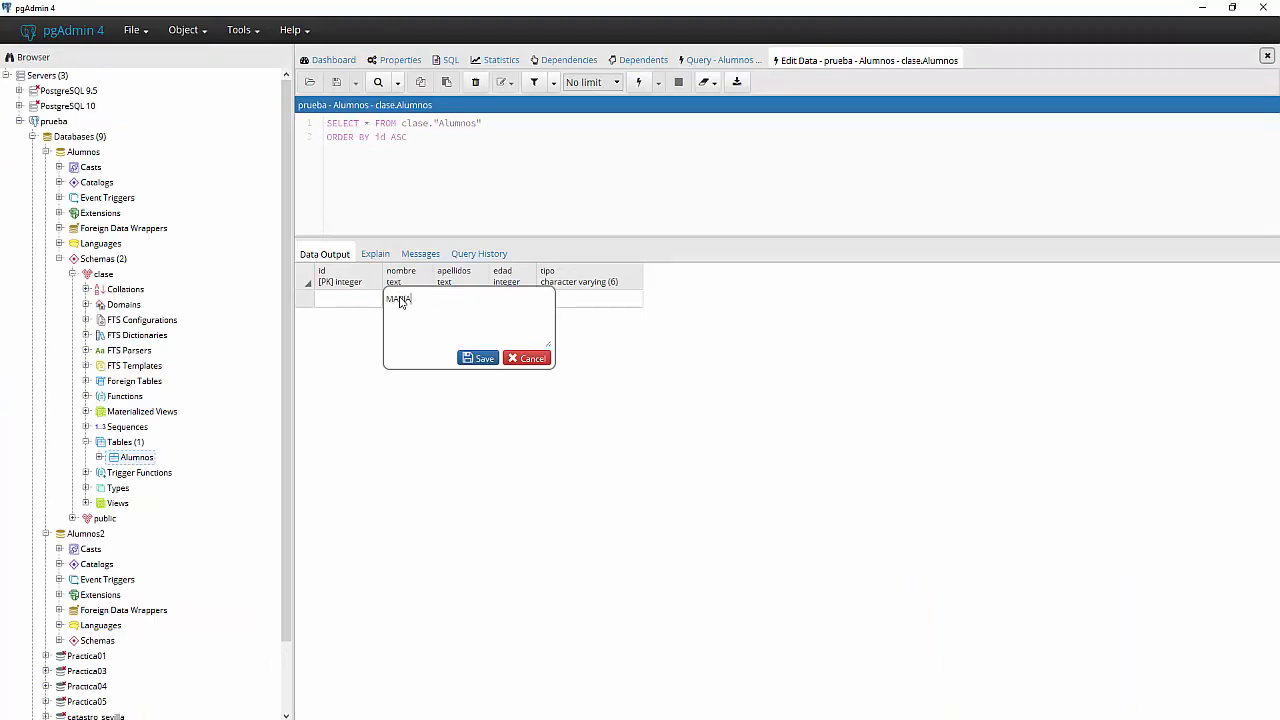
pyautogui.click(616, 302)
pyautogui.doubleClick(616, 302)
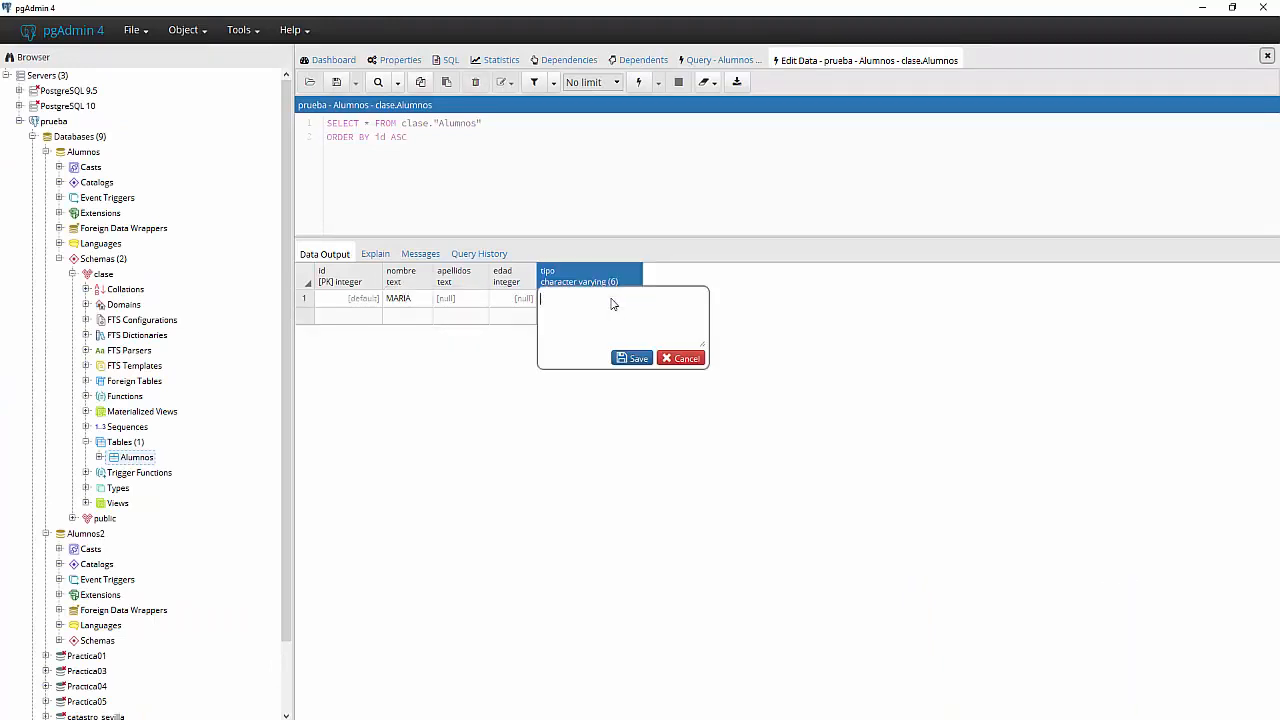
pyautogui.write('CLASE1')
pyautogui.click(634, 359)
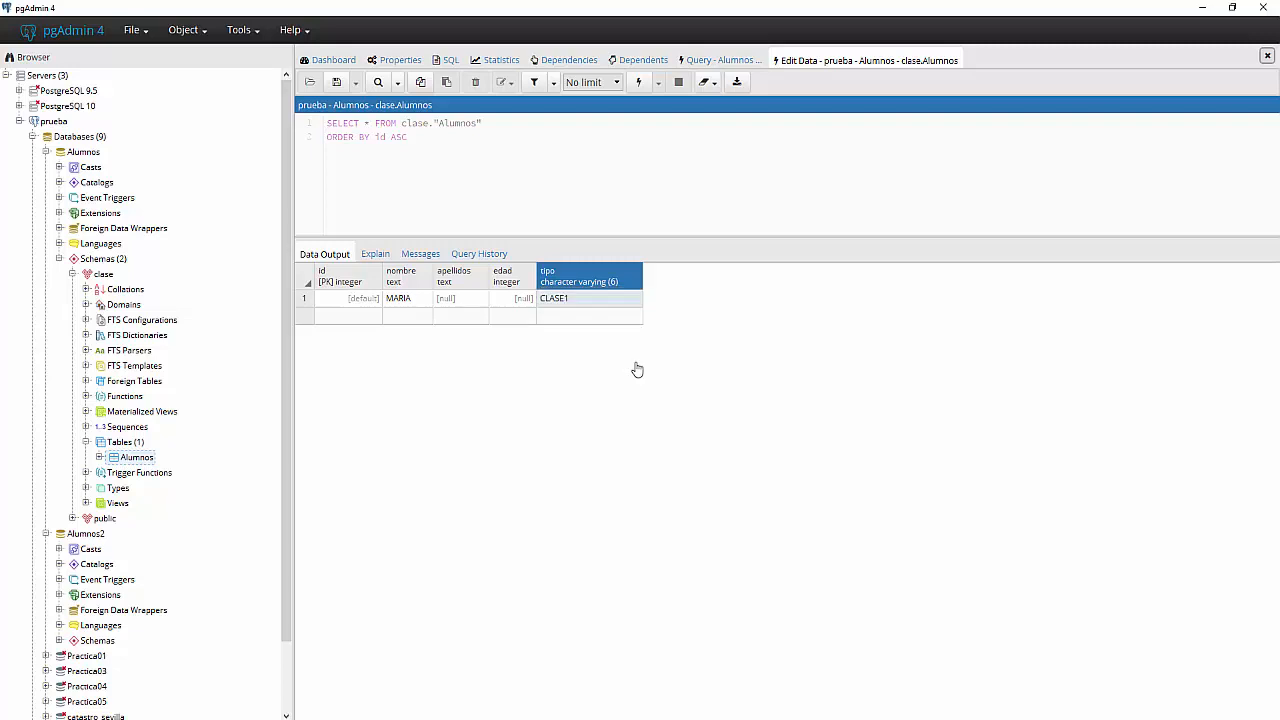
pyautogui.click(346, 87)
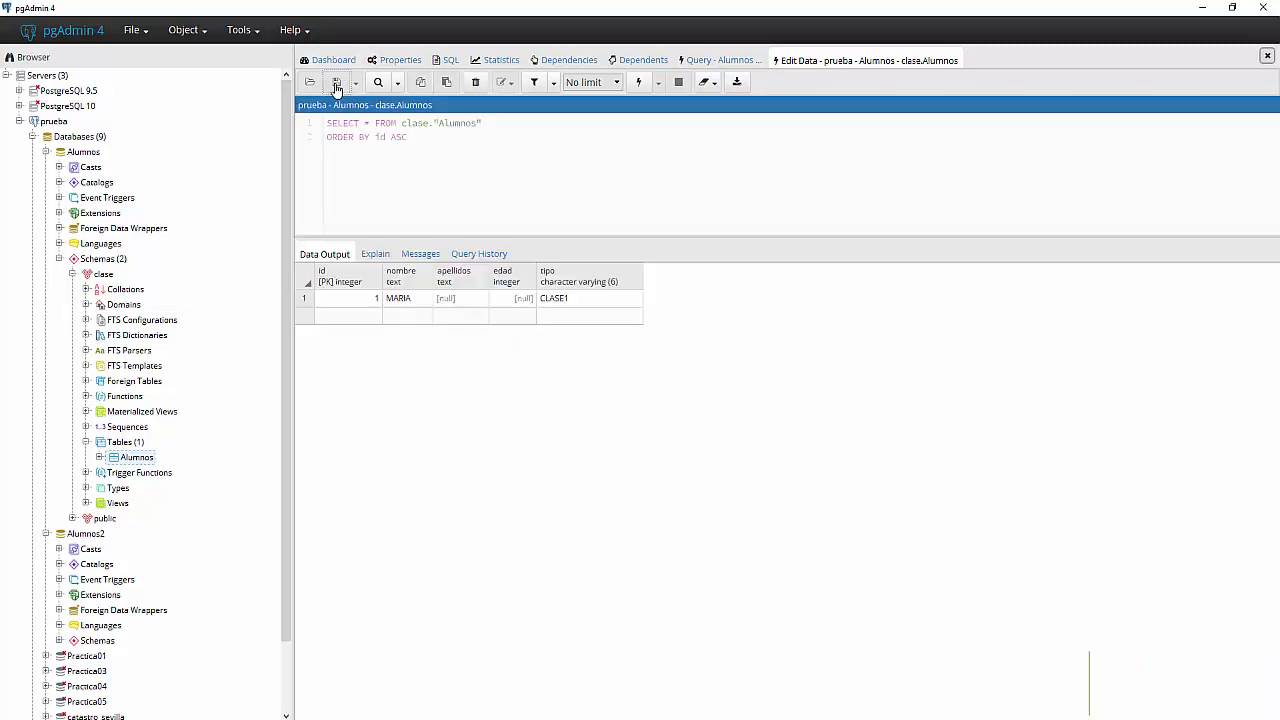
# - Fill in the student's surname and age 12, then save the row
pyautogui.doubleClick(468, 306)
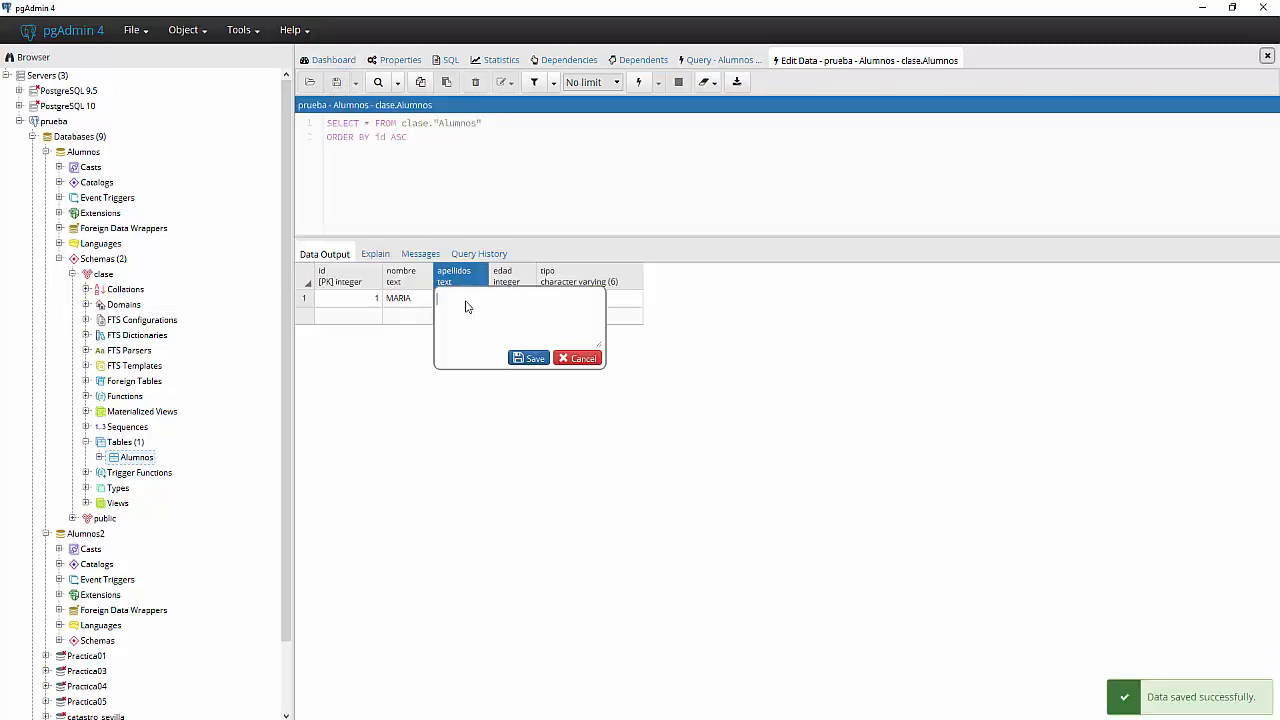
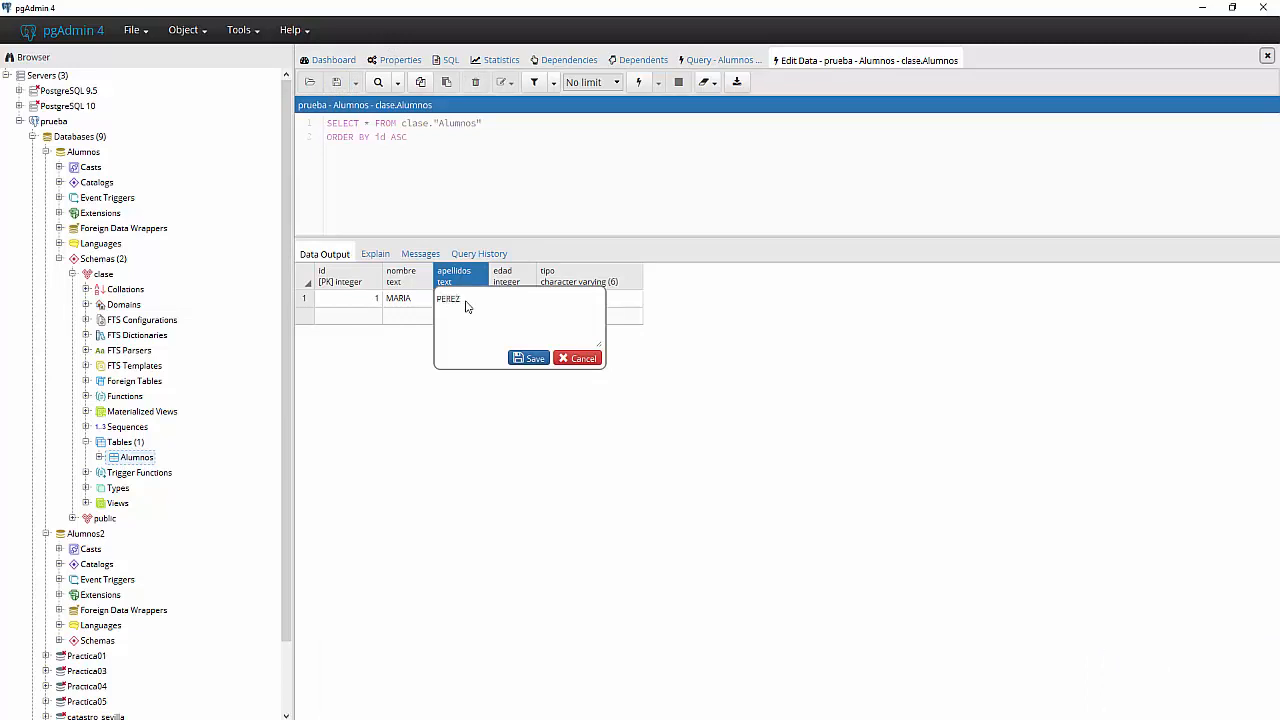
pyautogui.click(514, 308)
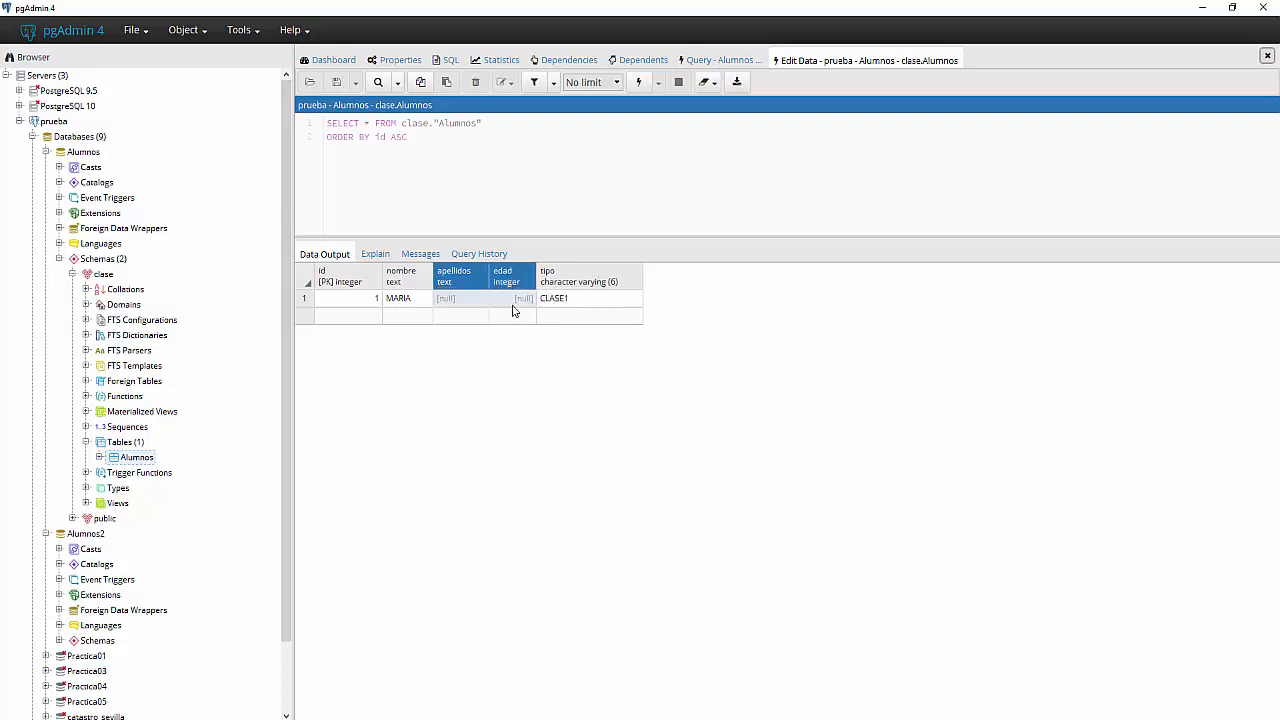
pyautogui.click(463, 309)
pyautogui.doubleClick(463, 309)
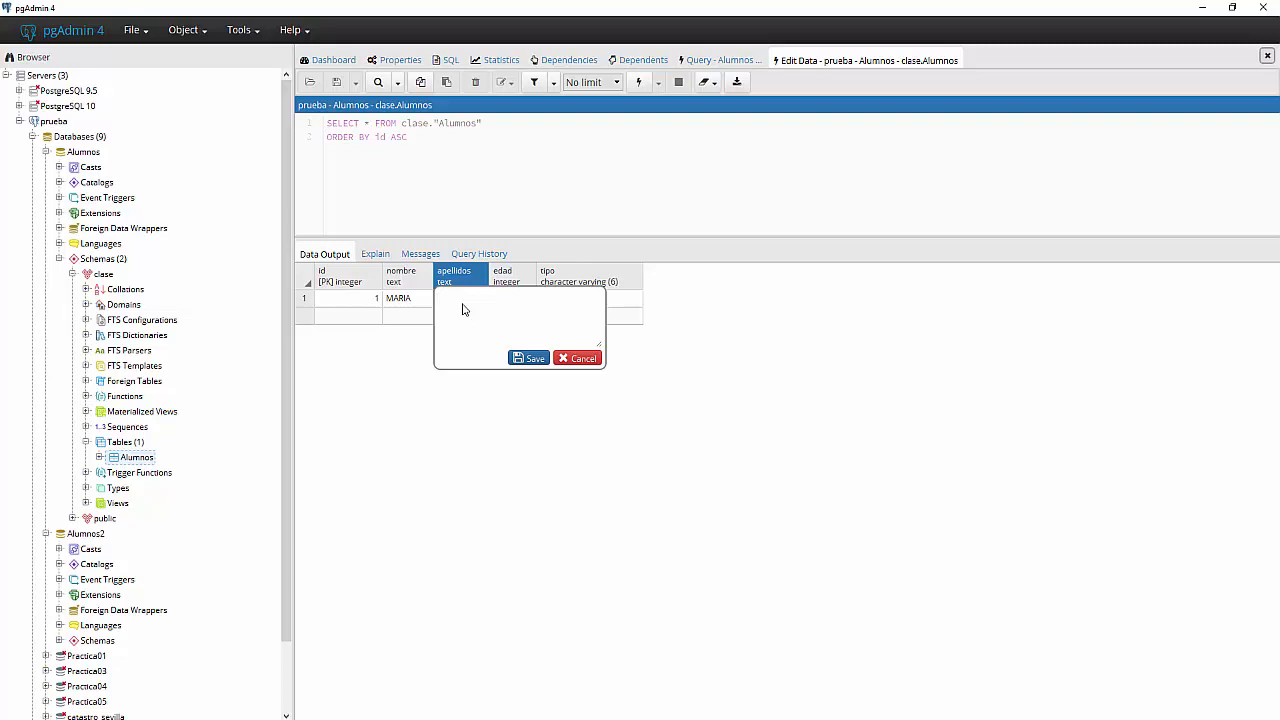
pyautogui.click(529, 359)
pyautogui.click(514, 304)
pyautogui.click(514, 304)
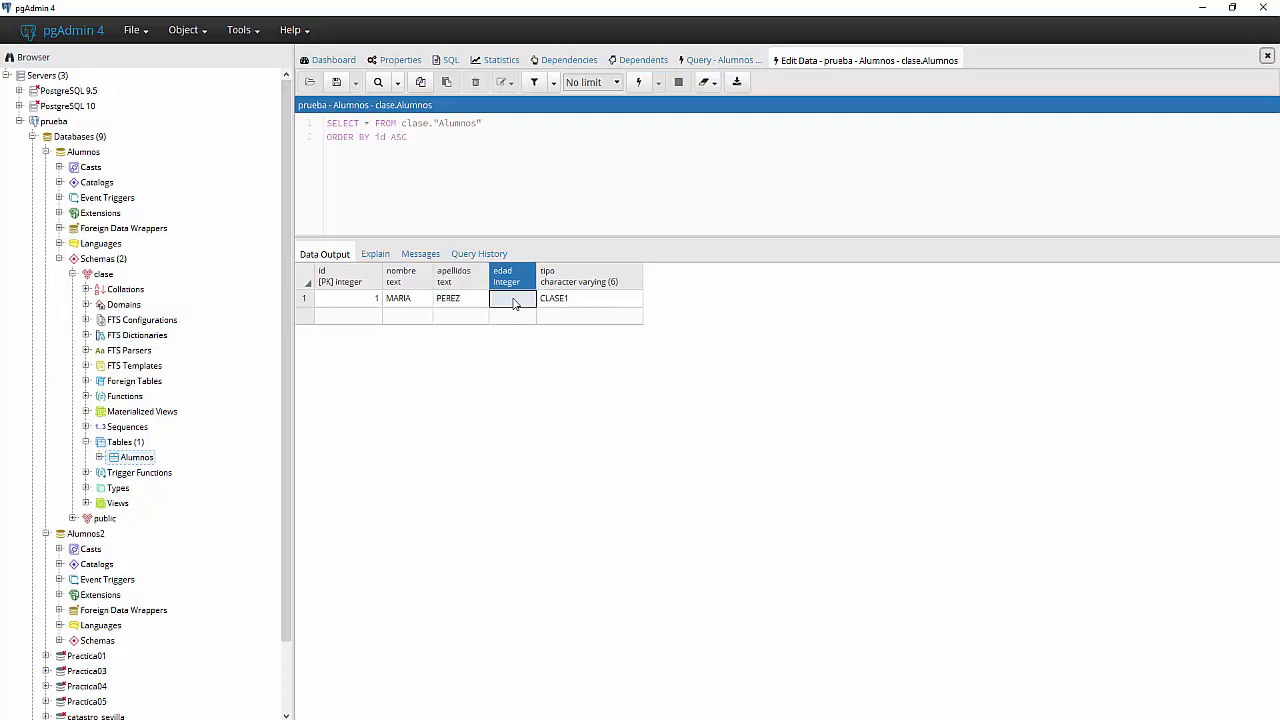
pyautogui.write('12')
pyautogui.click(517, 318)
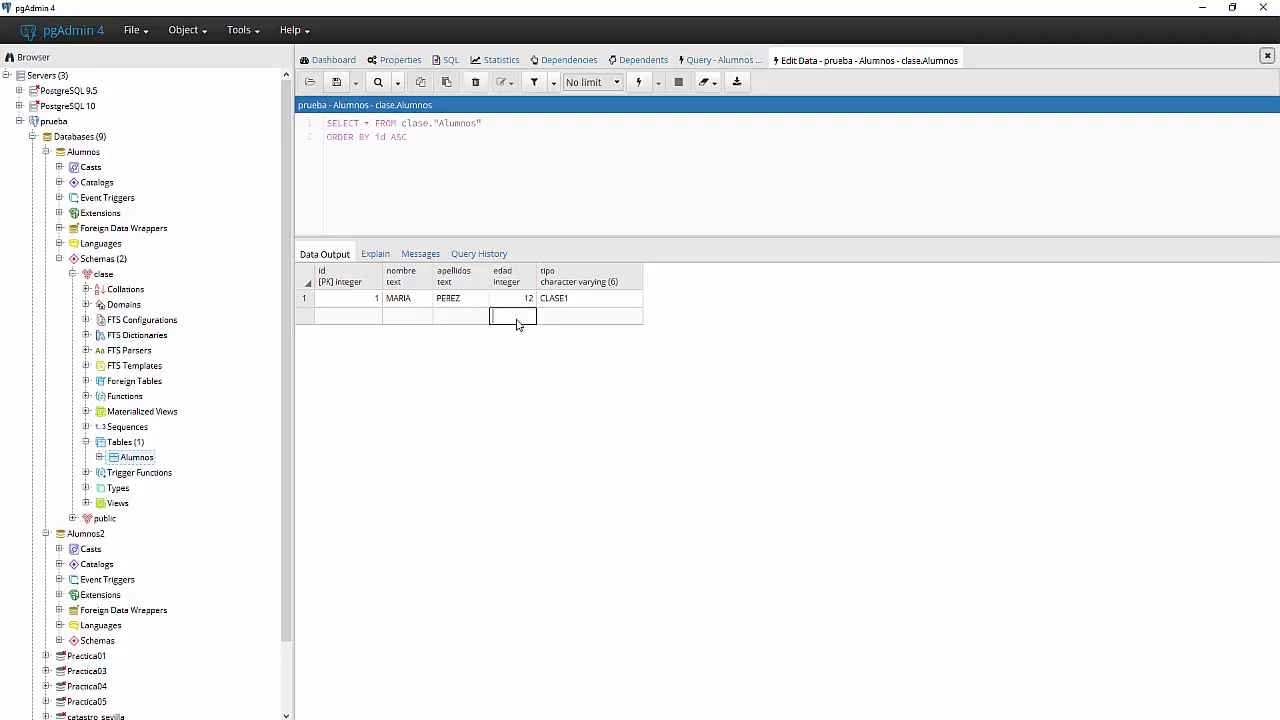
pyautogui.click(335, 83)
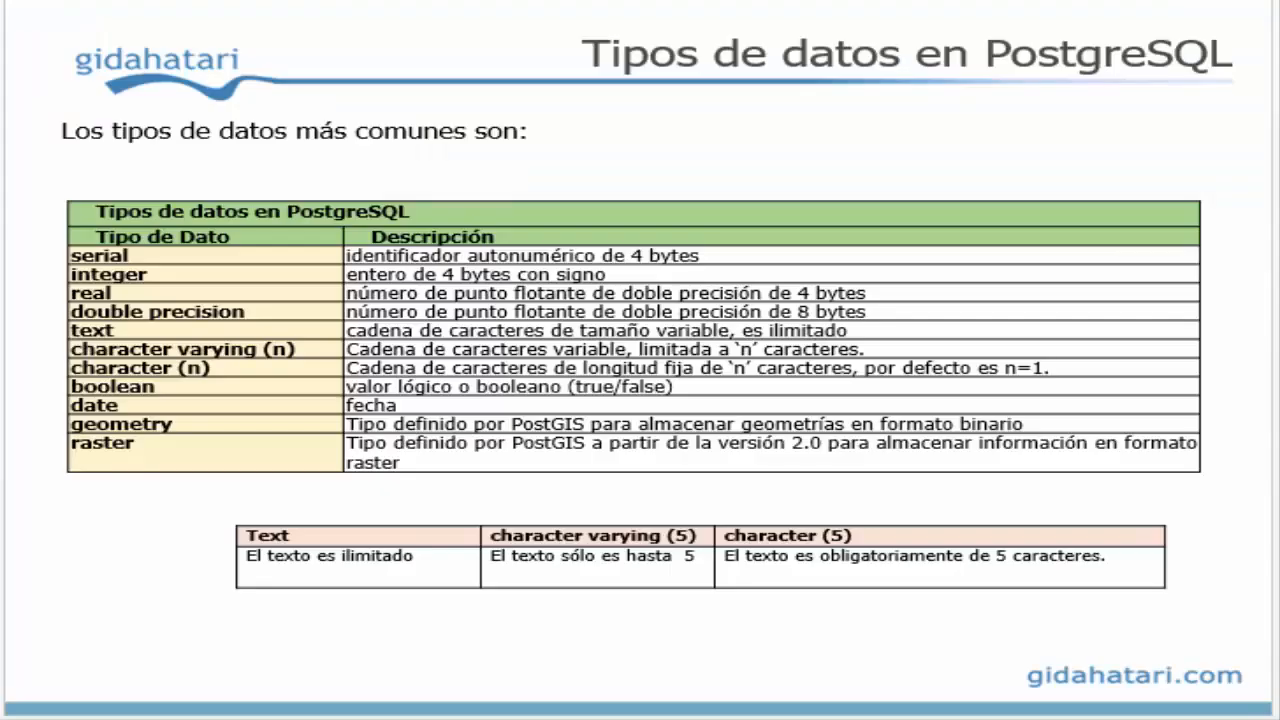